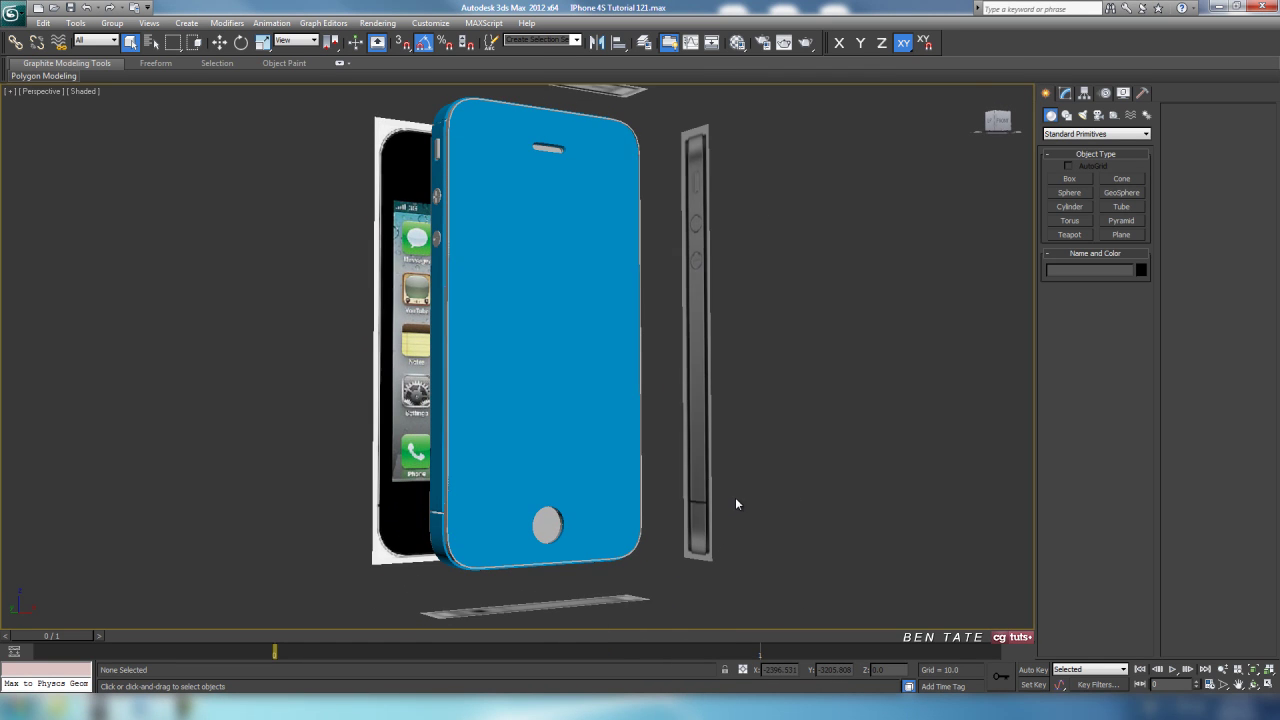
Step: Display edged faces in the Perspective view and isolate the phone's front glass
key("F4")
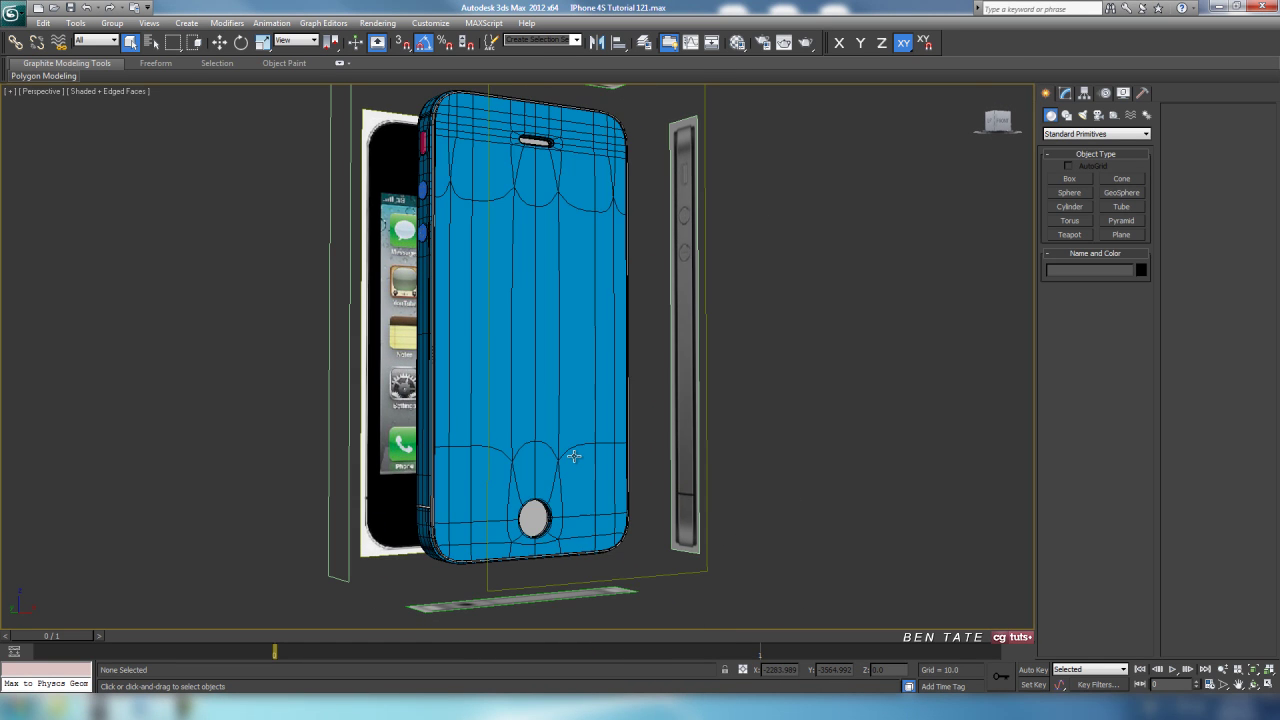
left_click(573, 456)
right_click(574, 455)
left_click(609, 405)
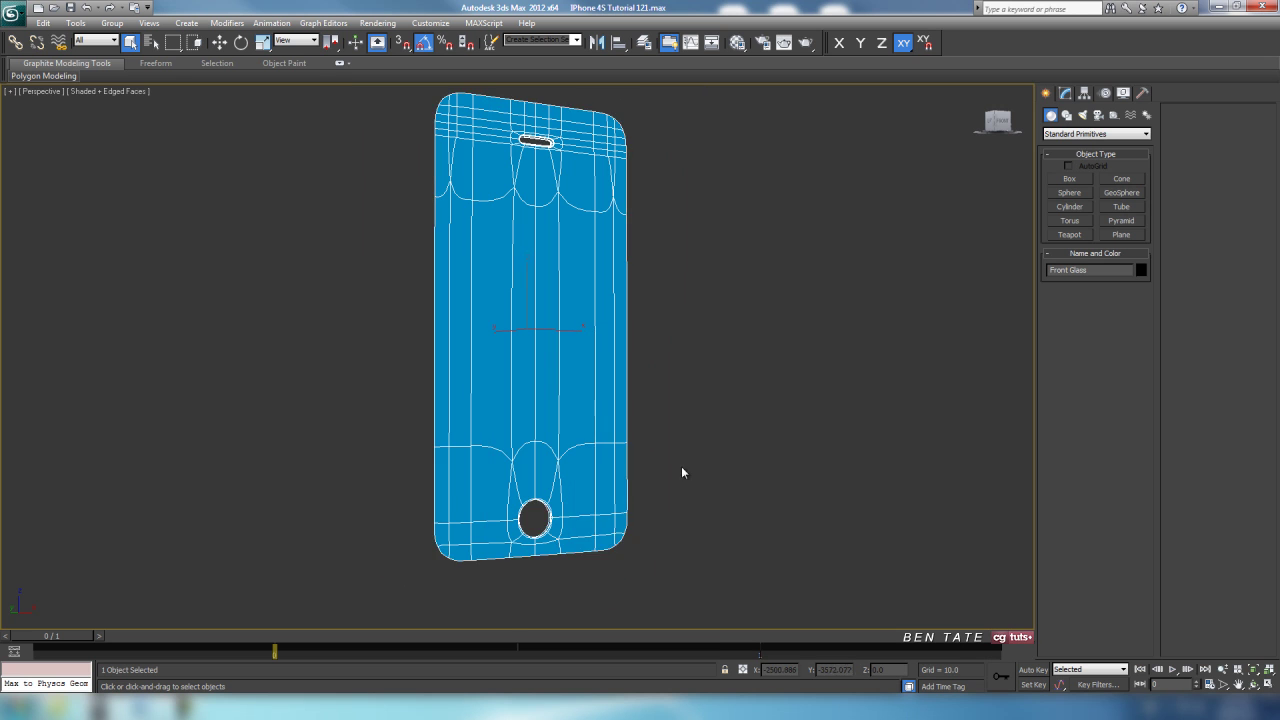
Step: Create a sphere of about 26.8 radius in the Front view, centred in the home button hole of the front glass
key("alt+w")
right_click(788, 270)
key("alt+w")
scroll(711, 329, "up", 10)
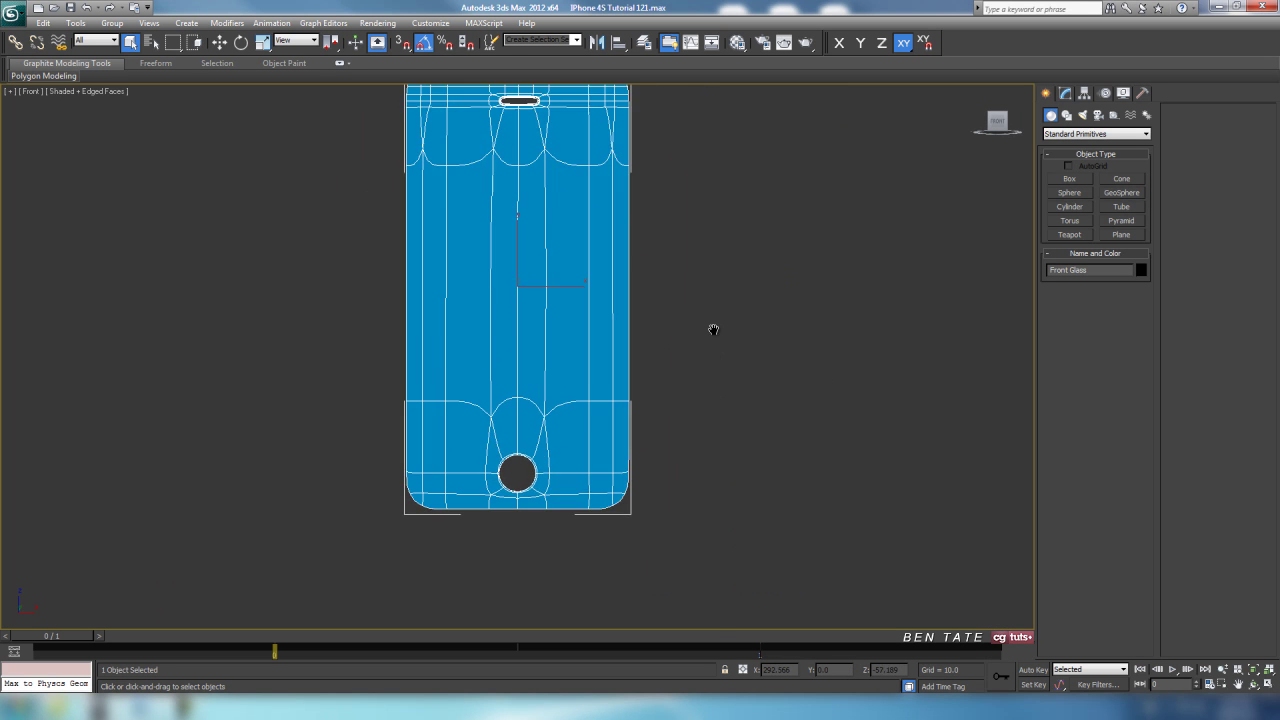
scroll(580, 517, "up", 1)
middle_click_drag(580, 517, 589, 262)
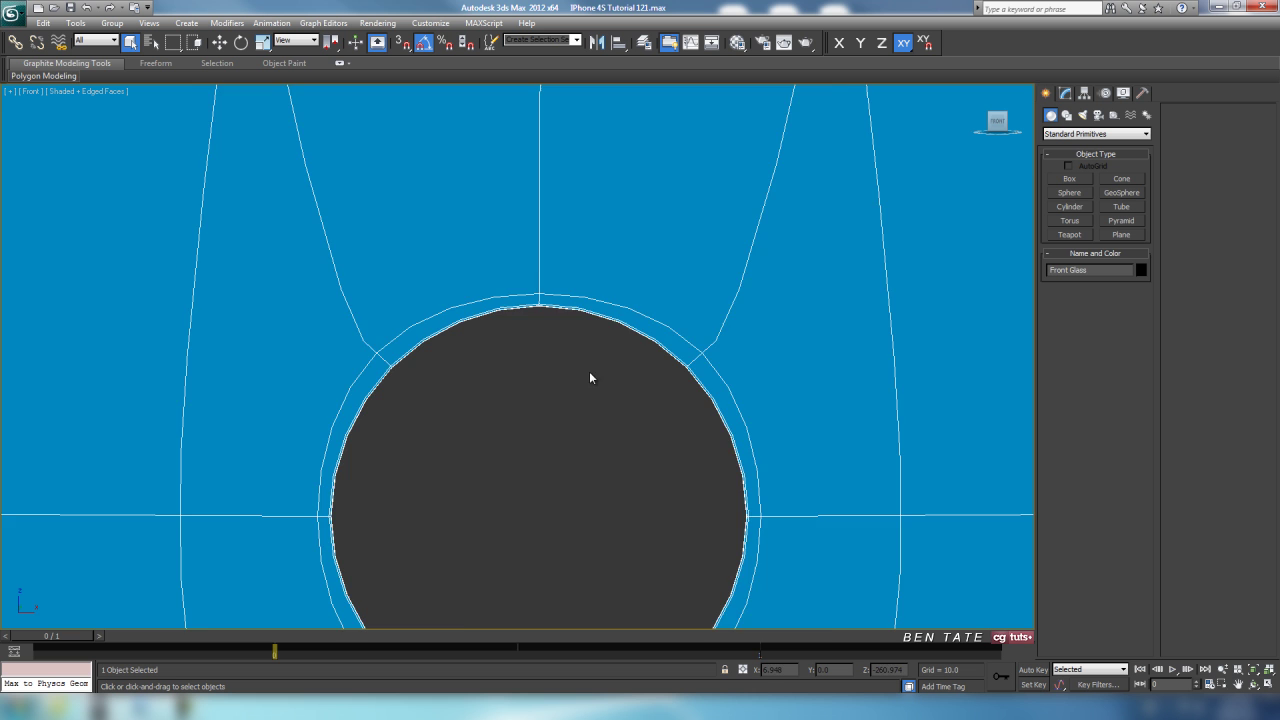
scroll(588, 371, "up", 1)
middle_click_drag(570, 379, 570, 271)
scroll(571, 275, "down", 1)
middle_click_drag(571, 320, 549, 246)
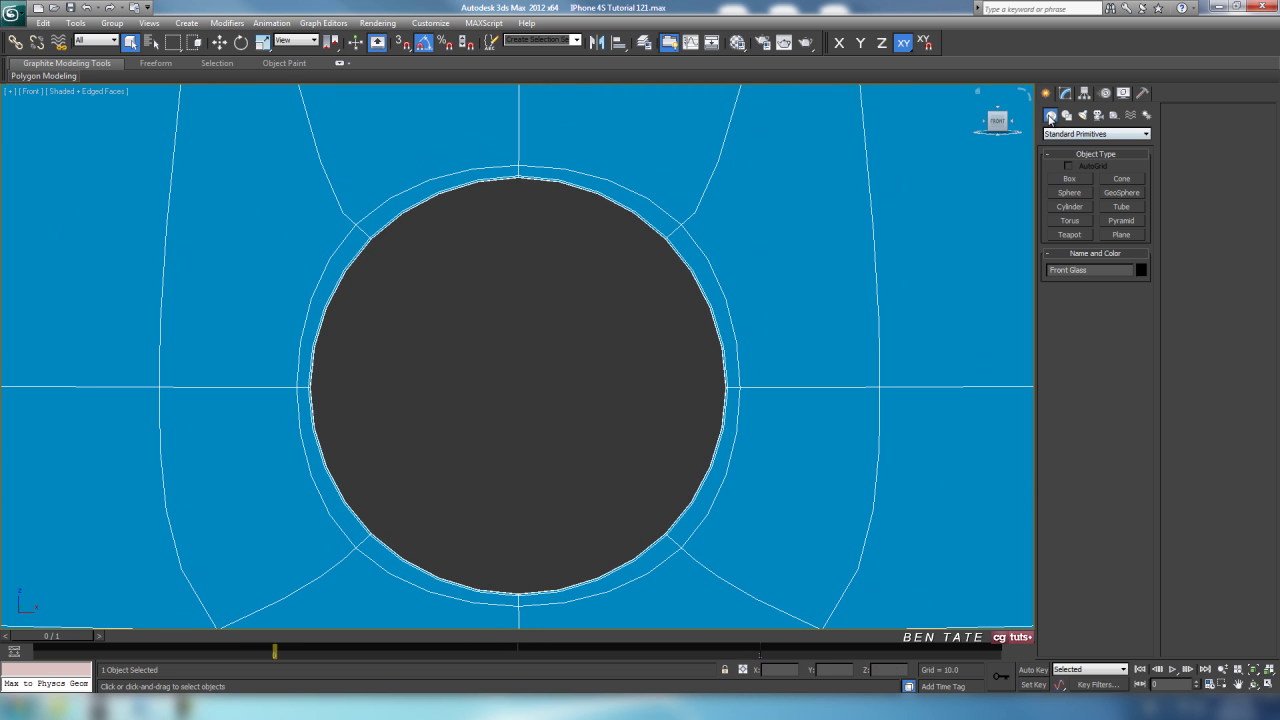
left_click(1060, 192)
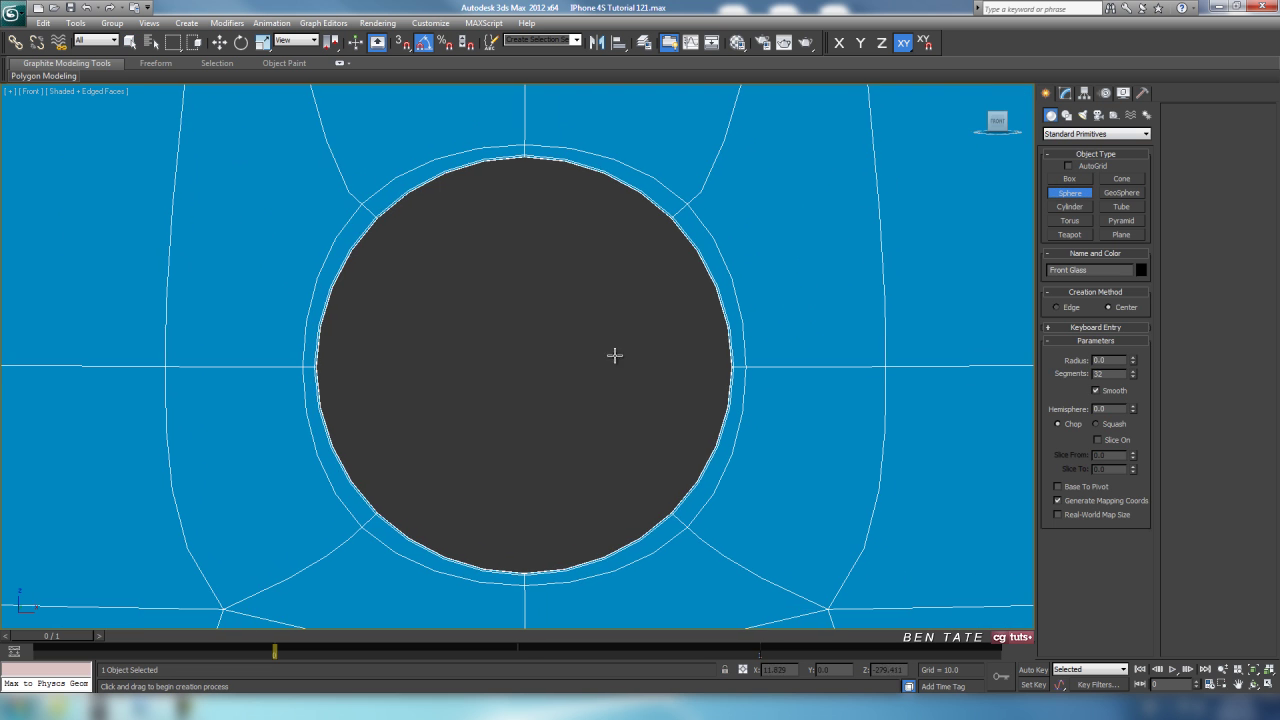
middle_click_drag(608, 374, 614, 354)
left_click_drag(520, 365, 522, 566)
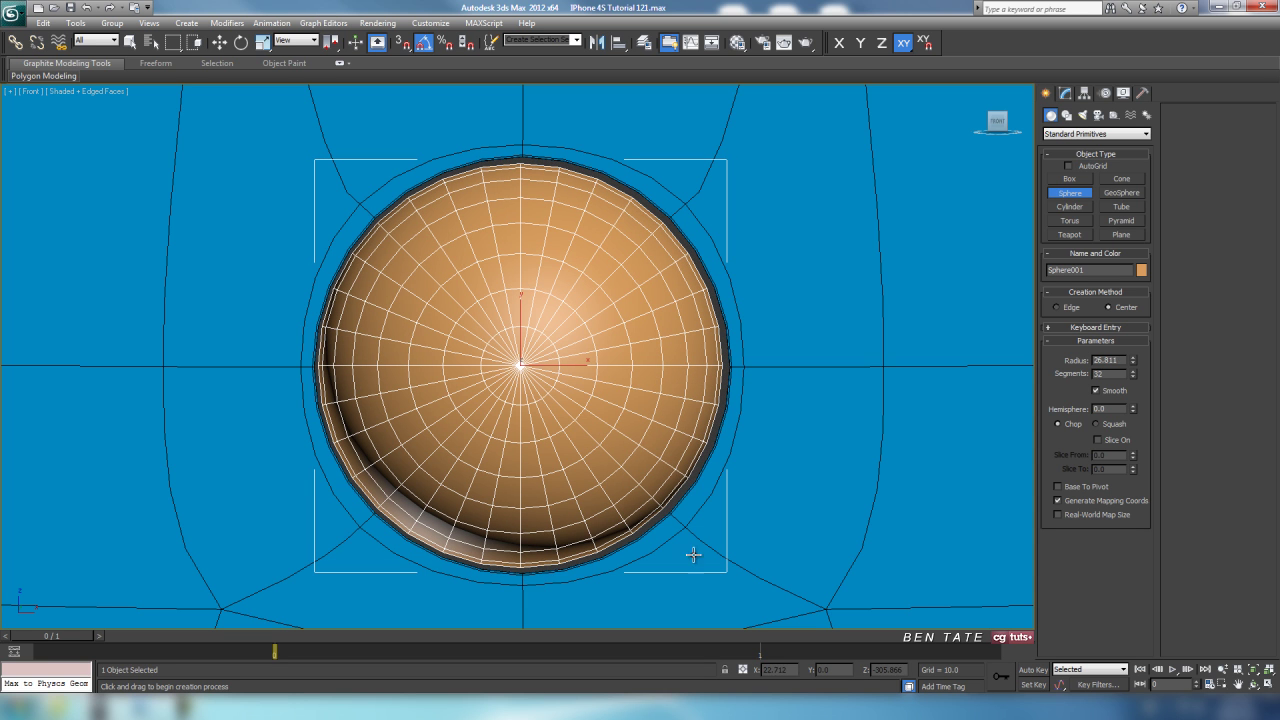
Step: Set the sphere's X position to 0 and nudge it slightly downward to centre it in the hole
left_click(219, 42)
right_click(804, 671)
middle_click_drag(731, 429, 737, 428)
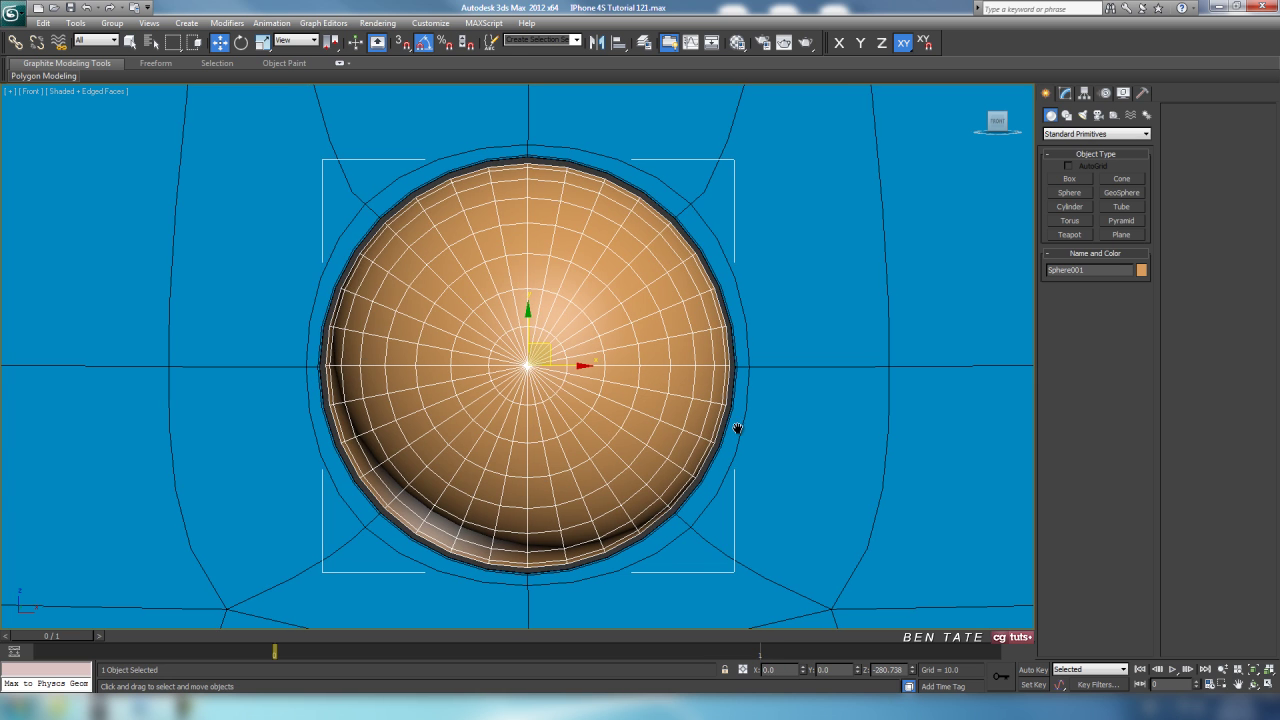
key("F4")
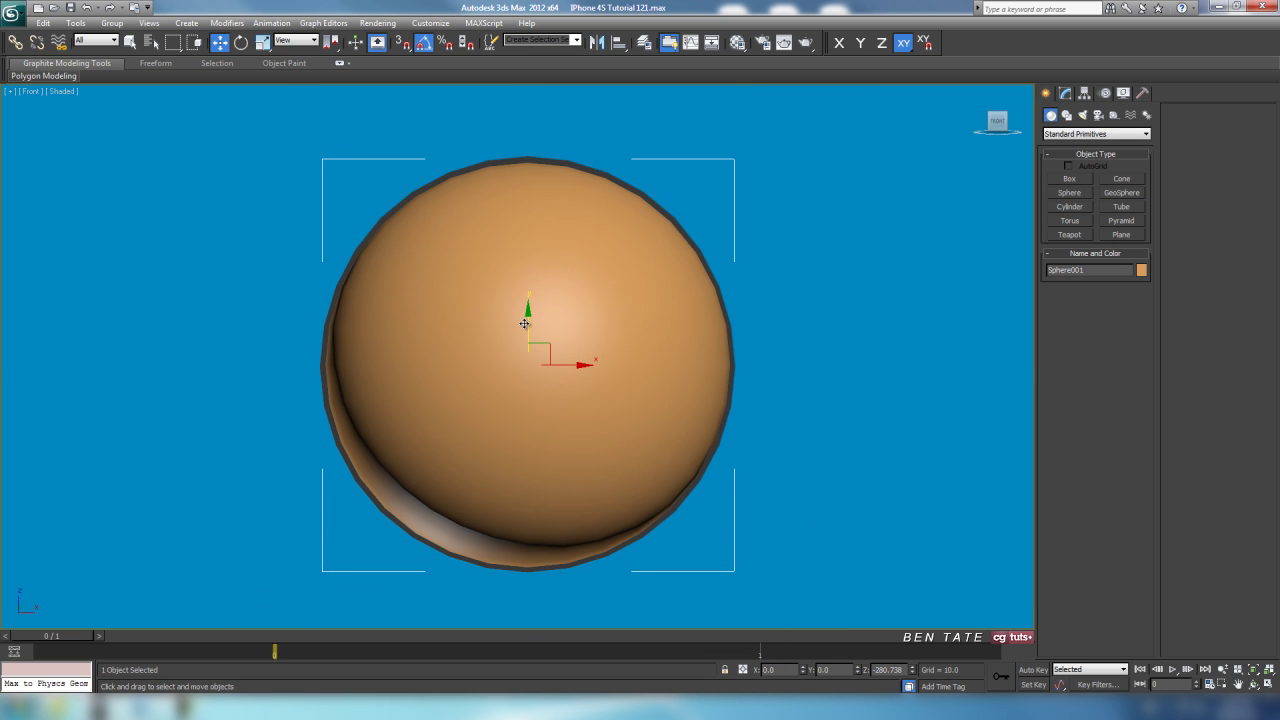
left_click_drag(528, 322, 528, 323)
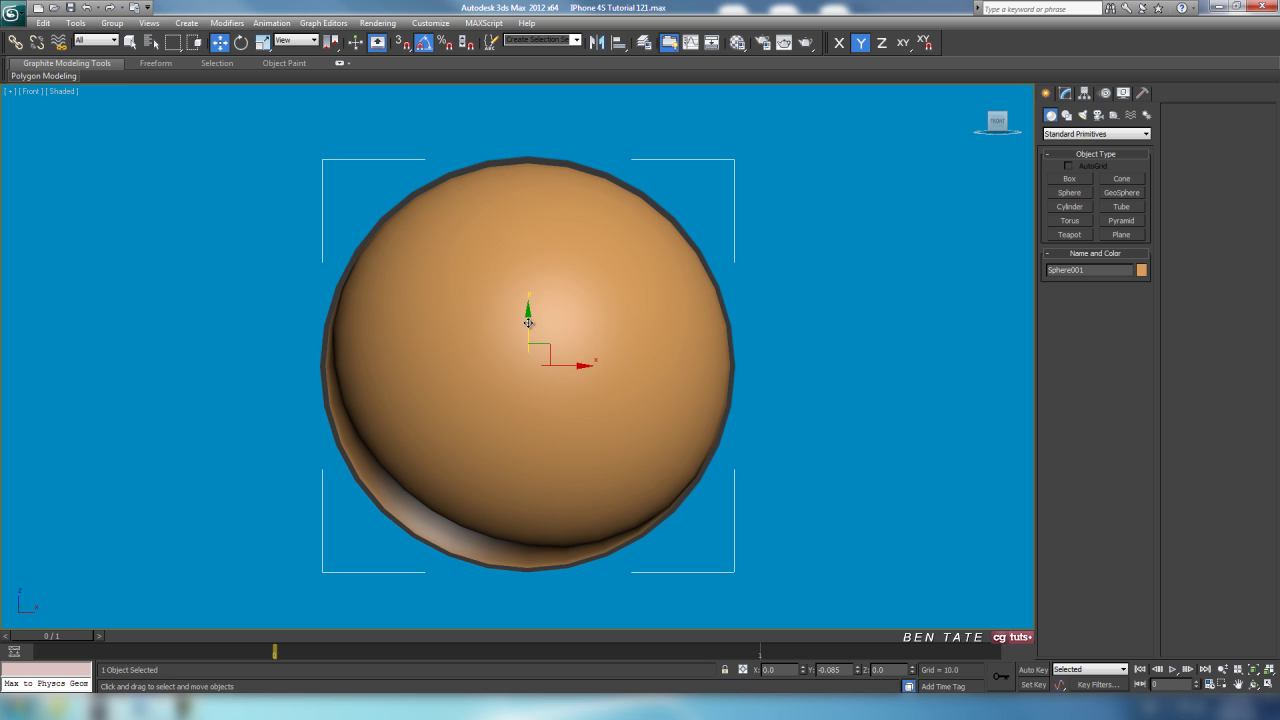
key("F4")
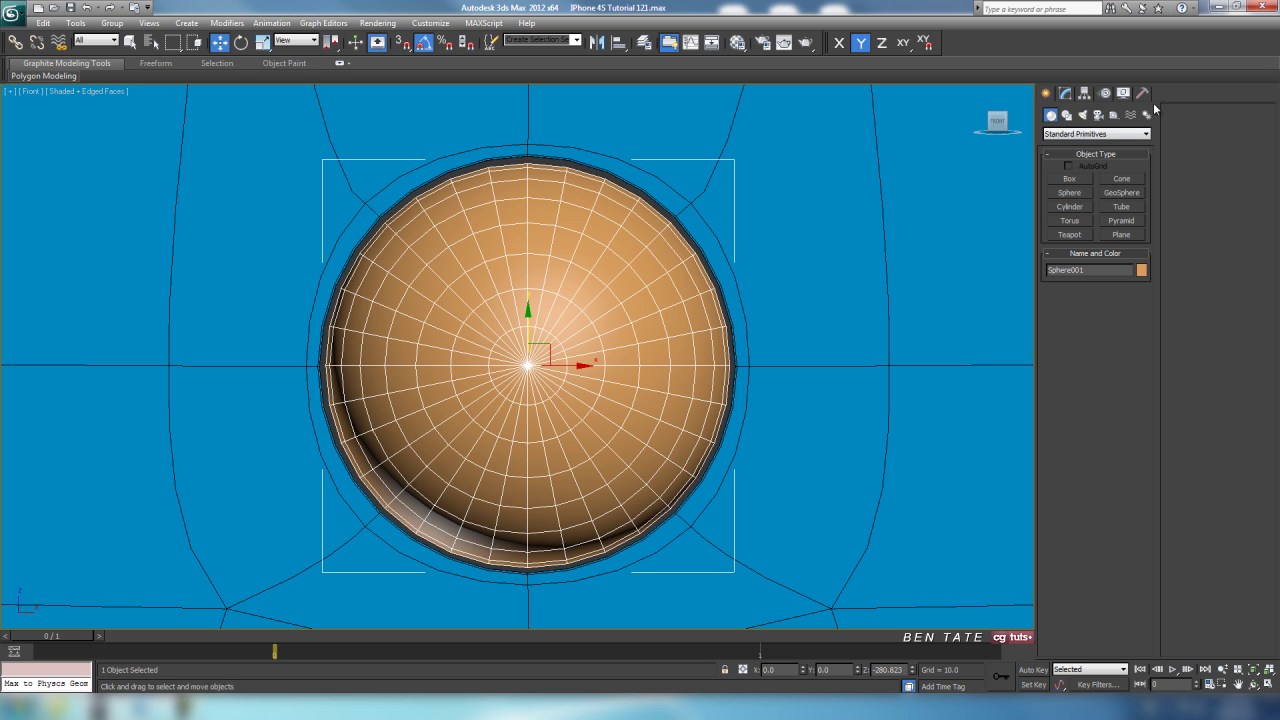
Step: Set the sphere's radius to 26.5 and convert it to an Editable Poly
left_click(1065, 94)
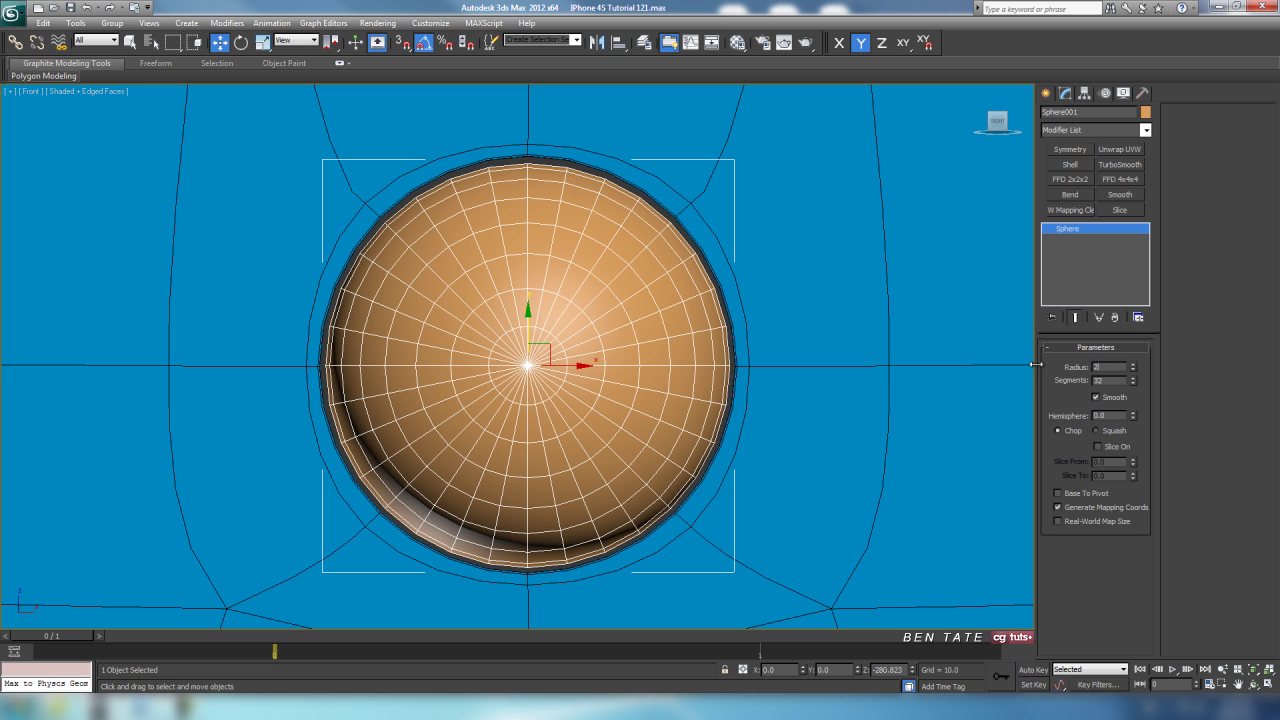
type("26.5")
key("Return")
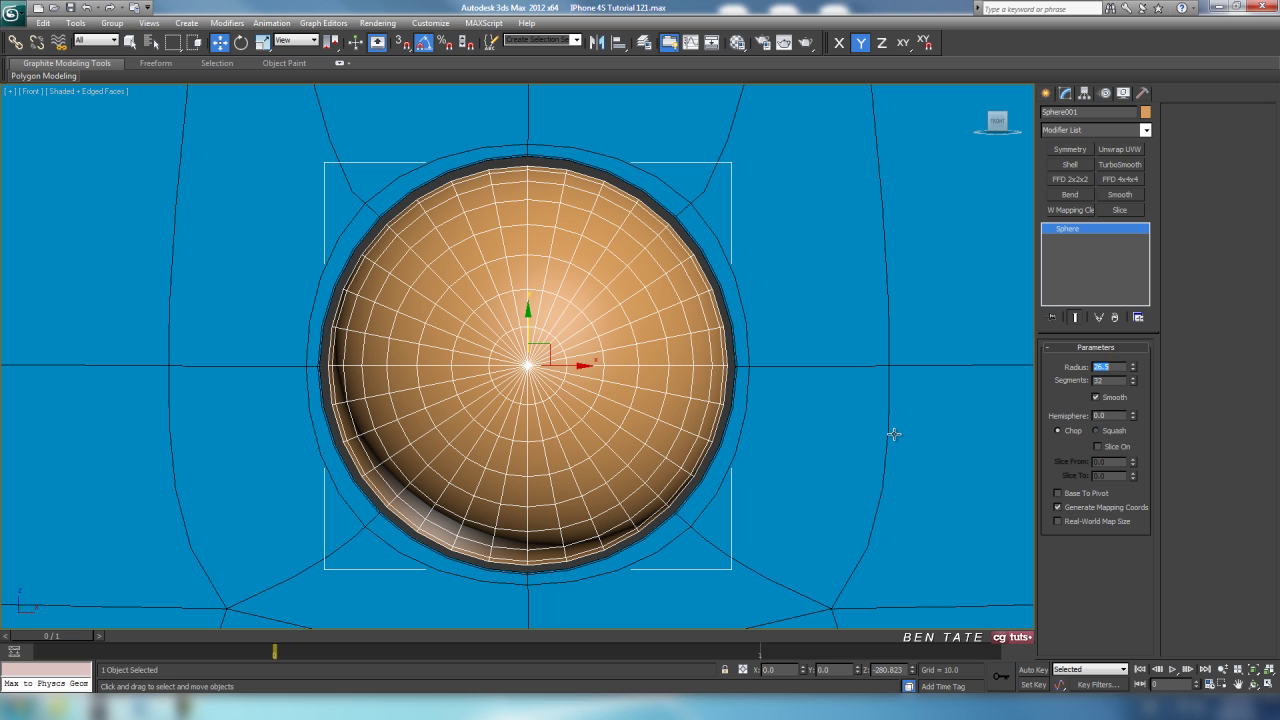
right_click(637, 386)
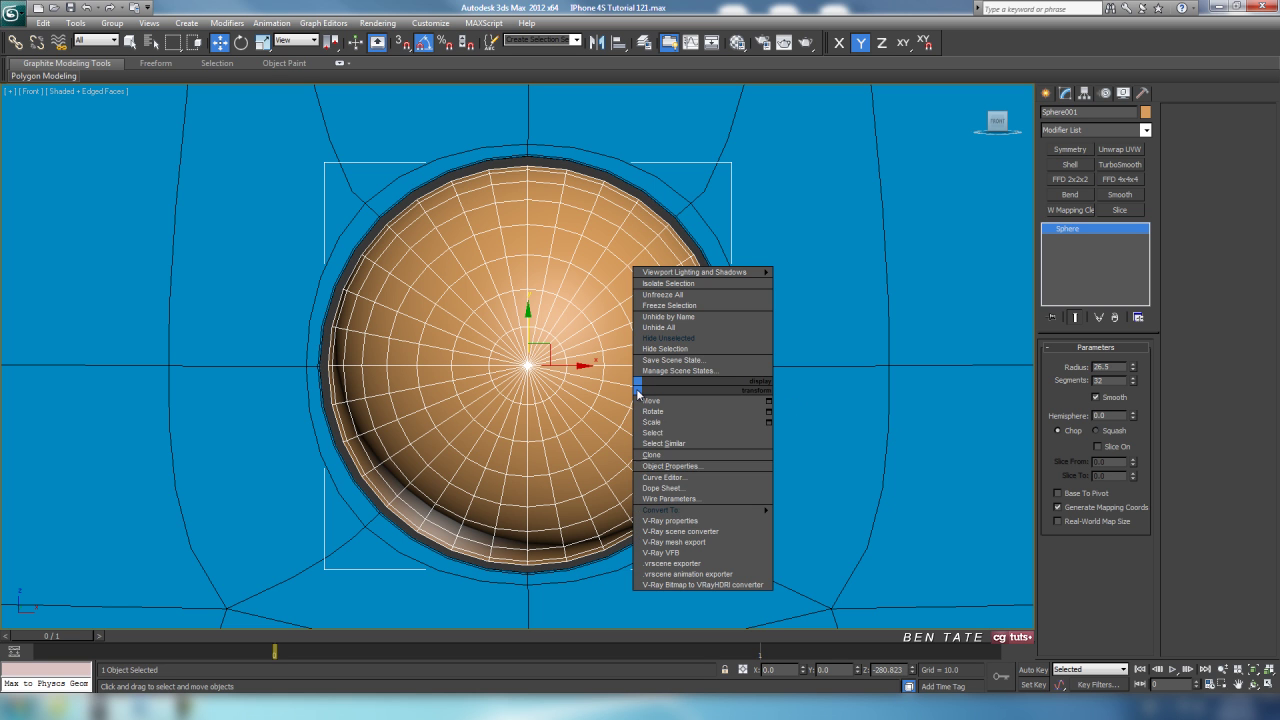
mouse_move(700, 510)
left_click(806, 518)
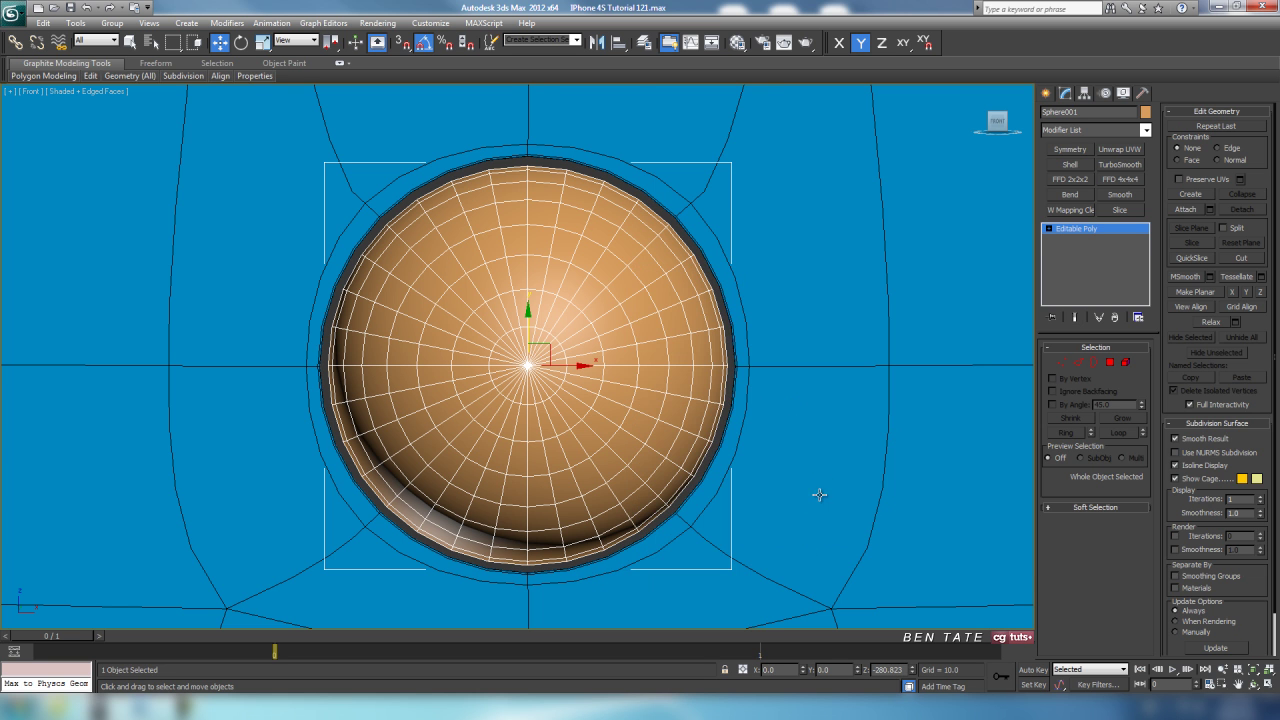
Step: Delete the vertices of the sphere's front half in the Left view, leaving the rear half-sphere
key("alt+w")
right_click(389, 490)
key("alt+w")
key("z")
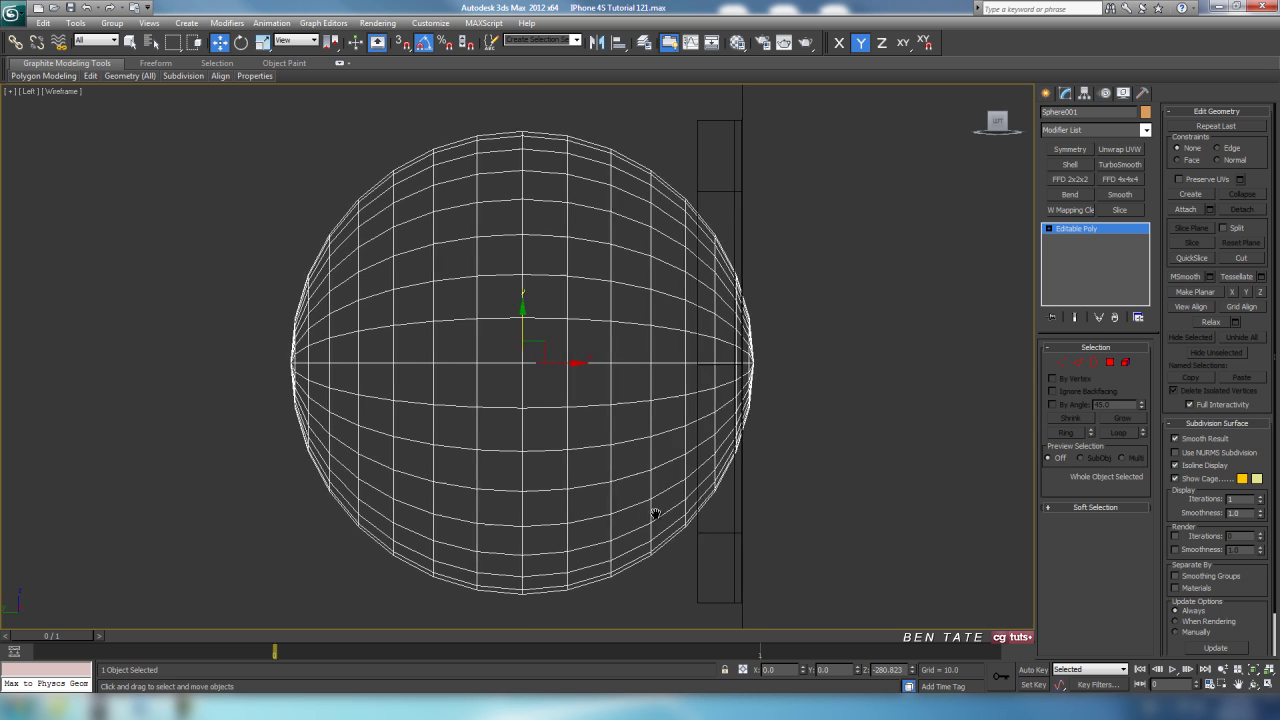
left_click(1063, 363)
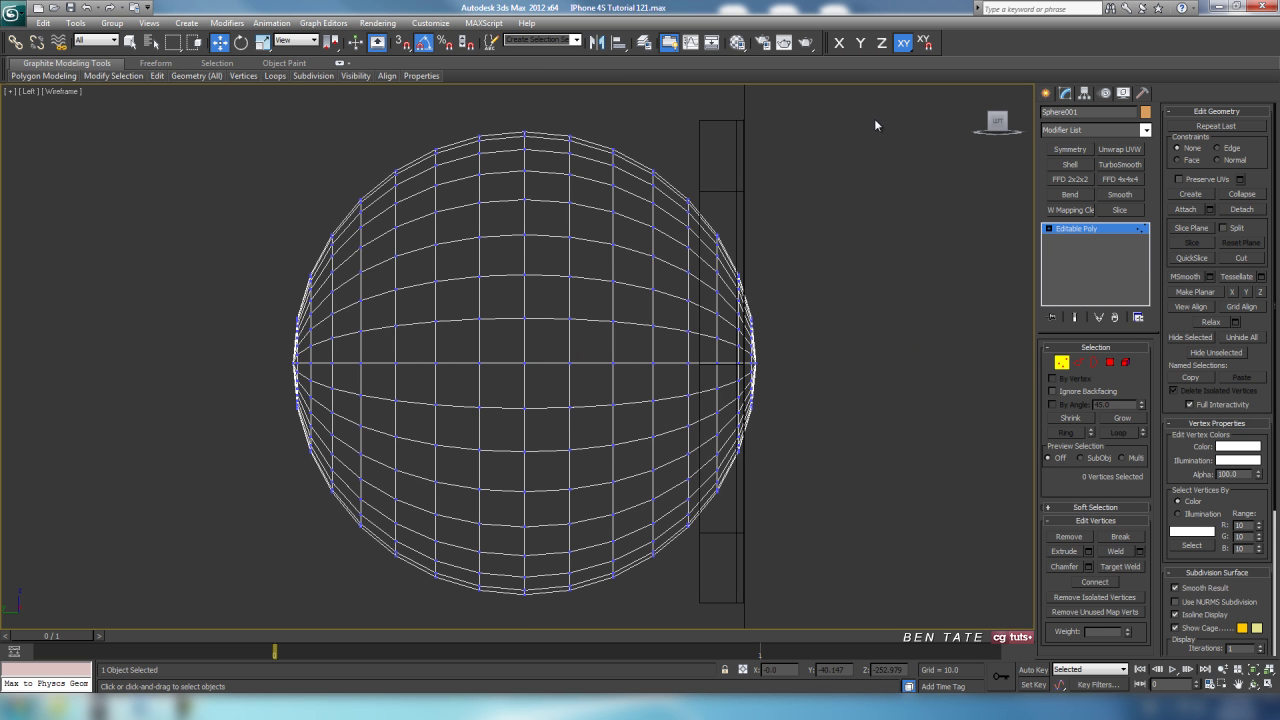
left_click_drag(569, 645, 569, 645)
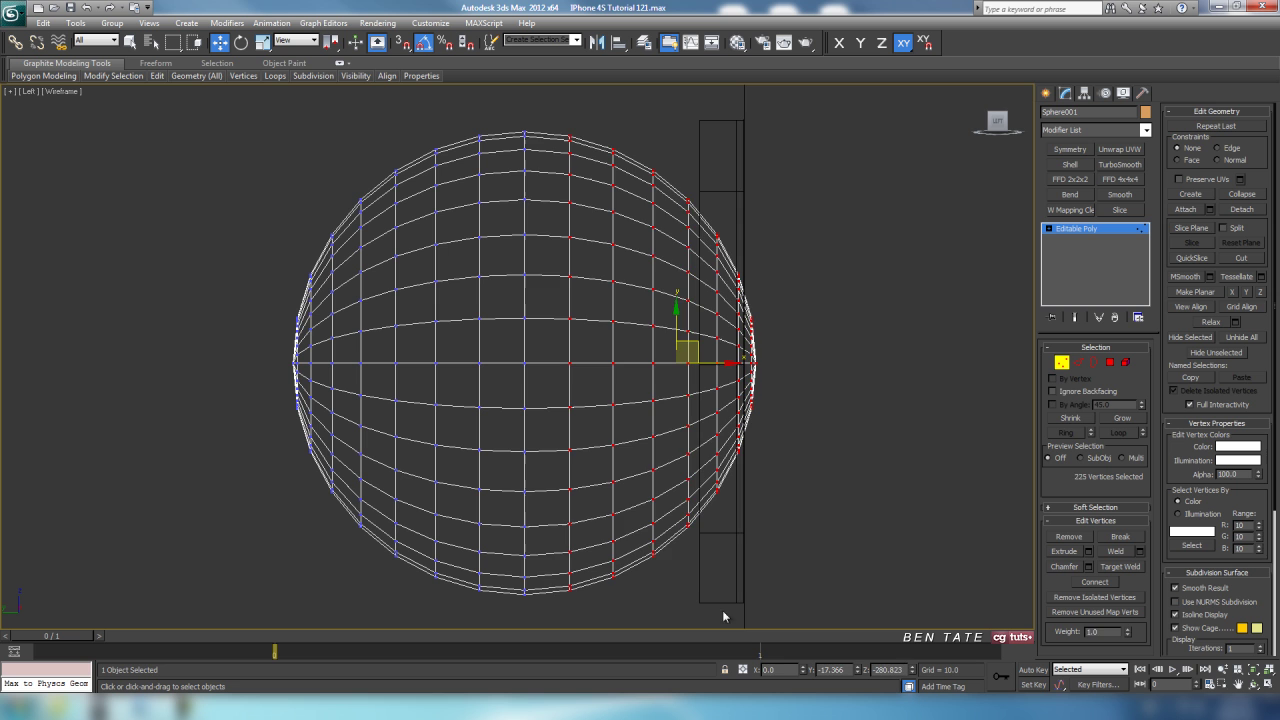
key("Delete")
left_click(1063, 363)
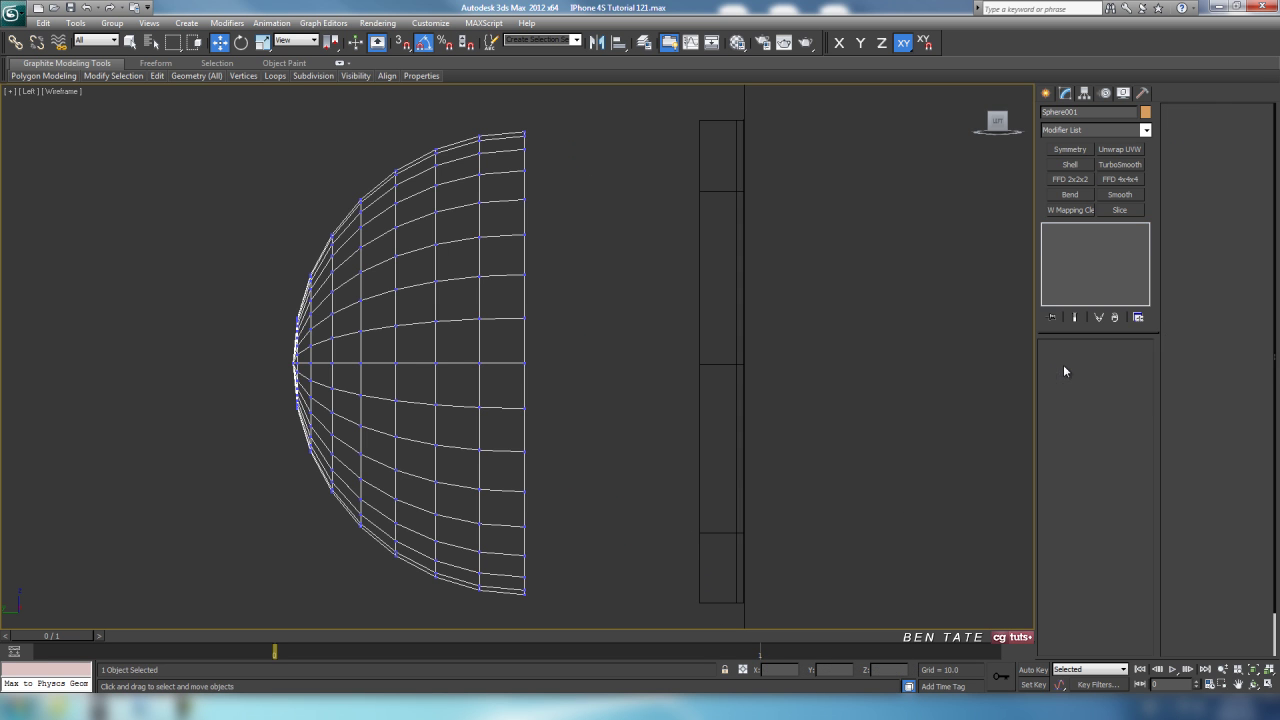
Step: Move the half-sphere forward to the front face of the glass and flatten its depth to about 30 percent
left_click_drag(566, 364, 790, 375)
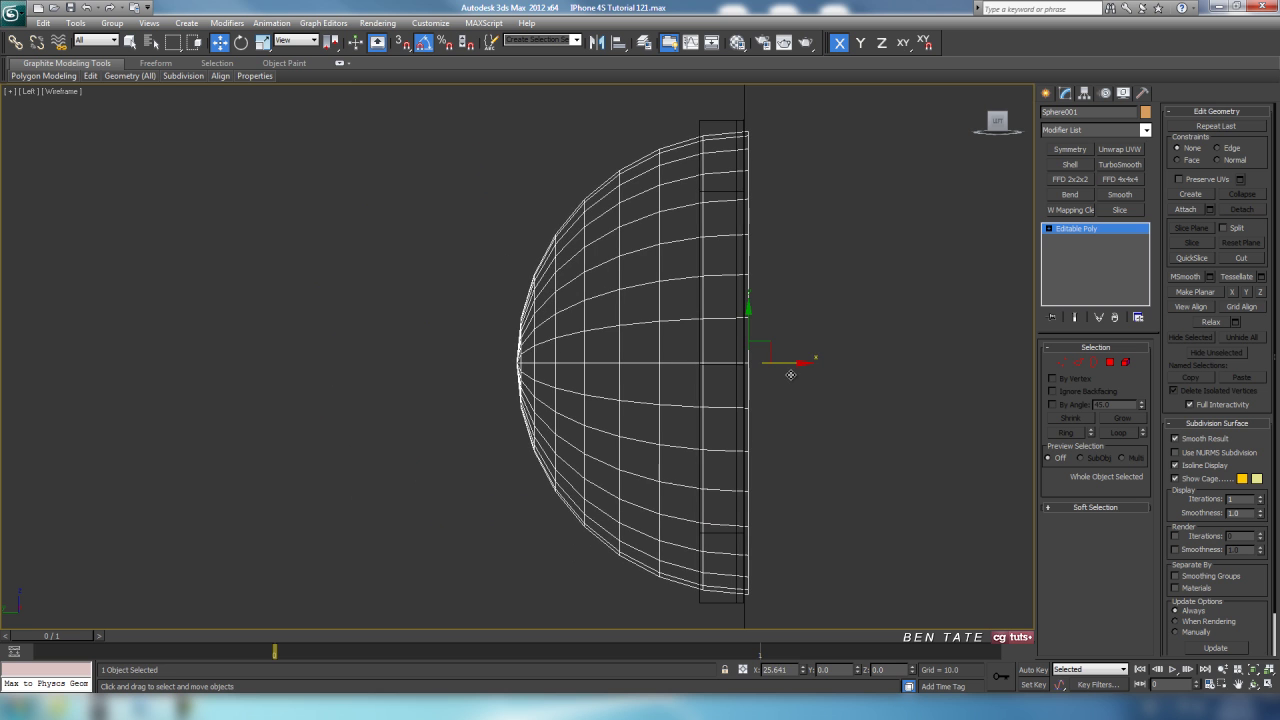
middle_click_drag(611, 367, 538, 369)
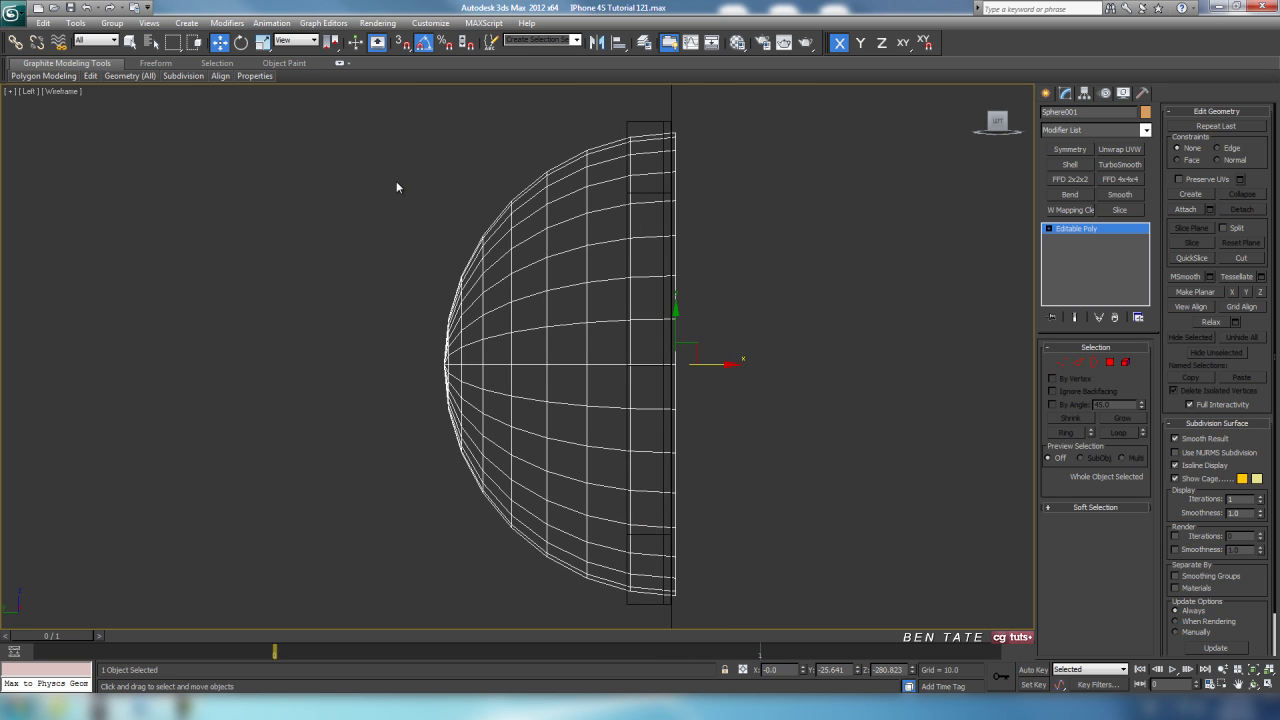
left_click(262, 43)
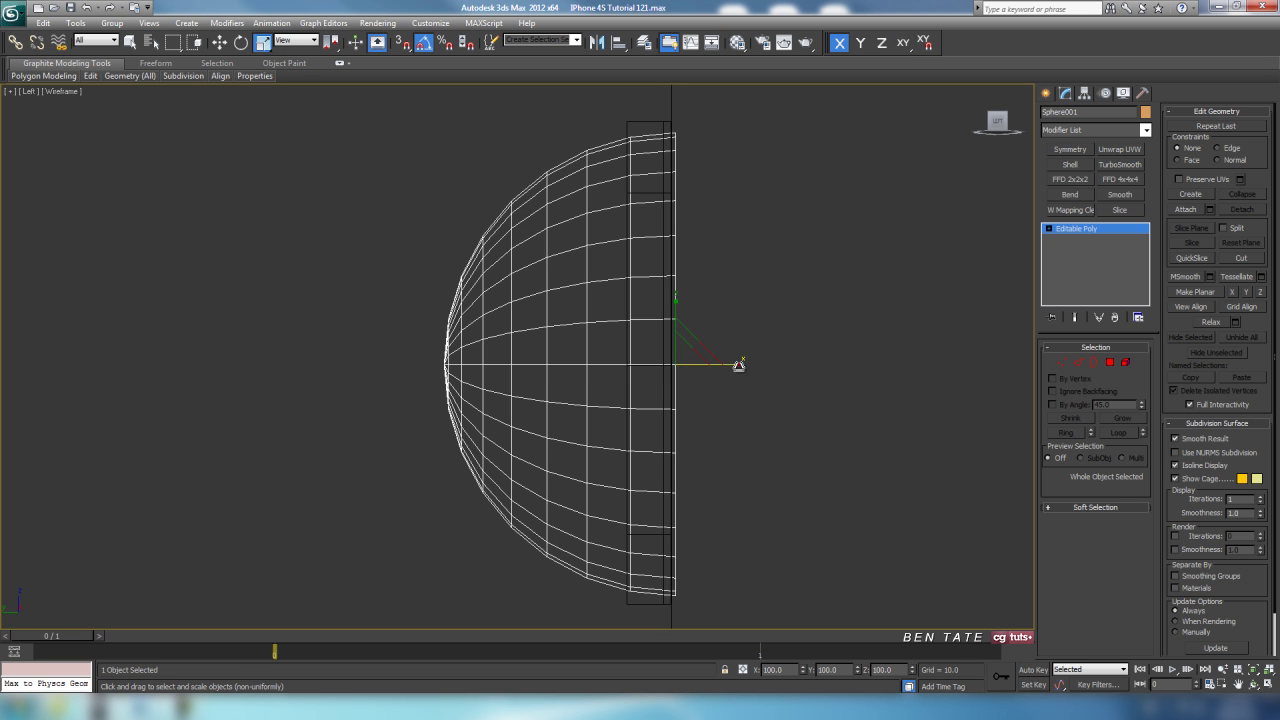
left_click_drag(738, 364, 622, 357)
Step: Select all polygons of the flattened half-sphere and flip their normals to face the front
key("alt+w")
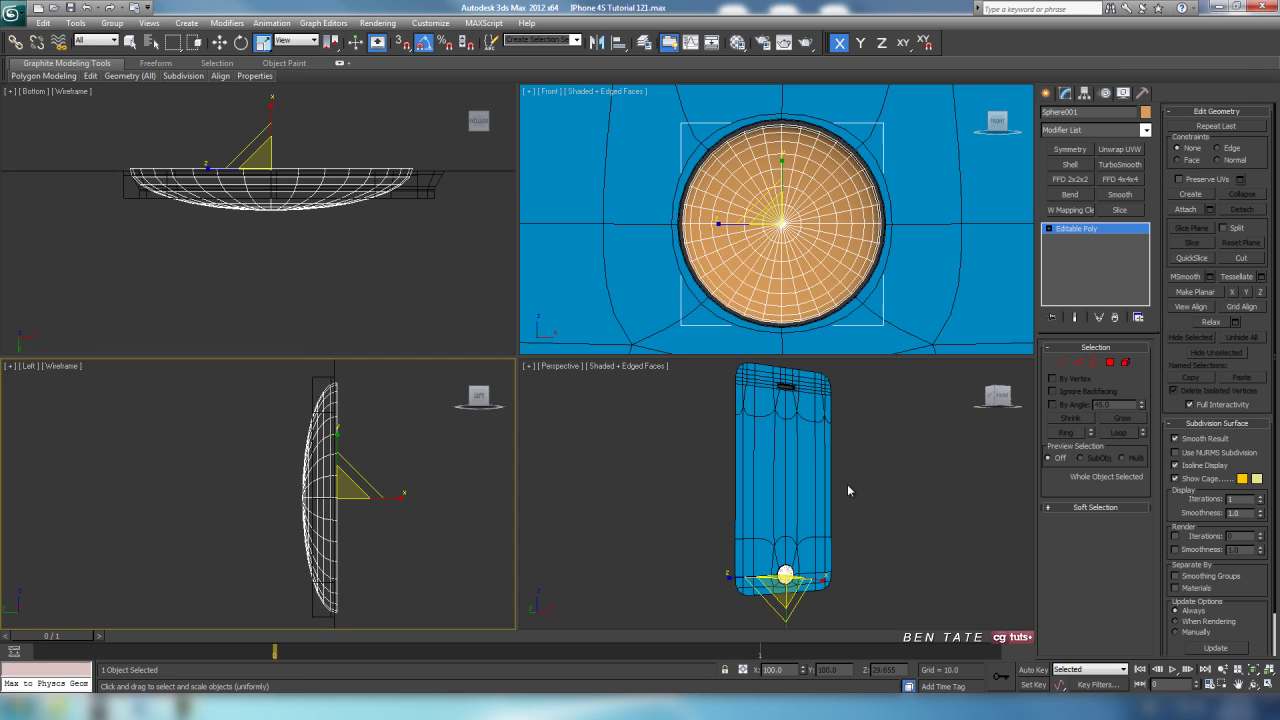
right_click(847, 484)
key("alt+w")
key("z")
middle_click_drag(788, 473, 797, 410, "alt")
middle_click_drag(592, 383, 646, 458, "alt")
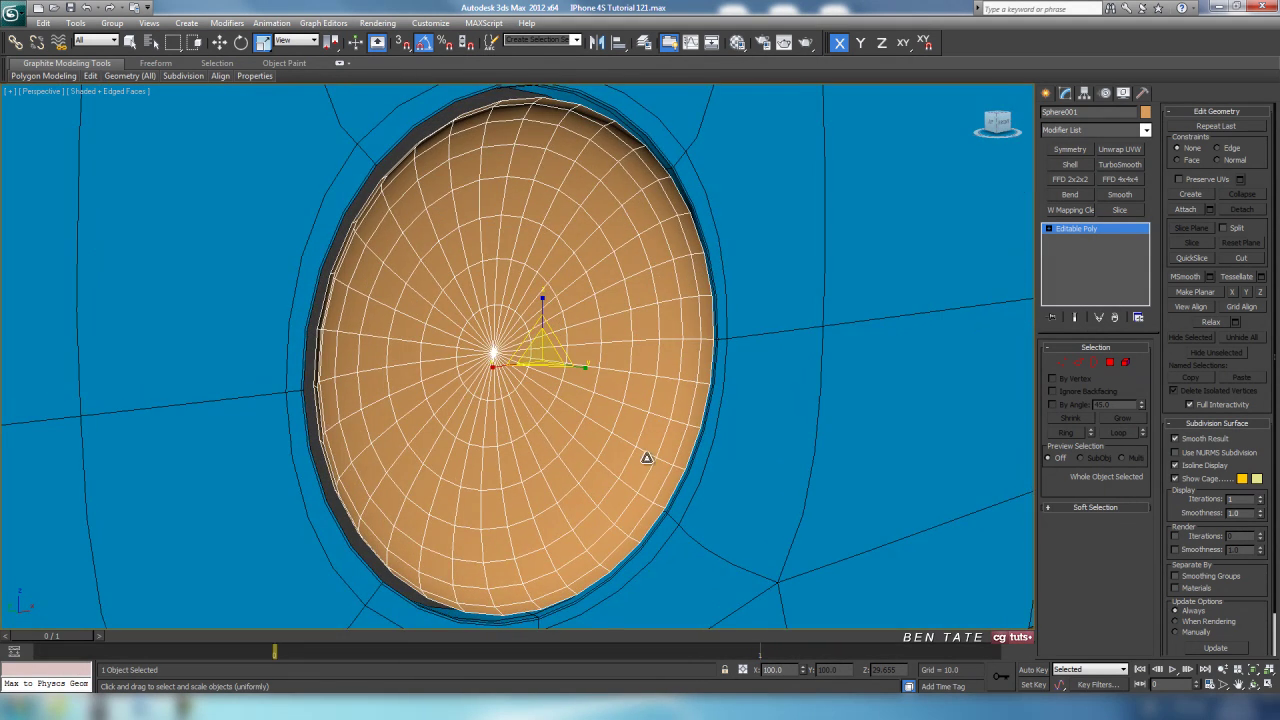
scroll(685, 397, "down", 4)
scroll(709, 383, "up", 1)
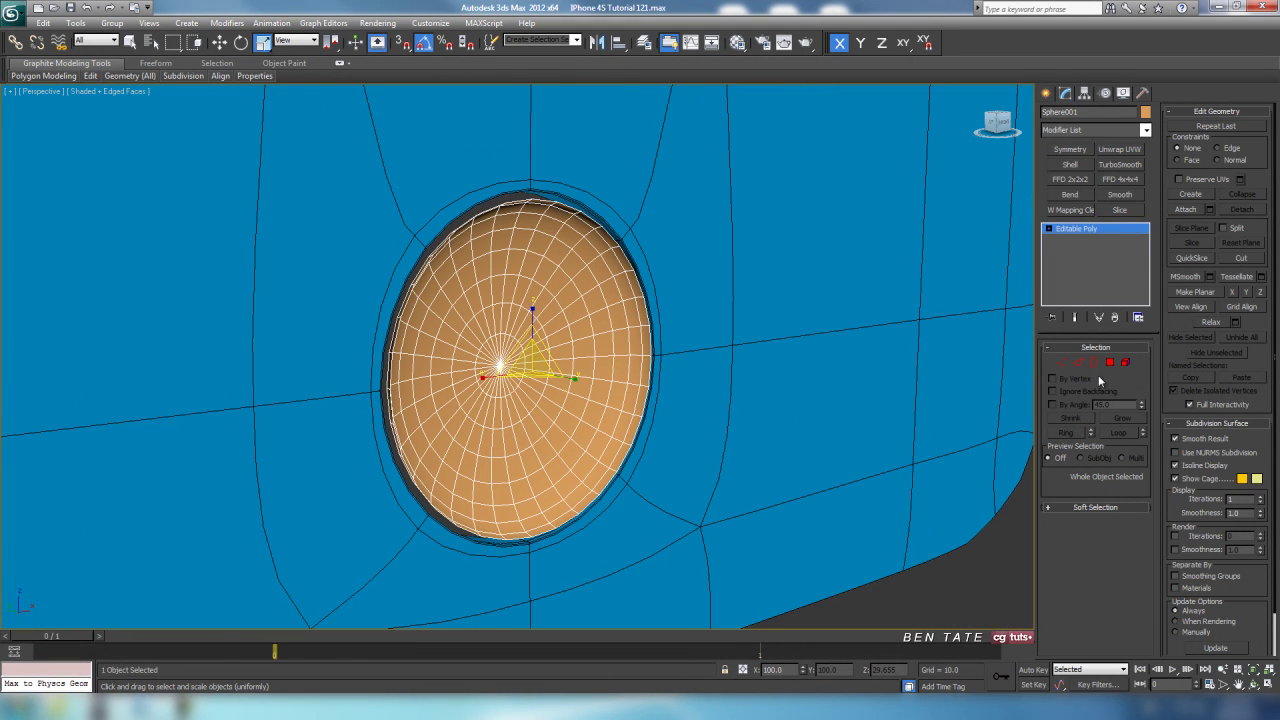
left_click(1110, 362)
left_click(1110, 362)
left_click(1110, 362)
scroll(894, 423, "down", 3)
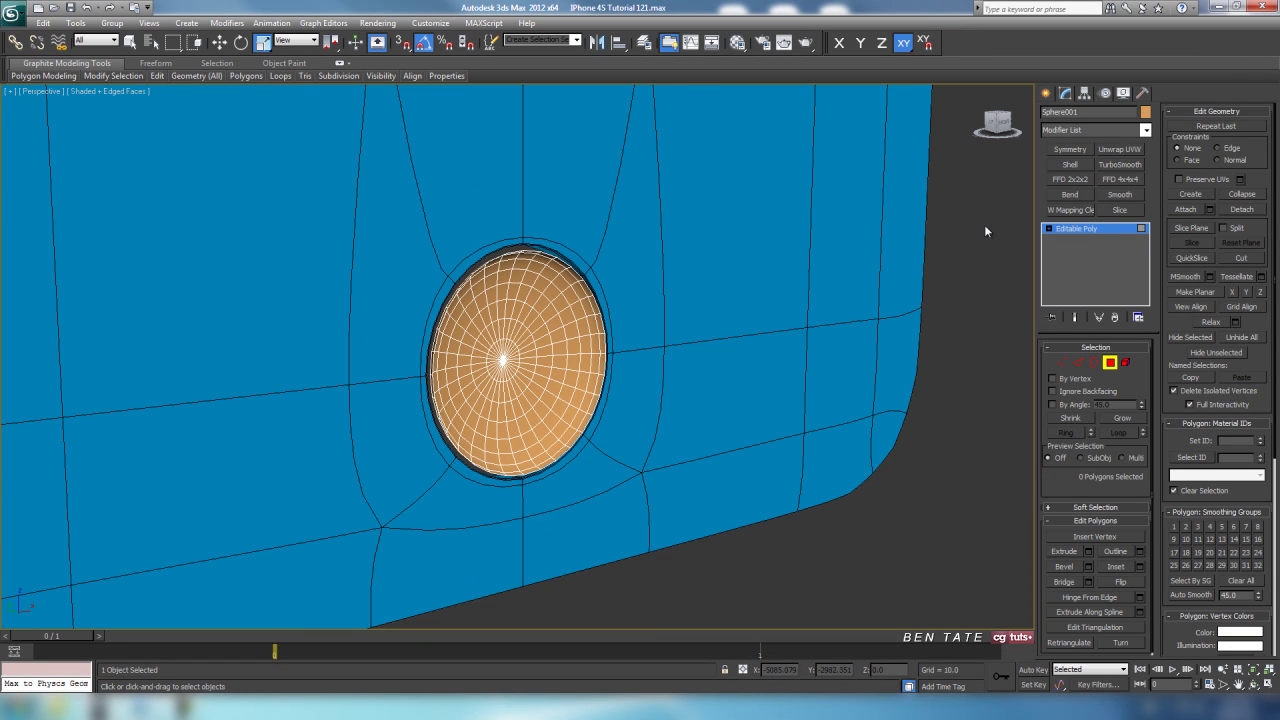
left_click_drag(364, 601, 366, 600)
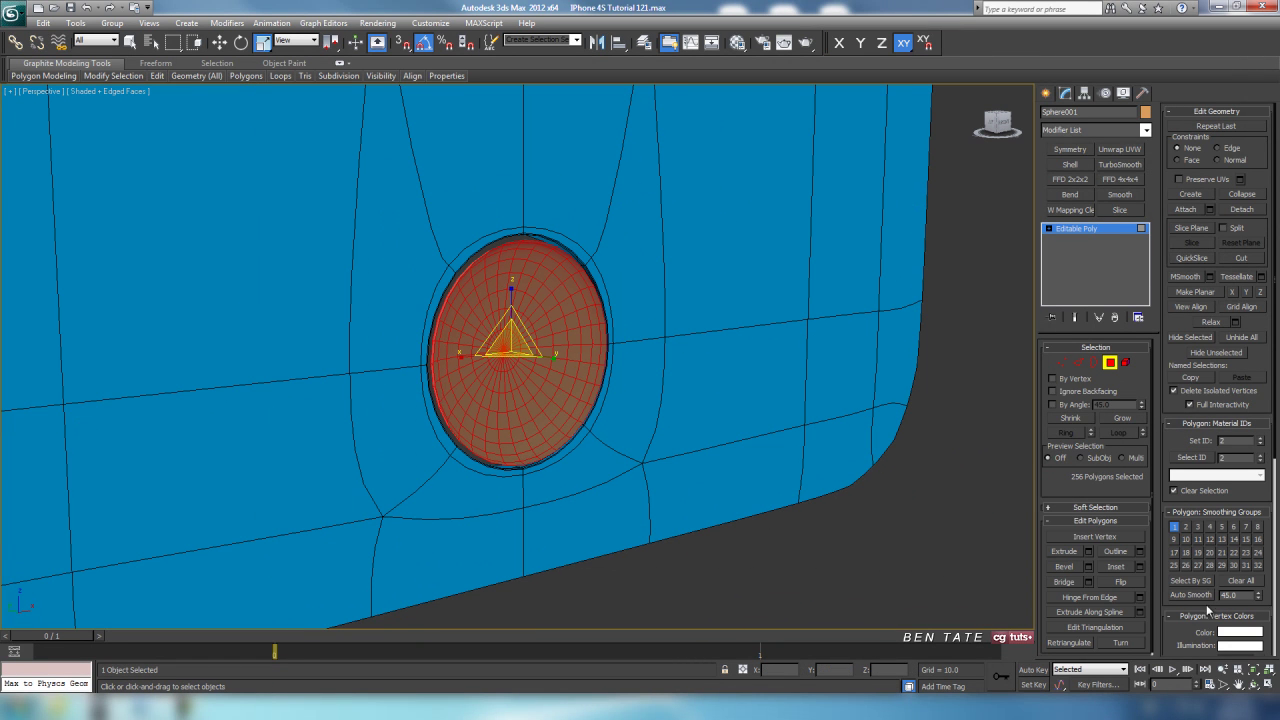
scroll(787, 484, "up", 5)
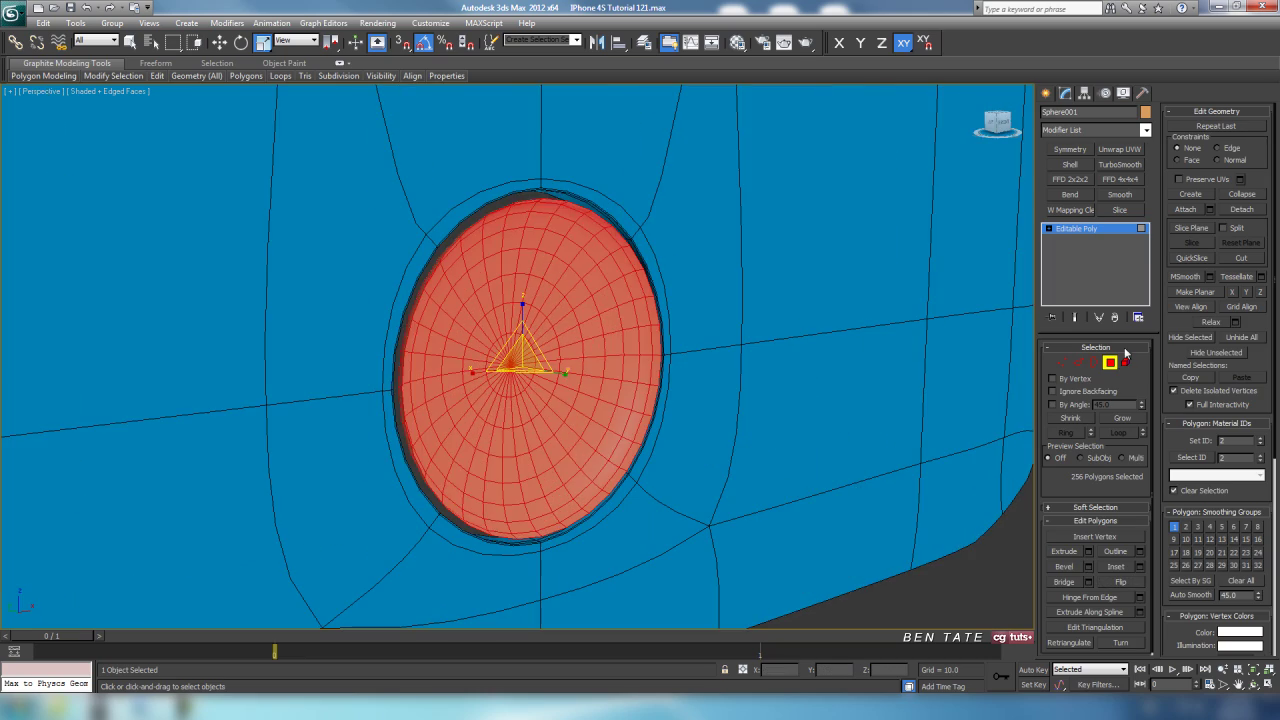
left_click(1110, 362)
Step: Select the button dish's open border and scale it outward toward the hole's edge in the Front view
mouse_move(677, 506)
middle_mouse_down("alt")
mouse_move(620, 480)
mouse_move(586, 434)
mouse_move(563, 509)
mouse_move(697, 513)
middle_mouse_up("alt")
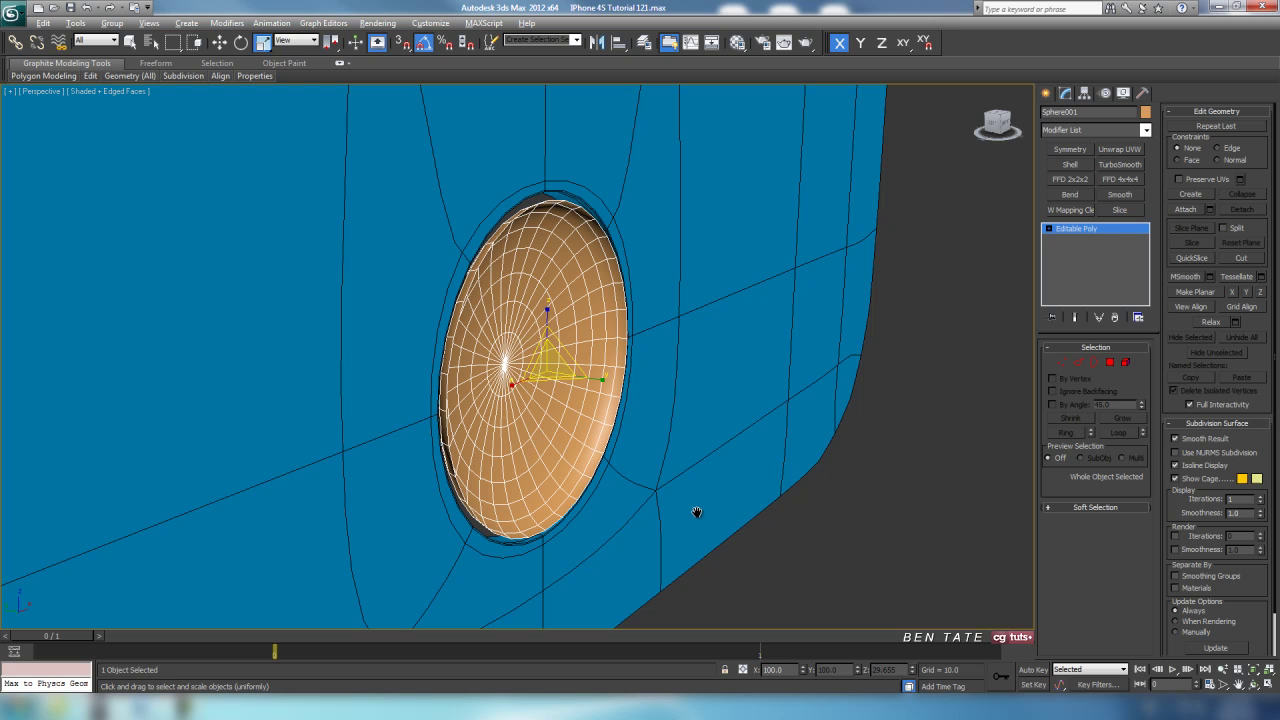
left_click(1094, 362)
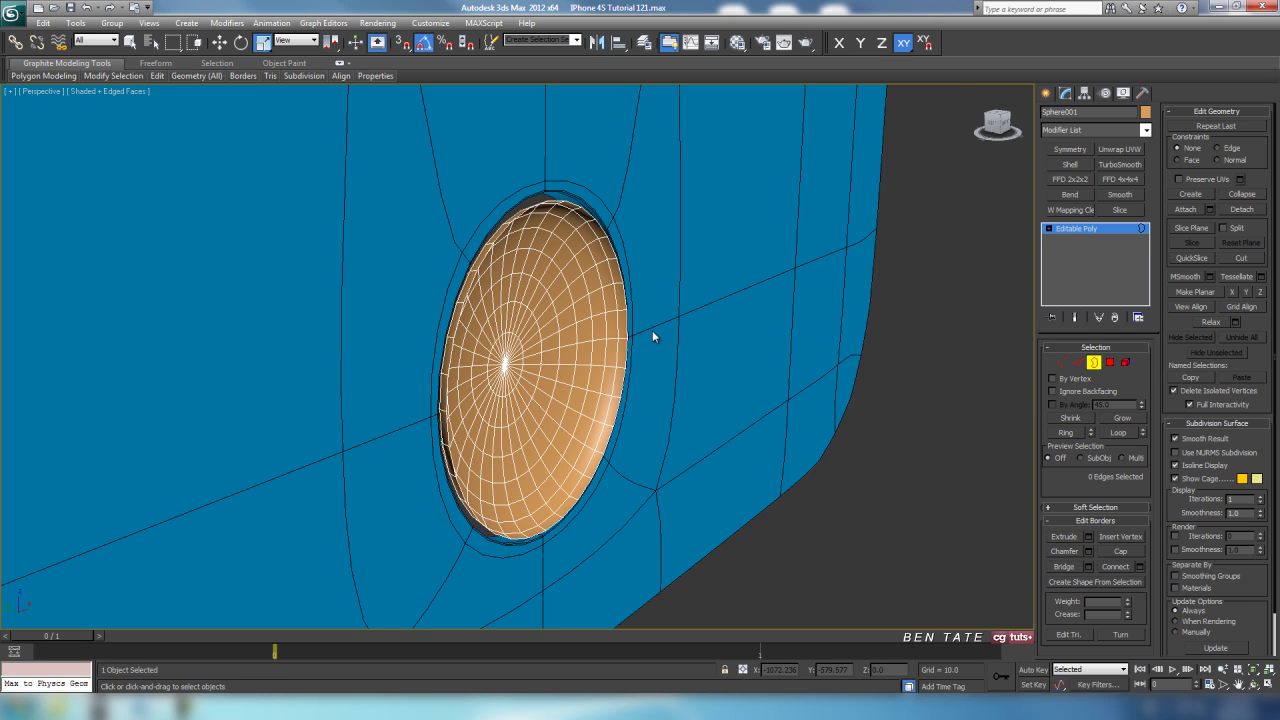
left_click(628, 305)
key("alt+w")
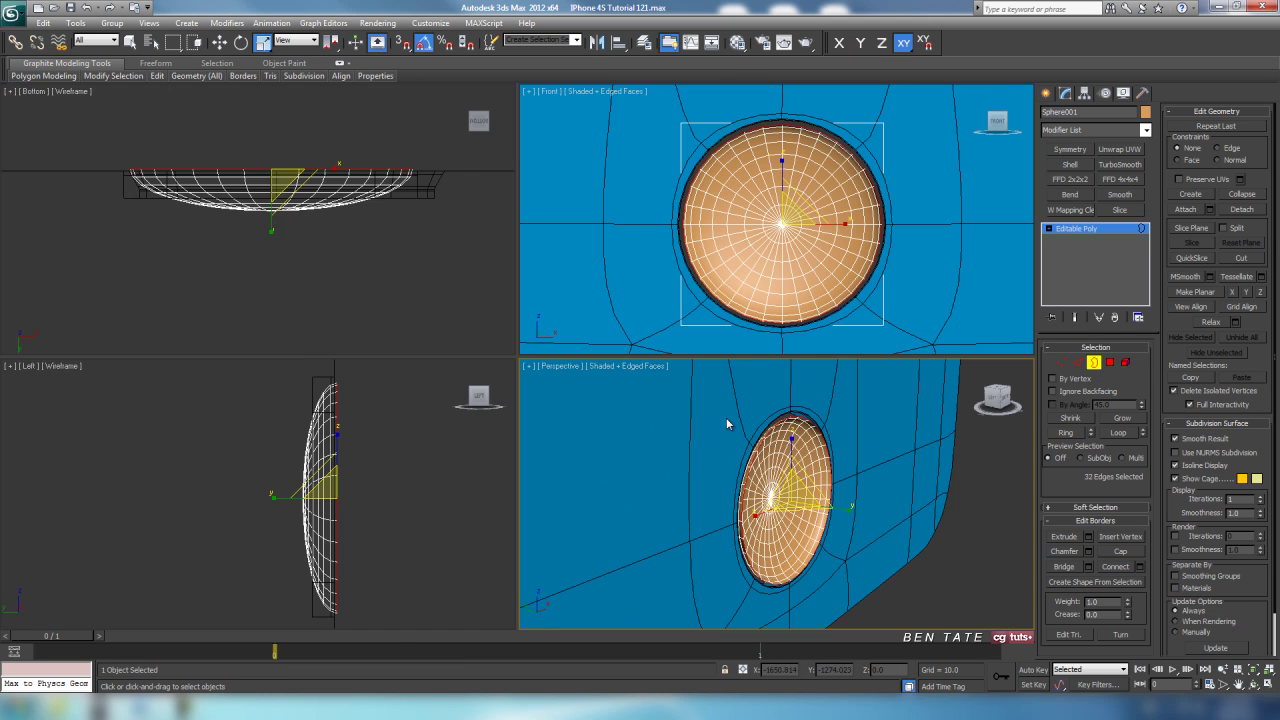
key("alt+w")
scroll(643, 403, "up", 3)
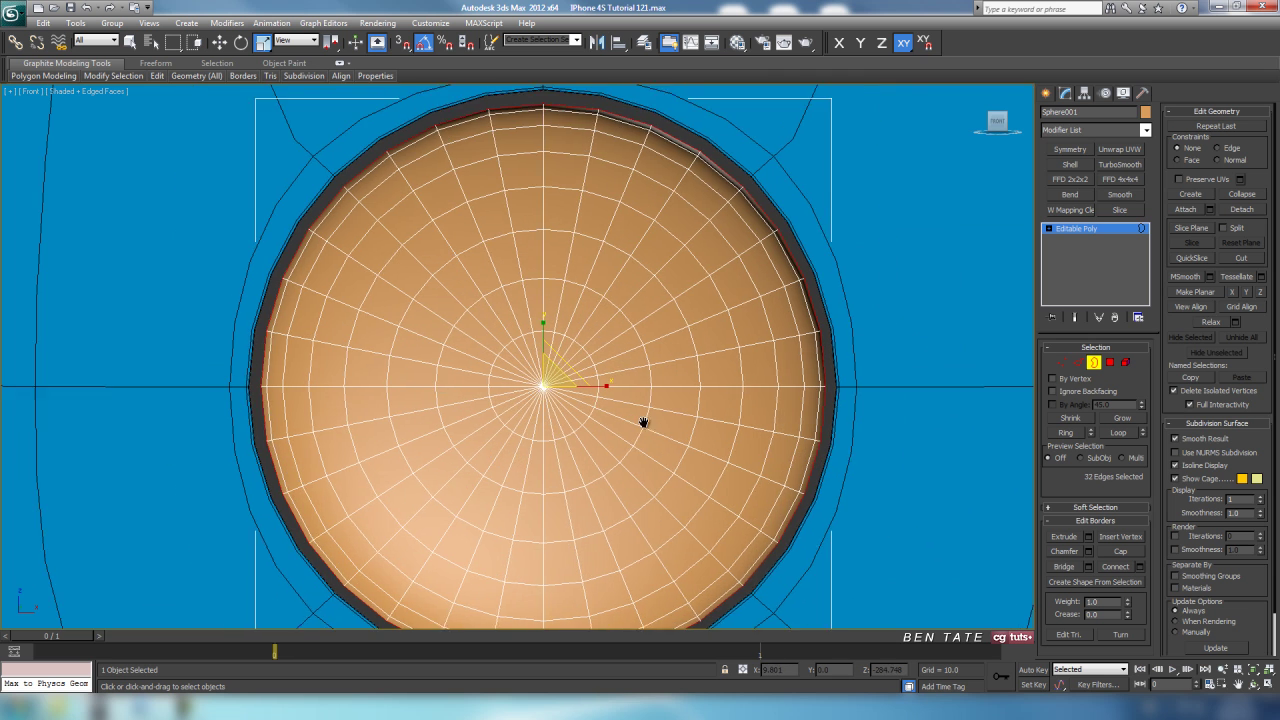
key("F3")
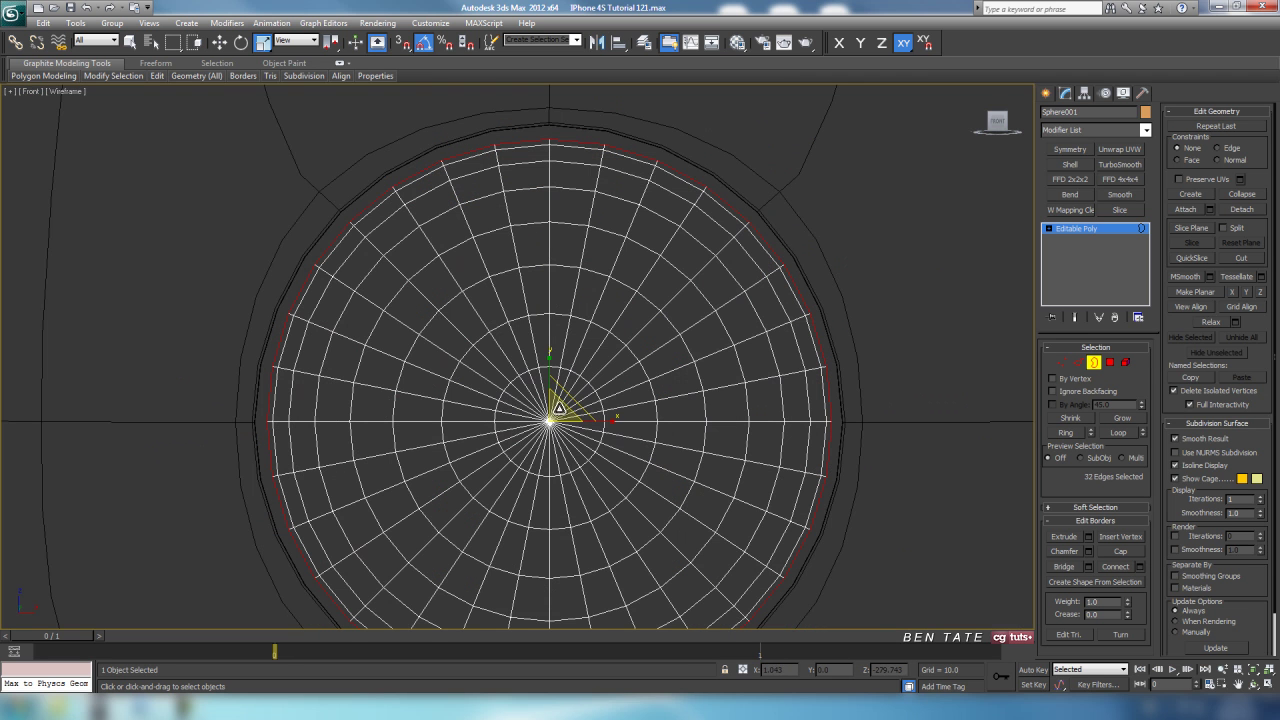
left_click_drag(556, 408, 560, 408)
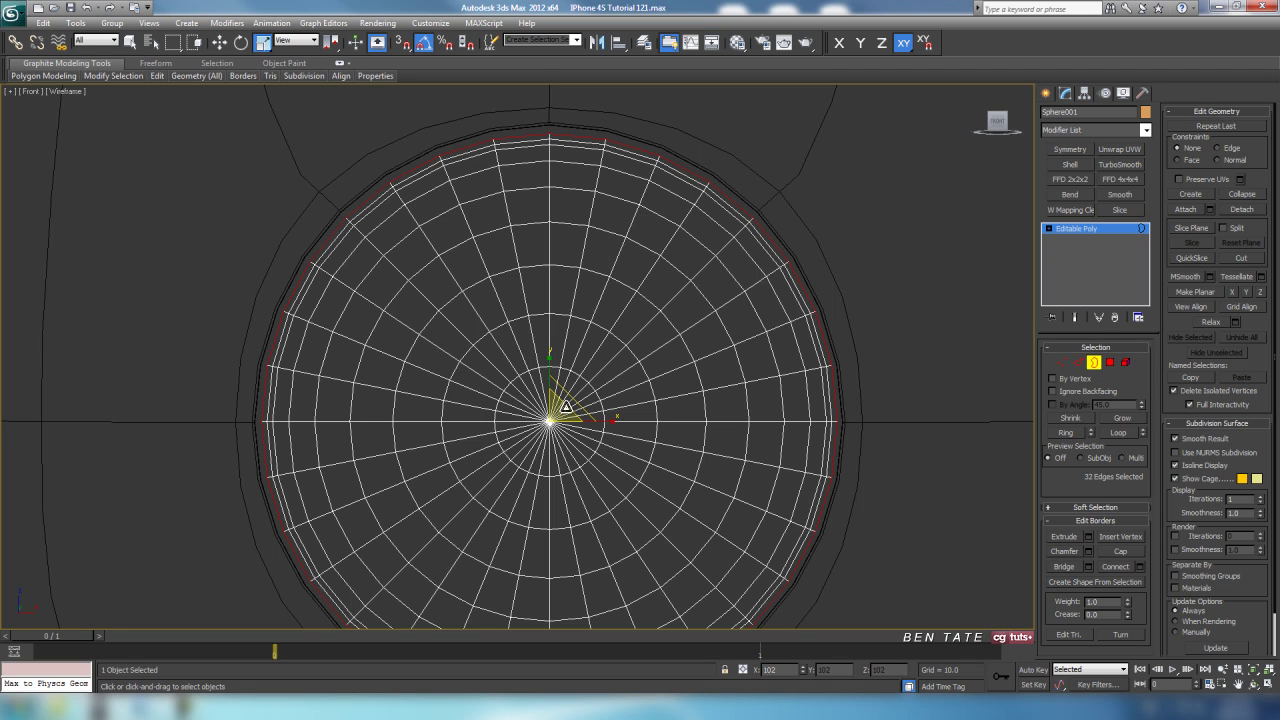
left_click_drag(569, 408, 589, 408)
Step: Extrude the button's open border backward along the Y axis by about 8.76 units to form a side wall
key("alt+w")
right_click(828, 478)
key("alt+w")
scroll(720, 445, "up", 2)
mouse_move(706, 432)
middle_mouse_down()
mouse_move(691, 466)
mouse_move(716, 530)
mouse_move(730, 428)
middle_mouse_up()
scroll(693, 500, "up", 3)
scroll(694, 503, "down", 4)
left_click(220, 43)
key("F3")
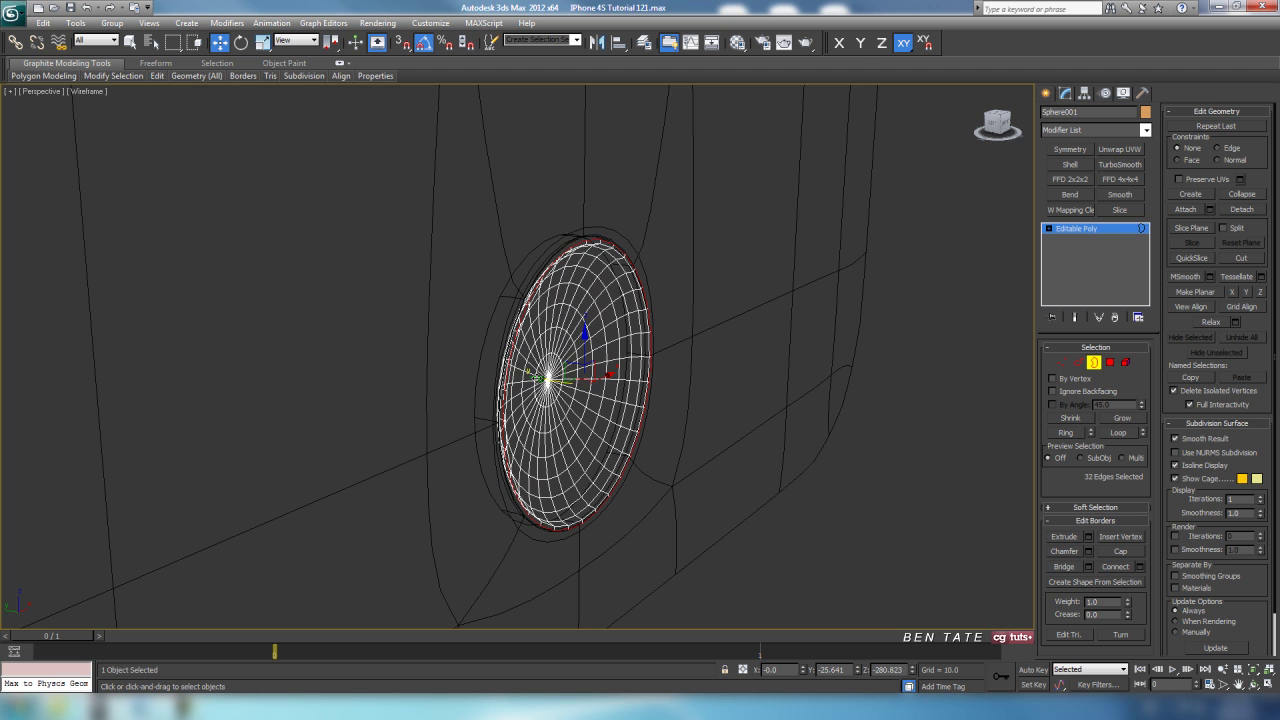
left_click_drag(535, 377, 522, 375, "shift")
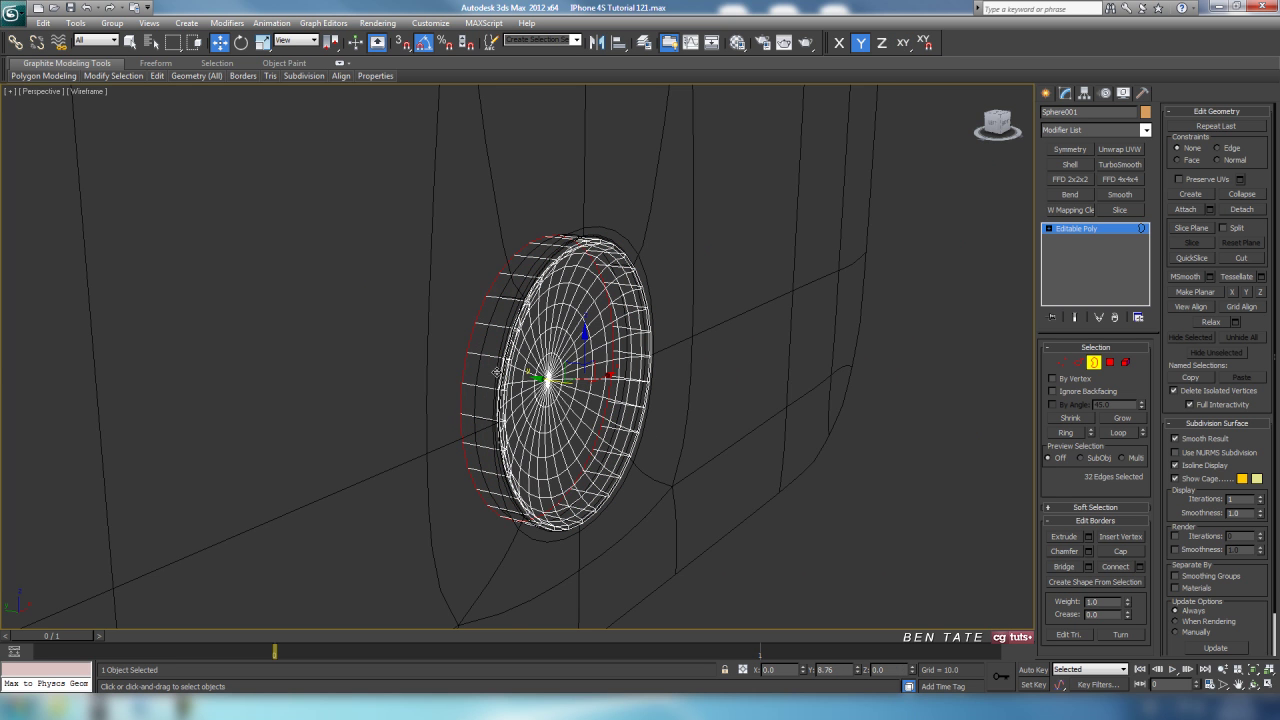
key("alt+w")
key("alt+w")
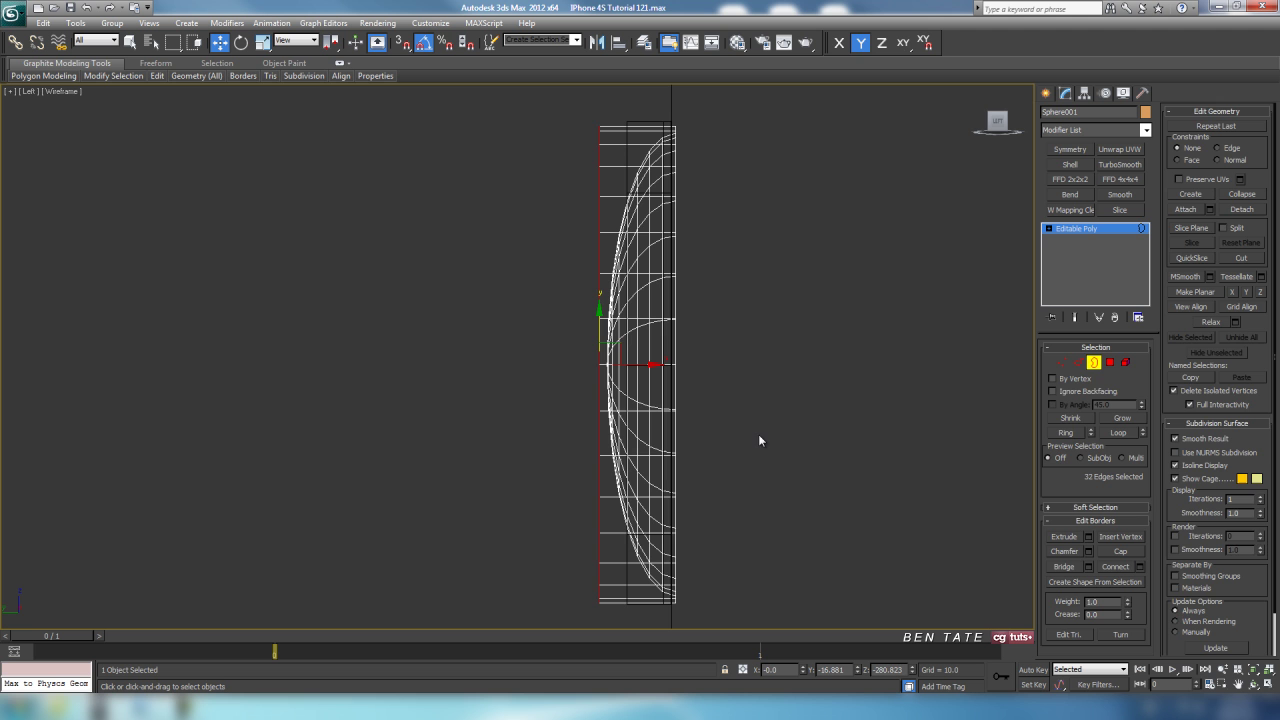
left_click(1094, 362)
Step: Isolate the button in the Perspective view with shaded display, showing its front rim close up
key("alt+w")
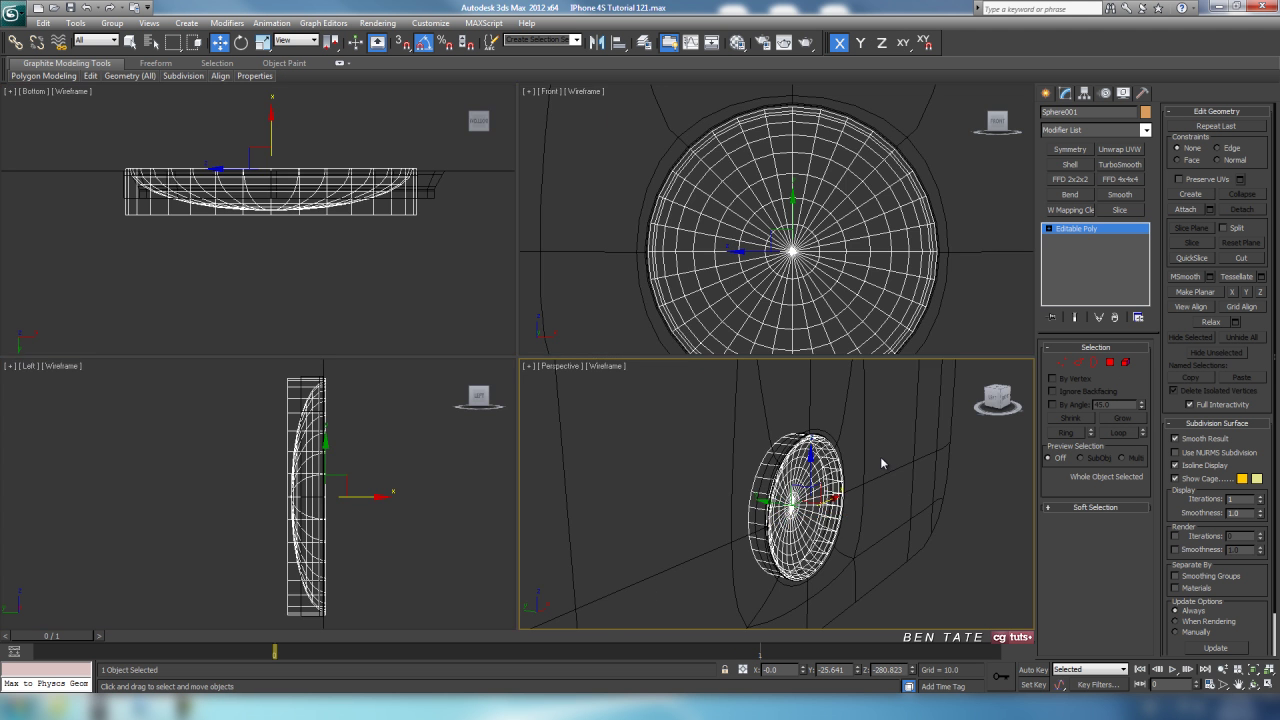
key("alt+w")
key("F3")
scroll(837, 460, "up", 3)
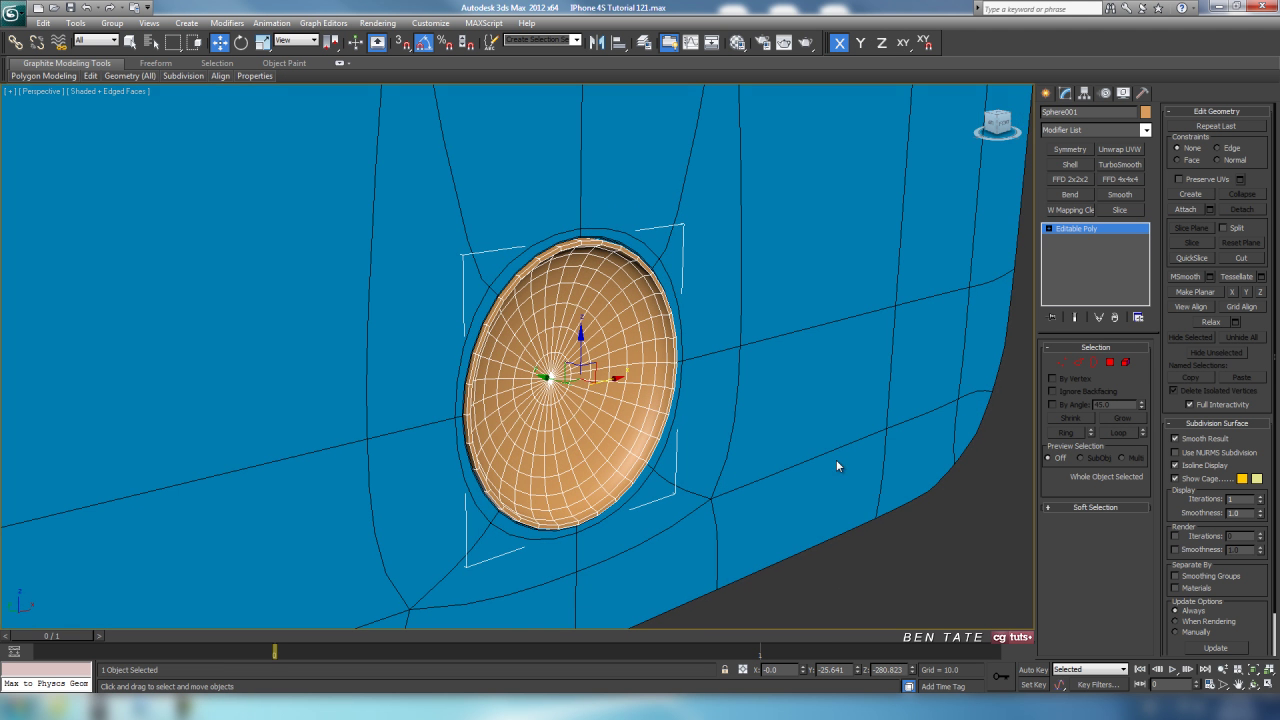
key("alt+q")
middle_click_drag(722, 465, 680, 409, "alt")
scroll(740, 530, "up", 4)
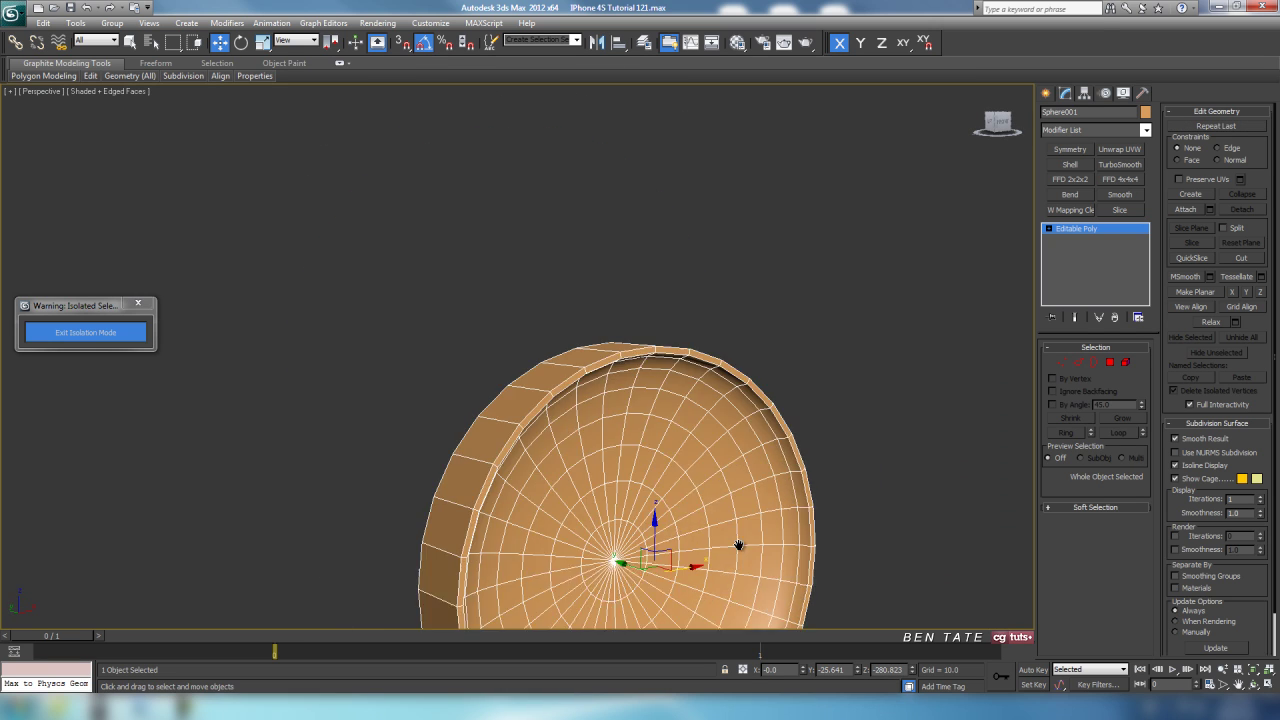
middle_click_drag(755, 521, 588, 429)
Step: Select the ring of short edges across the button's front rim and connect them with 2 segments and a pinch of 44
left_click(1078, 362)
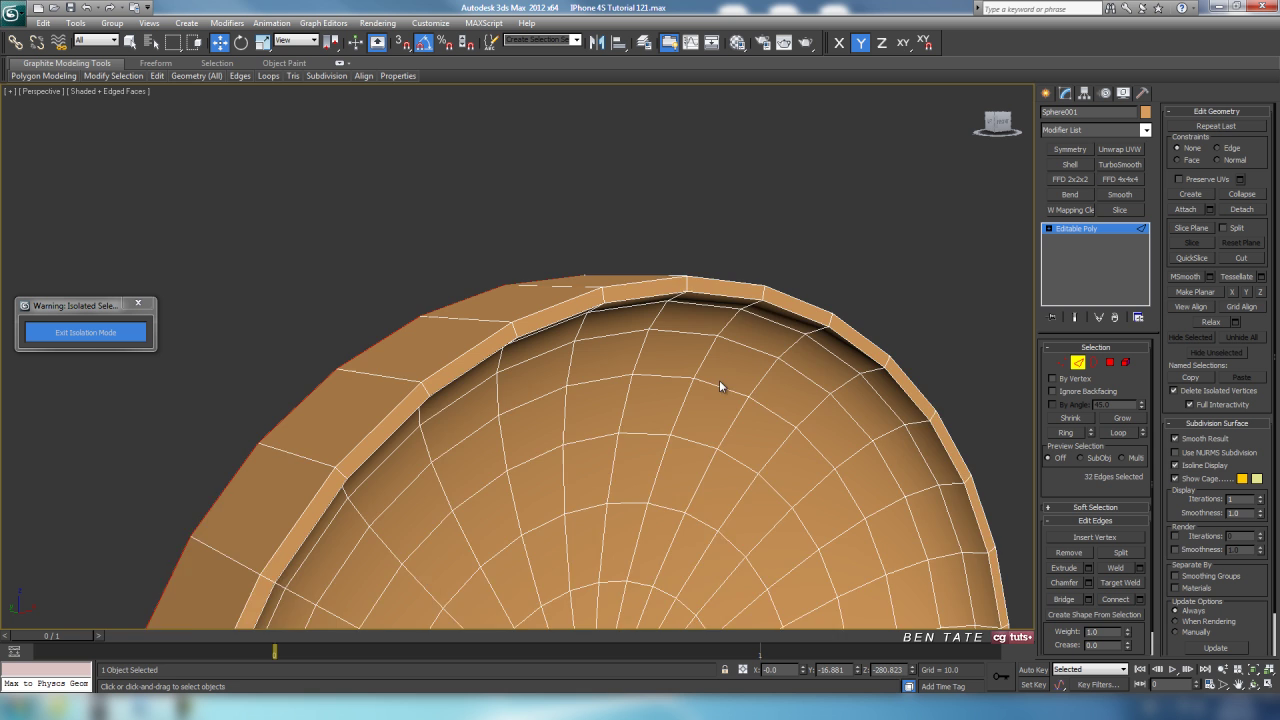
scroll(719, 380, "up", 2)
left_click(590, 292)
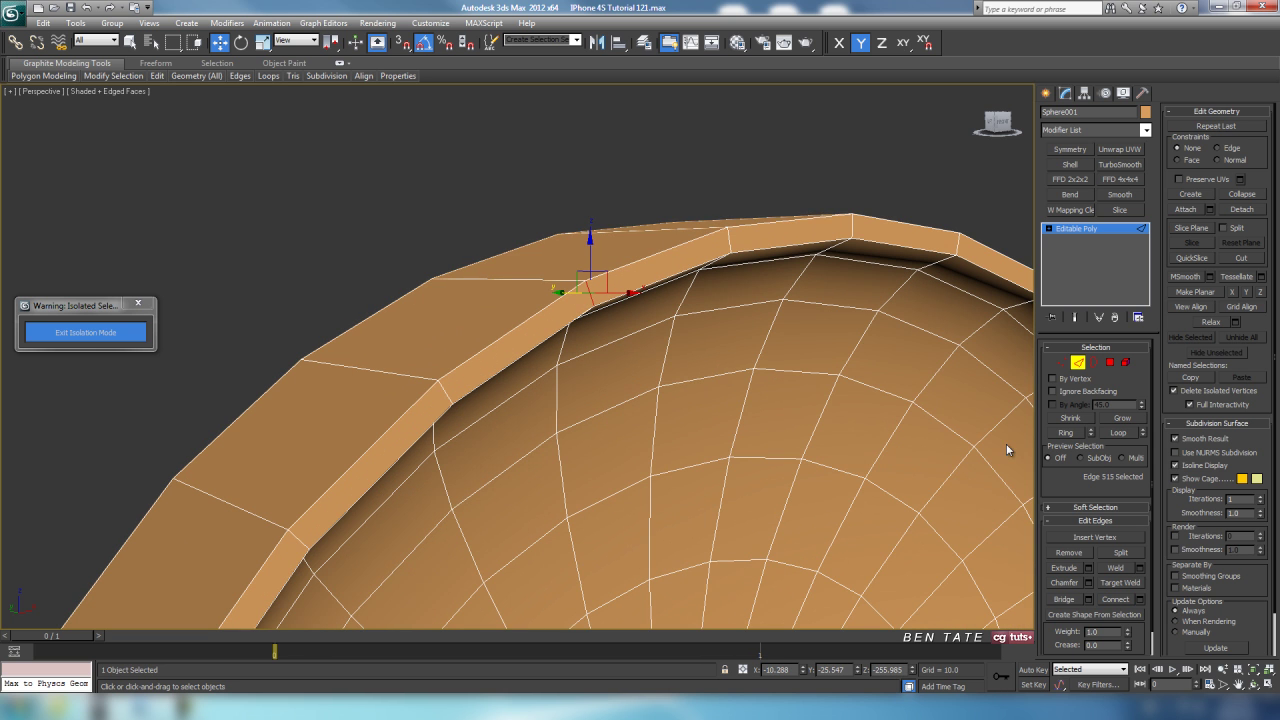
left_click(1066, 432)
left_click(1142, 601)
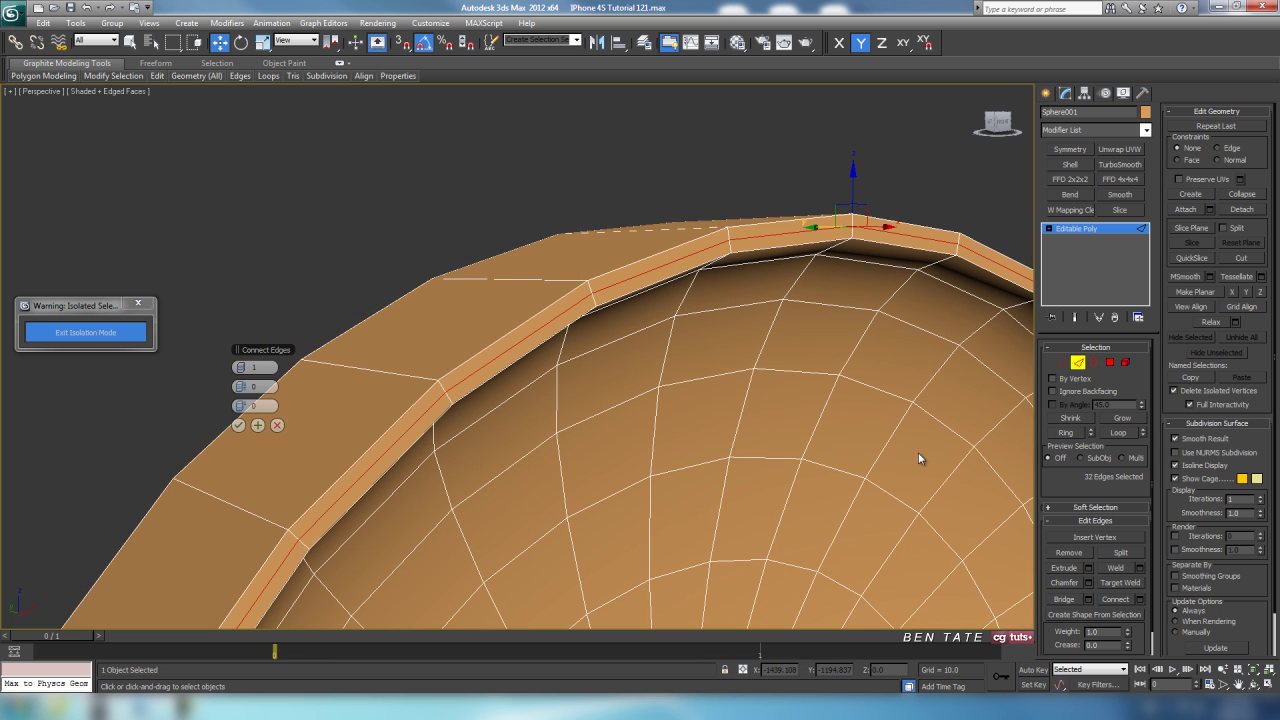
left_click_drag(243, 387, 372, 388)
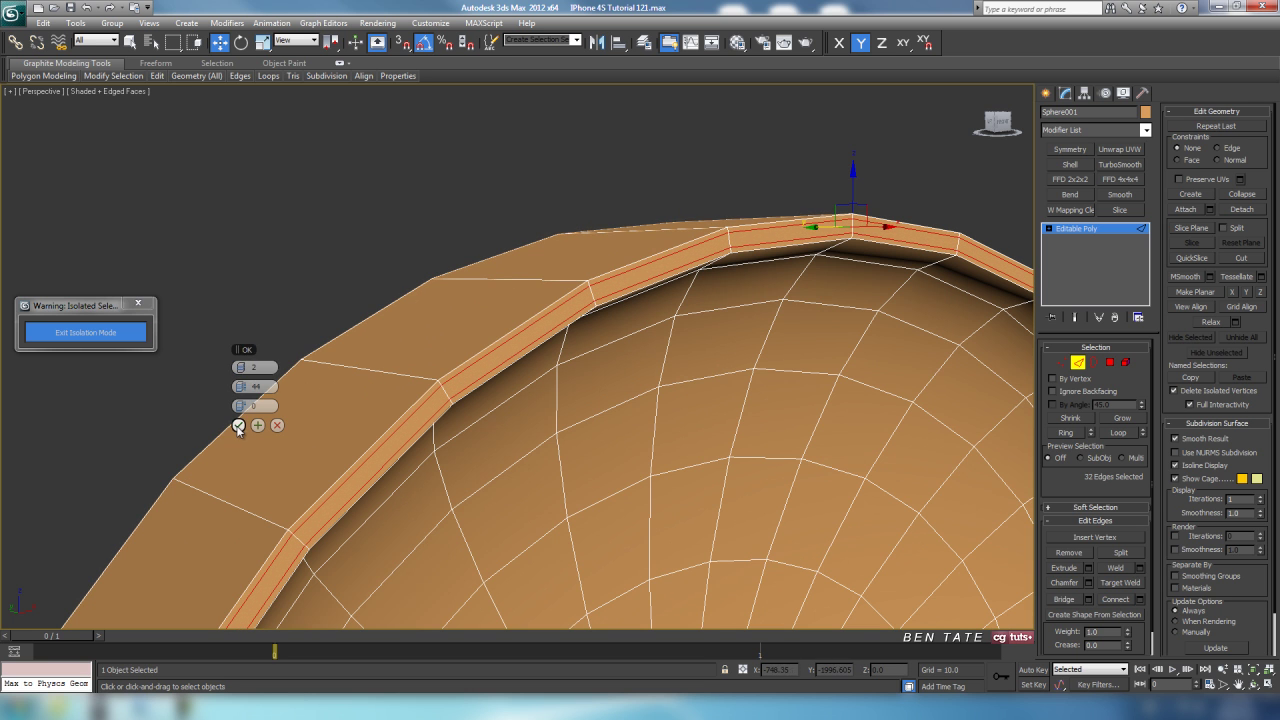
left_click(278, 426)
Step: Select the ring of edges across the button's outer side wall and connect them with 2 segments and a pinch of 97
left_click(418, 380)
left_click(1060, 435)
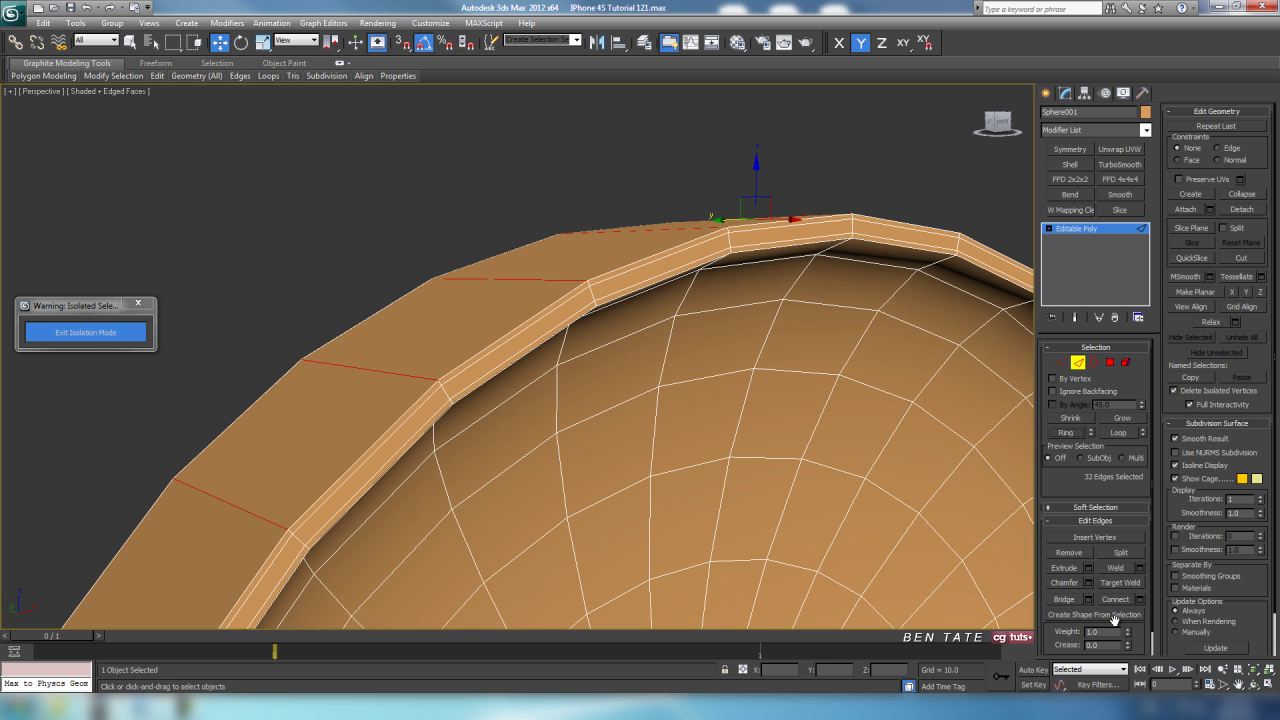
left_click(1142, 602)
middle_click_drag(705, 428, 820, 432, "alt")
left_click_drag(254, 386, 387, 394)
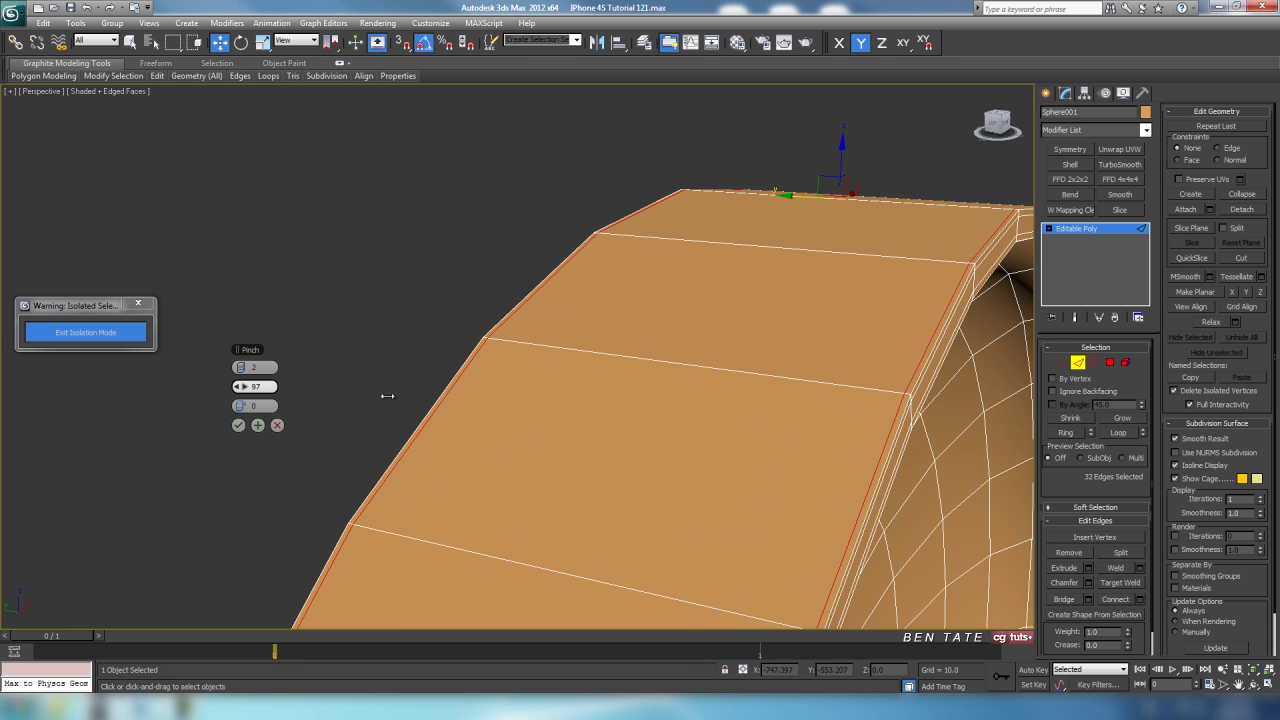
left_click(238, 425)
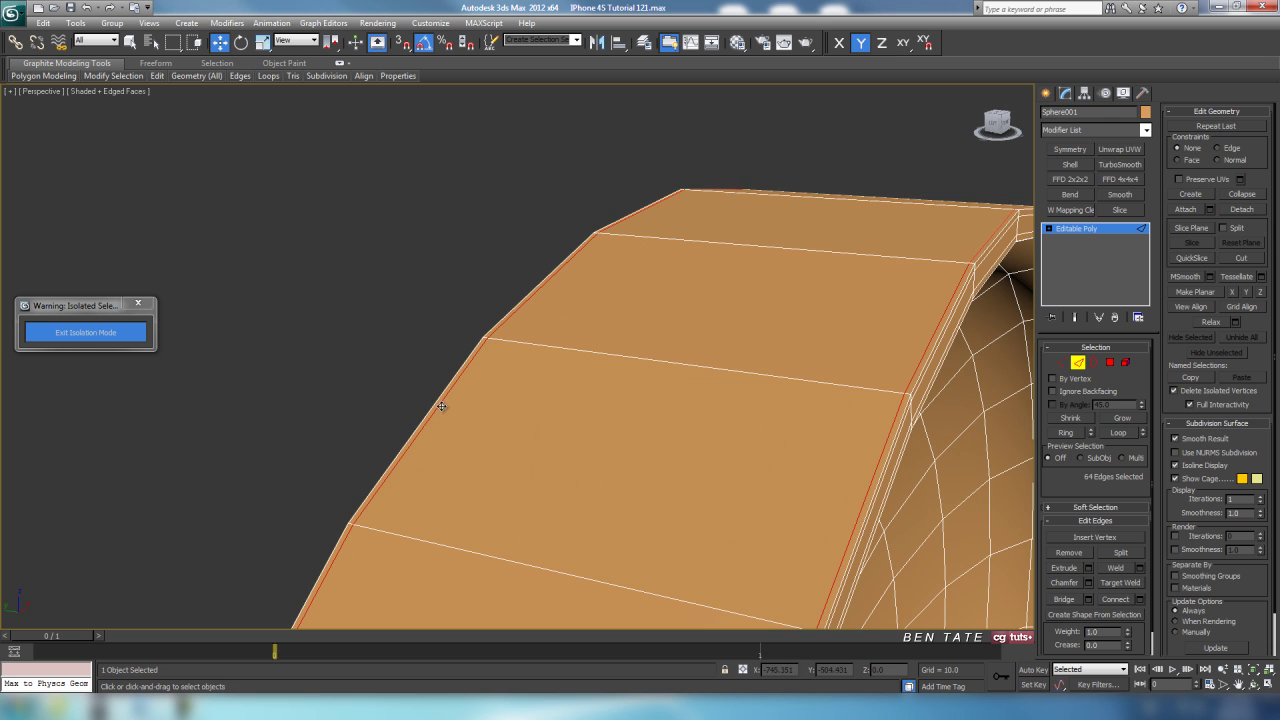
key("ctrl+d")
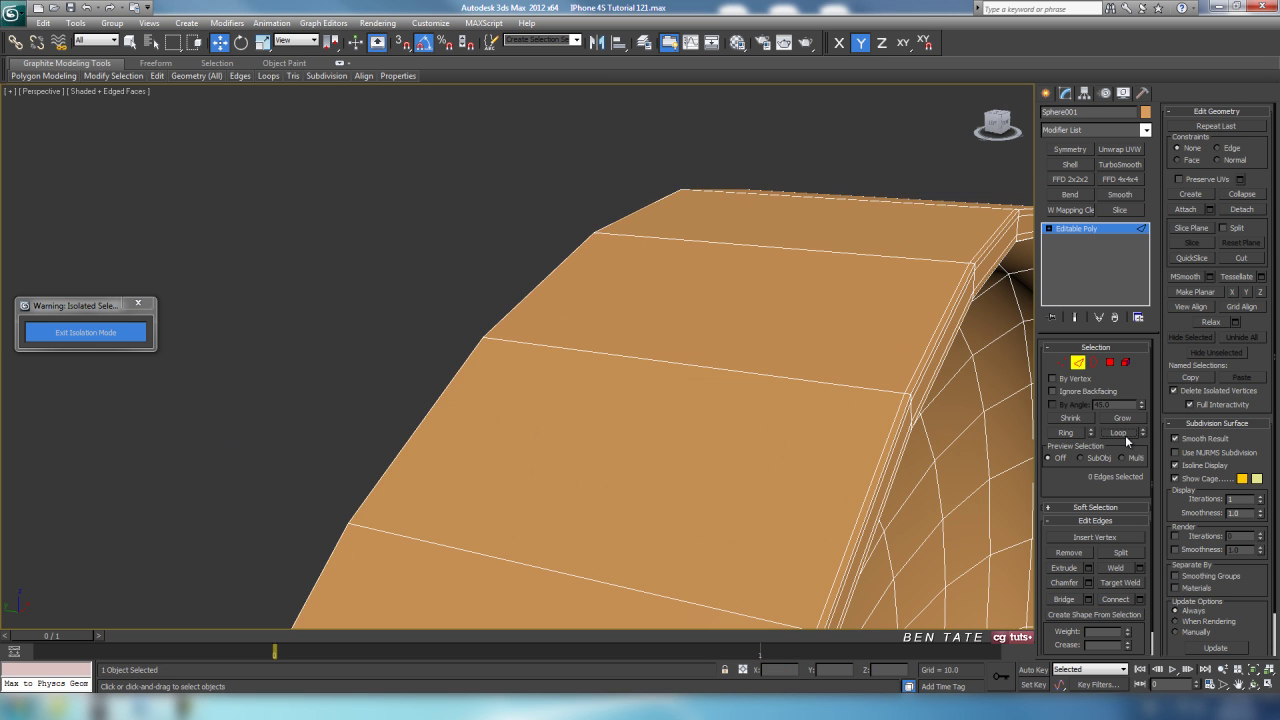
Step: Connect the ring of edges just inside the dish's rim with 1 segment, pinch 0 and slide 88
middle_click_drag(930, 388, 712, 366, "alt")
left_click(754, 341)
key("z")
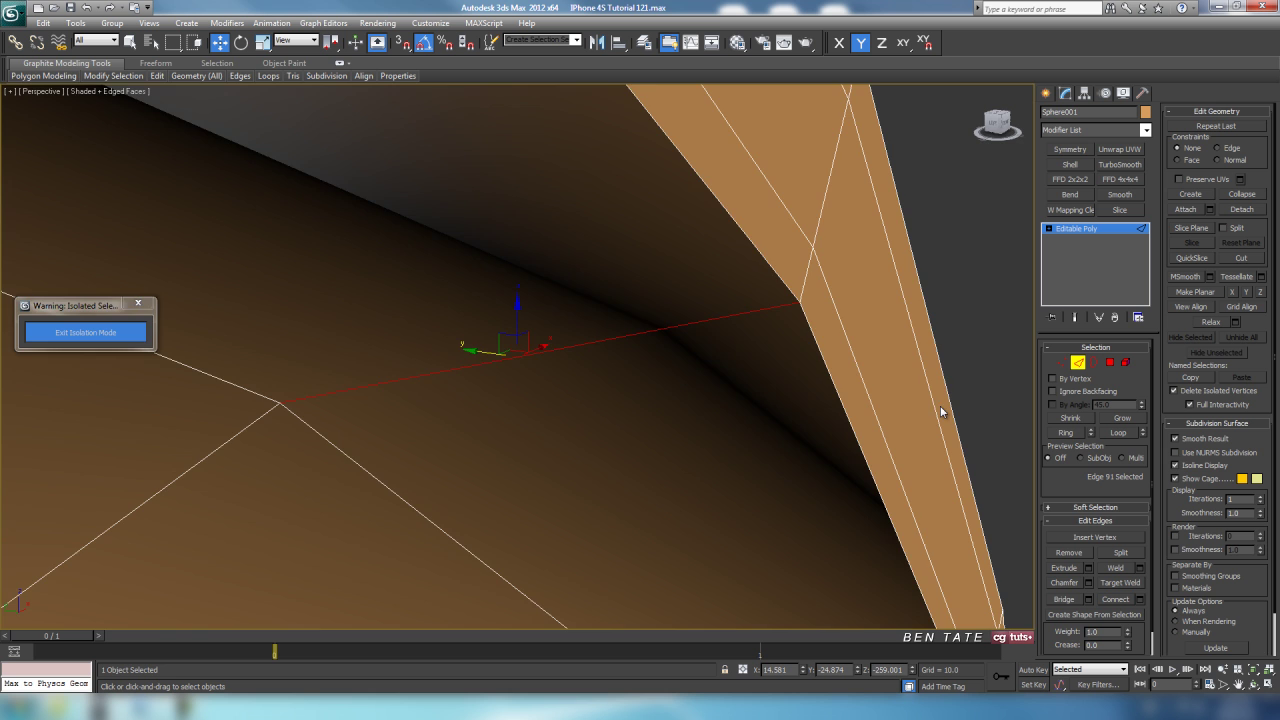
middle_click_drag(943, 411, 880, 396, "alt")
scroll(880, 396, "down", 4)
left_click(1078, 434)
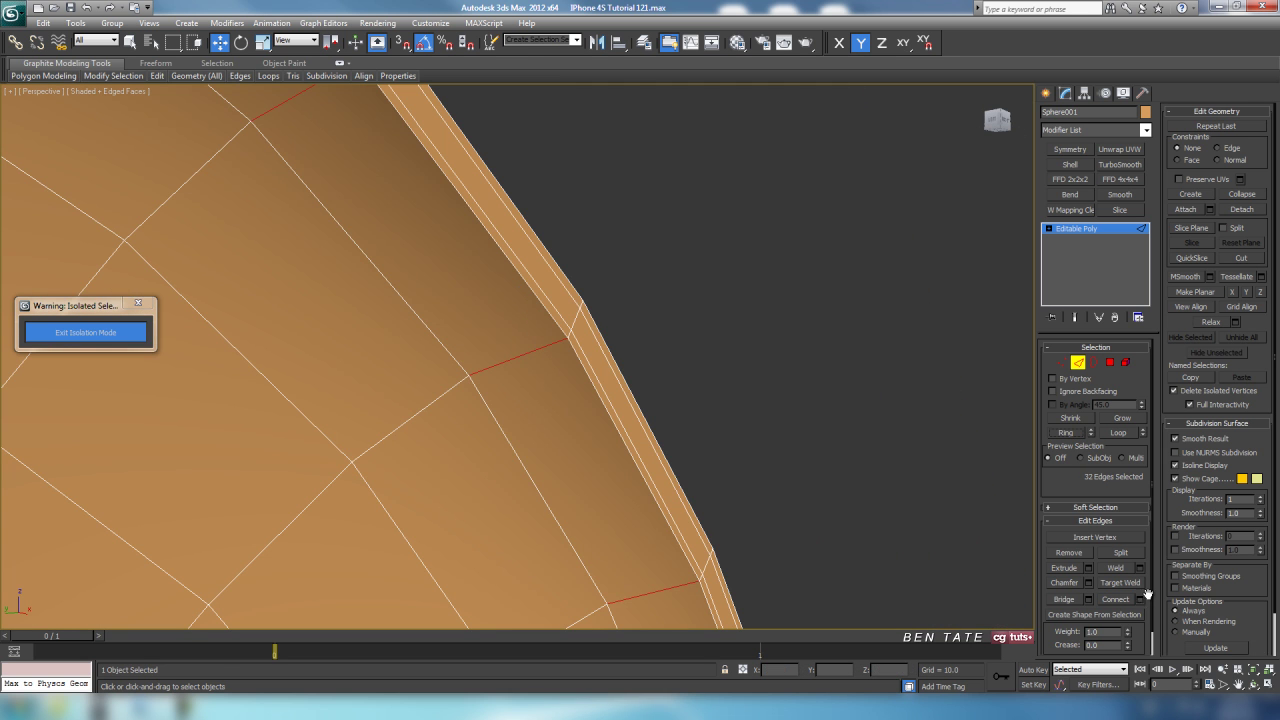
left_click(1140, 600)
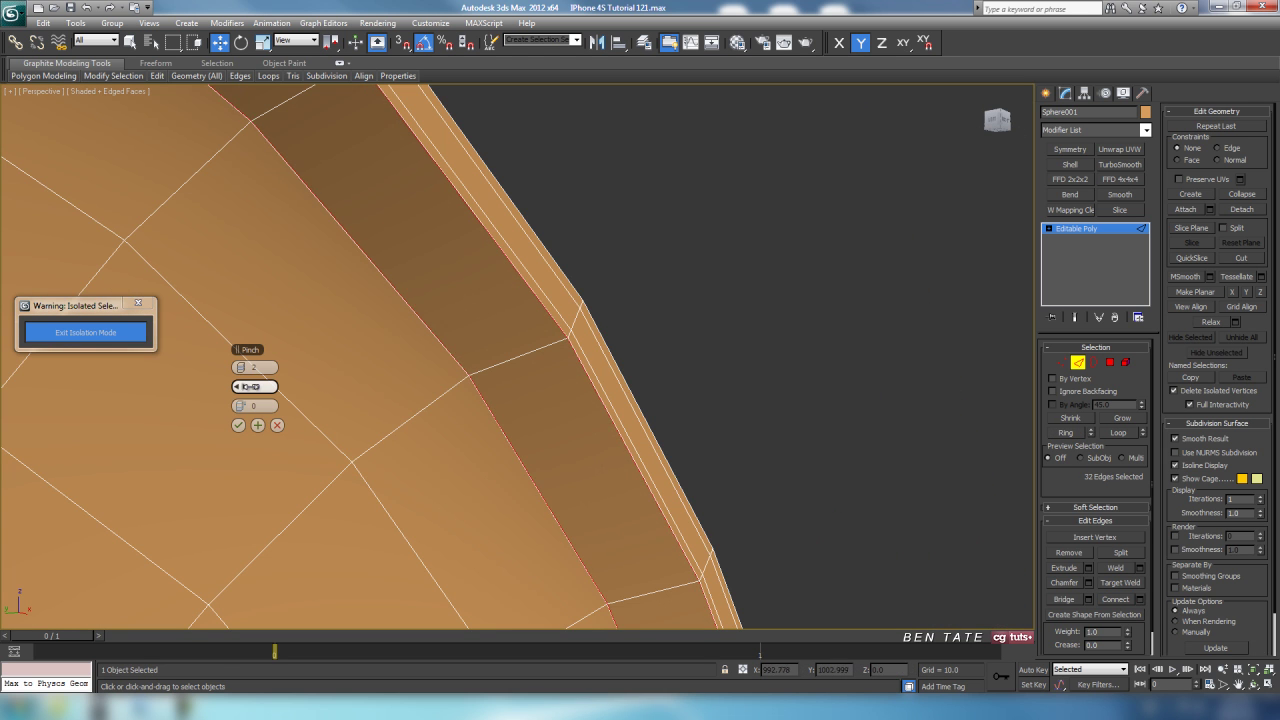
left_click_drag(243, 388, 478, 413)
right_click(243, 390)
right_click(242, 368)
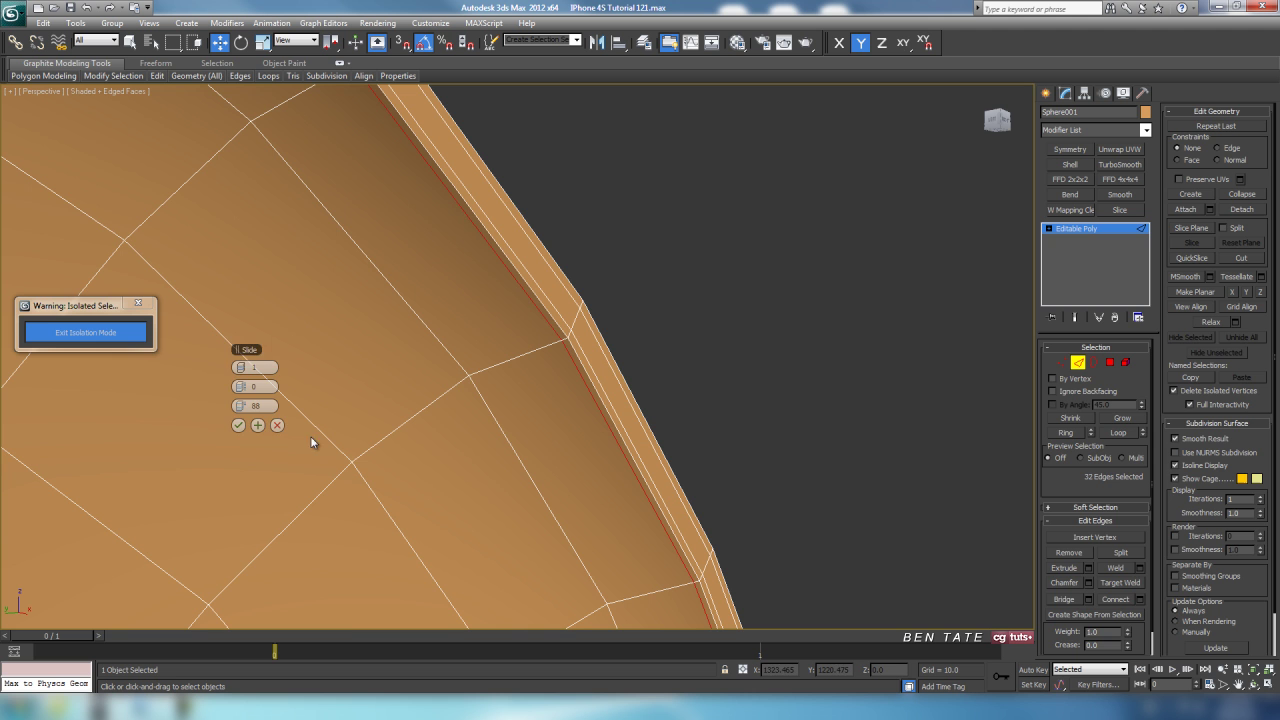
left_click(239, 424)
key("z")
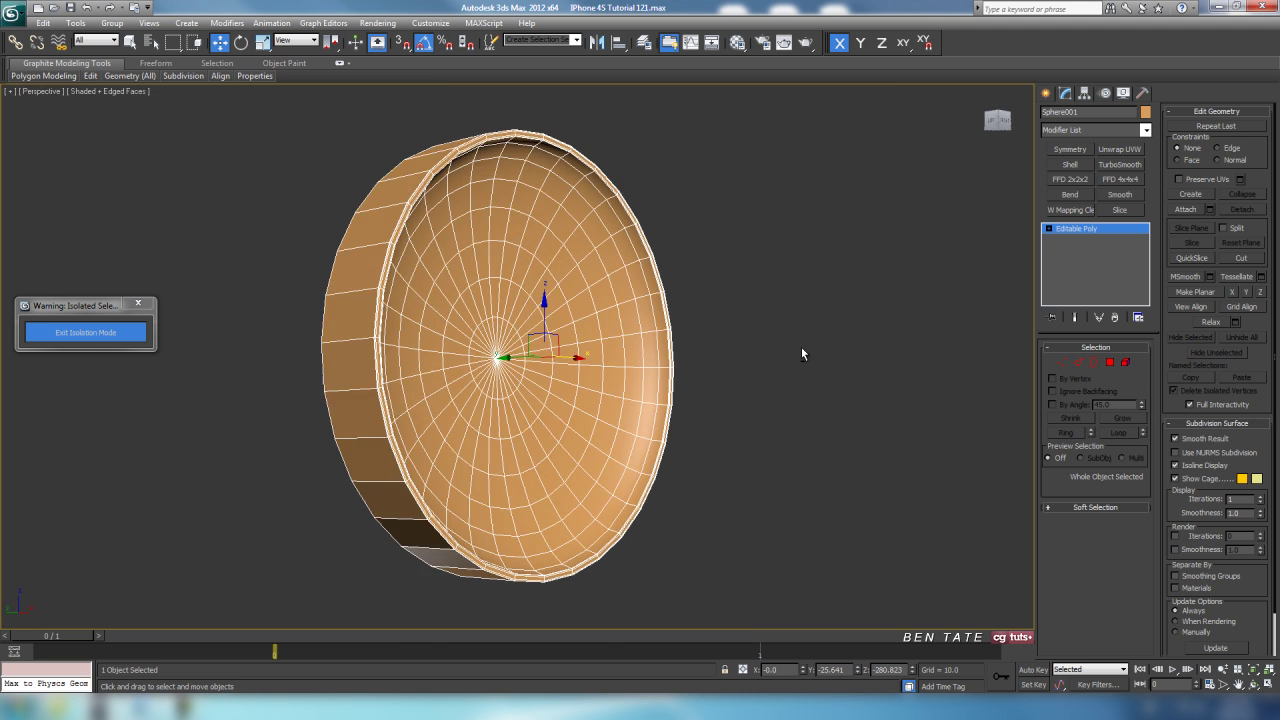
Step: Apply a TurboSmooth modifier to the button with 2 iterations and Isoline Display, and hide the edged faces
left_click(1141, 230)
left_click(1135, 166)
left_click(1140, 367)
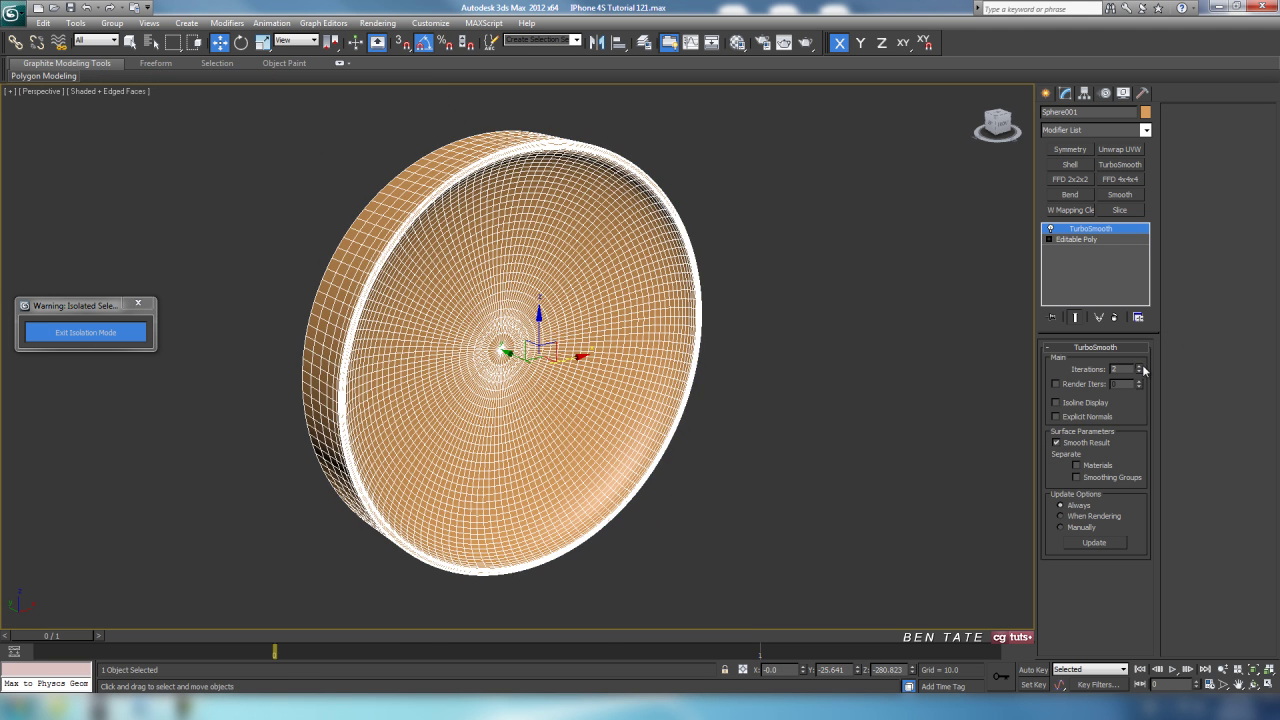
left_click(1094, 400)
key("F4")
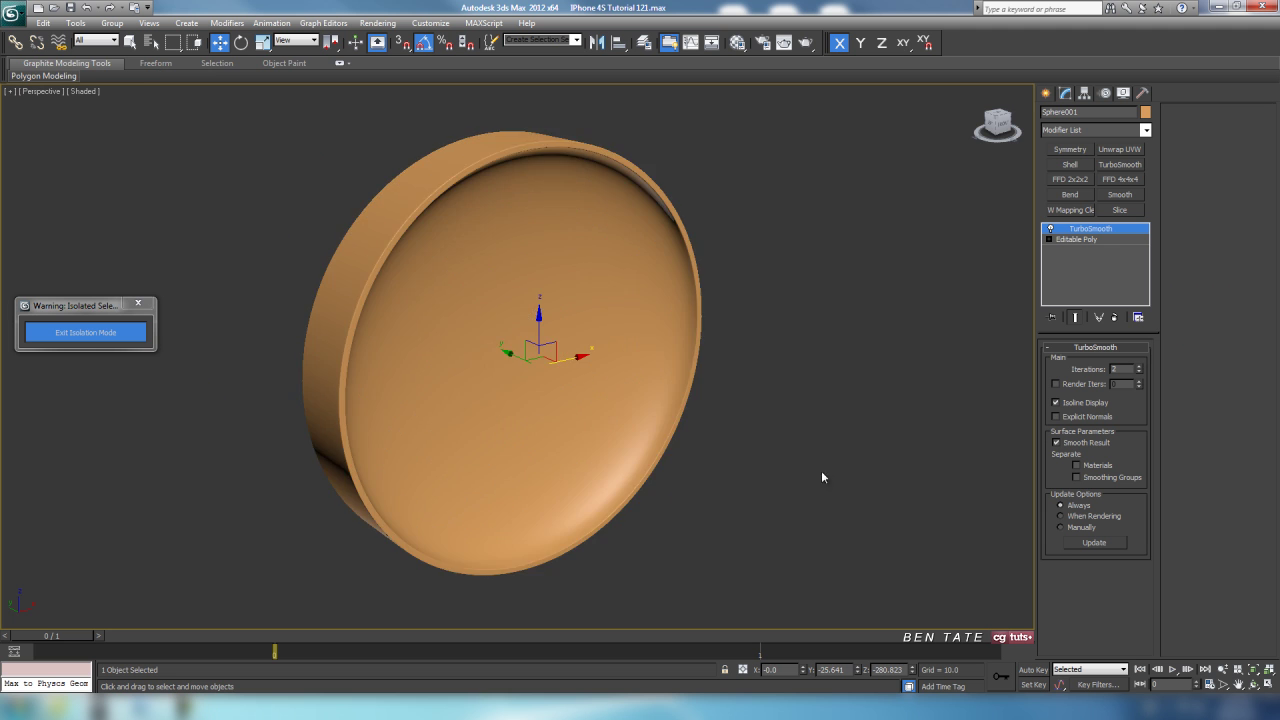
middle_click_drag(782, 452, 767, 429, "alt")
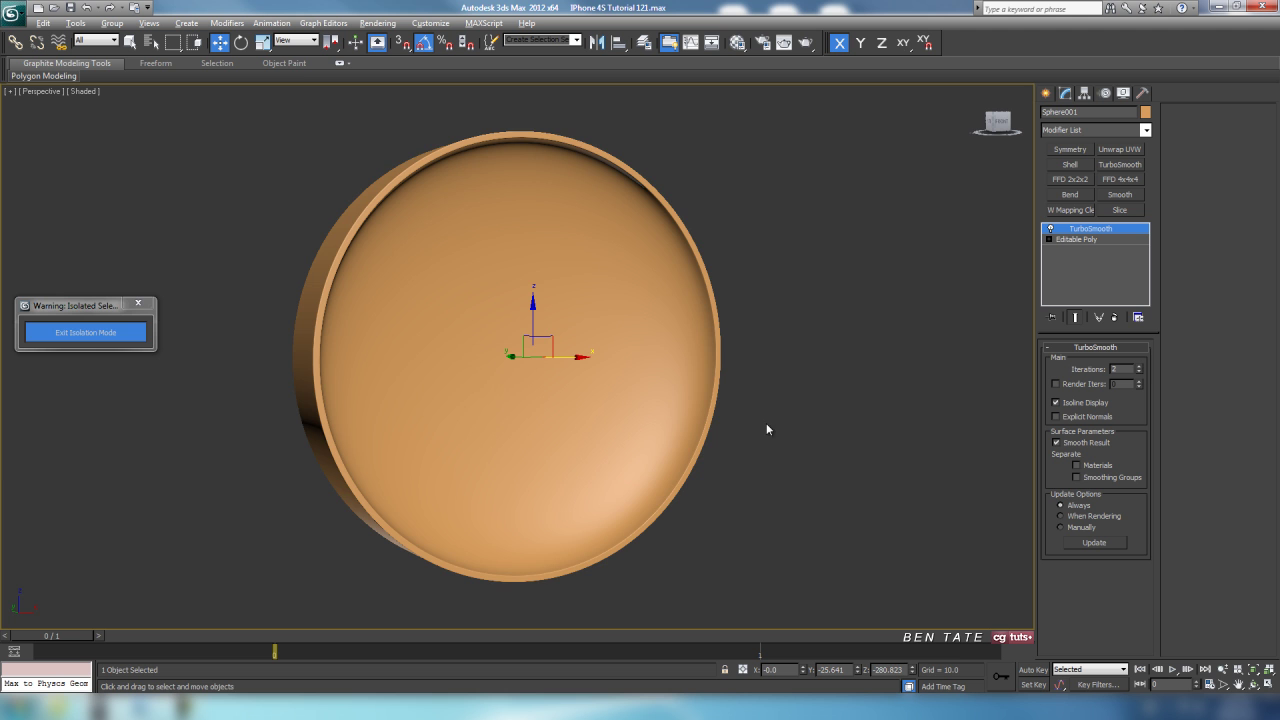
Step: Exit isolation and scale the button uniformly to about 101 percent in the Front view to fill the glass hole
left_click(110, 338)
middle_click_drag(559, 427, 460, 409, "alt")
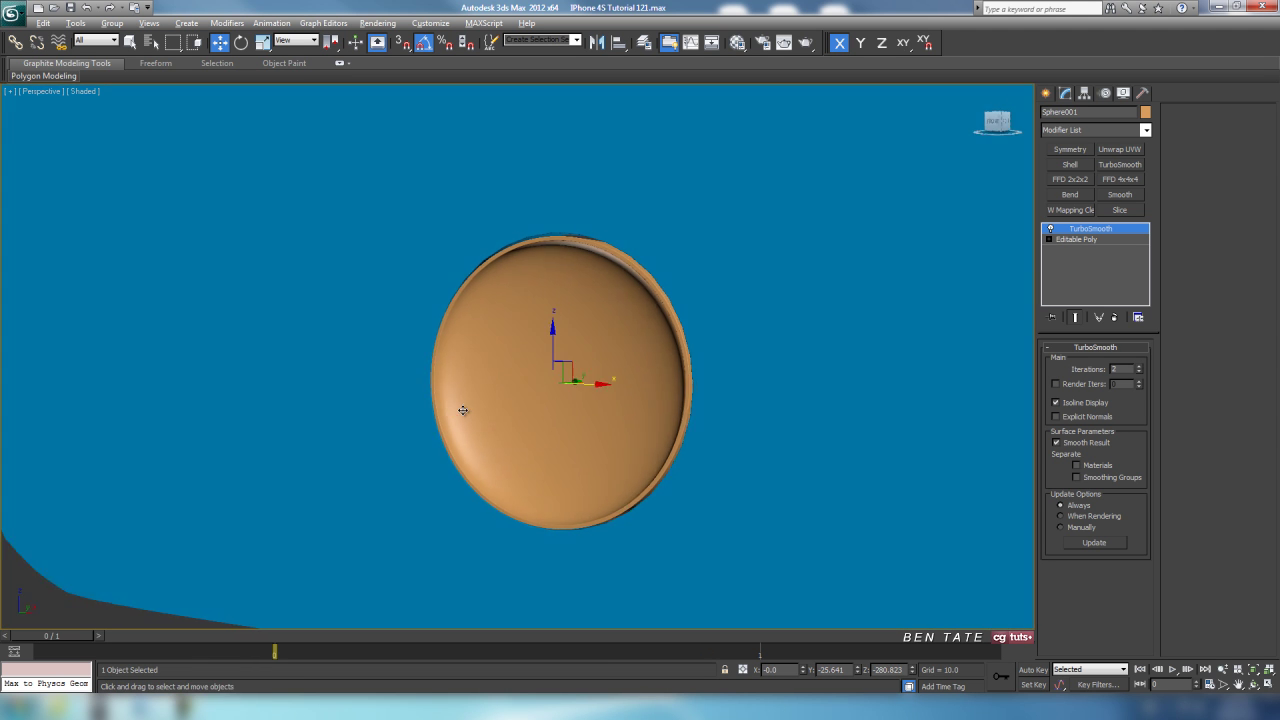
key("alt+w")
right_click(816, 302)
key("alt+w")
middle_click_drag(817, 303, 766, 304)
key("F3")
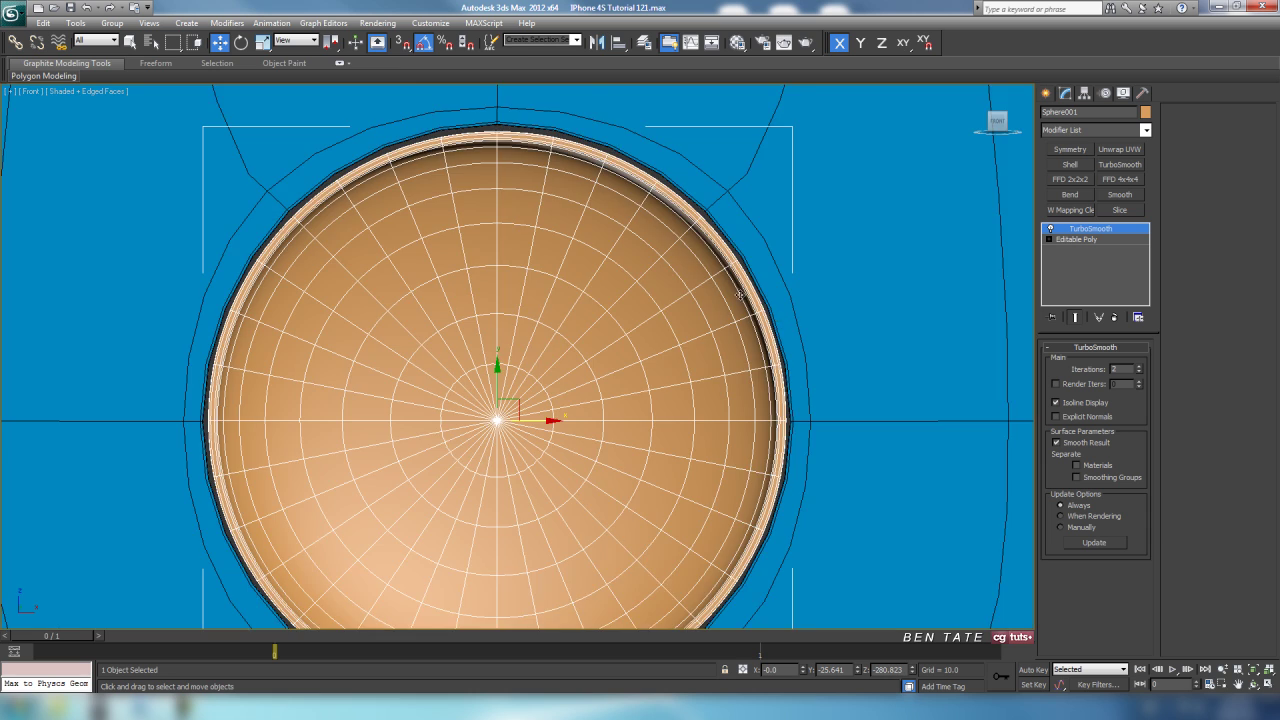
middle_click_drag(684, 238, 708, 216)
scroll(612, 220, "down", 3)
scroll(626, 190, "up", 7)
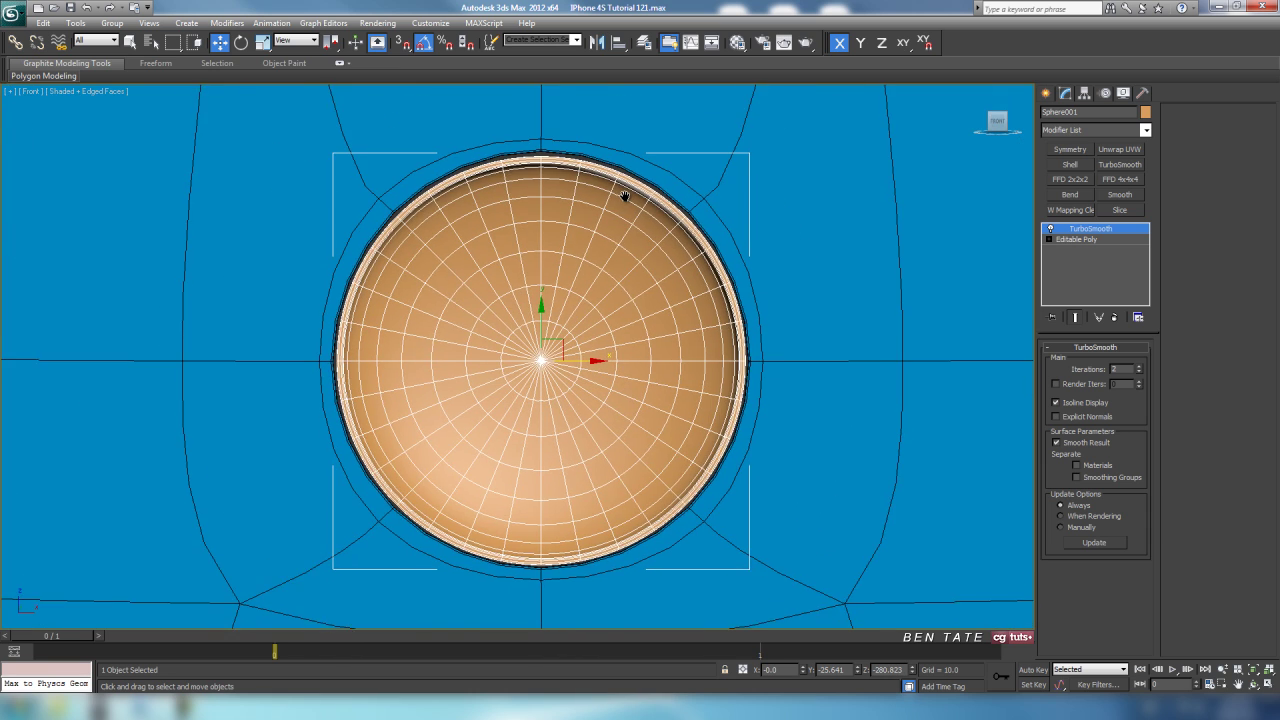
middle_click_drag(619, 228, 734, 239)
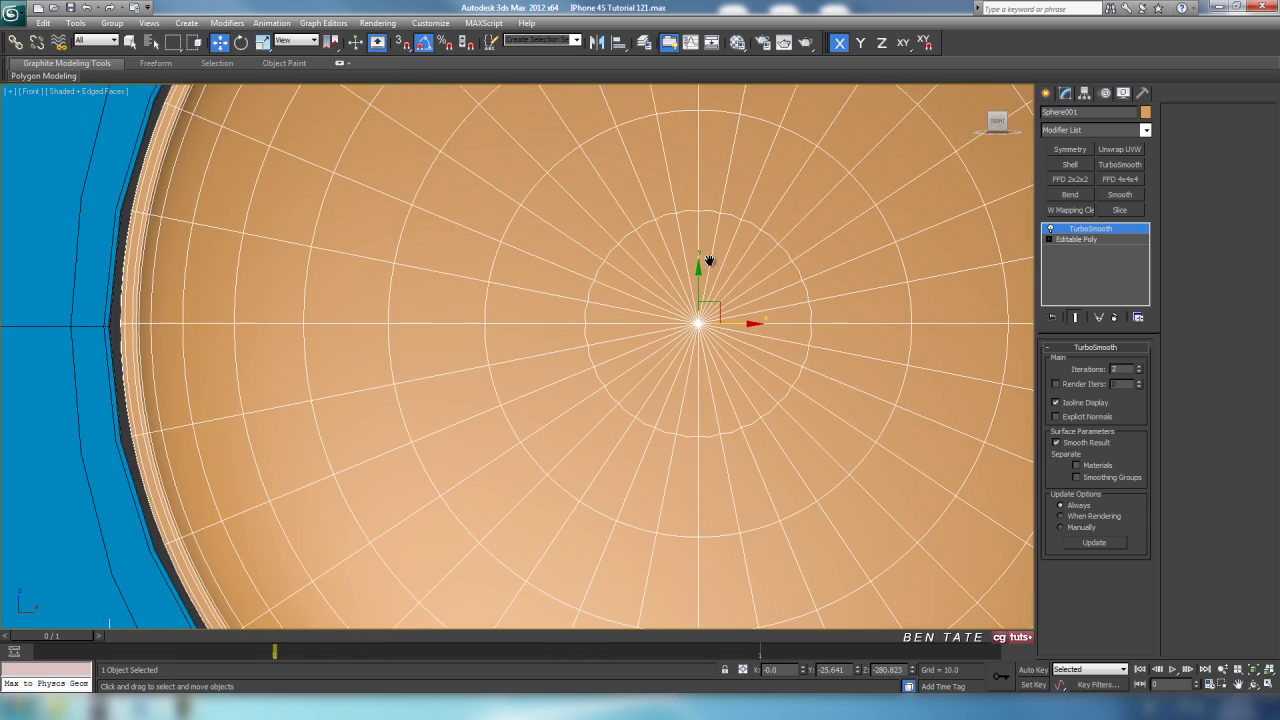
left_click(259, 45)
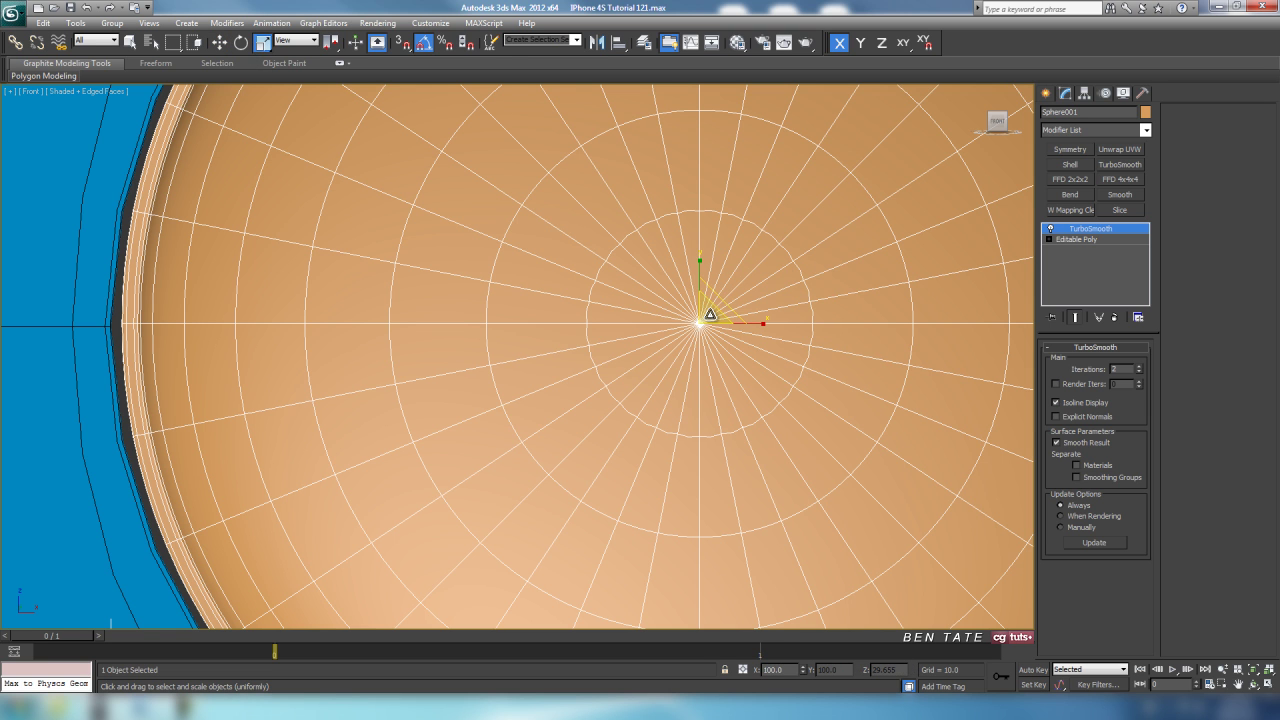
left_click_drag(710, 316, 717, 314)
scroll(716, 318, "down", 4)
key("alt+w")
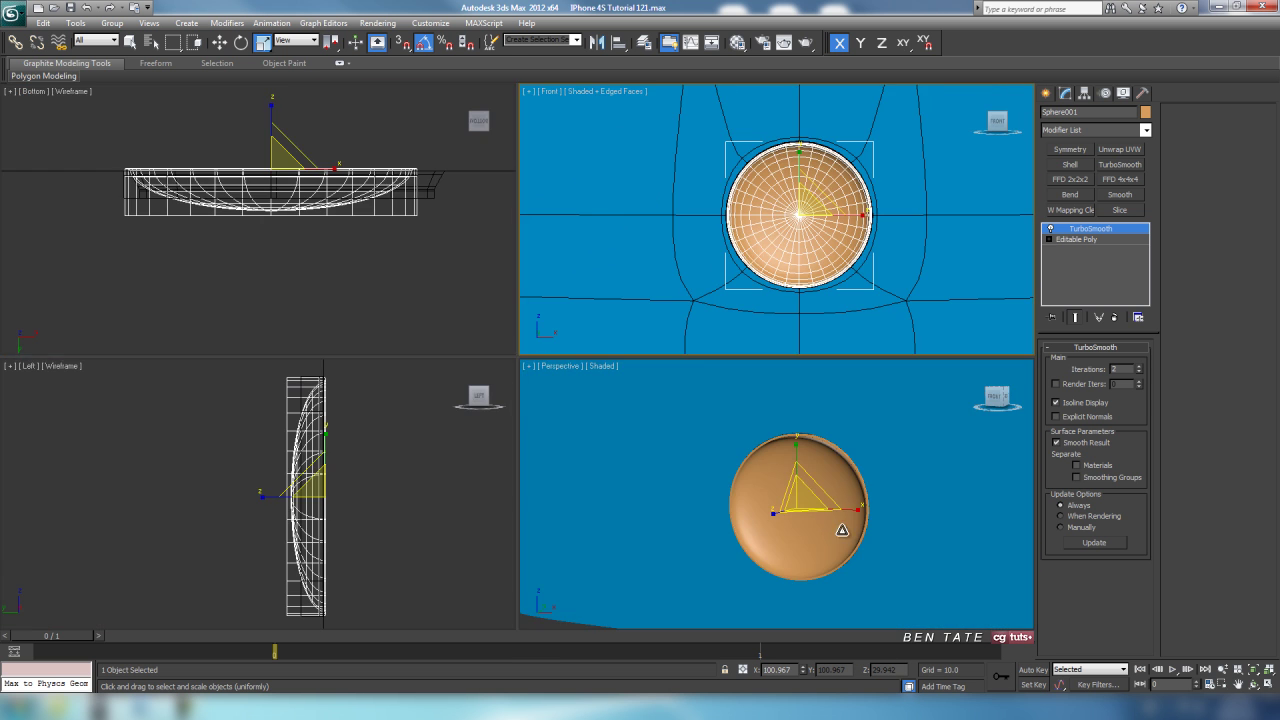
right_click(840, 529)
key("alt+w")
middle_click_drag(782, 500, 854, 487, "alt")
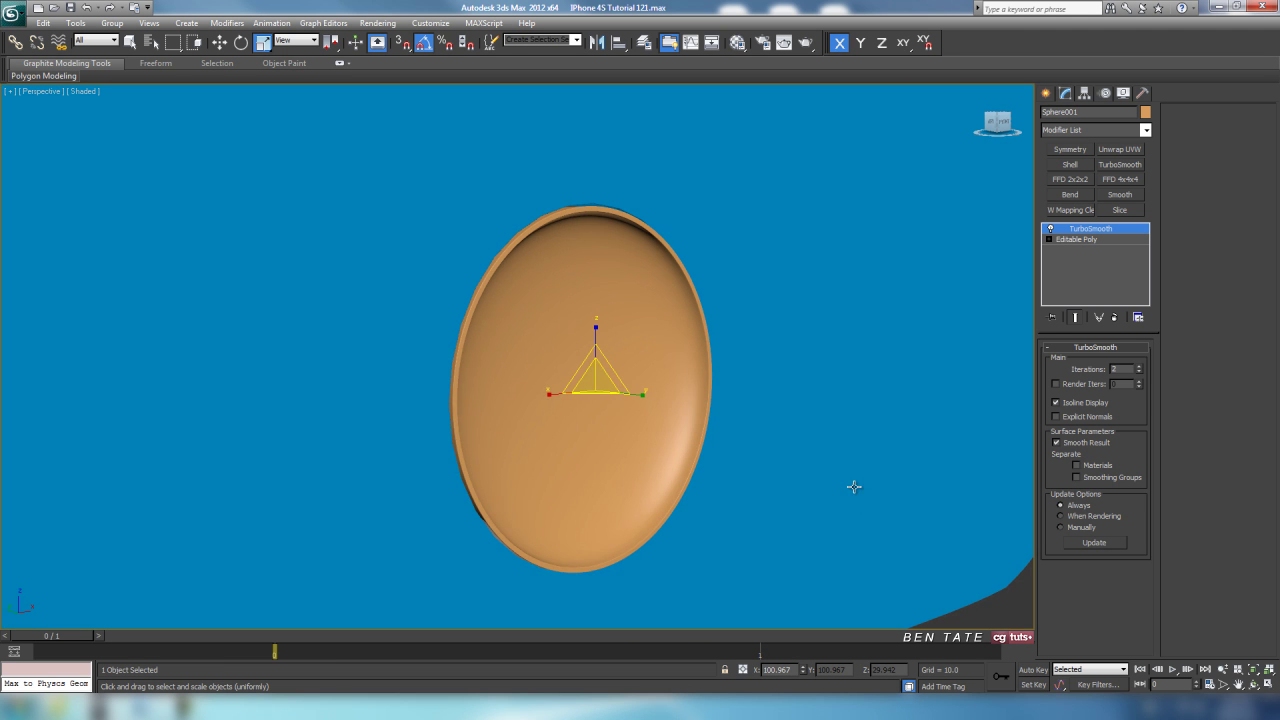
Step: Assign the unused grey material 08 - Default to the home button
scroll(841, 481, "down", 3)
key("F4")
scroll(812, 460, "down", 3)
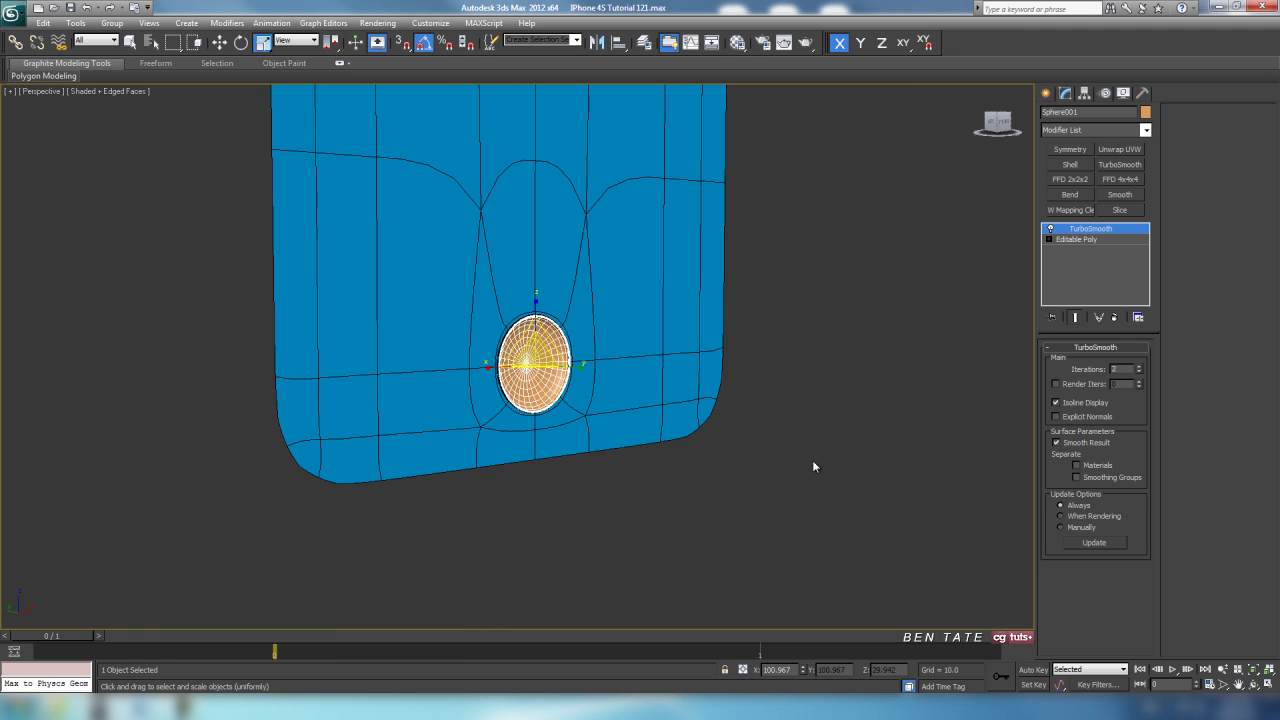
left_click(838, 493)
left_click(554, 374)
key("m")
key("m")
left_click(765, 183)
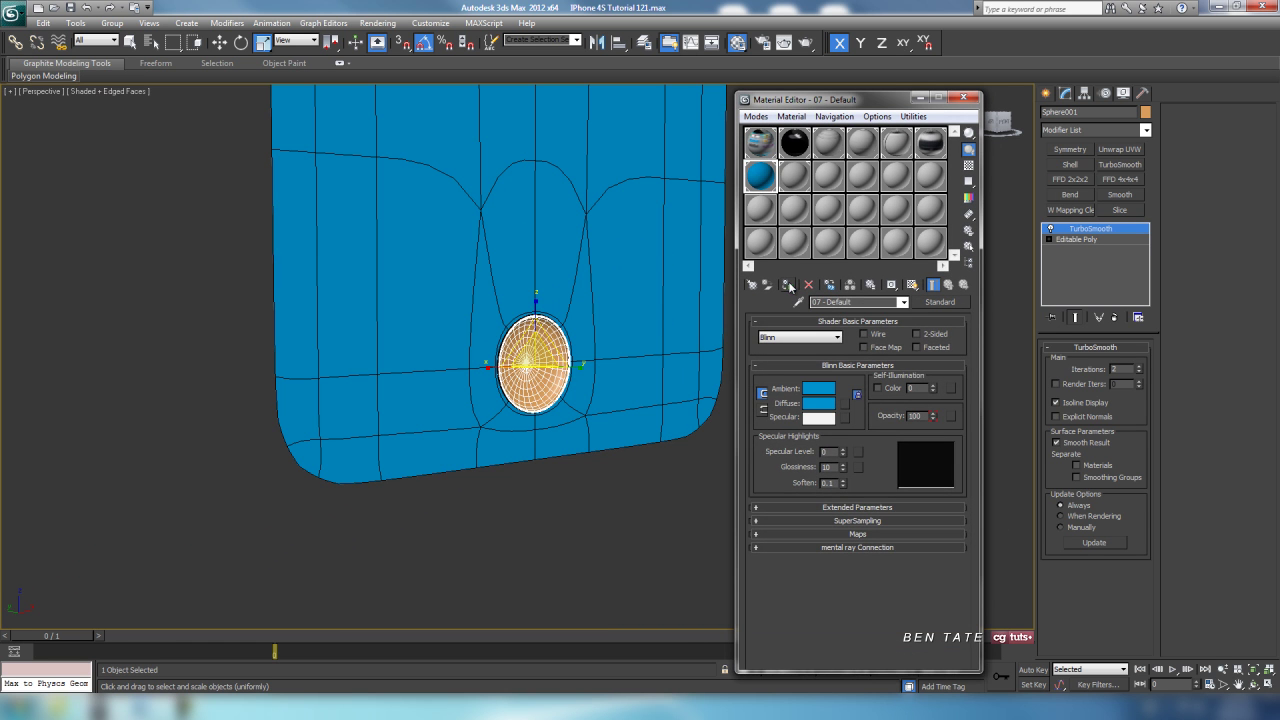
left_click(793, 178)
left_click(787, 285)
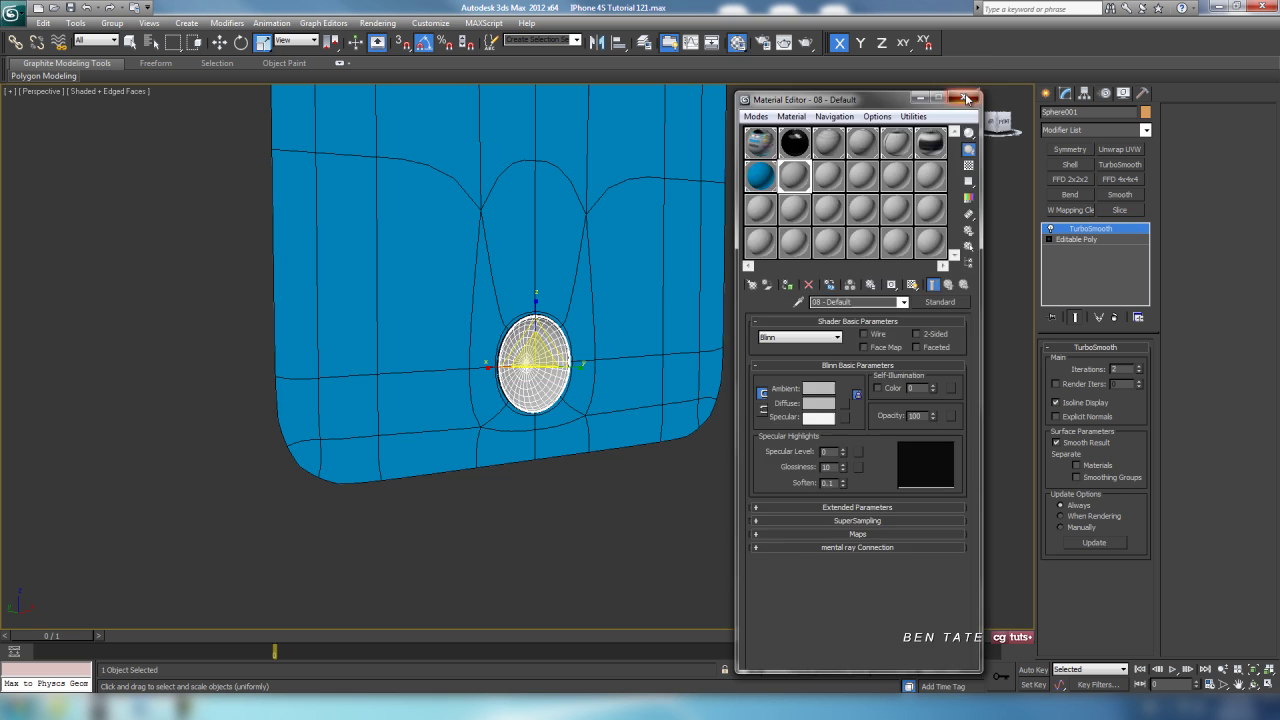
left_click(966, 98)
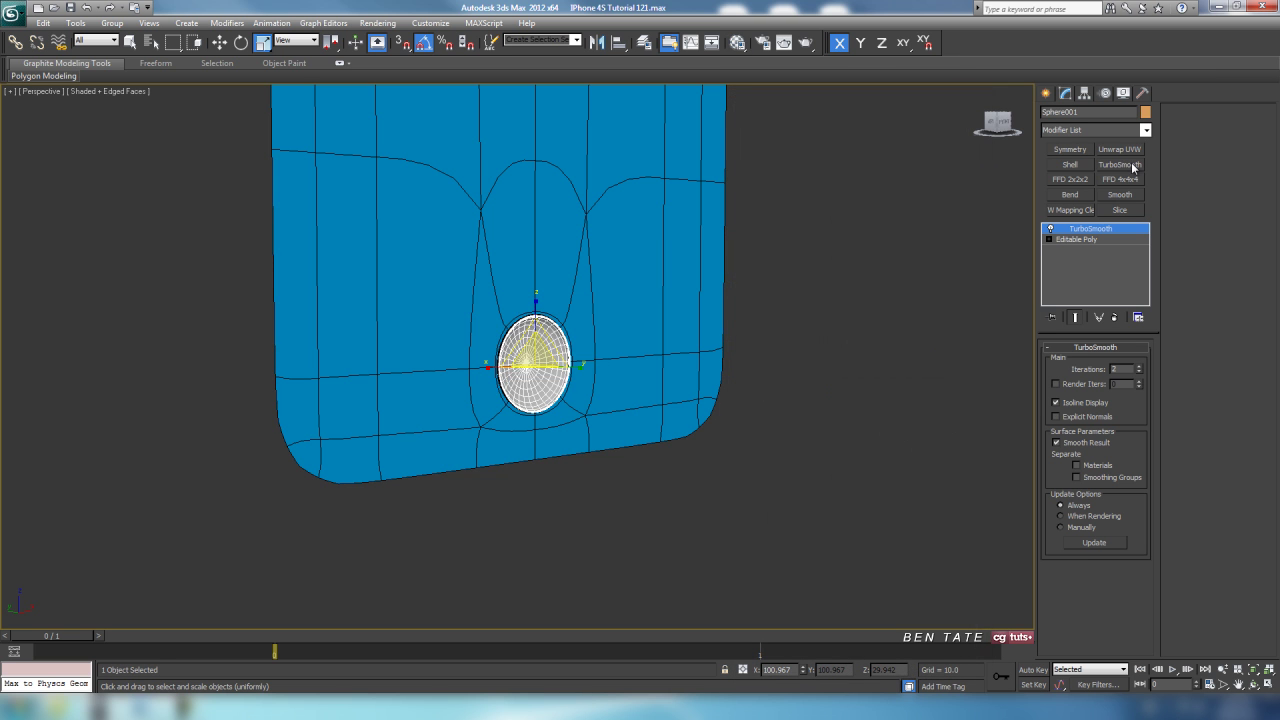
Step: Set the button's object color to black, deselect it and hide the edged faces to view the whole front glass
left_click(1145, 112)
left_click(736, 380)
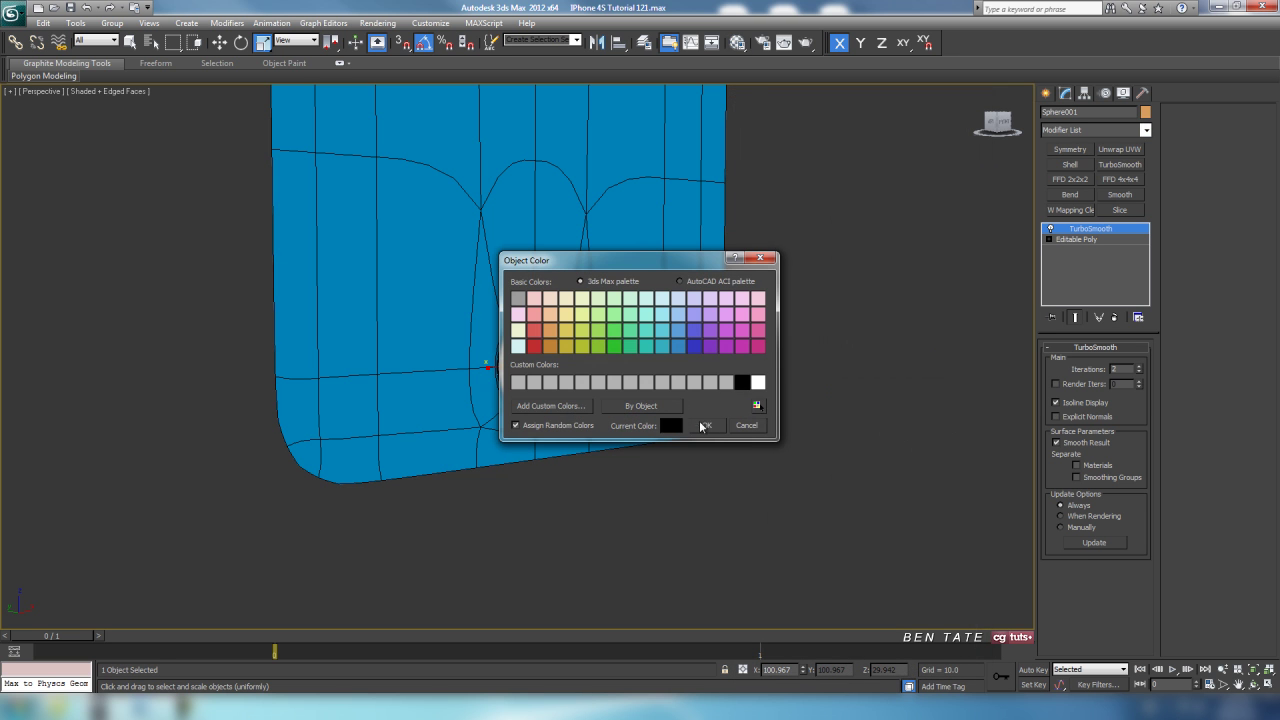
left_click(720, 424)
left_click(809, 464)
key("F4")
mouse_move(814, 463)
middle_mouse_down("alt")
mouse_move(771, 451)
mouse_move(717, 363)
mouse_move(723, 351)
mouse_move(840, 463)
mouse_move(800, 449)
mouse_move(733, 362)
mouse_move(758, 393)
middle_mouse_up("alt")
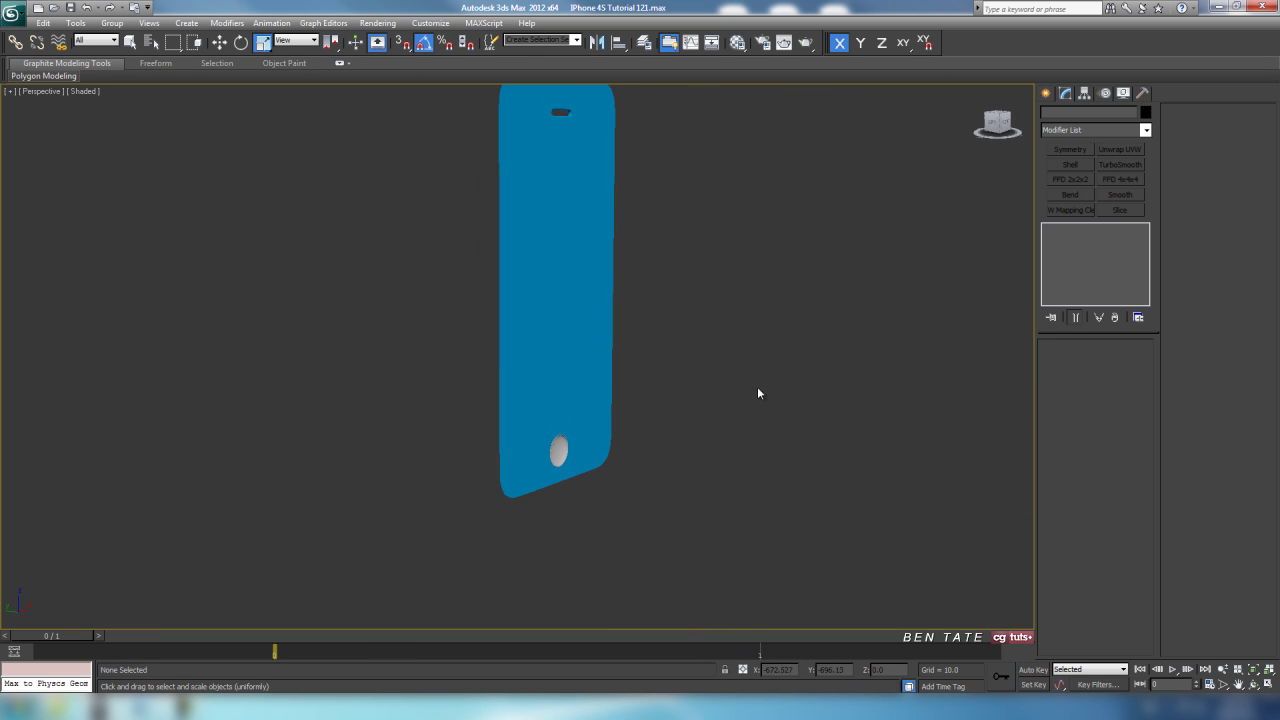
Step: Rename the home button object as Button - Home and unhide all objects in the scene
left_click(130, 42)
left_click(562, 452)
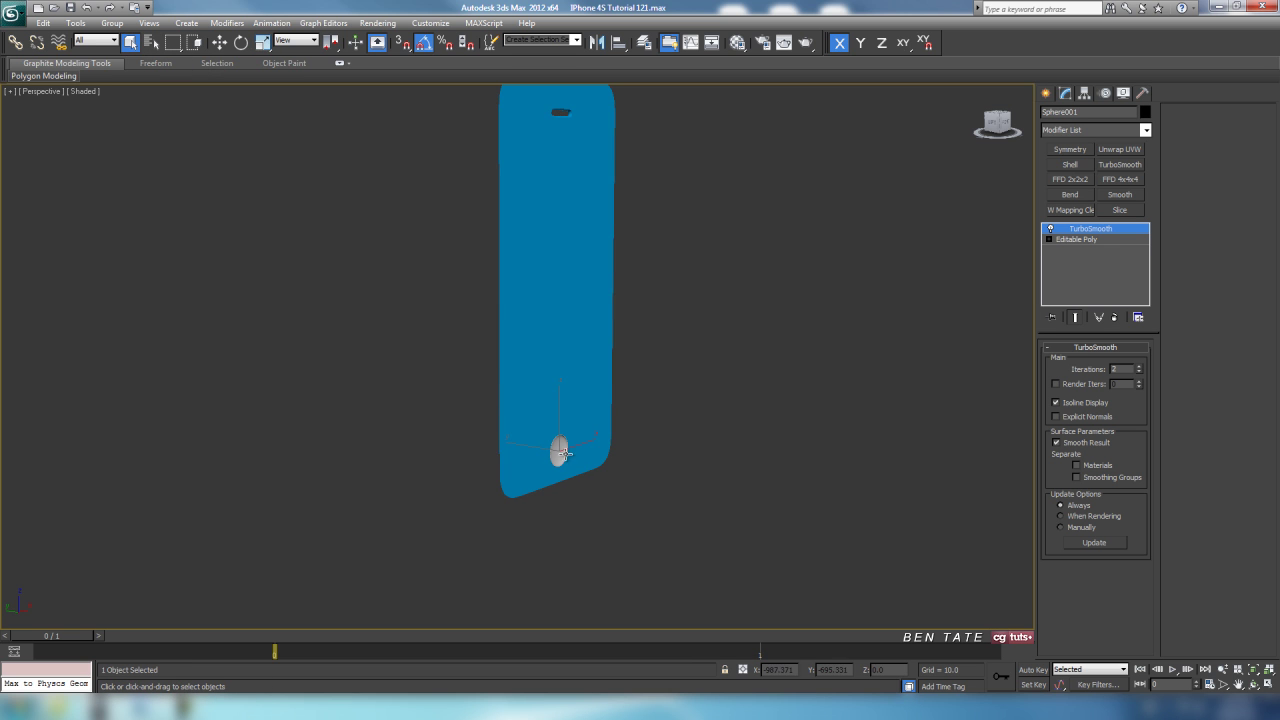
double_click(1084, 113)
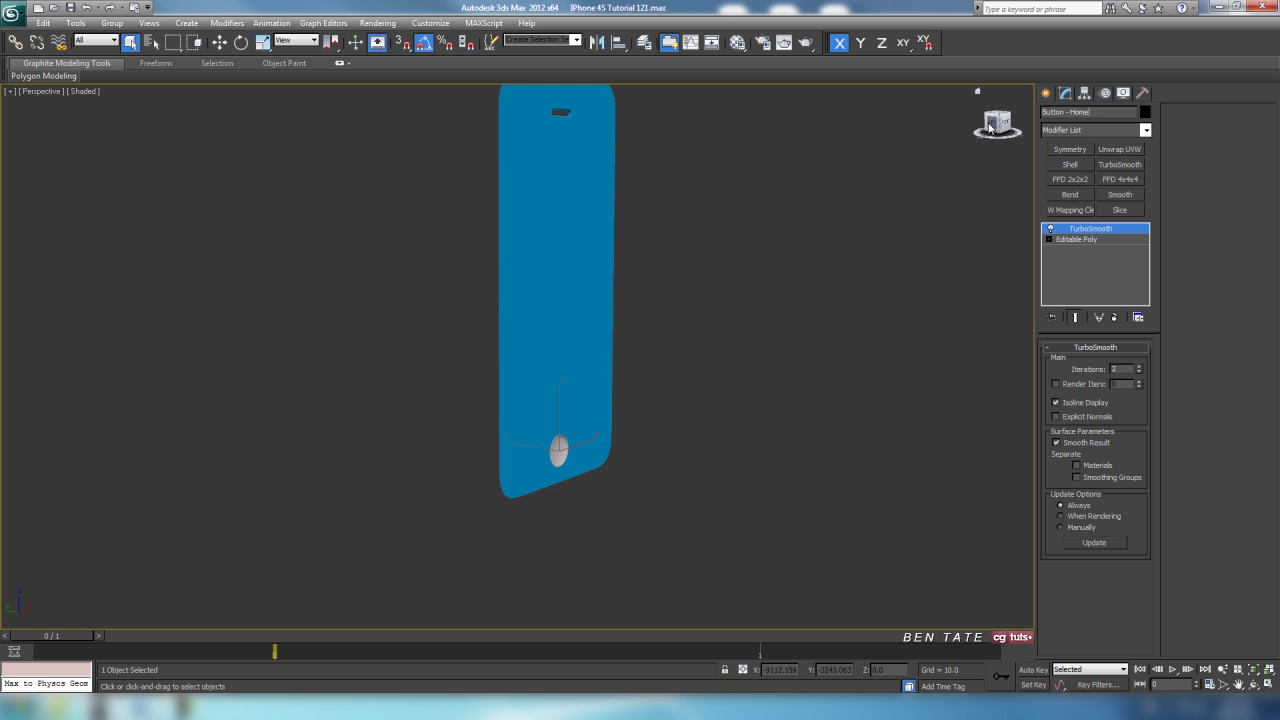
right_click(751, 364)
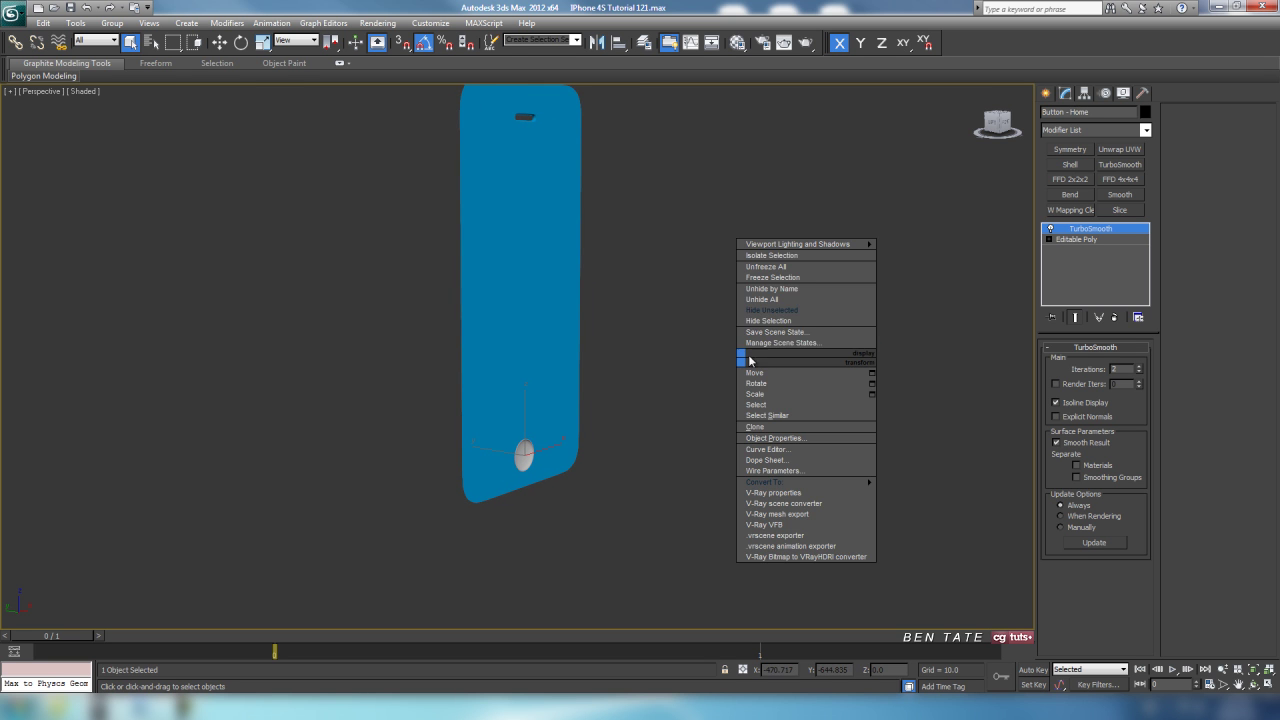
left_click(781, 301)
Step: Show edged faces and select the mesh grille inside the elongated slot on the phone's bottom edge
middle_click_drag(766, 366, 744, 340)
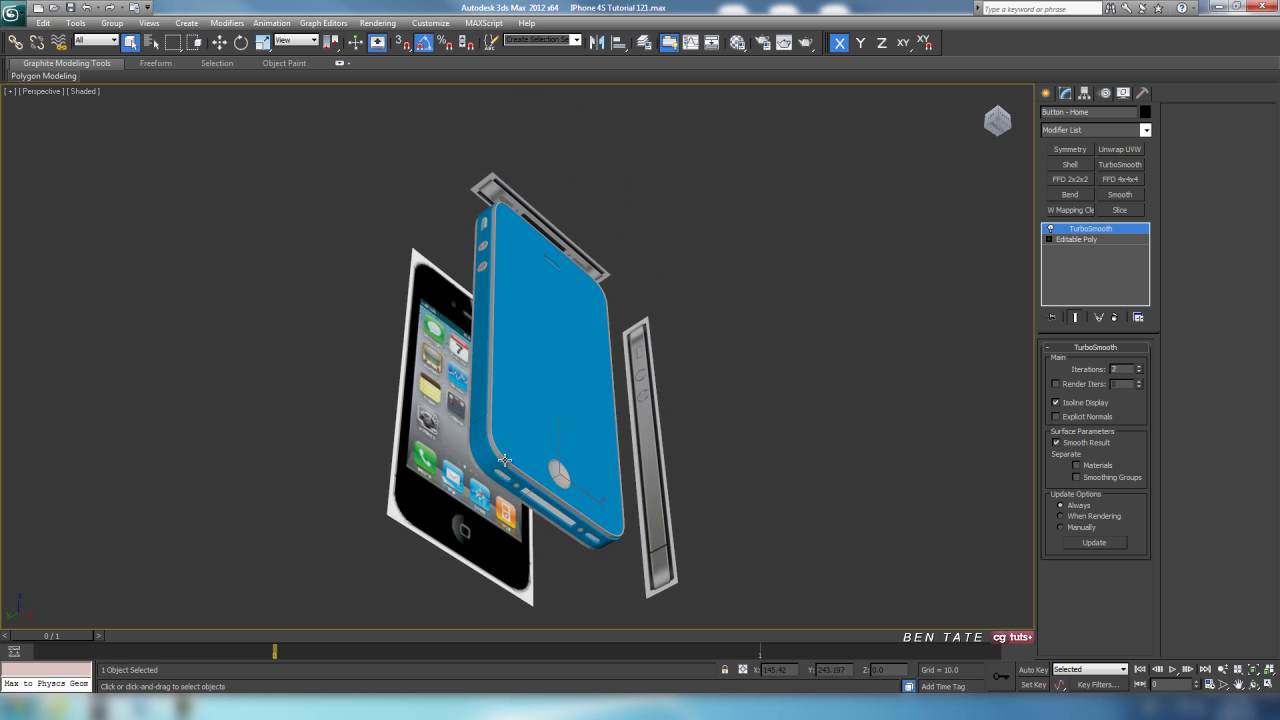
middle_click_drag(567, 281, 637, 495, "alt")
scroll(568, 522, "up", 5)
middle_click_drag(594, 546, 634, 345)
scroll(630, 400, "up", 2)
middle_click_drag(632, 404, 604, 470)
scroll(604, 470, "up", 3)
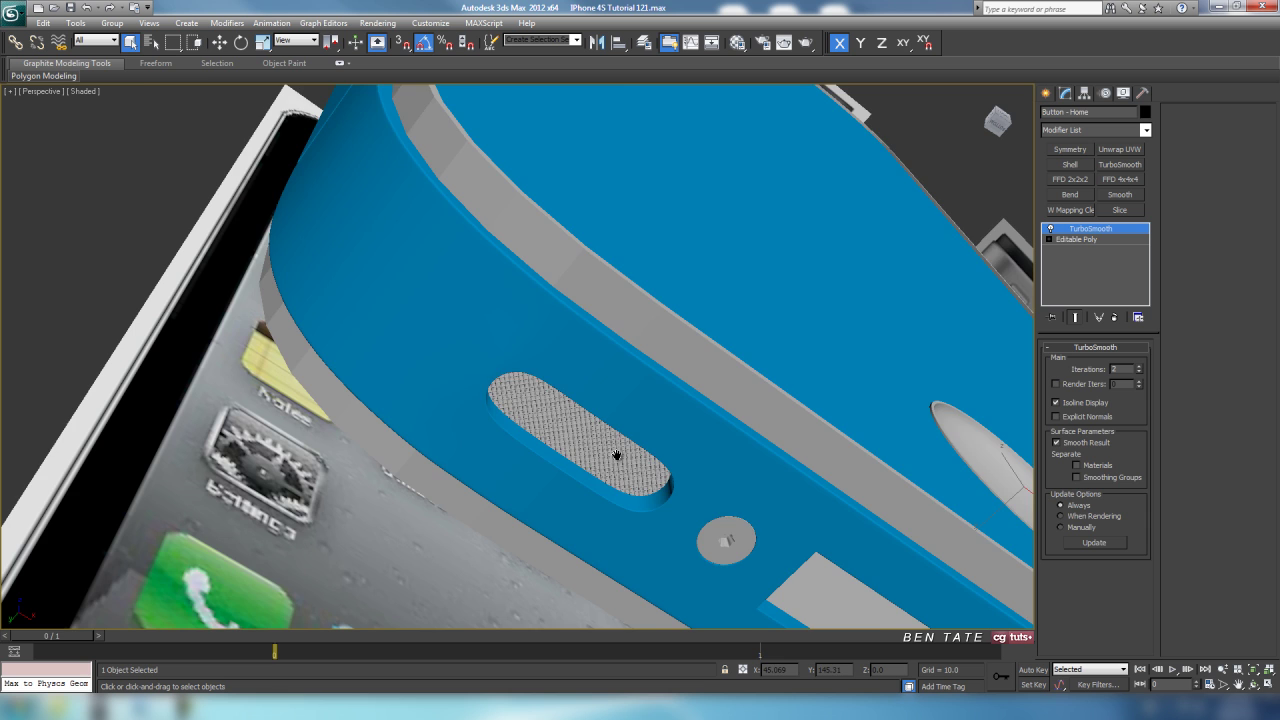
key("F4")
scroll(604, 472, "up", 4)
left_click(624, 461)
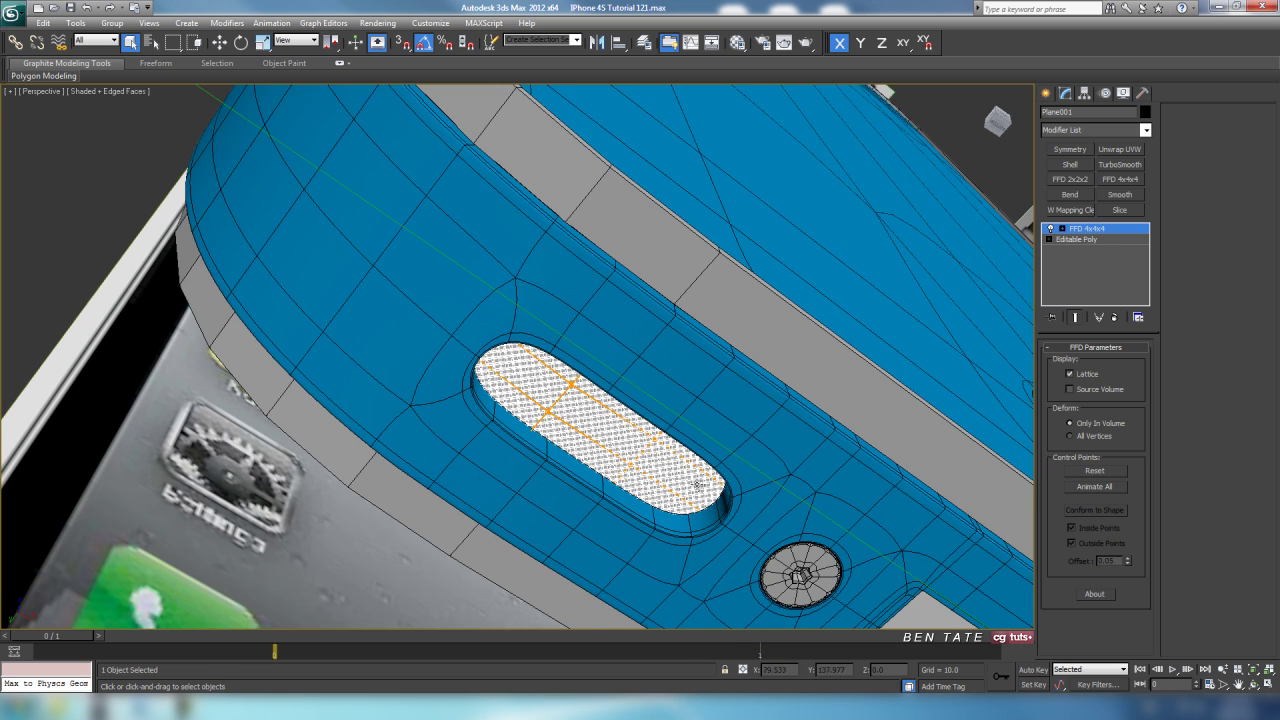
Step: Copy the mesh grille straight up to the top end of the phone in the Left view
key("alt+w")
right_click(492, 487)
key("alt+w")
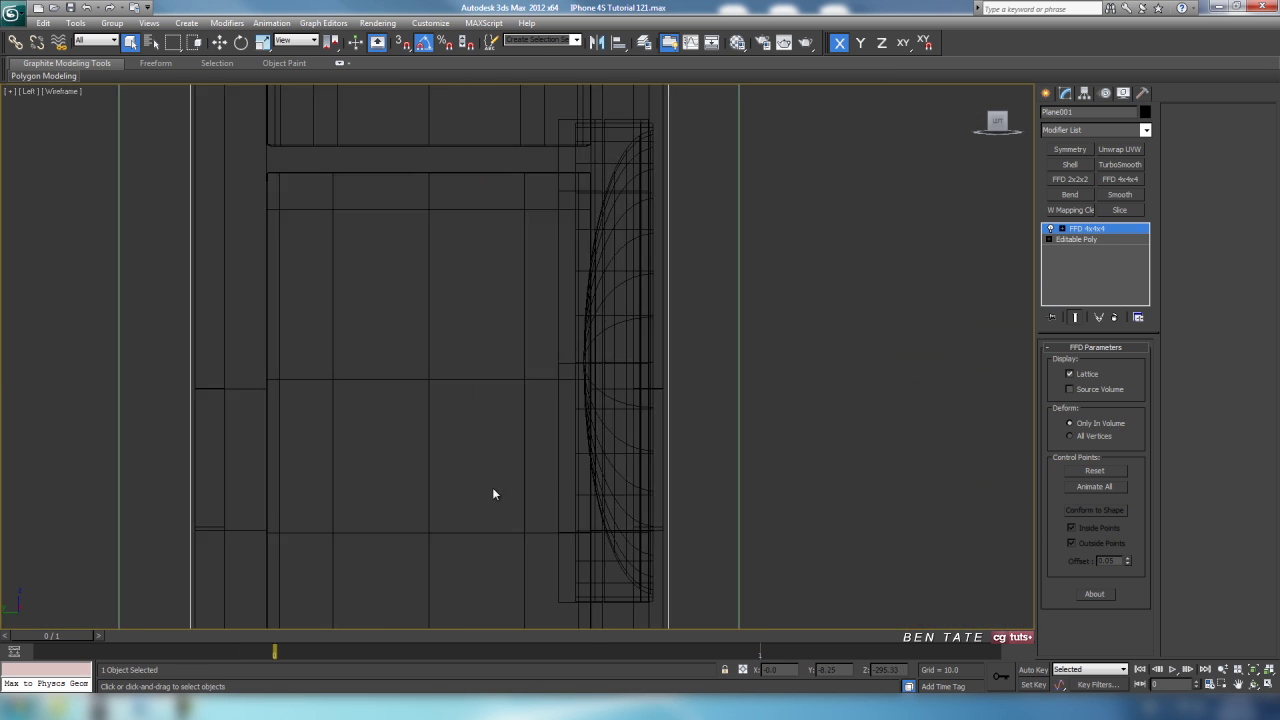
scroll(492, 488, "down", 5)
middle_click_drag(536, 540, 622, 514)
scroll(565, 470, "down", 5)
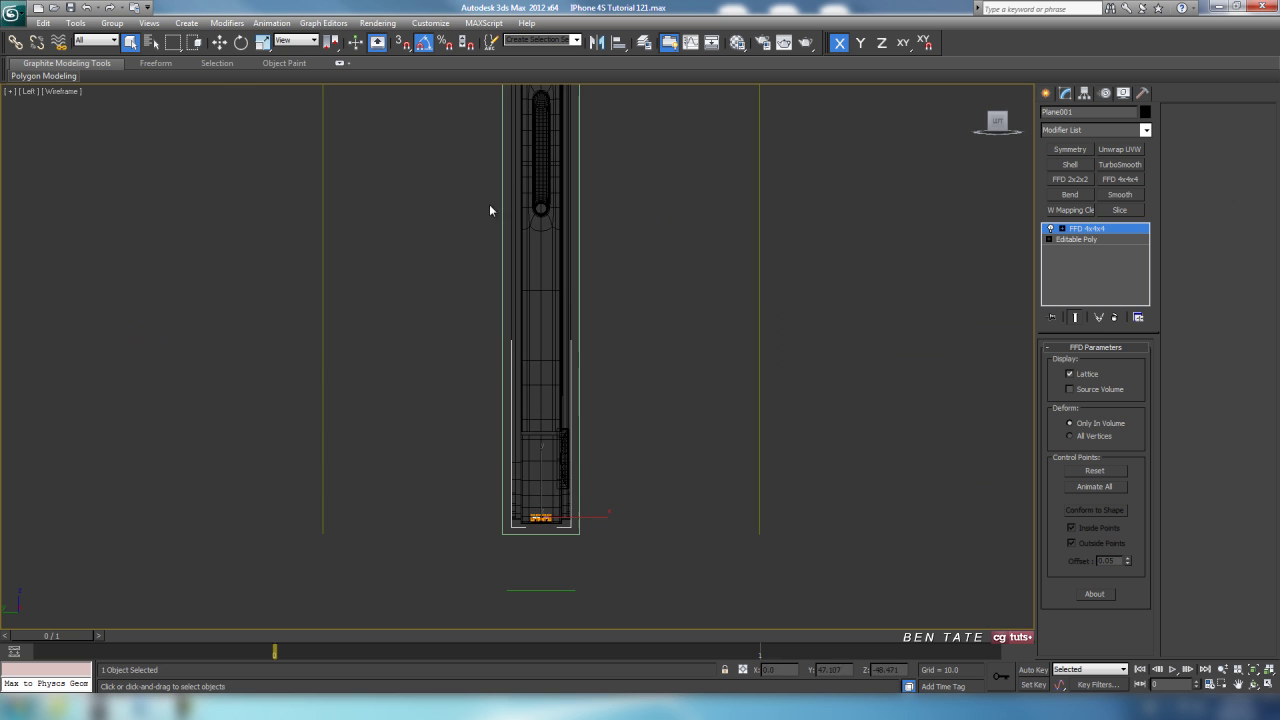
left_click(241, 43)
left_click(220, 43)
middle_click_drag(284, 136, 290, 210)
scroll(350, 302, "down", 5)
middle_click_drag(402, 324, 412, 353)
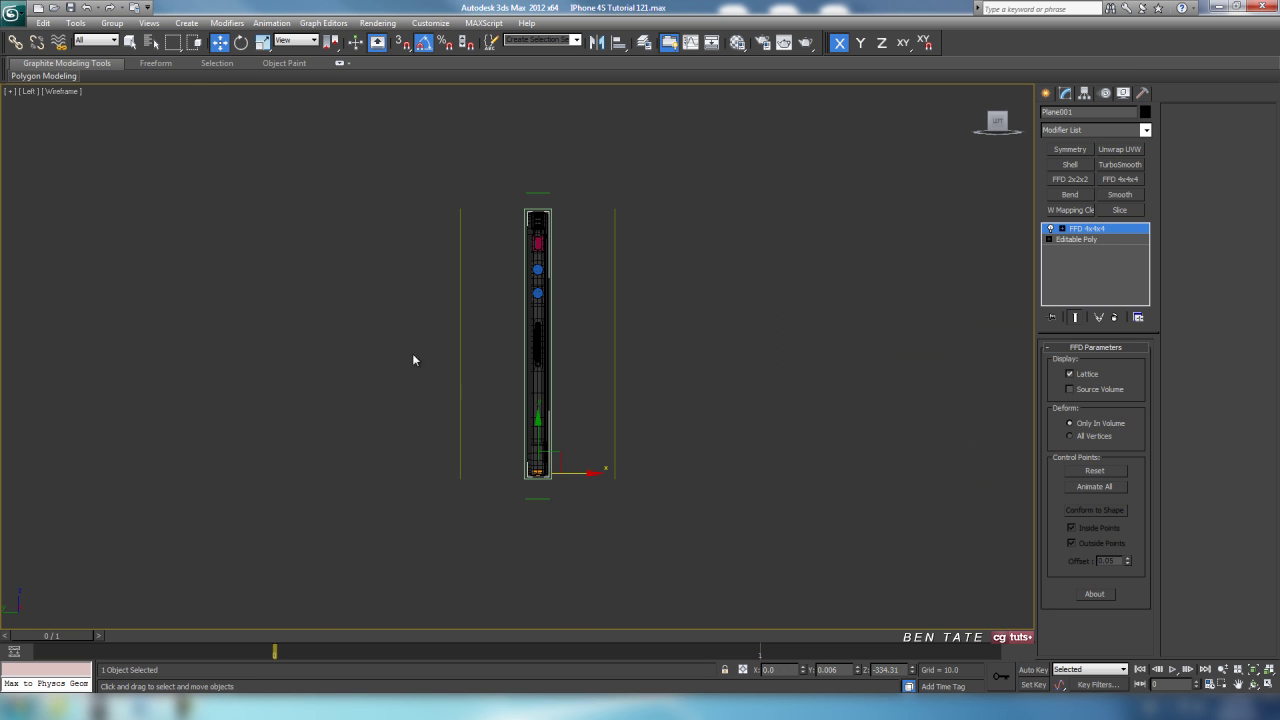
left_click_drag(531, 430, 534, 195, "shift")
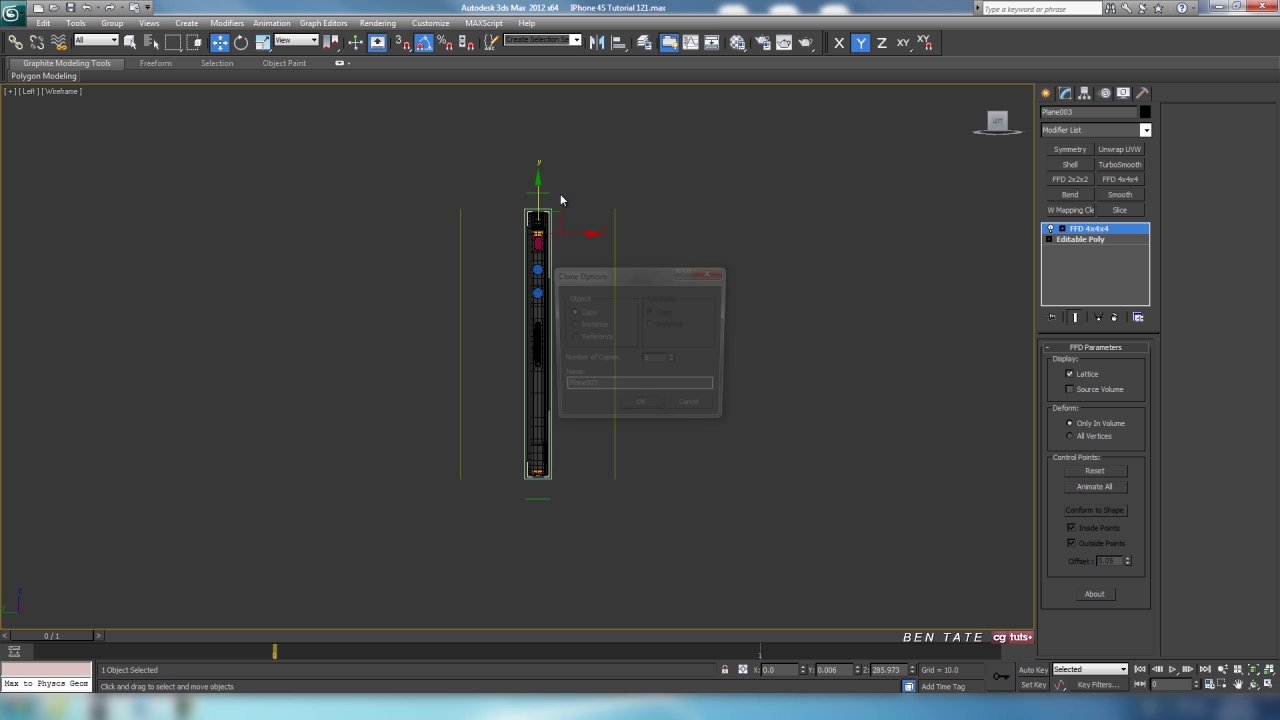
left_click(640, 410)
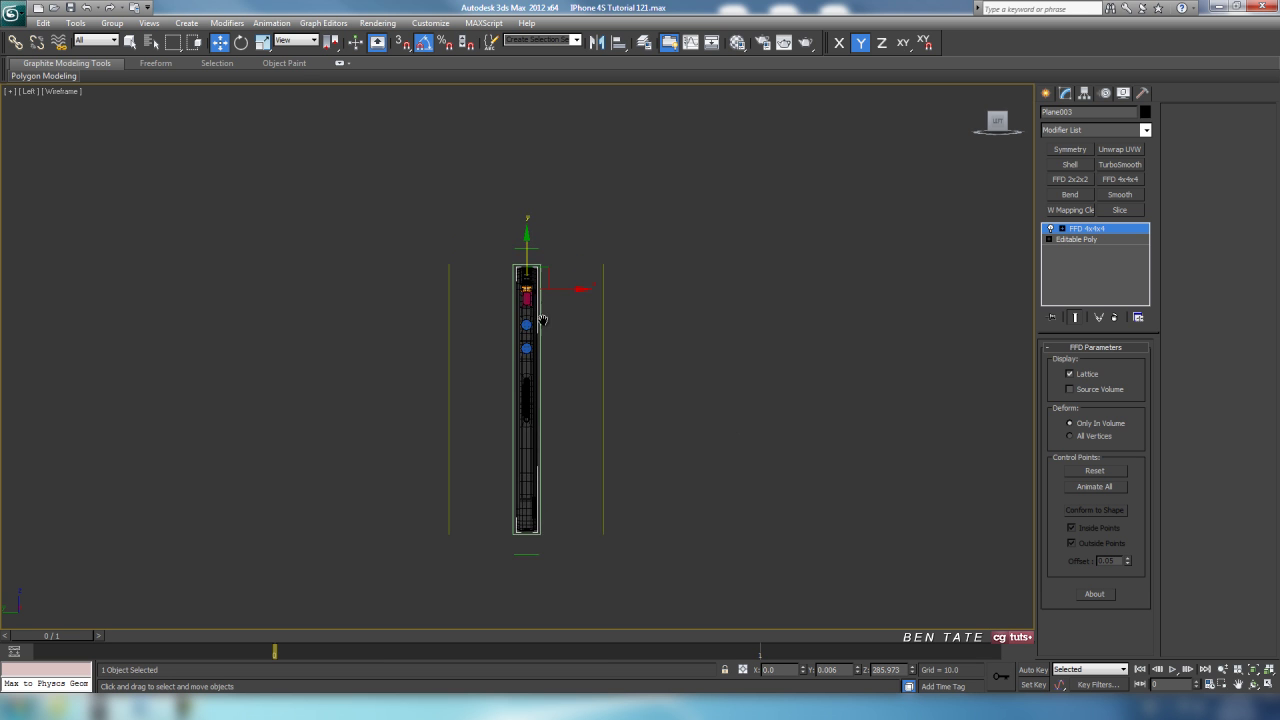
Step: Move the copied grille out in front of the phone and rotate it 90 degrees in the Left view to stand upright
scroll(556, 384, "up", 6)
left_click_drag(556, 366, 852, 368)
middle_click_drag(358, 130, 244, 118)
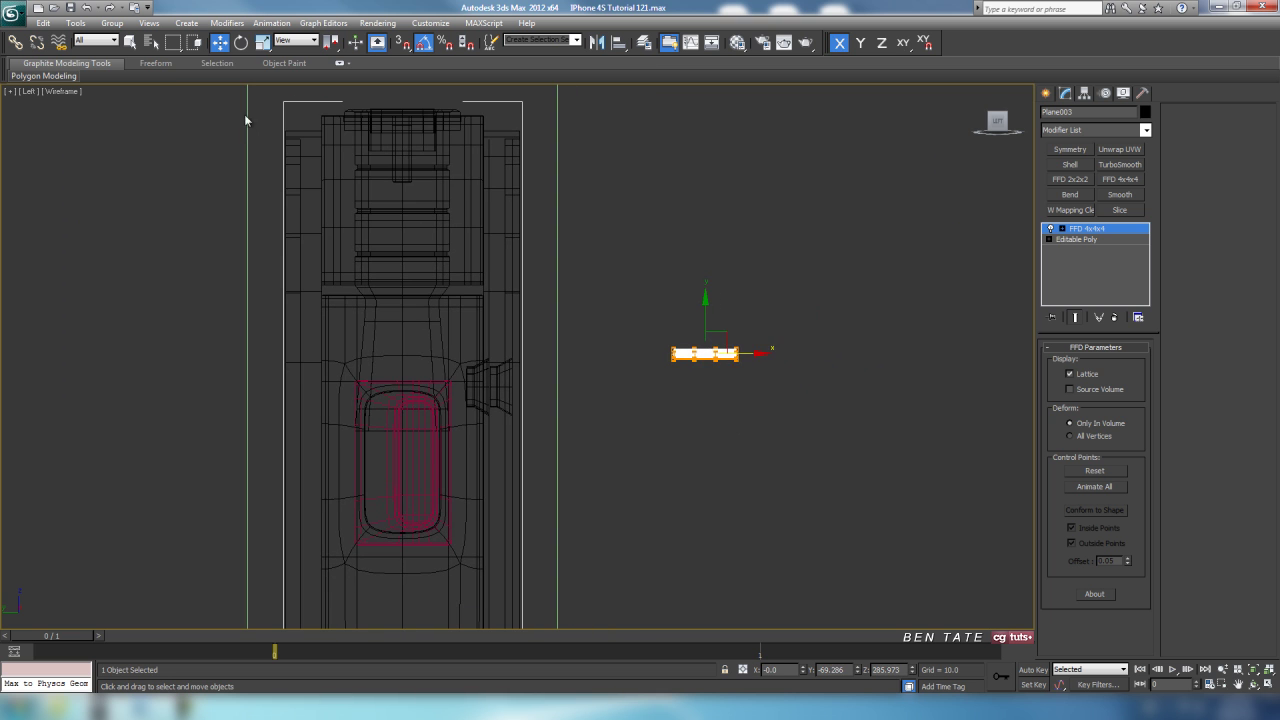
left_click(241, 42)
left_click_drag(670, 299, 633, 351)
Step: Remove the FFD 4x4x4 modifier from the copied grille
key("alt+w")
right_click(921, 469)
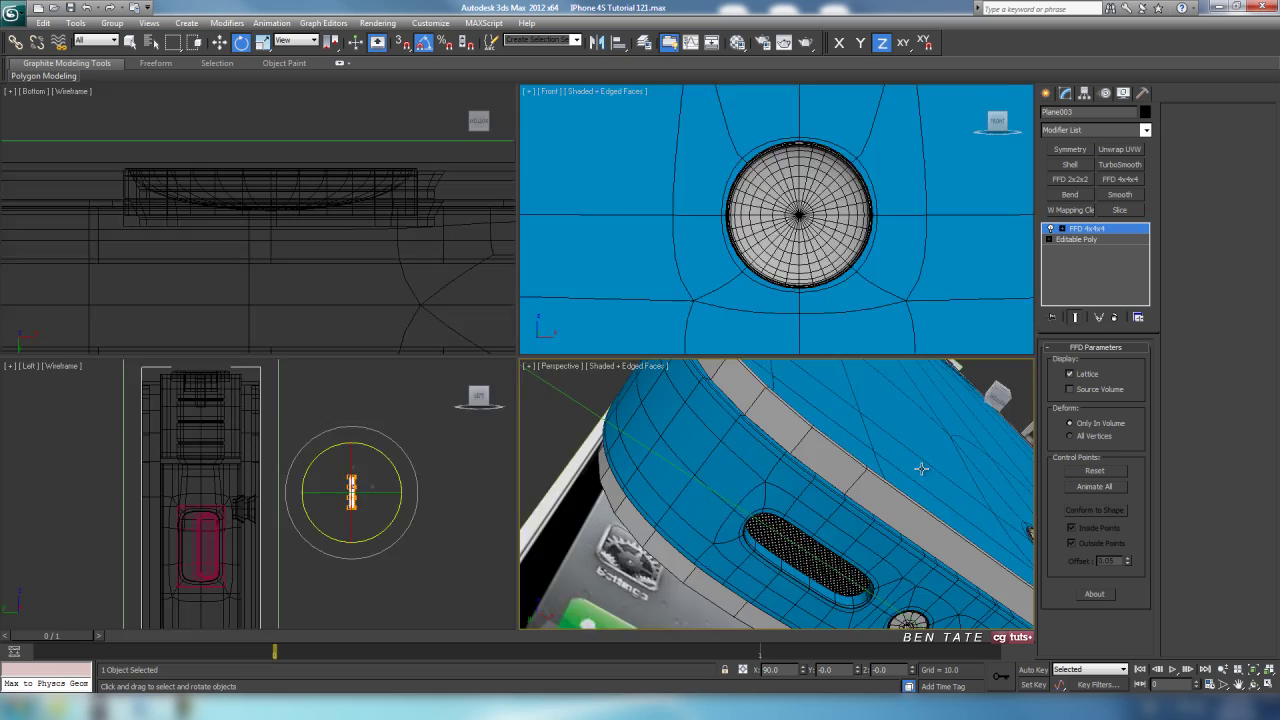
key("alt+w")
key("z")
middle_click_drag(921, 469, 765, 506, "alt")
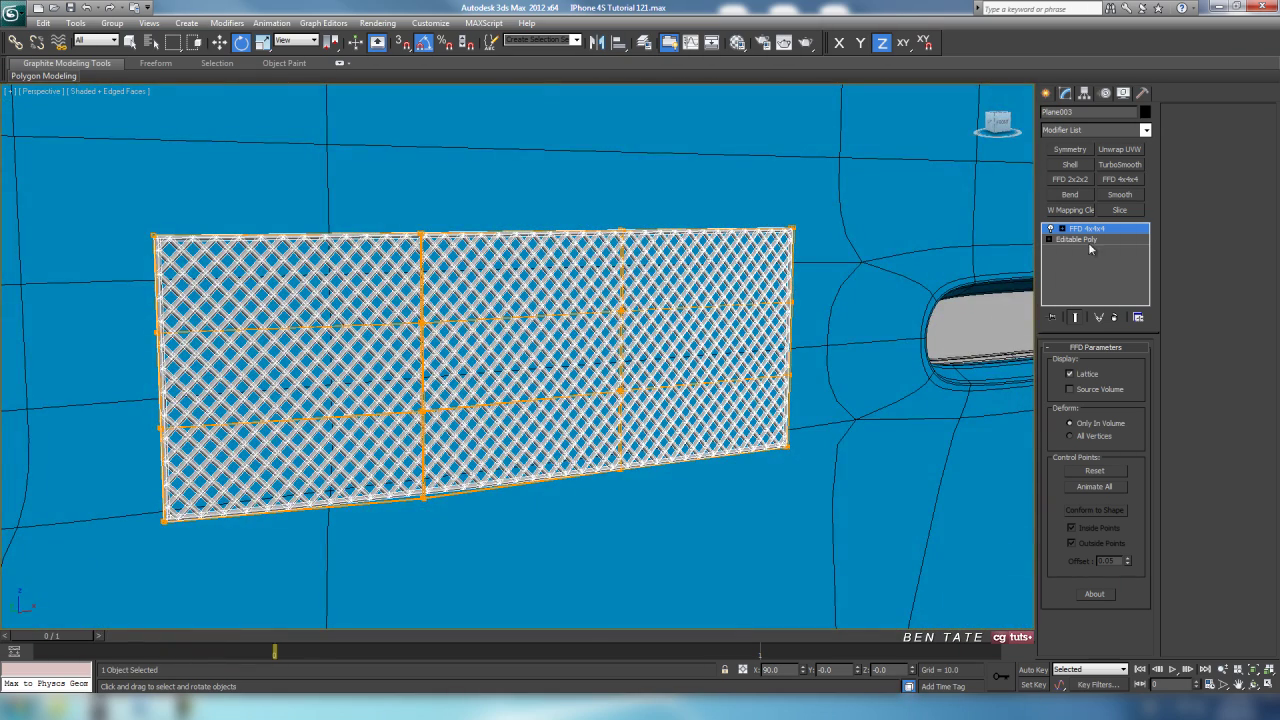
left_click(1114, 317)
middle_click_drag(651, 423, 597, 406, "alt")
scroll(602, 412, "down", 10)
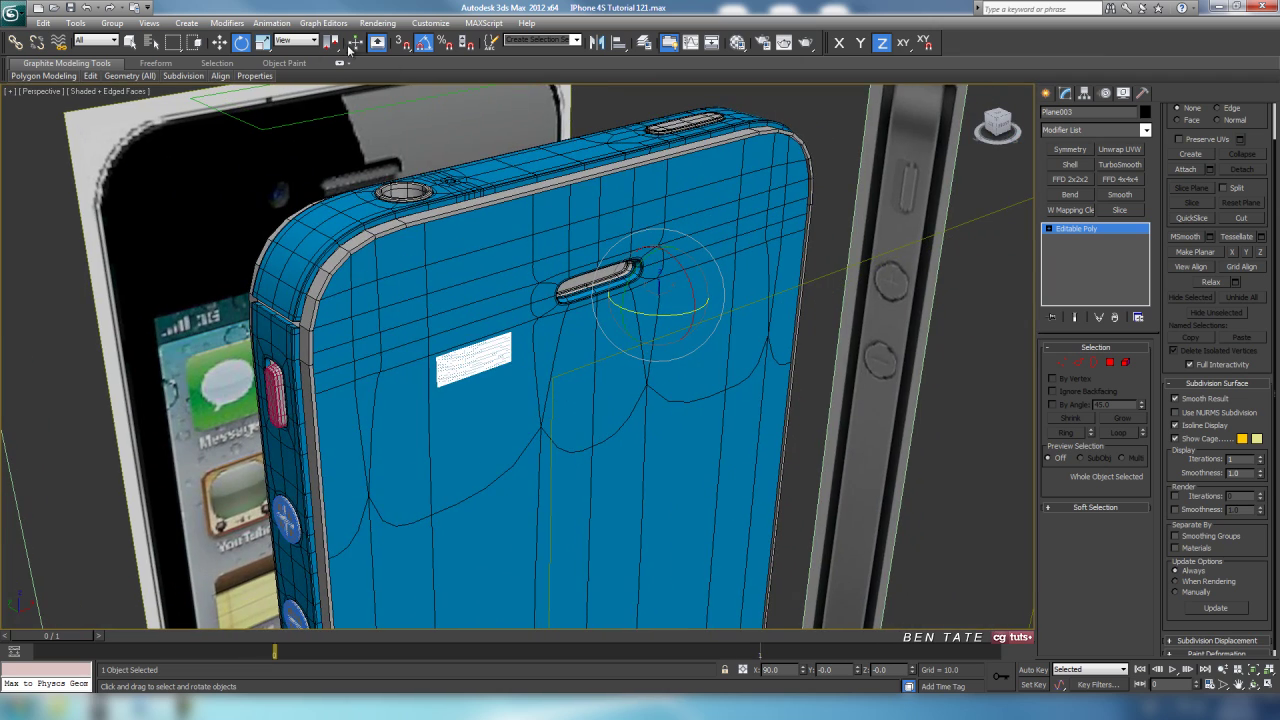
Step: Center the copied grille's pivot on the object, working in the Front view
left_click(220, 46)
key("alt+w")
right_click(871, 248)
key("alt+w")
key("z")
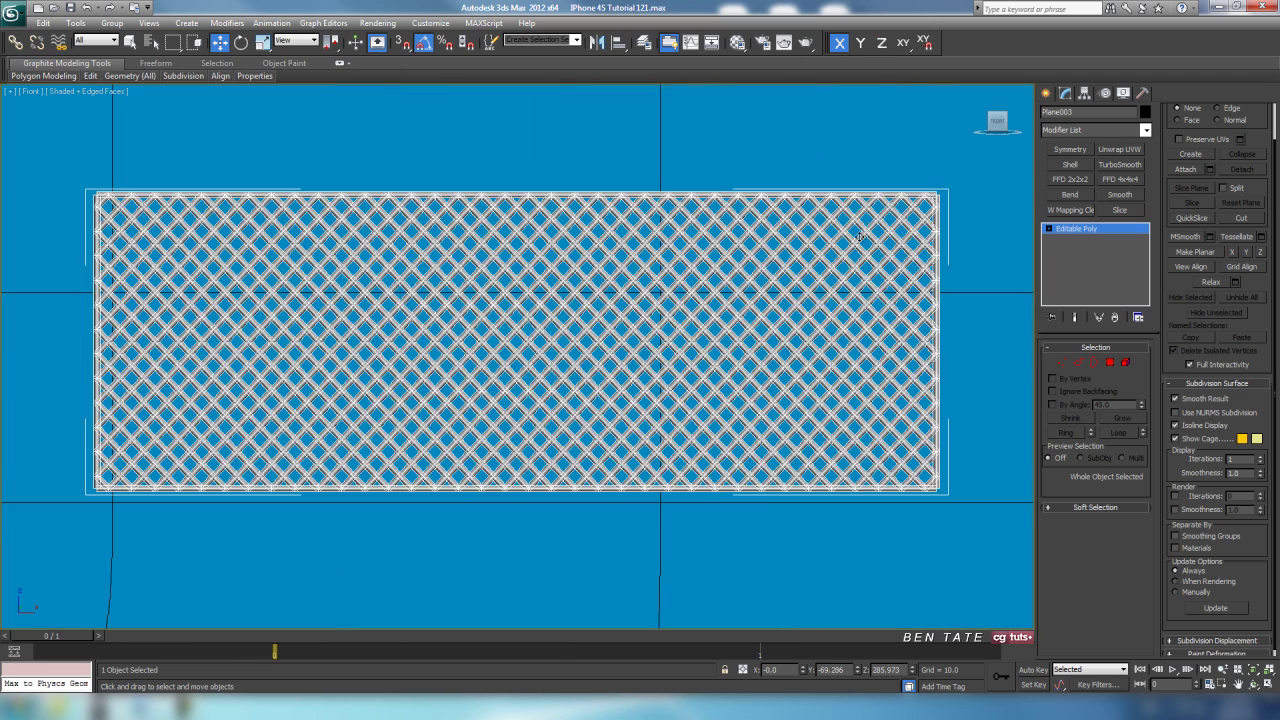
scroll(790, 292, "down", 5)
scroll(787, 293, "down", 6)
scroll(720, 295, "up", 4)
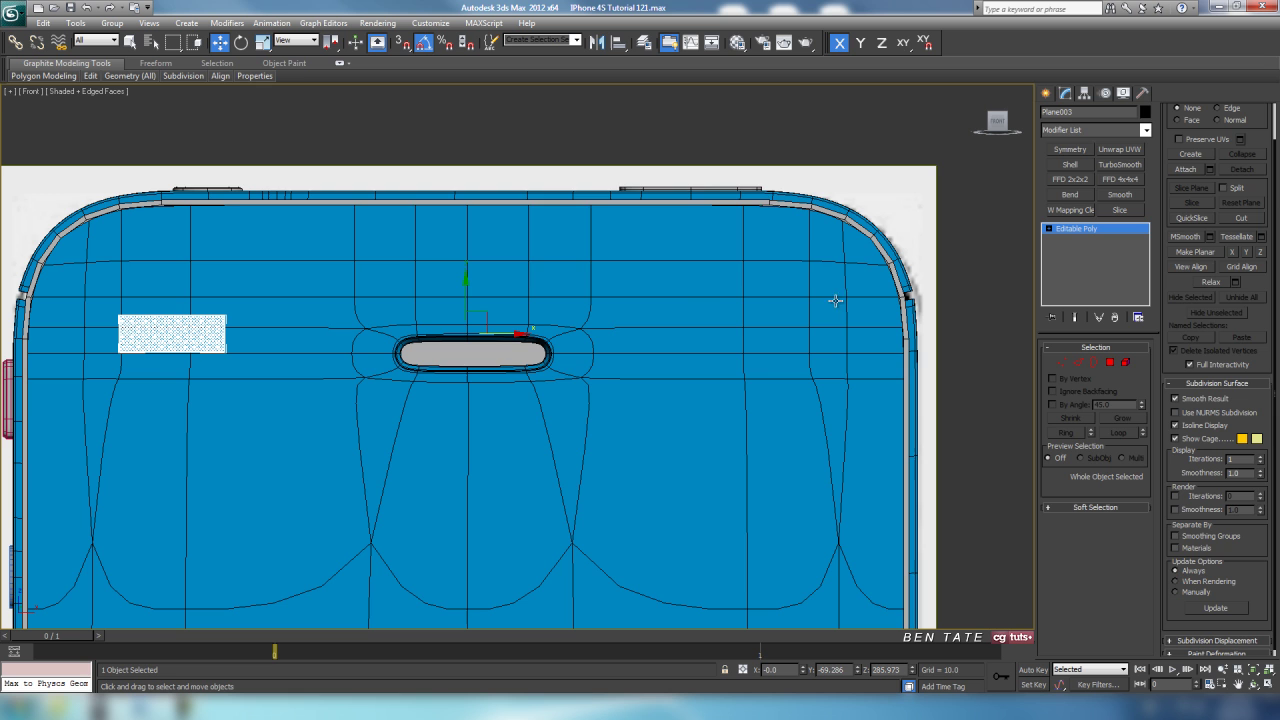
middle_click_drag(699, 305, 699, 299)
left_click(1084, 93)
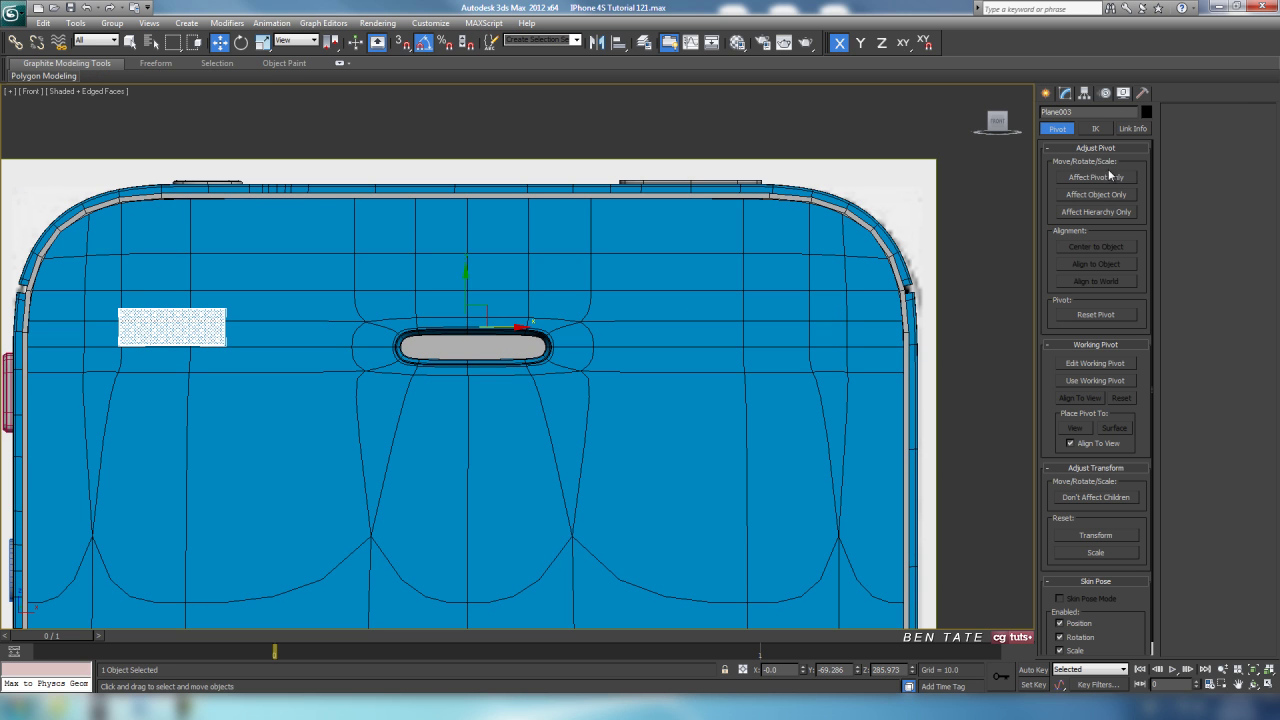
left_click(1110, 177)
left_click(1105, 182)
Step: Set the grille's absolute world X position to 0.0 to center it on the phone
right_click(220, 42)
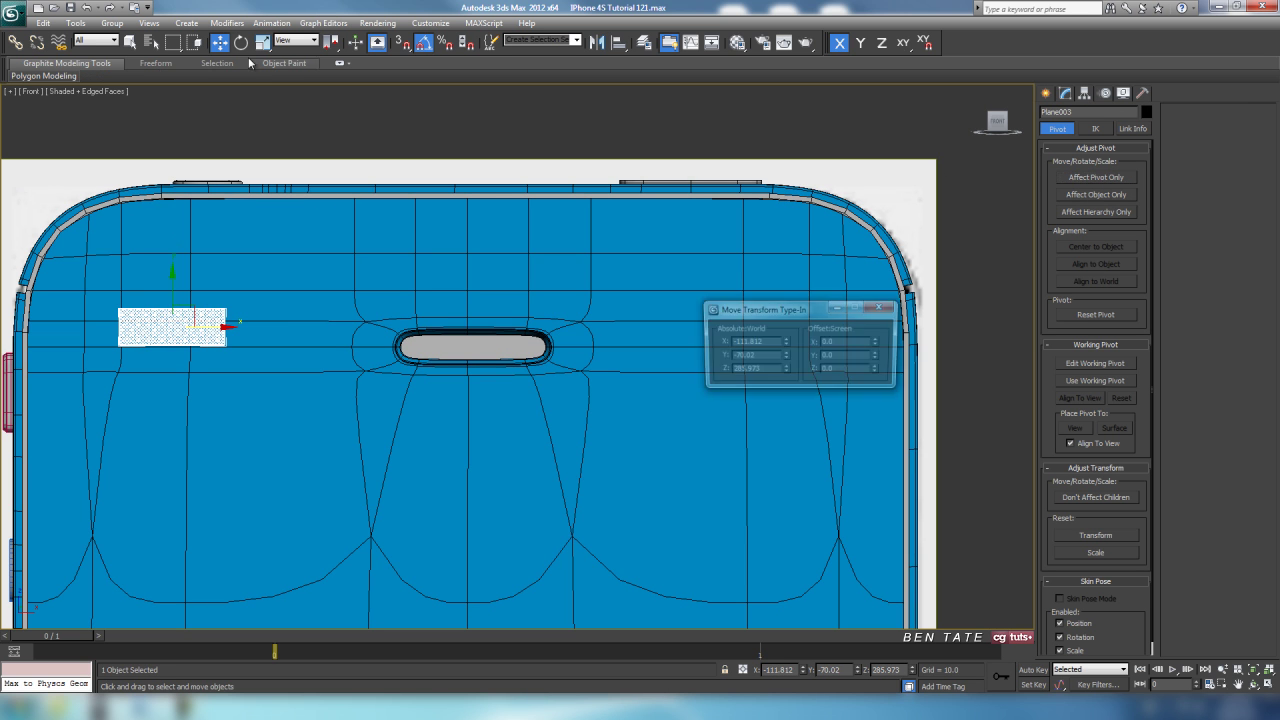
right_click(786, 345)
left_click(881, 308)
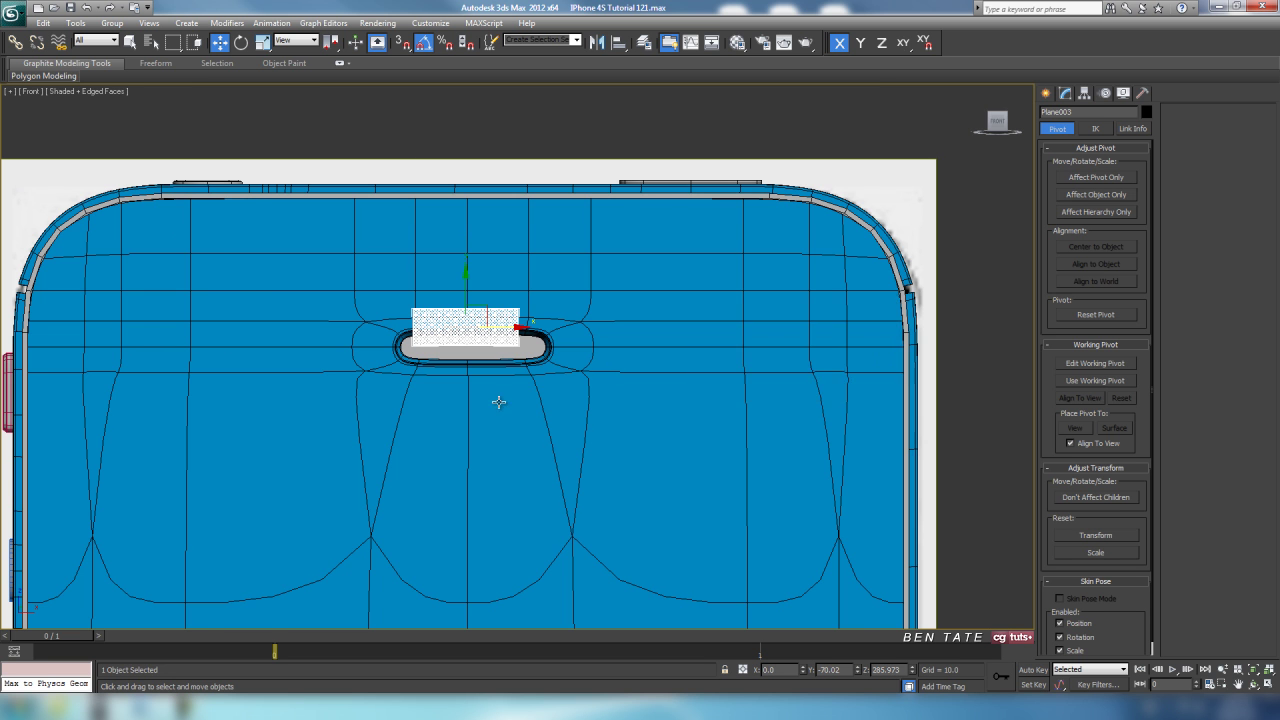
Step: Move the grille down over the earpiece slot to compare its size with the opening
scroll(497, 400, "up", 5)
middle_click_drag(526, 360, 580, 411)
scroll(580, 415, "up", 3)
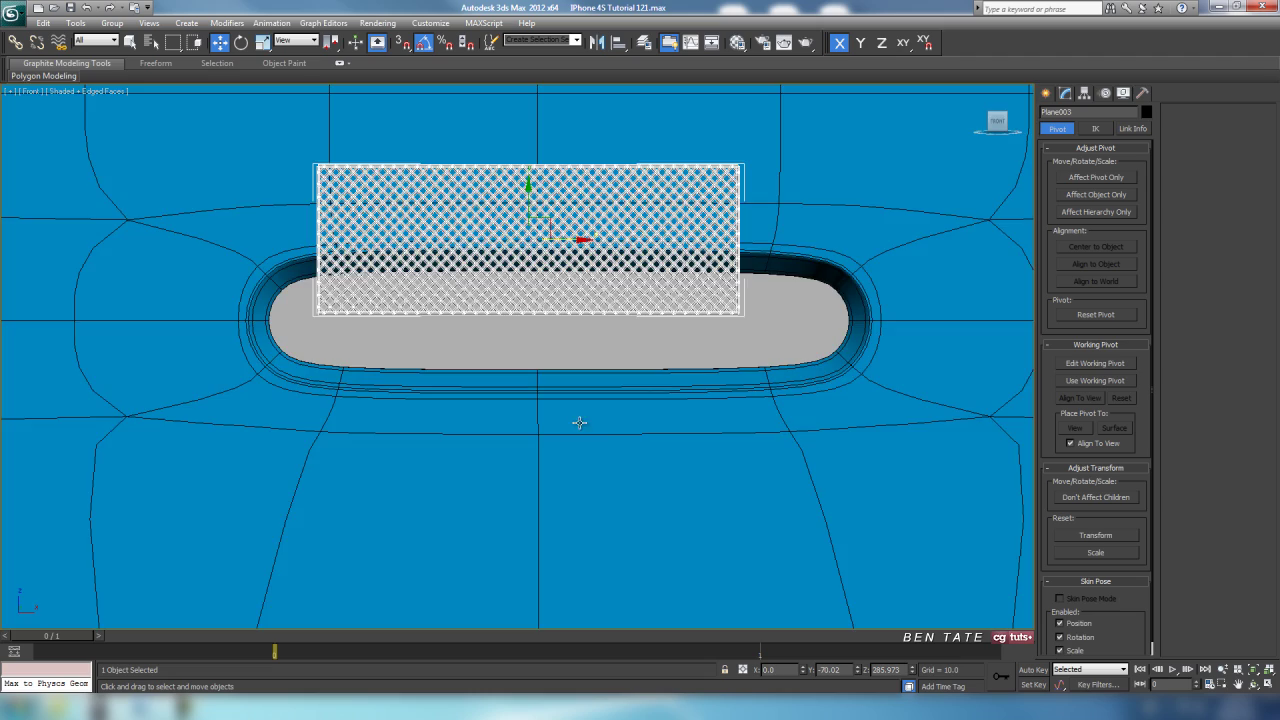
key("F3")
mouse_move(660, 477)
middle_mouse_down()
mouse_move(640, 437)
mouse_move(635, 448)
middle_mouse_up()
scroll(636, 425, "up", 3)
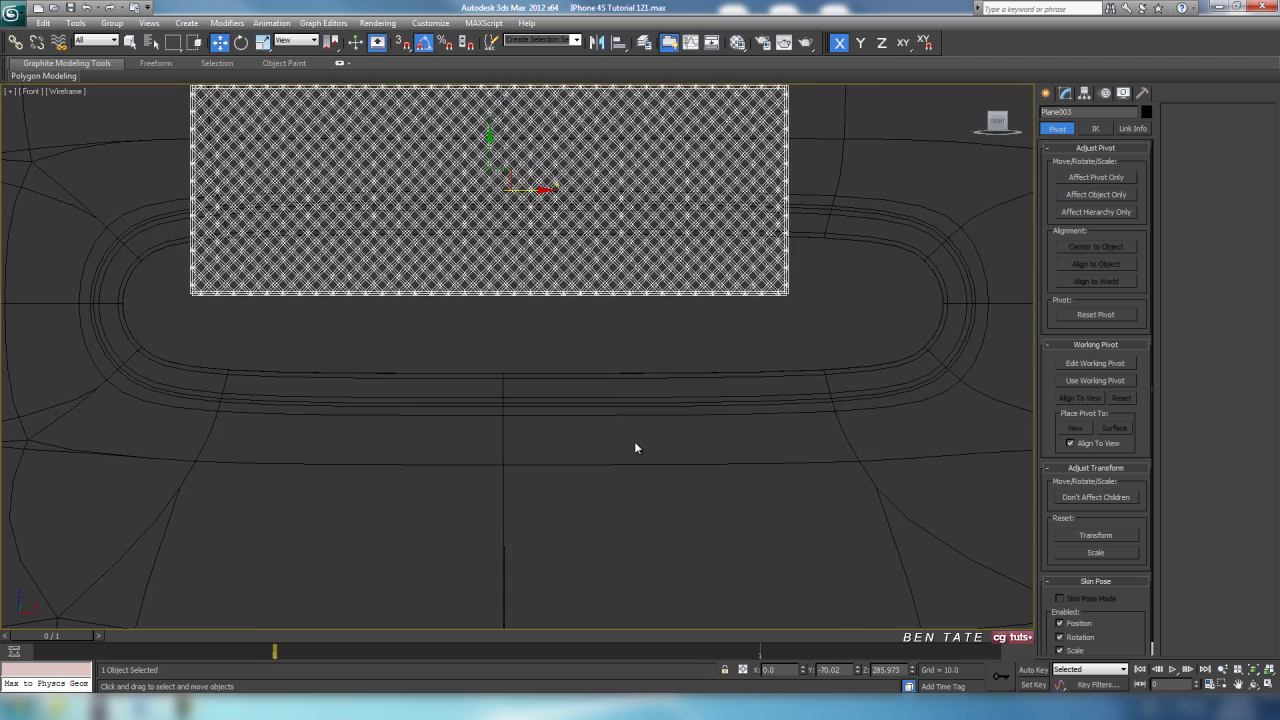
middle_click_drag(648, 396, 651, 481)
scroll(653, 460, "down", 5)
scroll(677, 466, "up", 5)
mouse_move(655, 435)
middle_mouse_down()
mouse_move(674, 462)
mouse_move(648, 453)
middle_mouse_up()
key("F3")
scroll(594, 420, "down", 2)
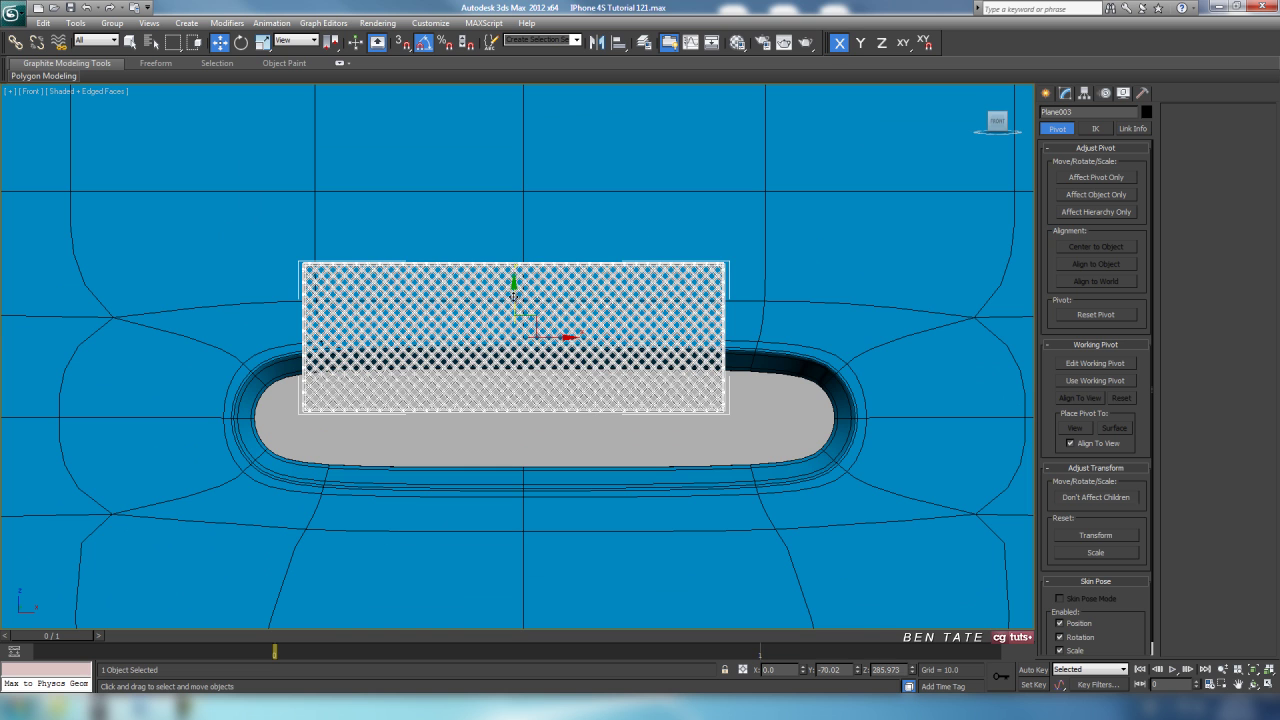
left_click_drag(513, 295, 516, 370)
scroll(620, 456, "down", 2)
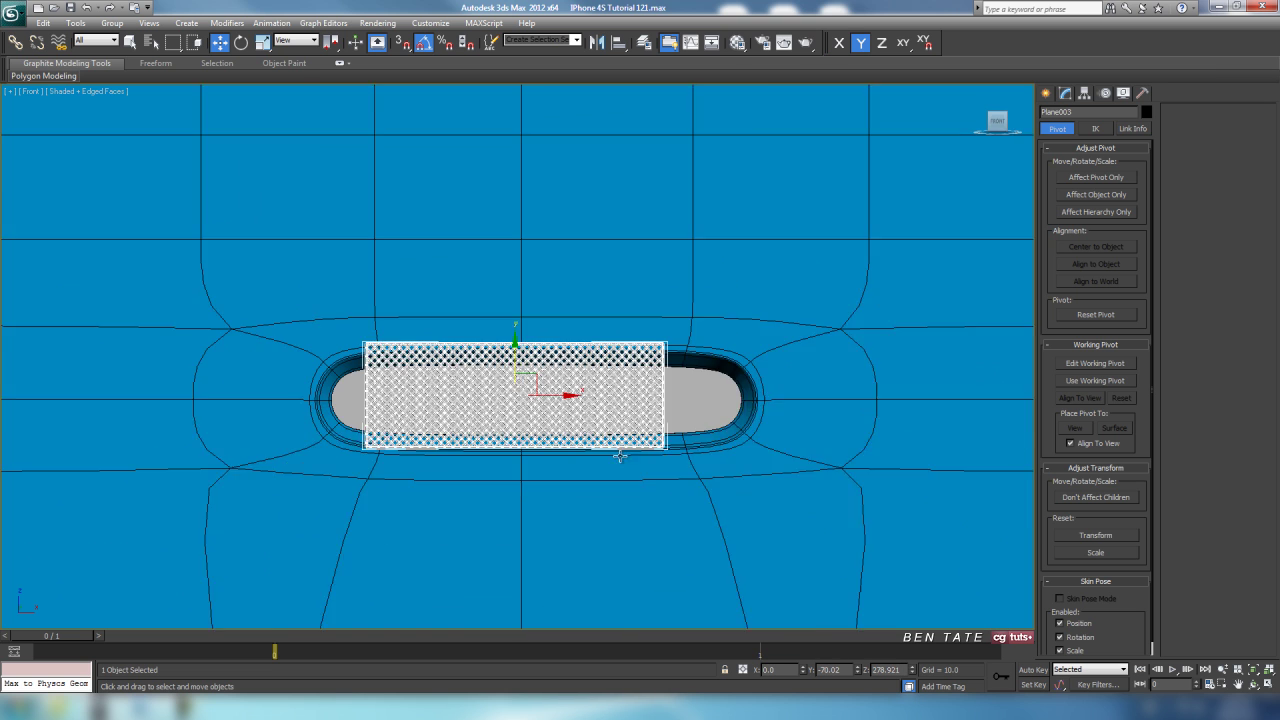
scroll(663, 403, "up", 4)
scroll(667, 376, "down", 2)
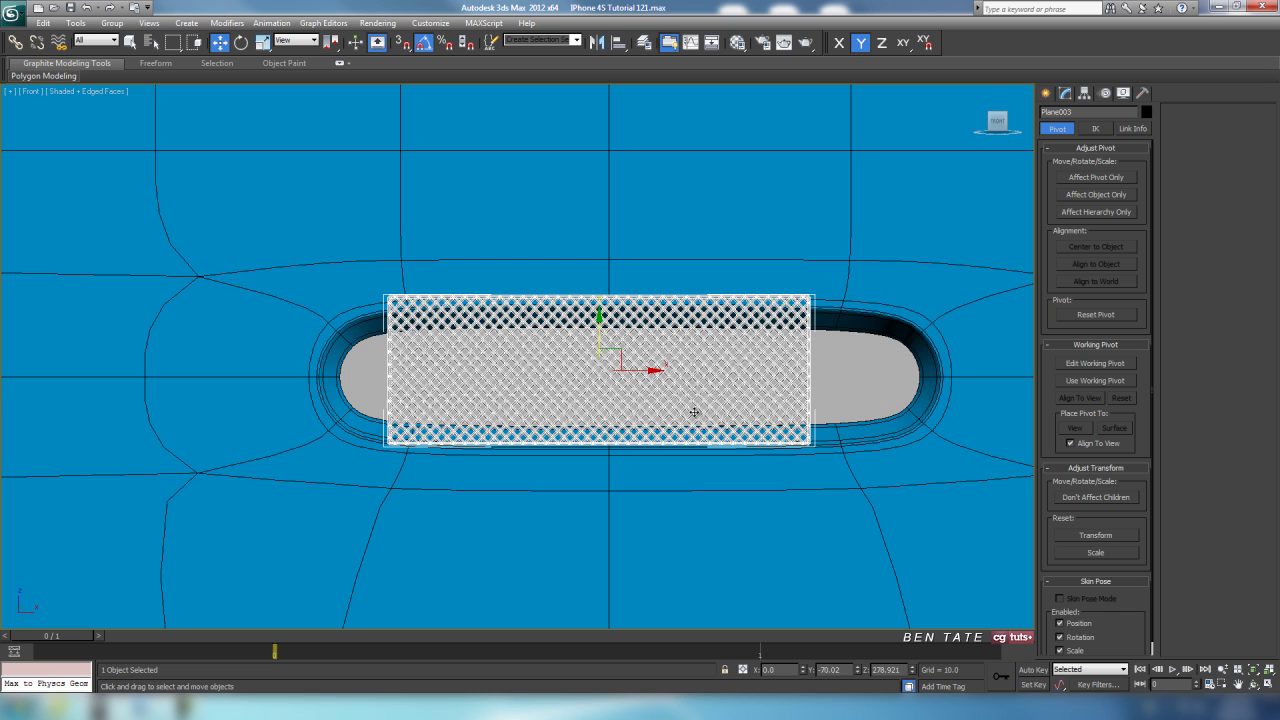
Step: Raise the grille clear above the earpiece slot, to a Z position of about 298.9
left_click_drag(598, 336, 598, 123)
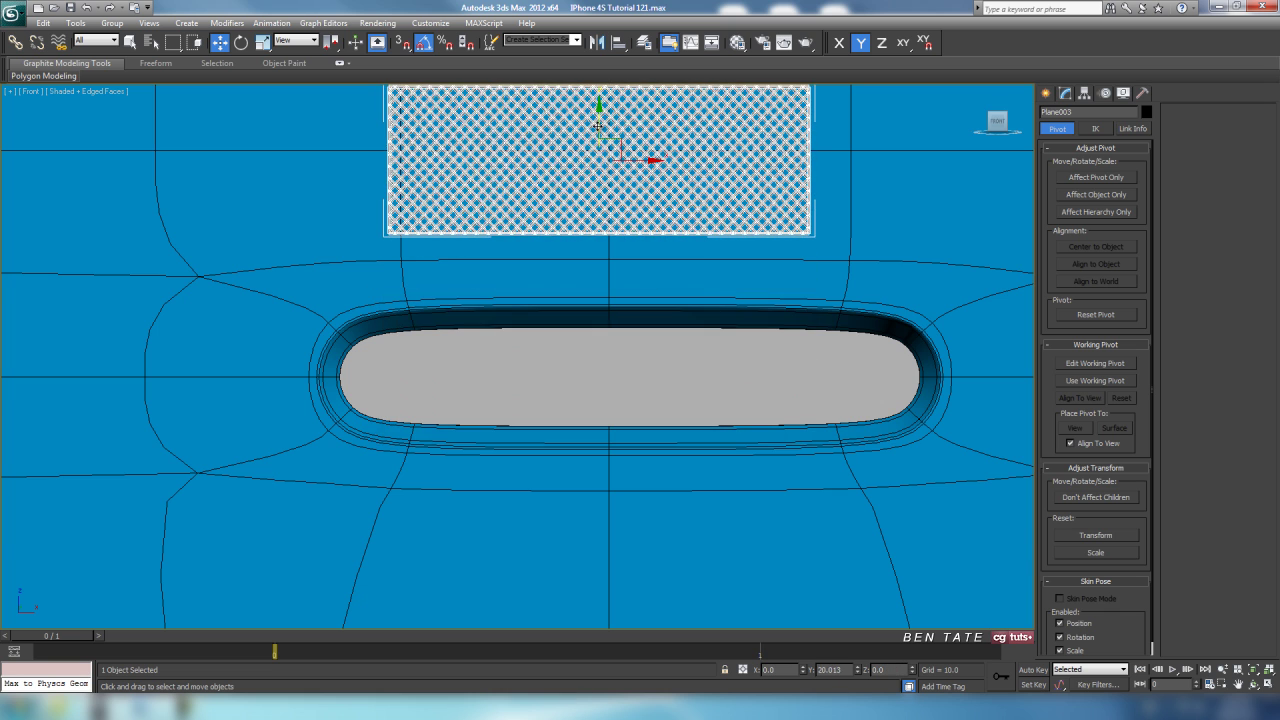
middle_click_drag(731, 289, 669, 340)
scroll(669, 340, "up", 3)
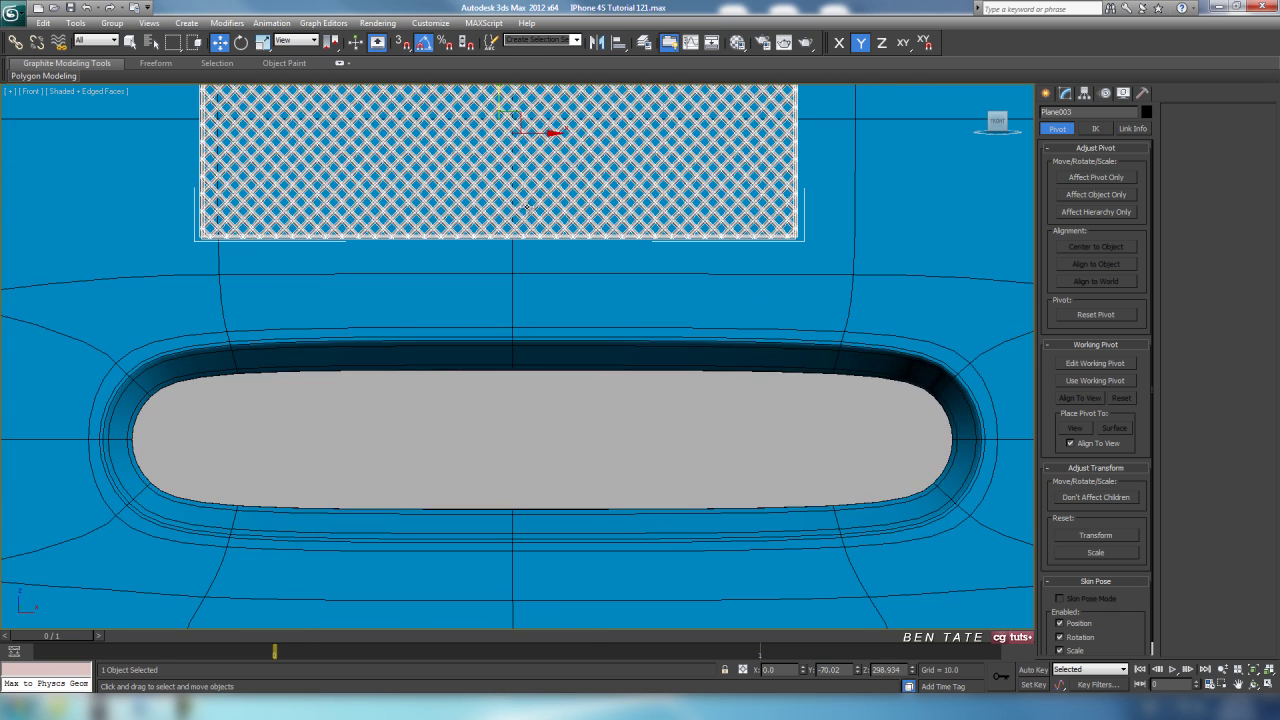
middle_click_drag(610, 438, 598, 404)
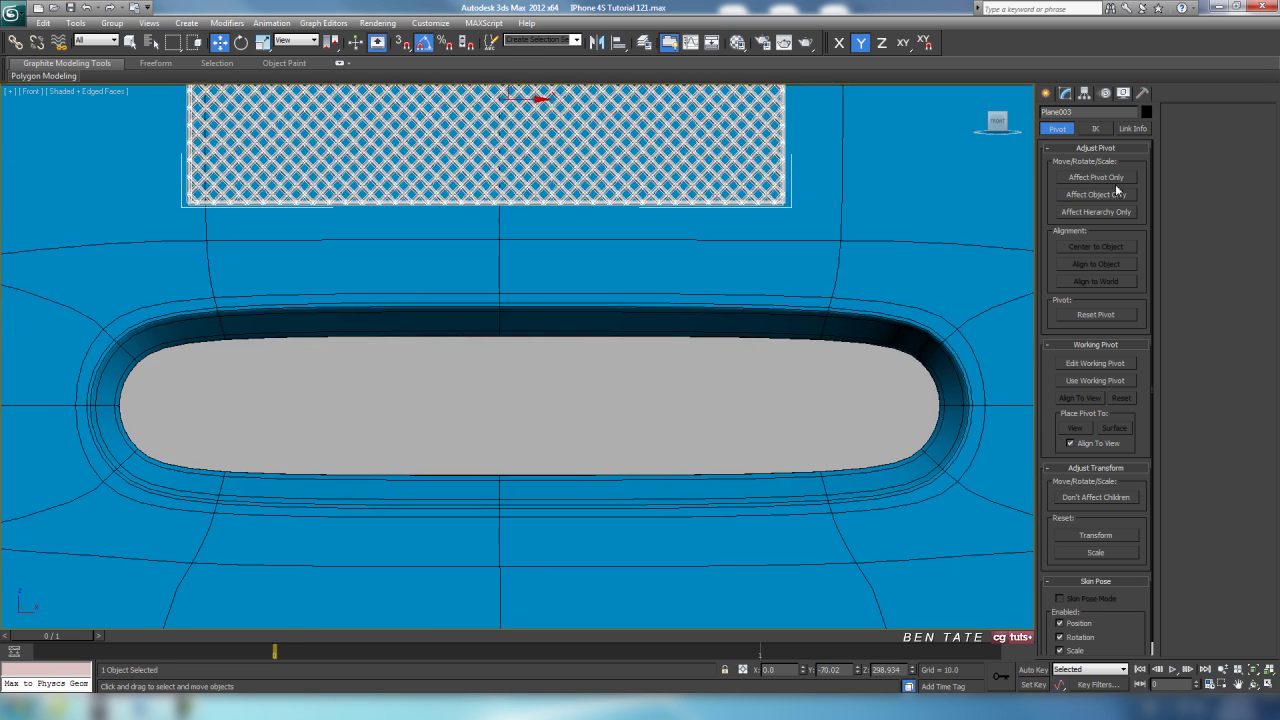
Step: Hide everything except the grille and the front glass, and clear the selection
left_click(827, 286, "ctrl")
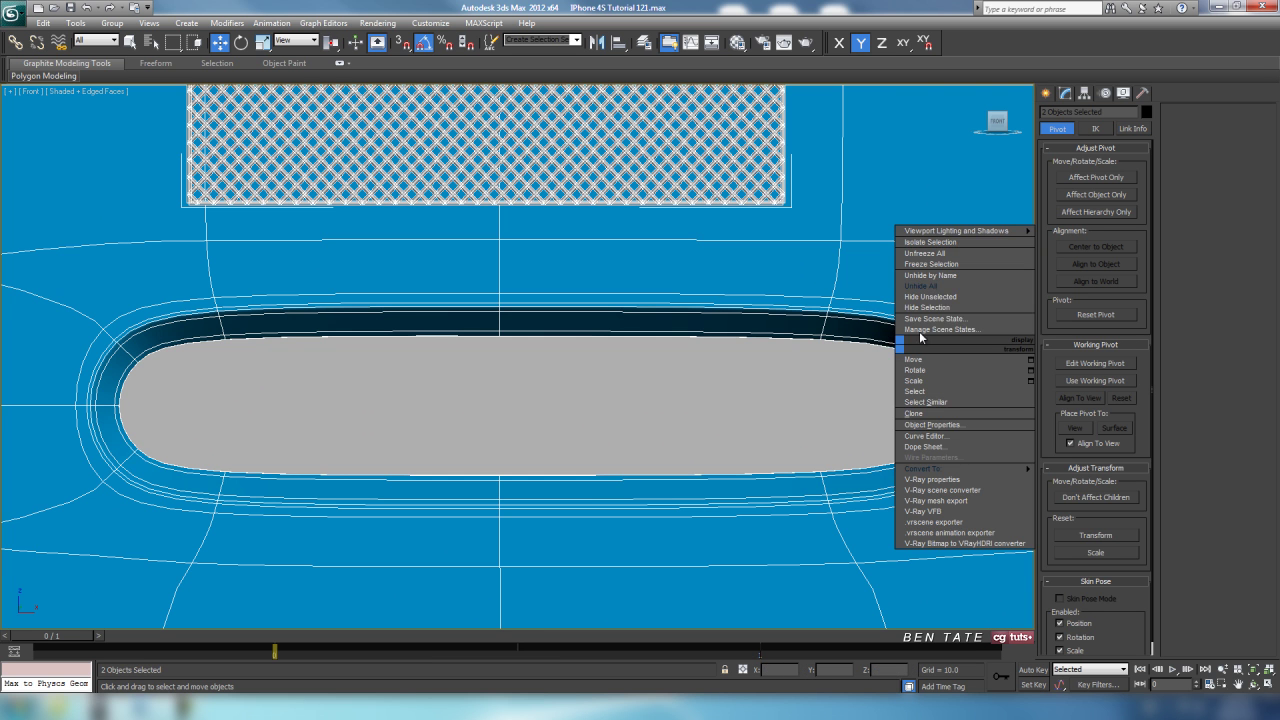
right_click(897, 344)
left_click(937, 298)
left_click(830, 401)
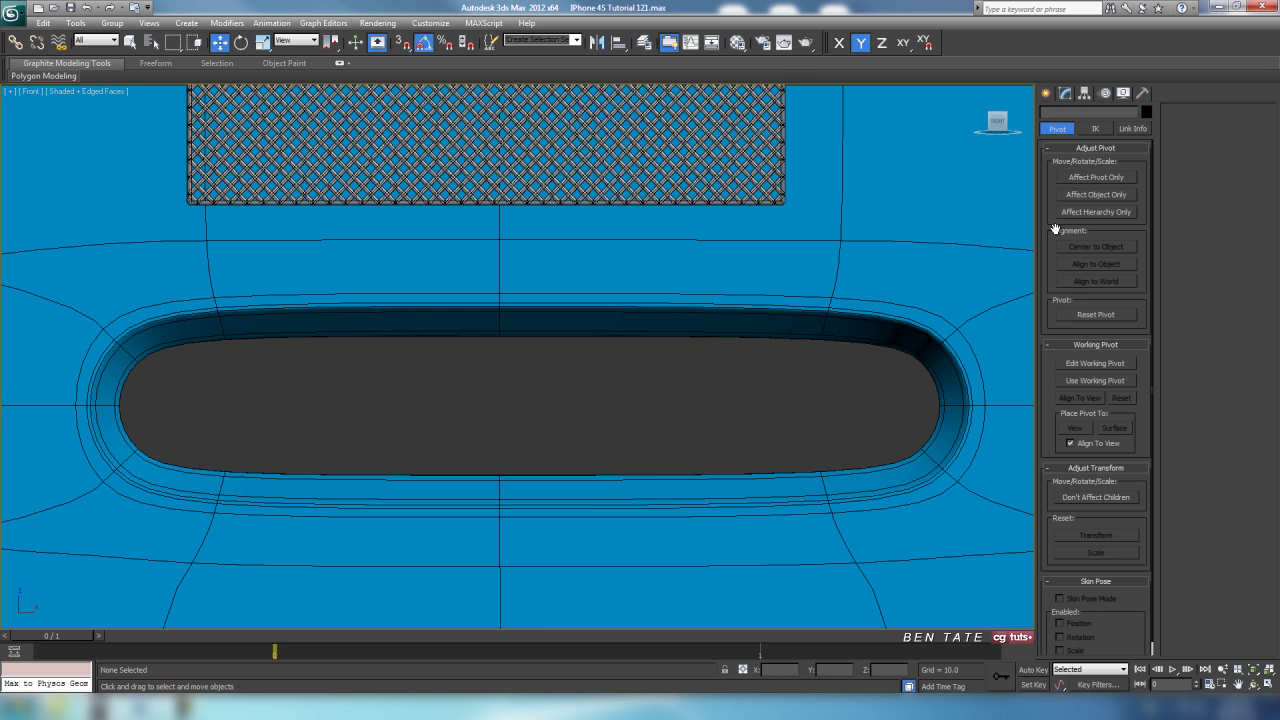
Step: Create a plane about 15.9 long and 61 wide with 4 by 4 segments around the earpiece slot in the Front view
left_click(1047, 94)
left_click(1120, 235)
scroll(789, 315, "down", 3)
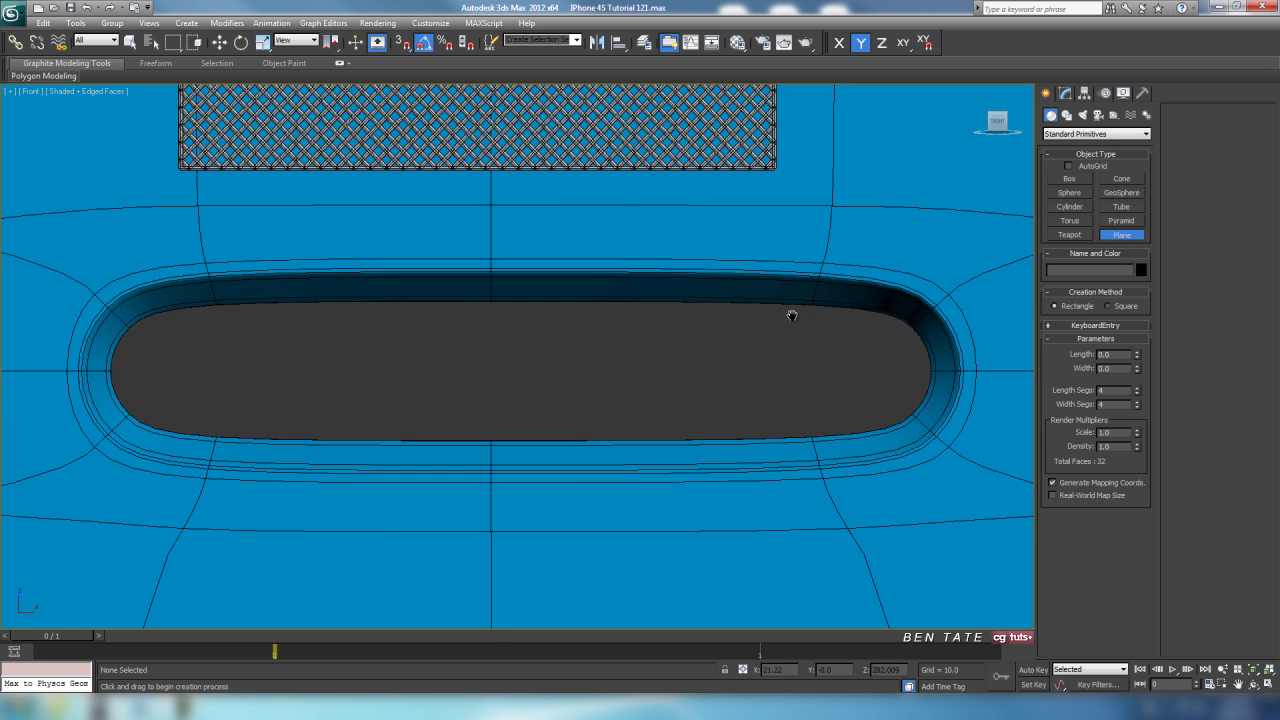
key("F3")
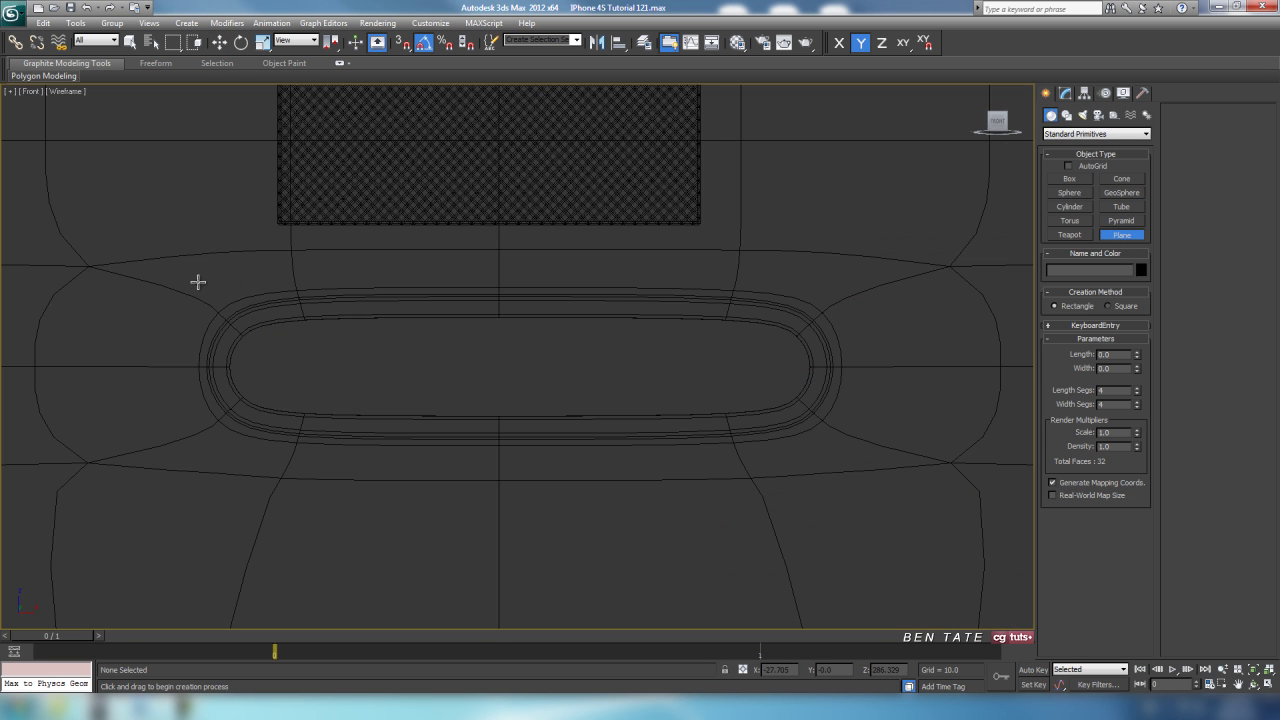
left_click_drag(198, 282, 838, 448)
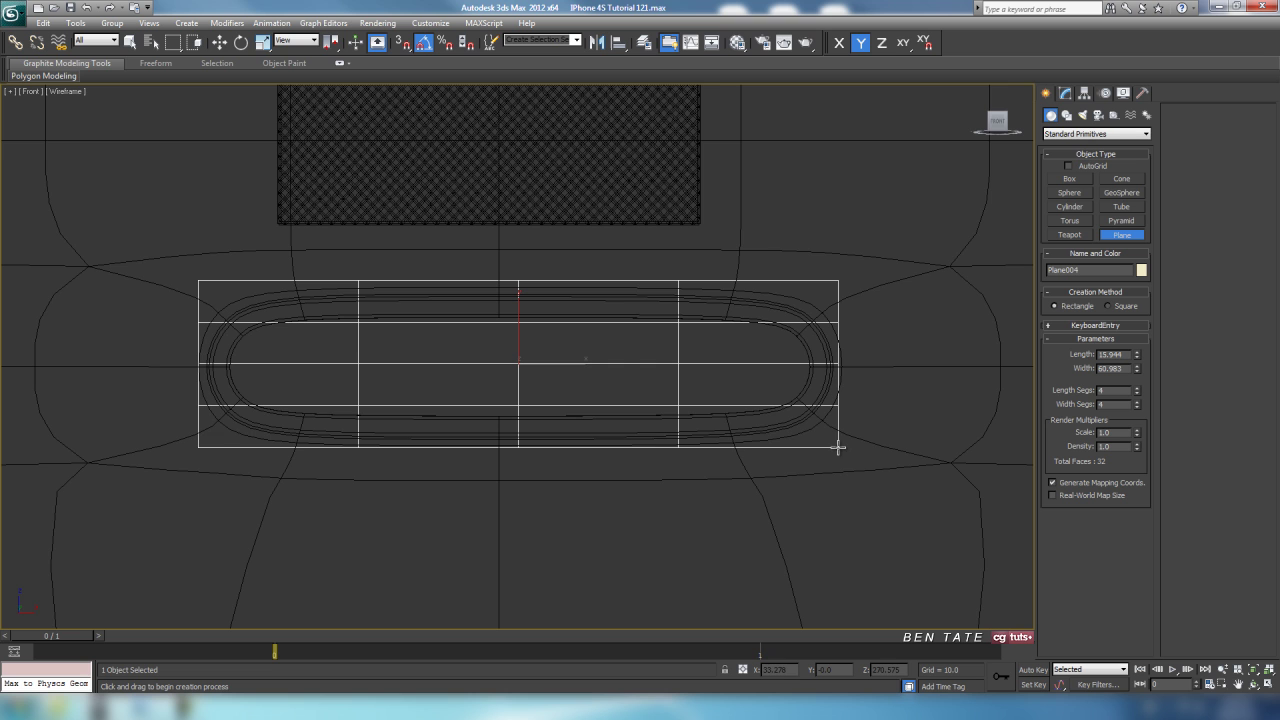
Step: Set the new plane's absolute world X position to 0.0 to center it on the phone
key("w")
key("F12")
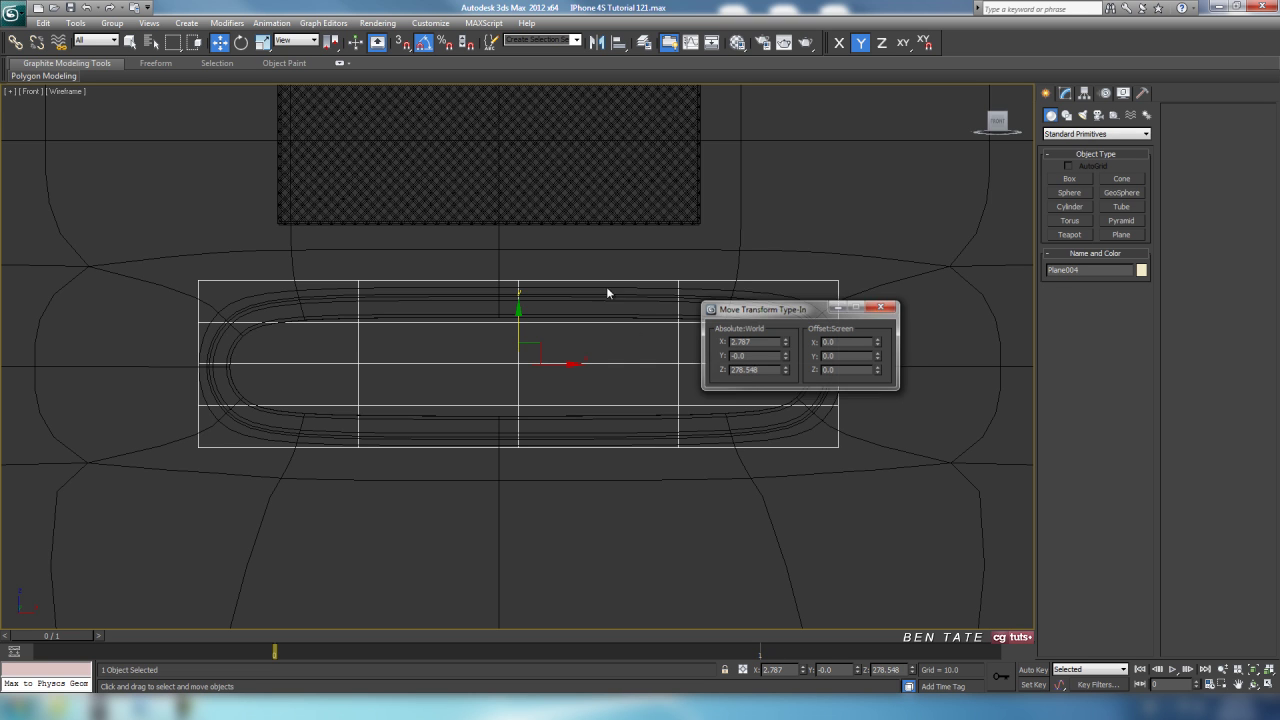
right_click(785, 343)
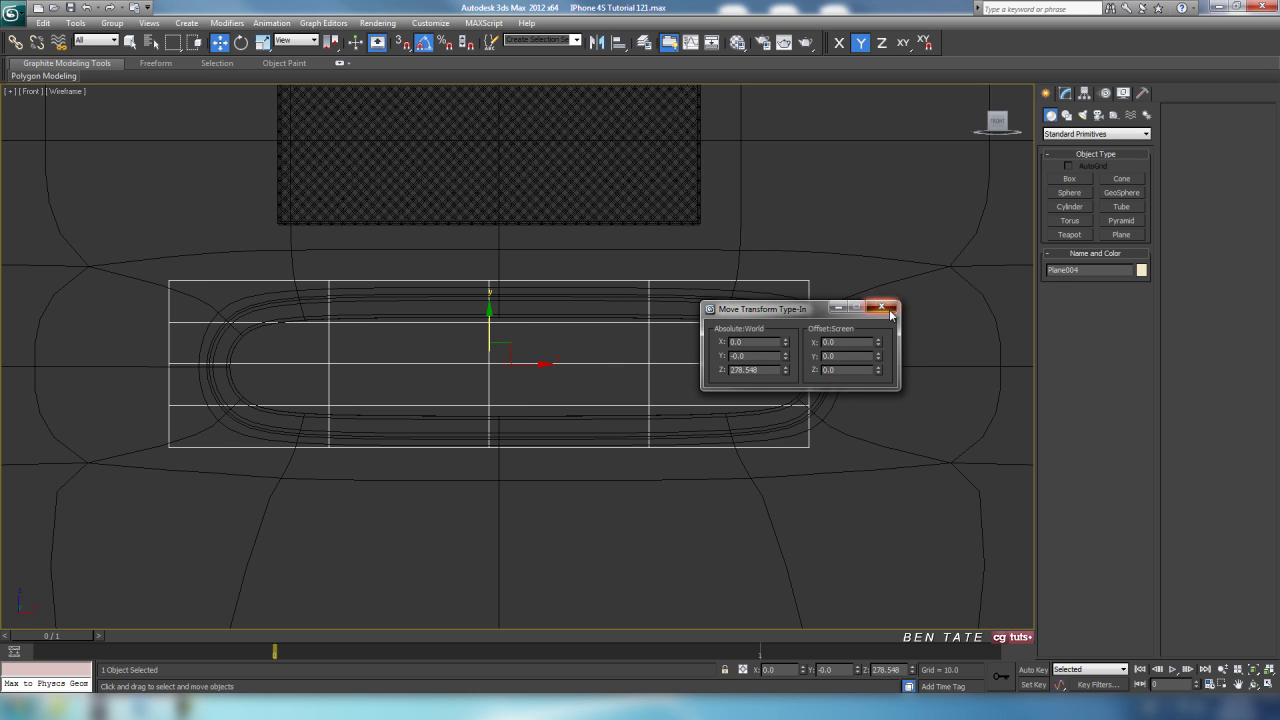
Step: Move the plane slightly along X to about 0.96 to center it over the earpiece slot in the Front view
left_click(889, 309)
scroll(812, 383, "down", 10)
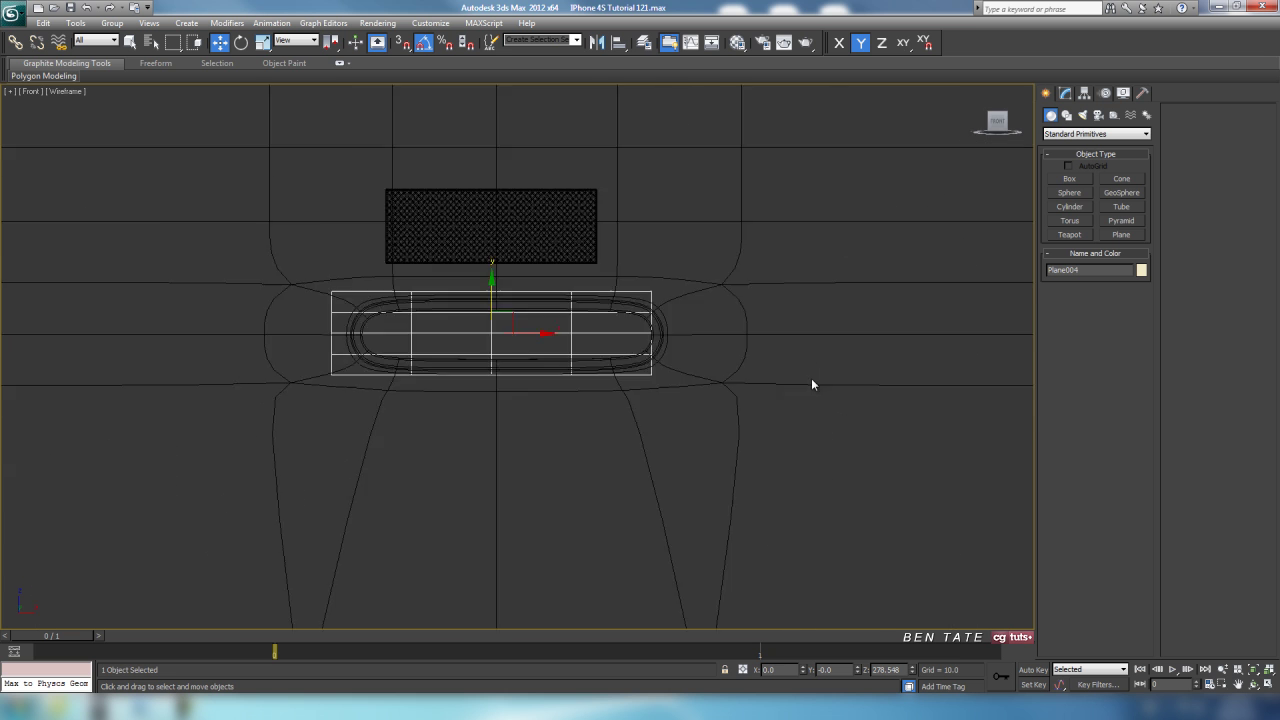
middle_click_drag(751, 408, 705, 422)
scroll(637, 406, "up", 10)
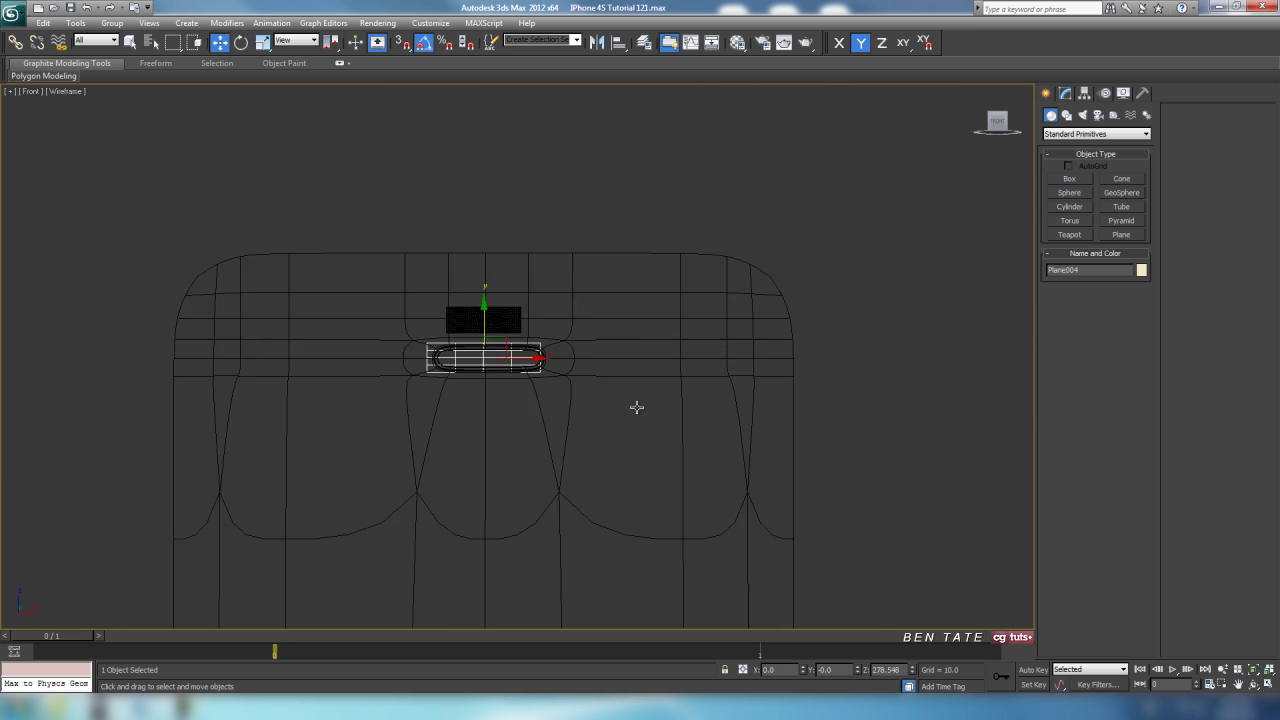
middle_click_drag(586, 417, 697, 411)
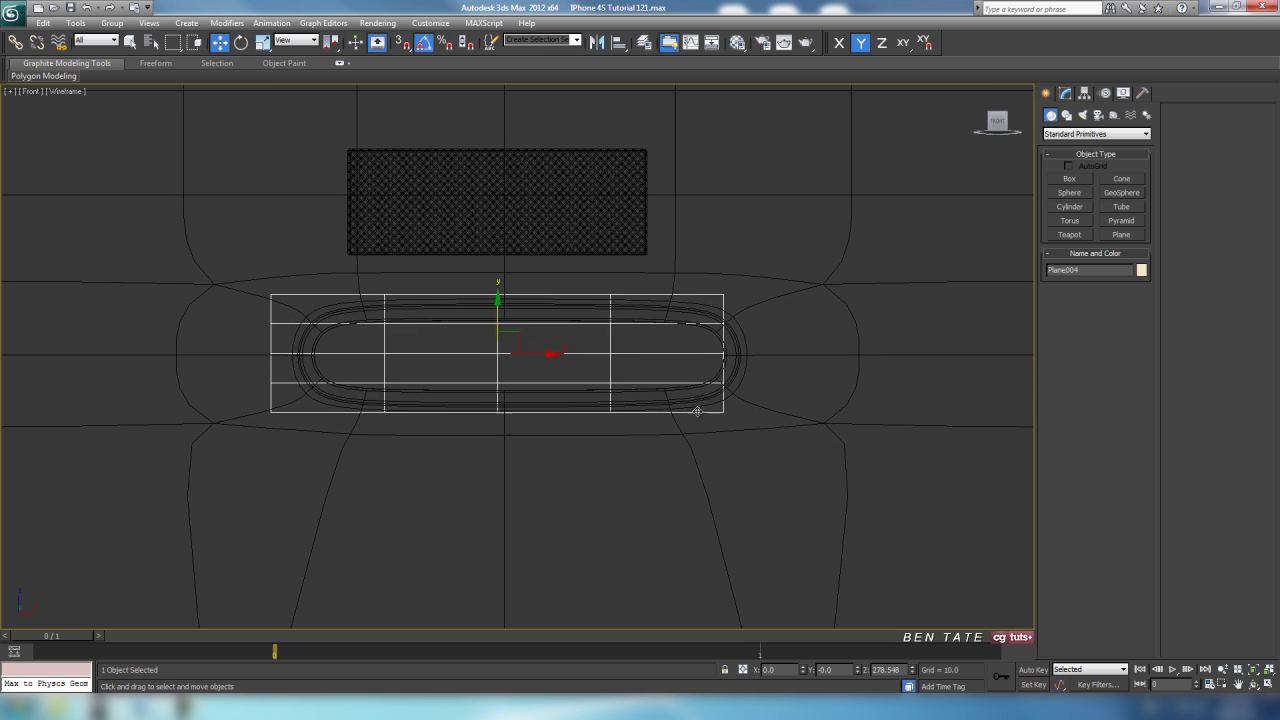
scroll(697, 415, "up", 2)
left_click_drag(525, 351, 541, 351)
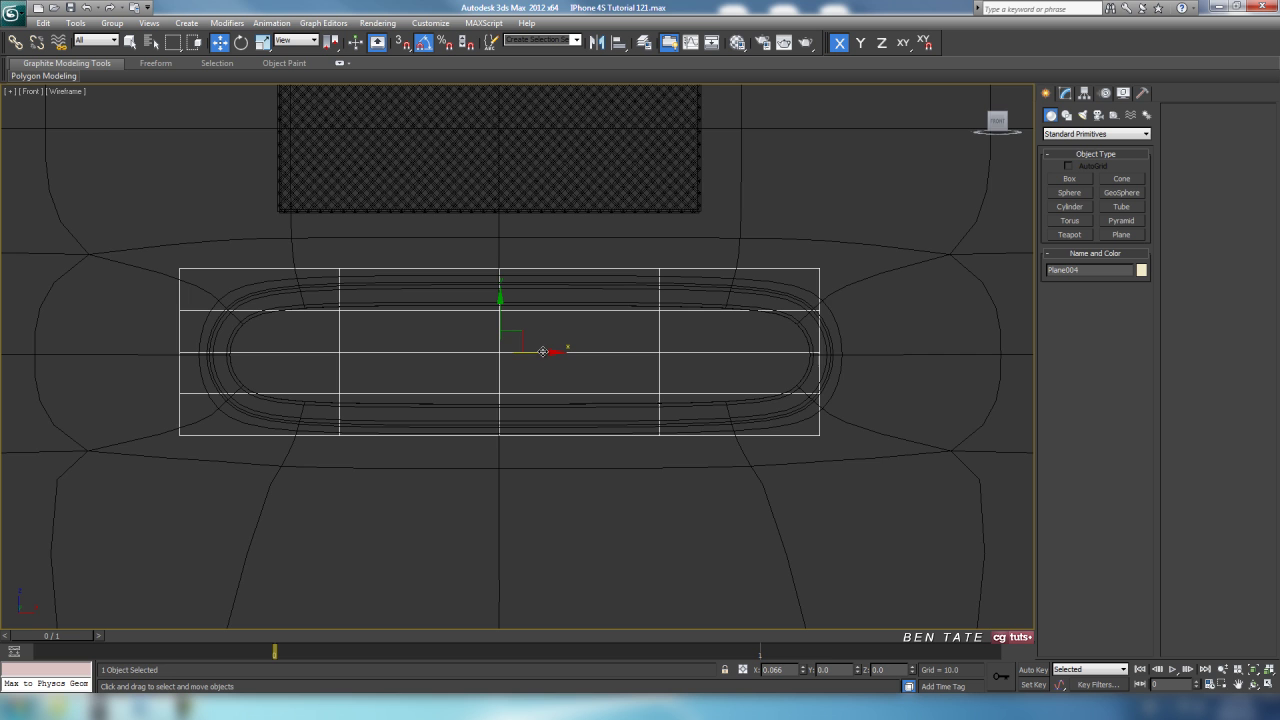
Step: Examine how the plane lines up with the earpiece slot and the surrounding front glass edges
scroll(541, 352, "down", 8)
middle_click_drag(574, 417, 586, 394)
scroll(572, 428, "up", 6)
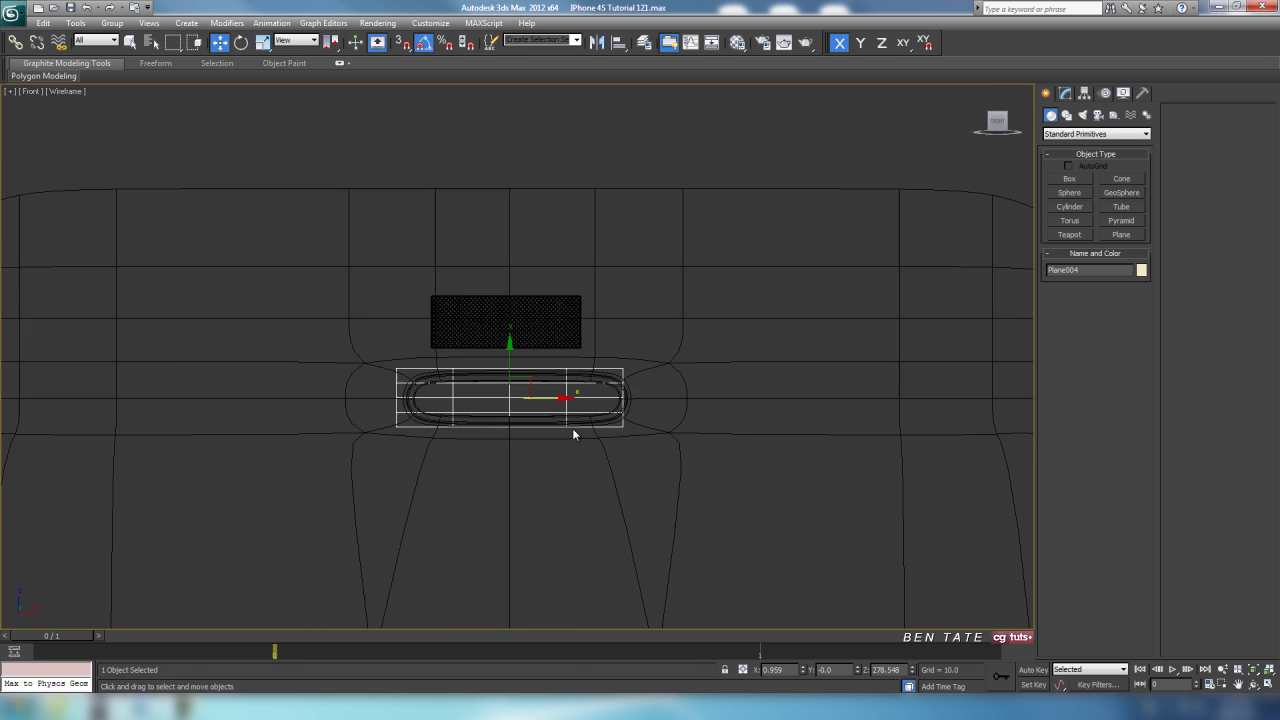
middle_click_drag(750, 456, 739, 425)
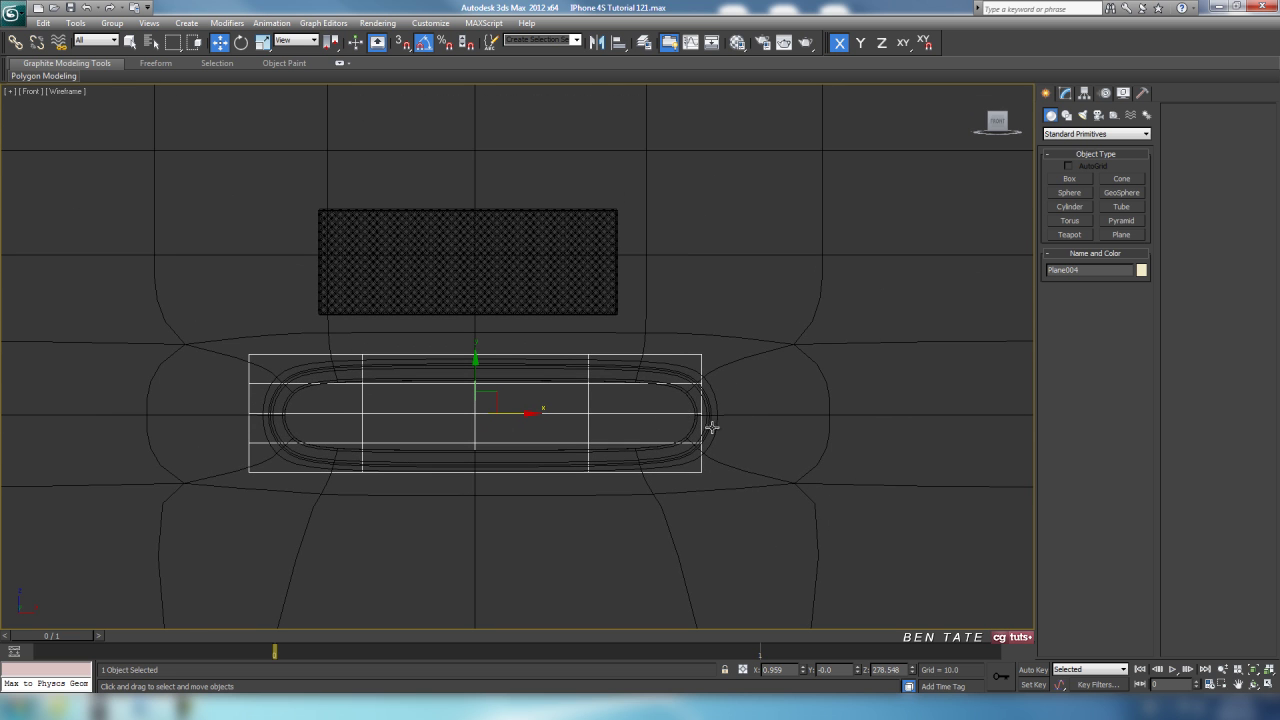
scroll(569, 406, "down", 12)
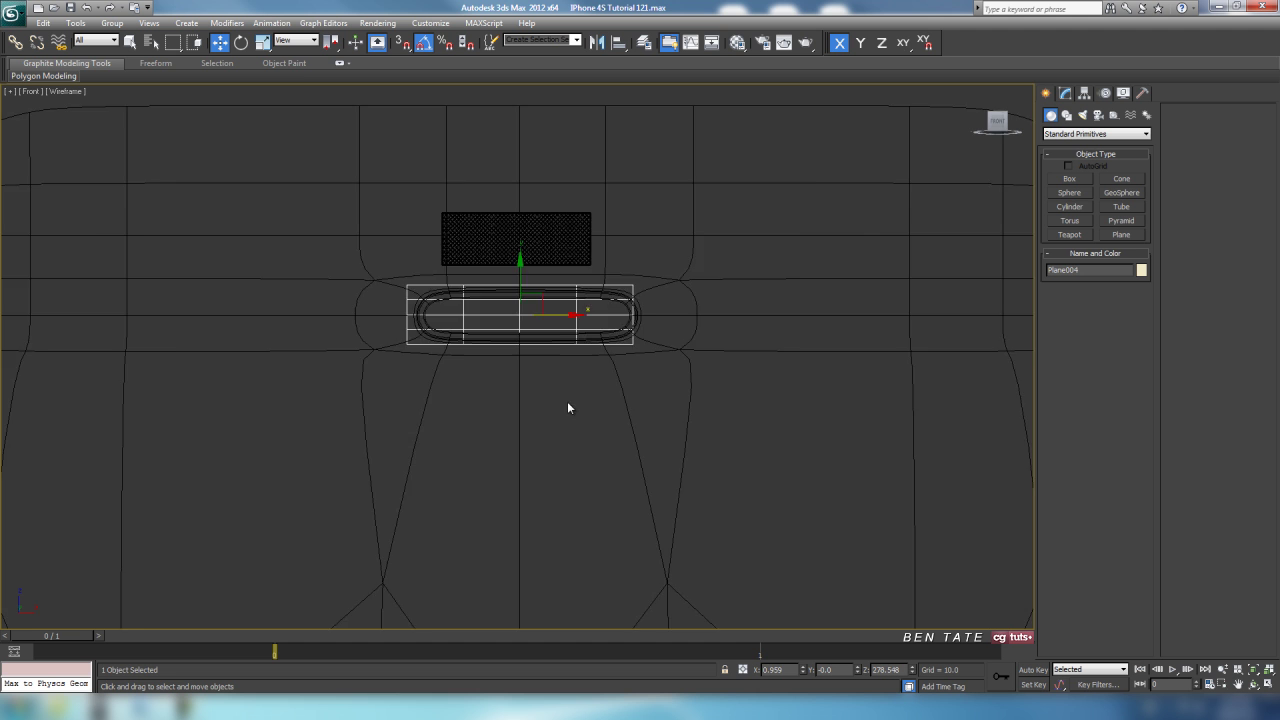
middle_click_drag(600, 337, 528, 306)
scroll(541, 393, "up", 3)
scroll(541, 393, "up", 9)
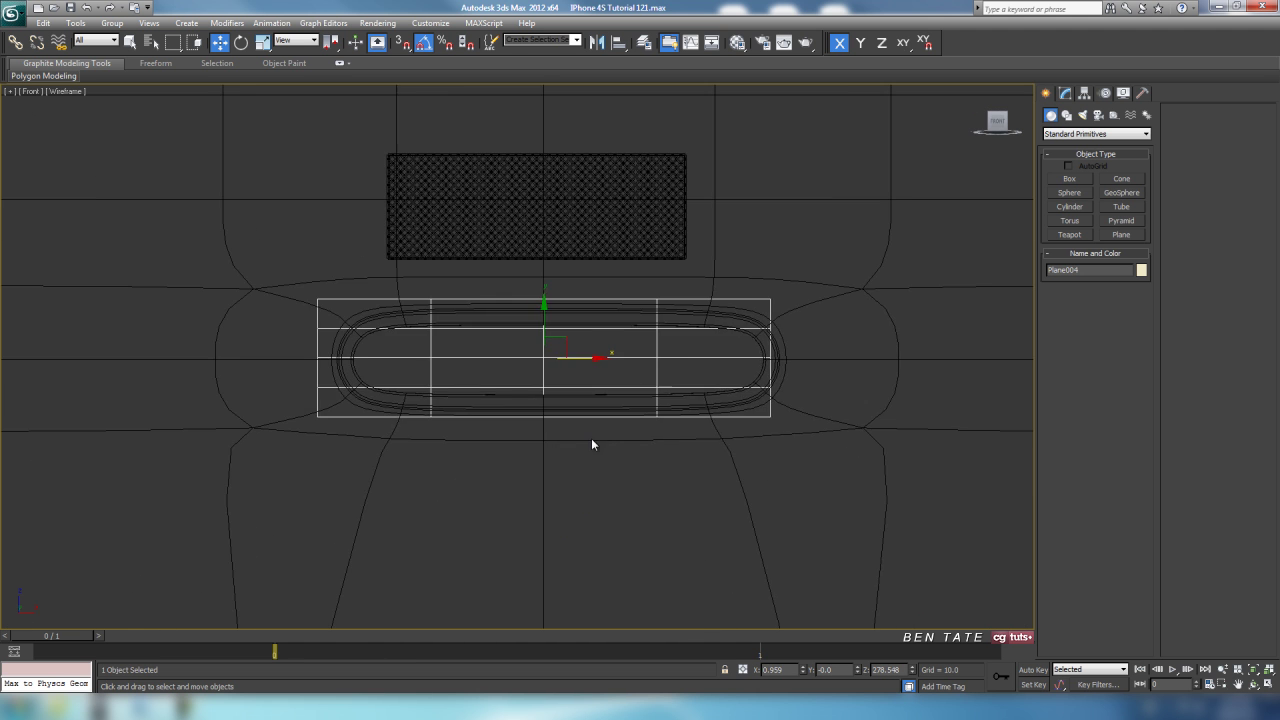
scroll(548, 421, "down", 3)
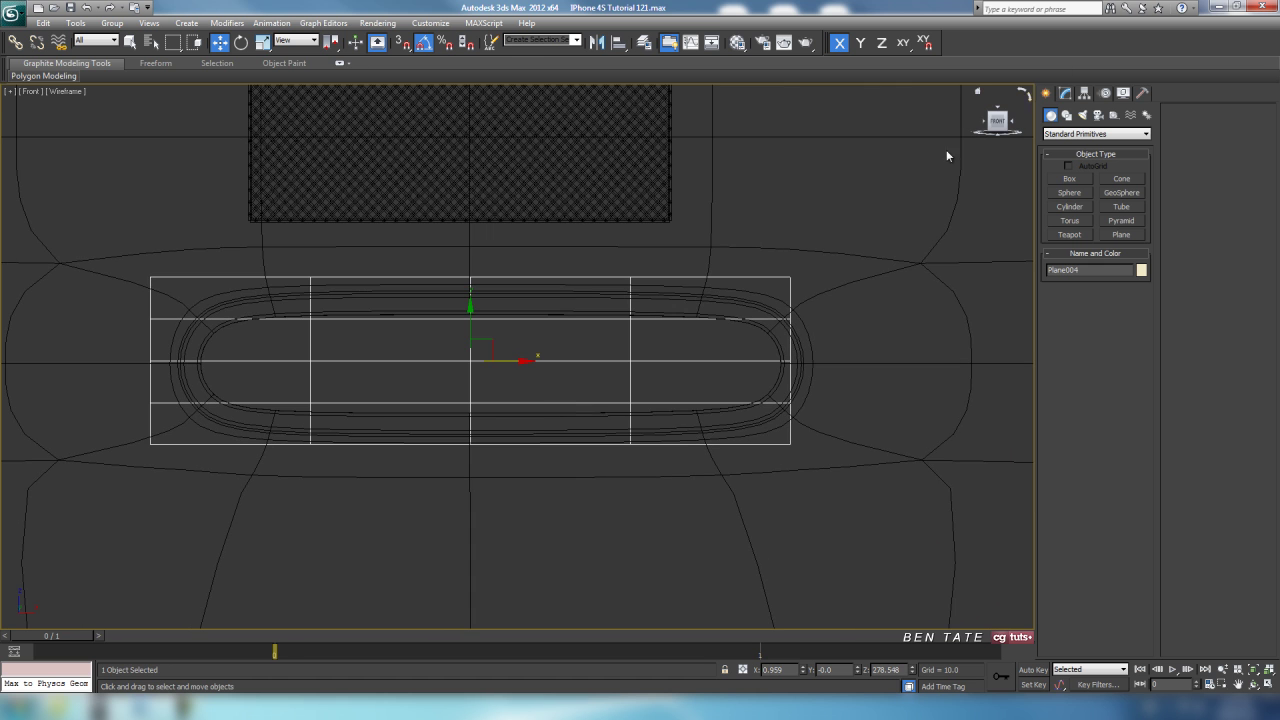
Step: Set the plane's length to 15 and its width to 60
left_click(1065, 92)
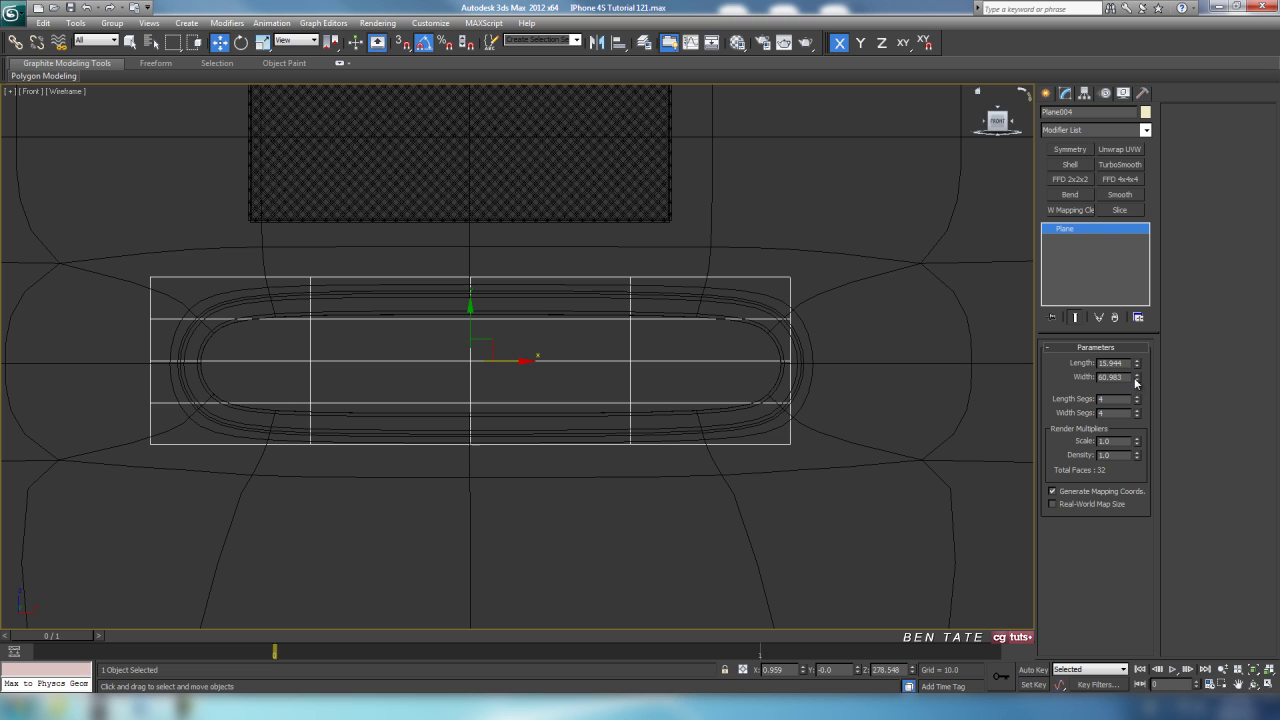
type("15")
key("Tab")
type("60")
key("Return")
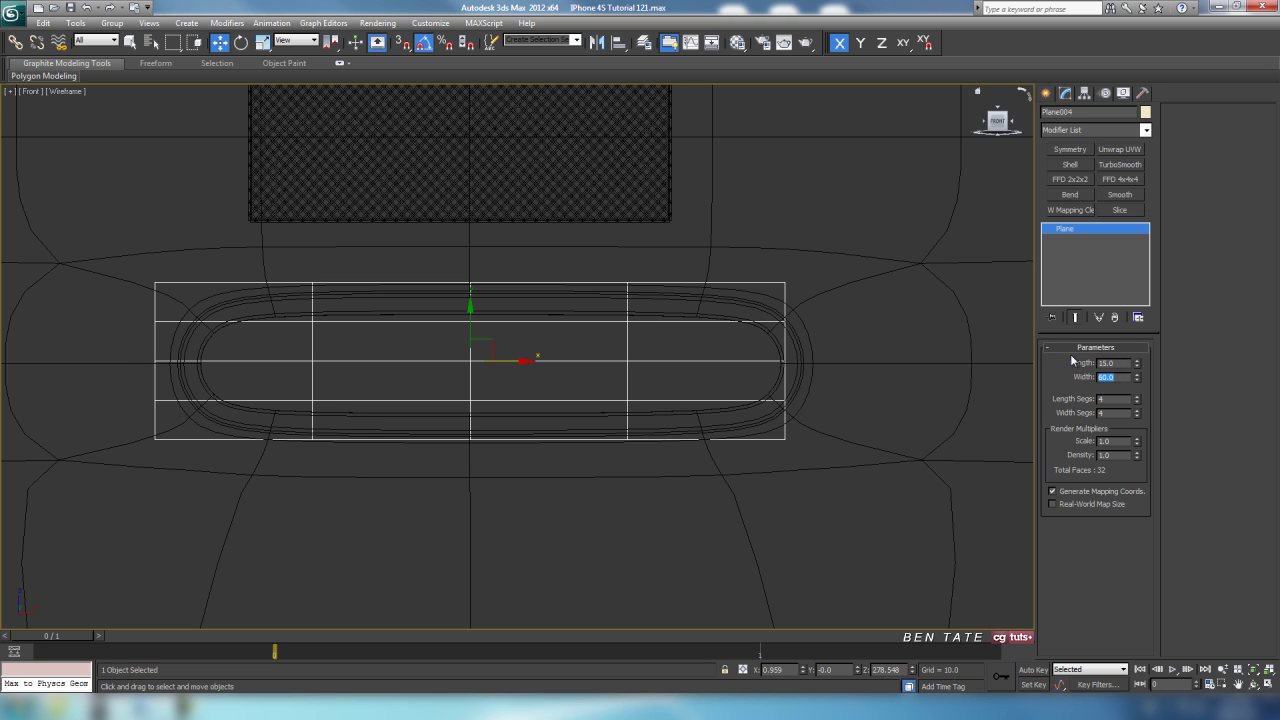
Step: Set the plane's length segments to 12
middle_click_drag(717, 441, 711, 421)
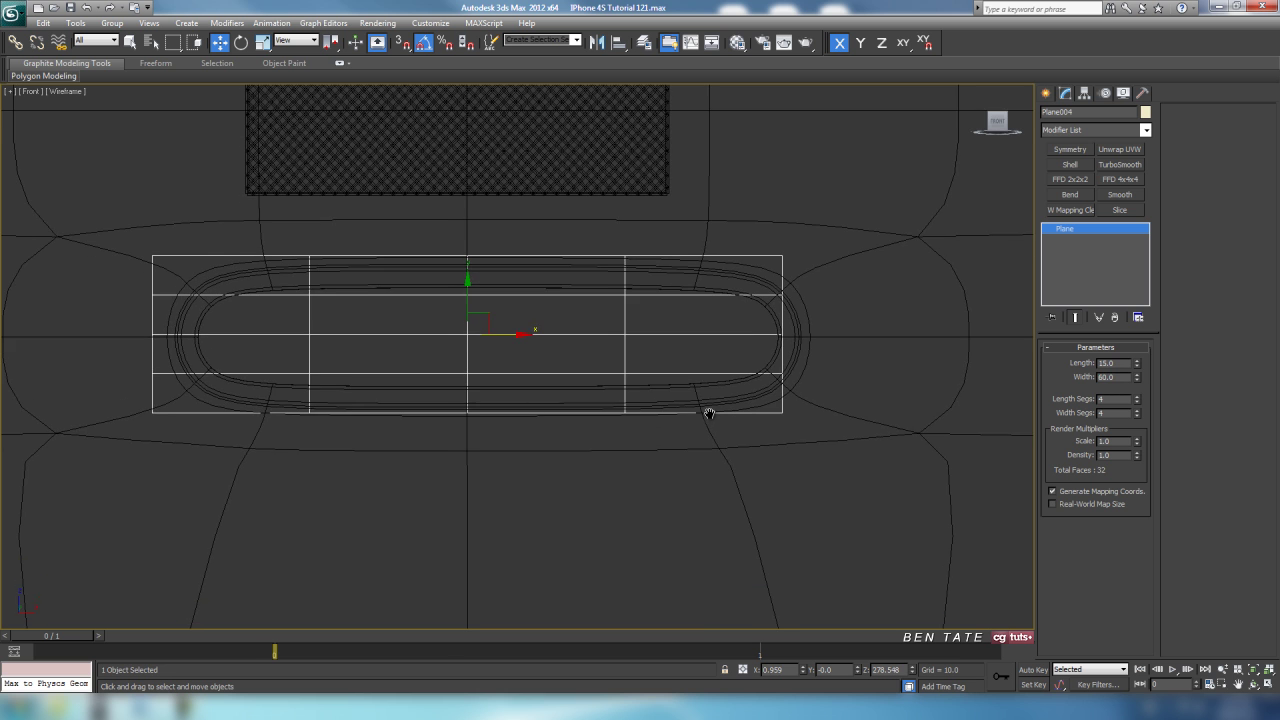
left_click_drag(1136, 404, 1144, 247)
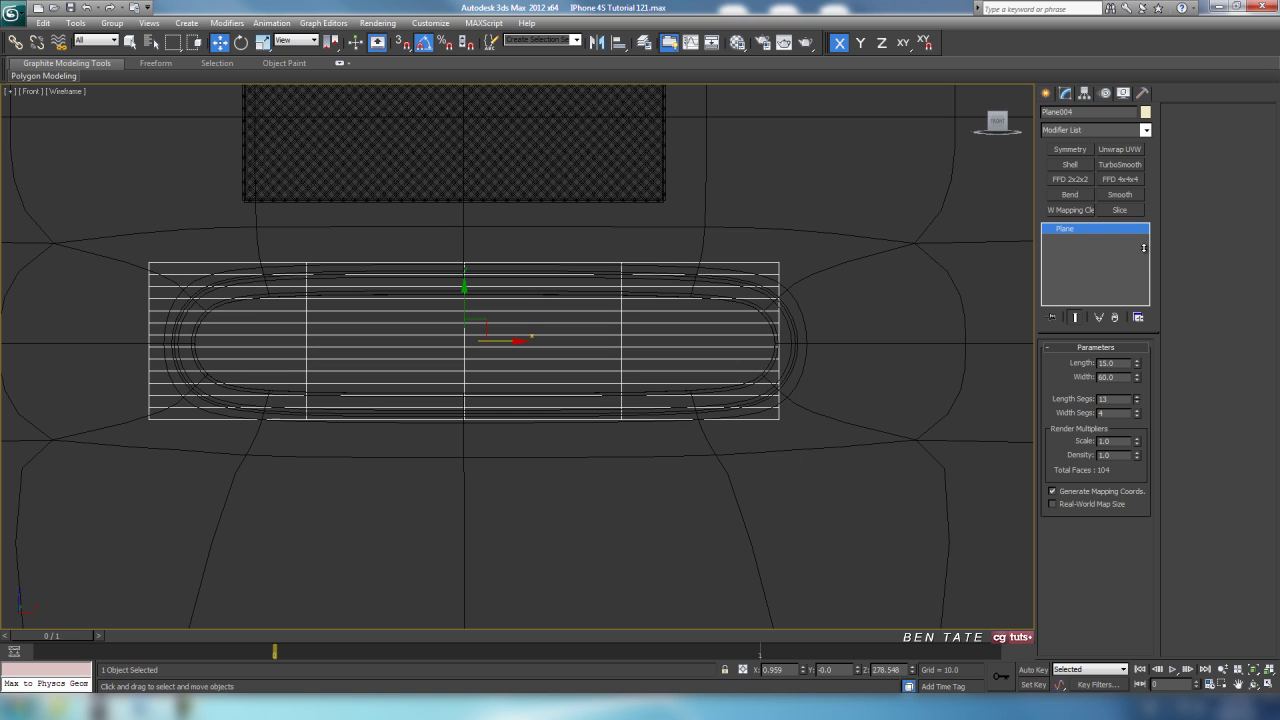
left_click(1137, 397)
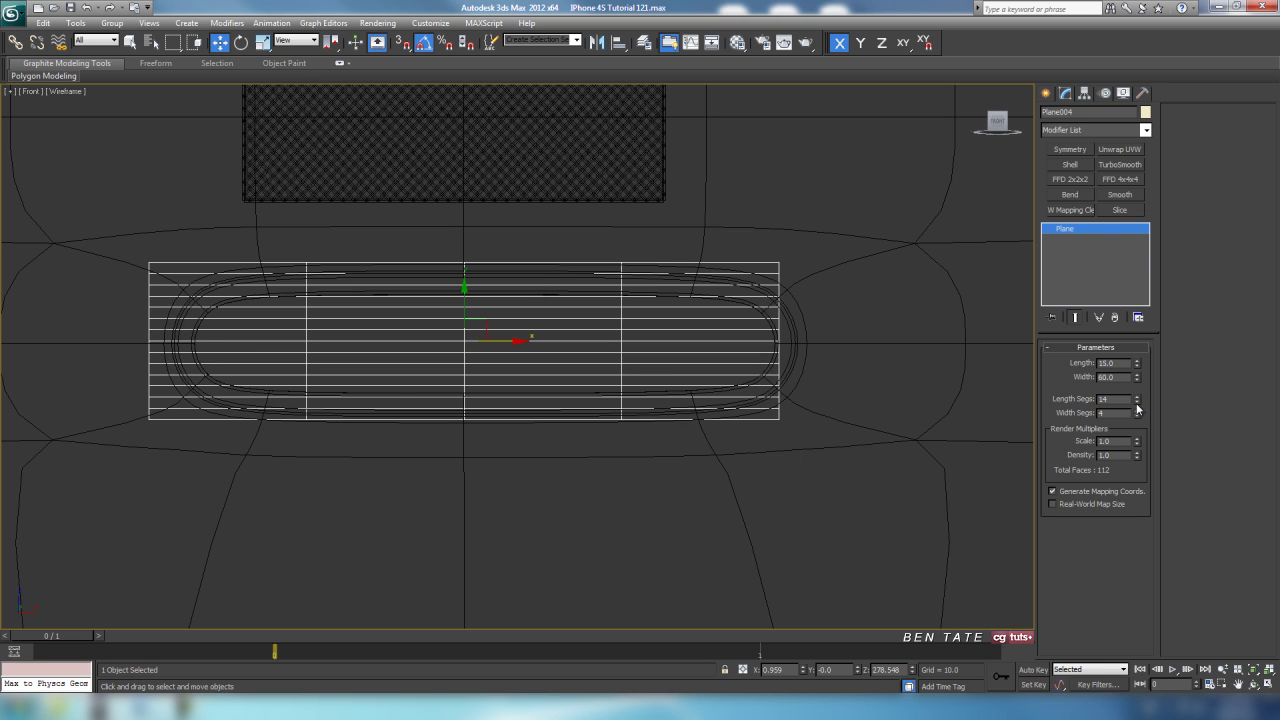
left_click(1137, 403)
left_click(1137, 403)
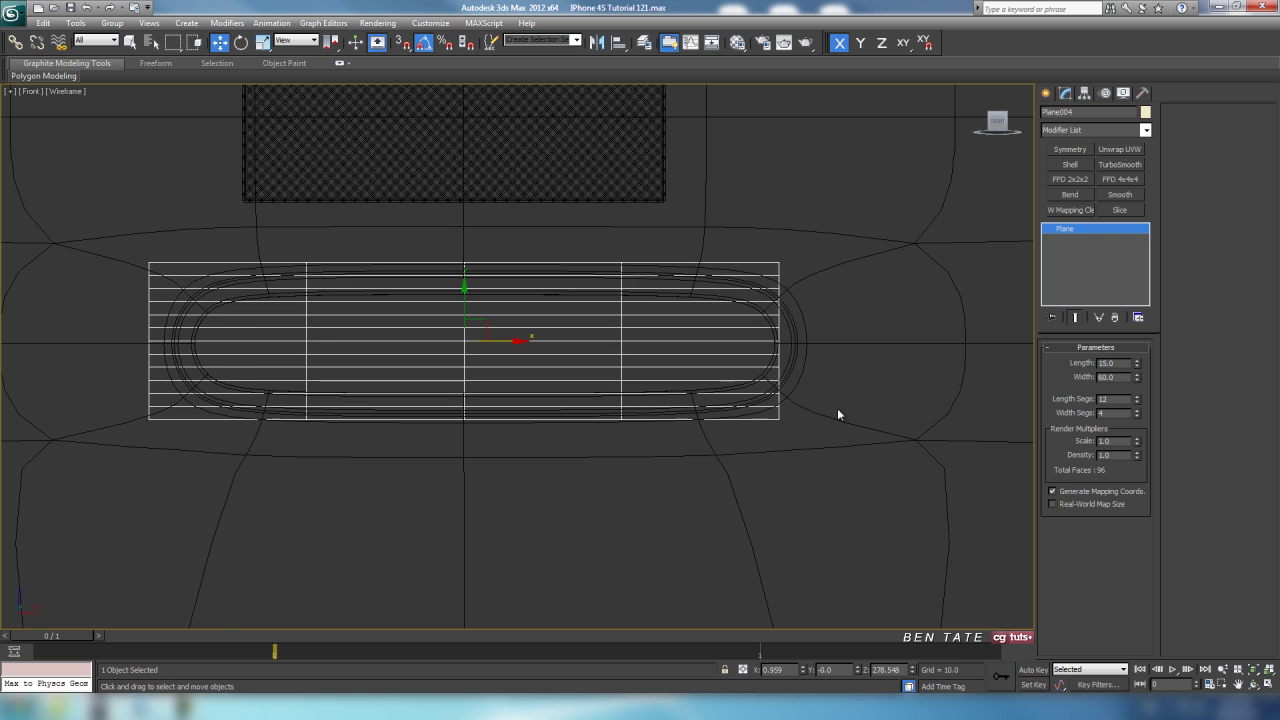
Step: Set the plane's width segments to 50 so that its grid cells are roughly square
middle_click_drag(838, 414, 893, 427)
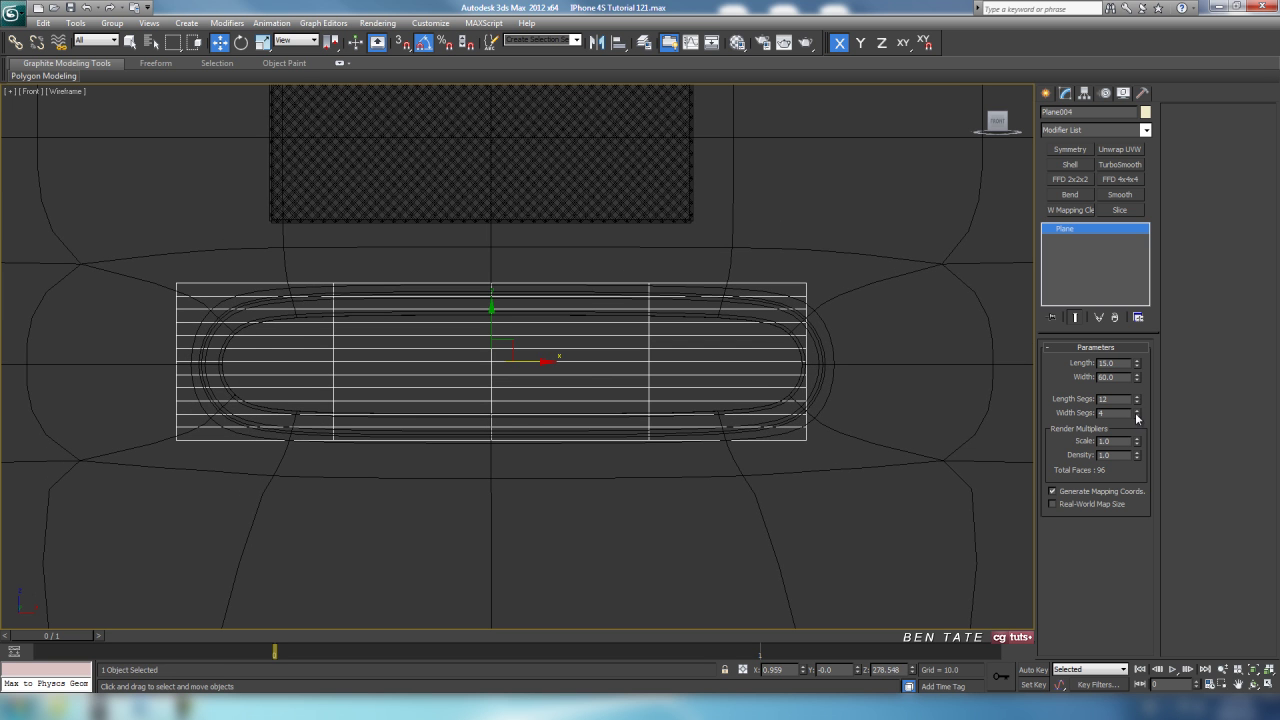
left_click_drag(1136, 413, 1112, 58)
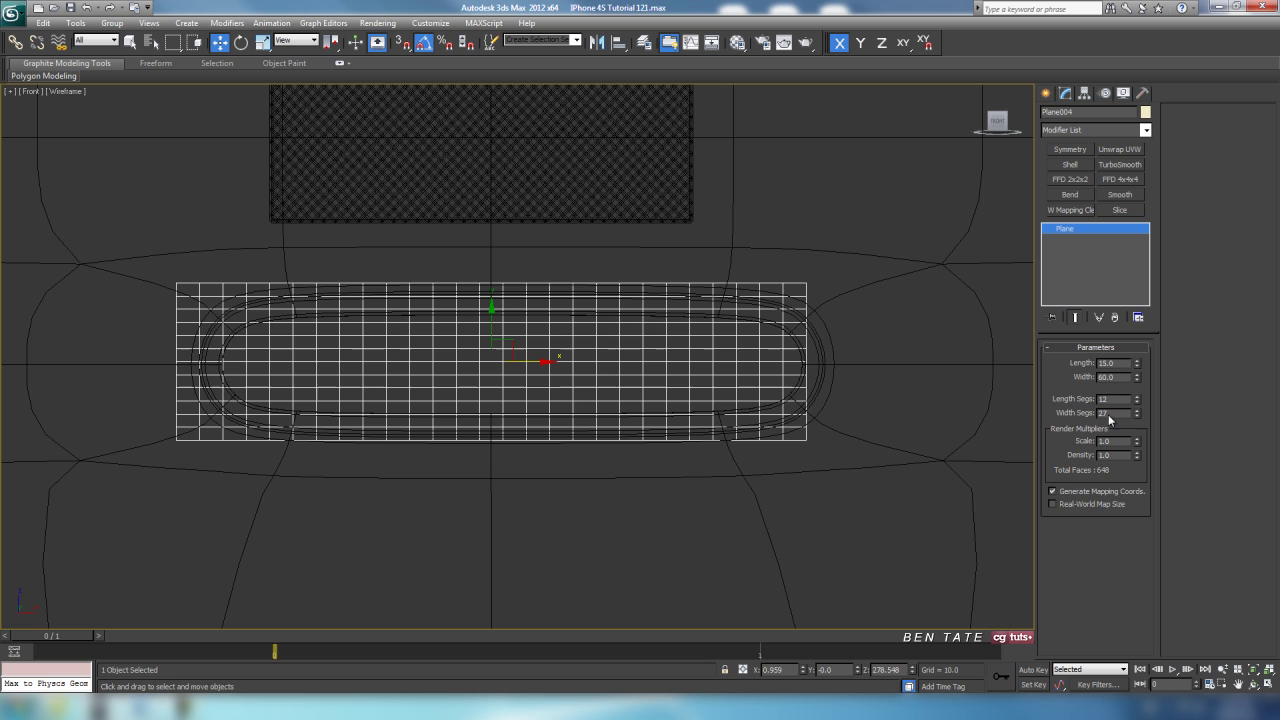
left_click_drag(1137, 413, 1136, 354)
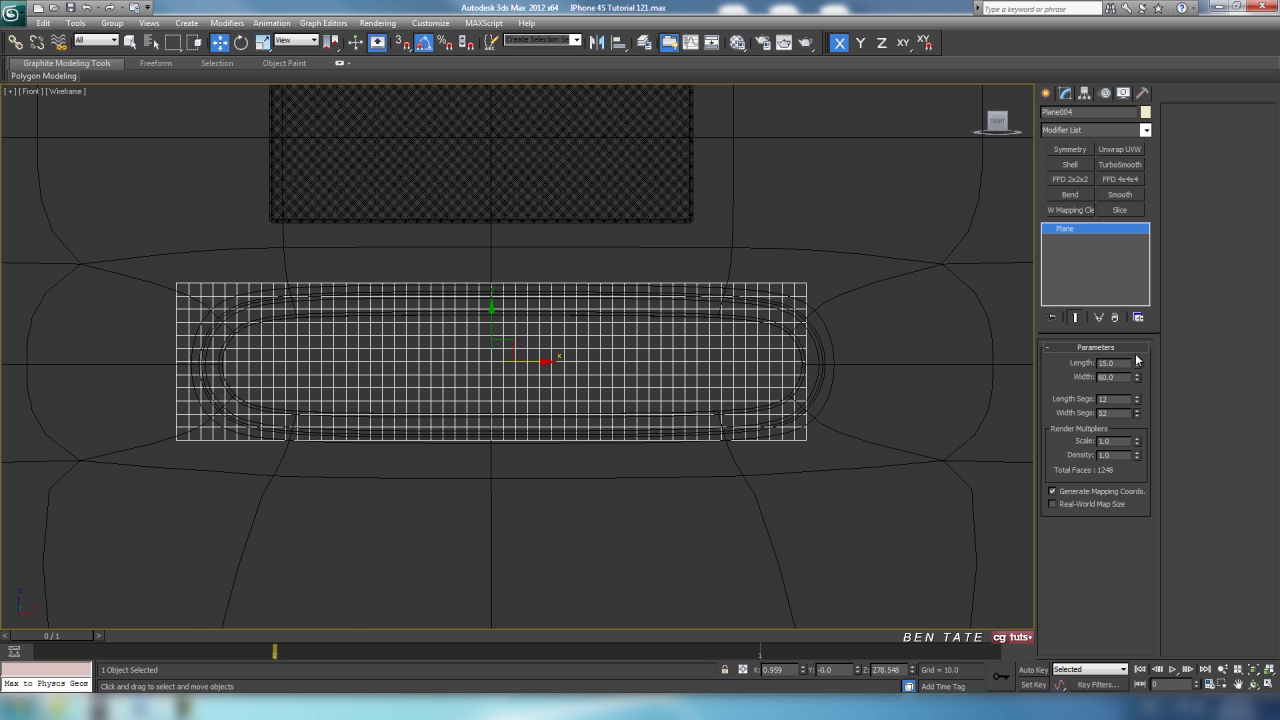
scroll(725, 448, "up", 5)
left_click(1137, 415)
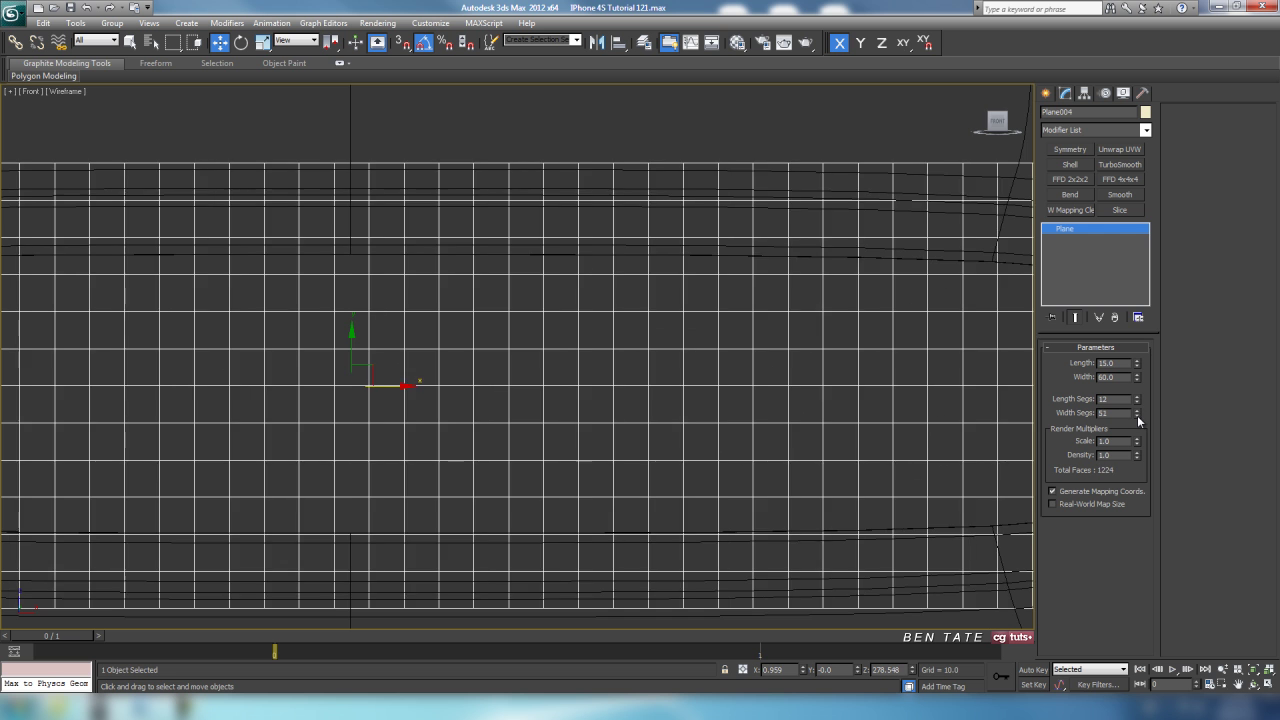
left_click(1137, 415)
middle_click_drag(716, 414, 724, 402)
scroll(724, 402, "down", 4)
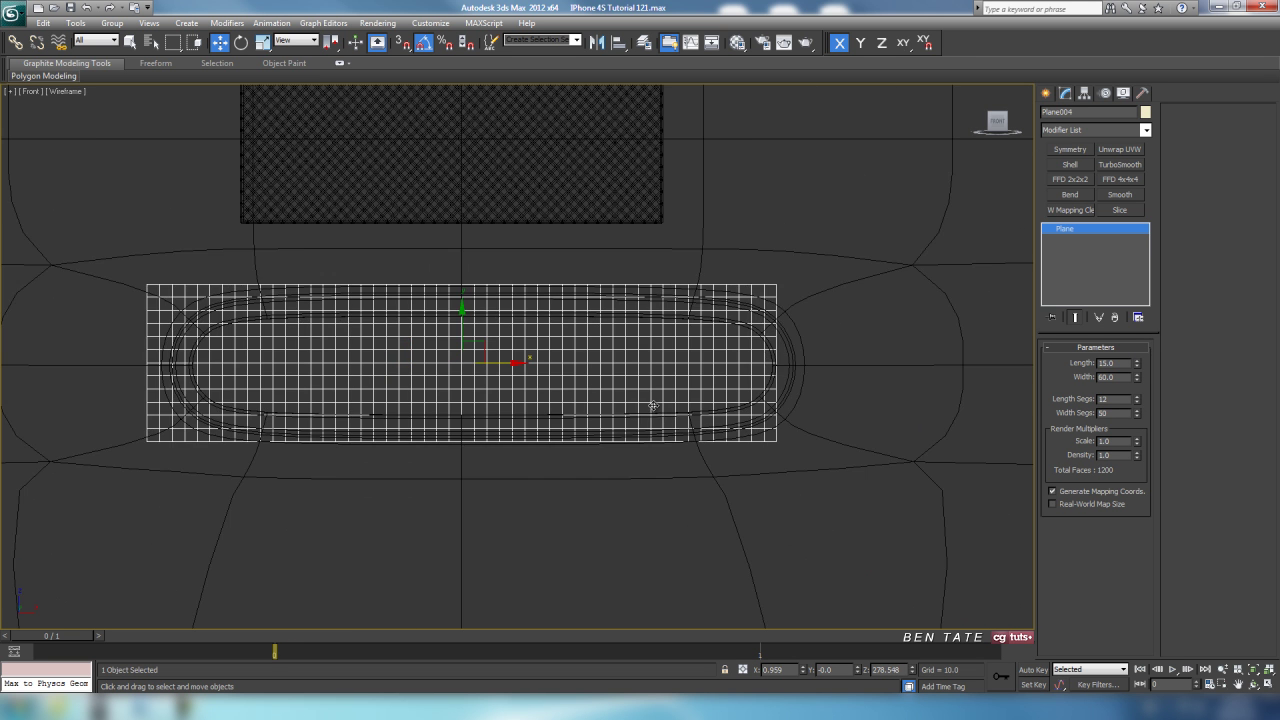
scroll(734, 420, "up", 4)
scroll(743, 428, "down", 3)
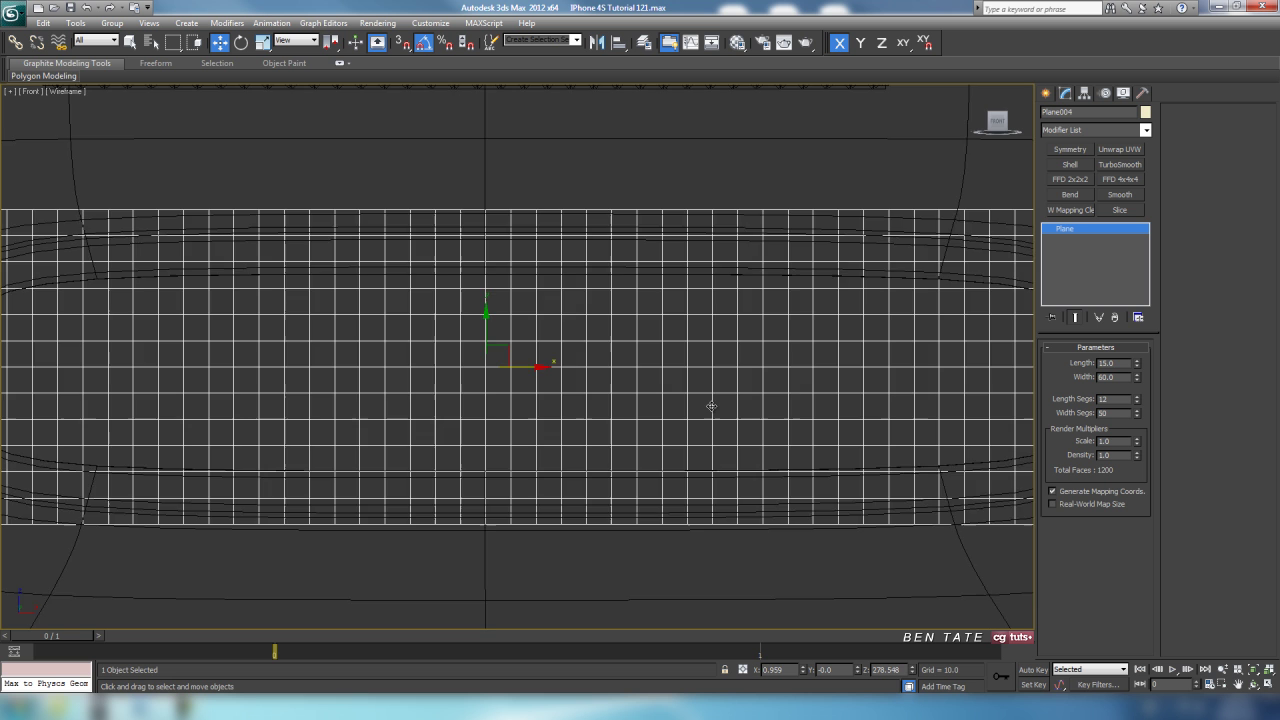
Step: Convert the segmented plane over the earpiece slot to an Editable Poly
middle_click_drag(646, 337, 654, 354)
right_click(657, 356)
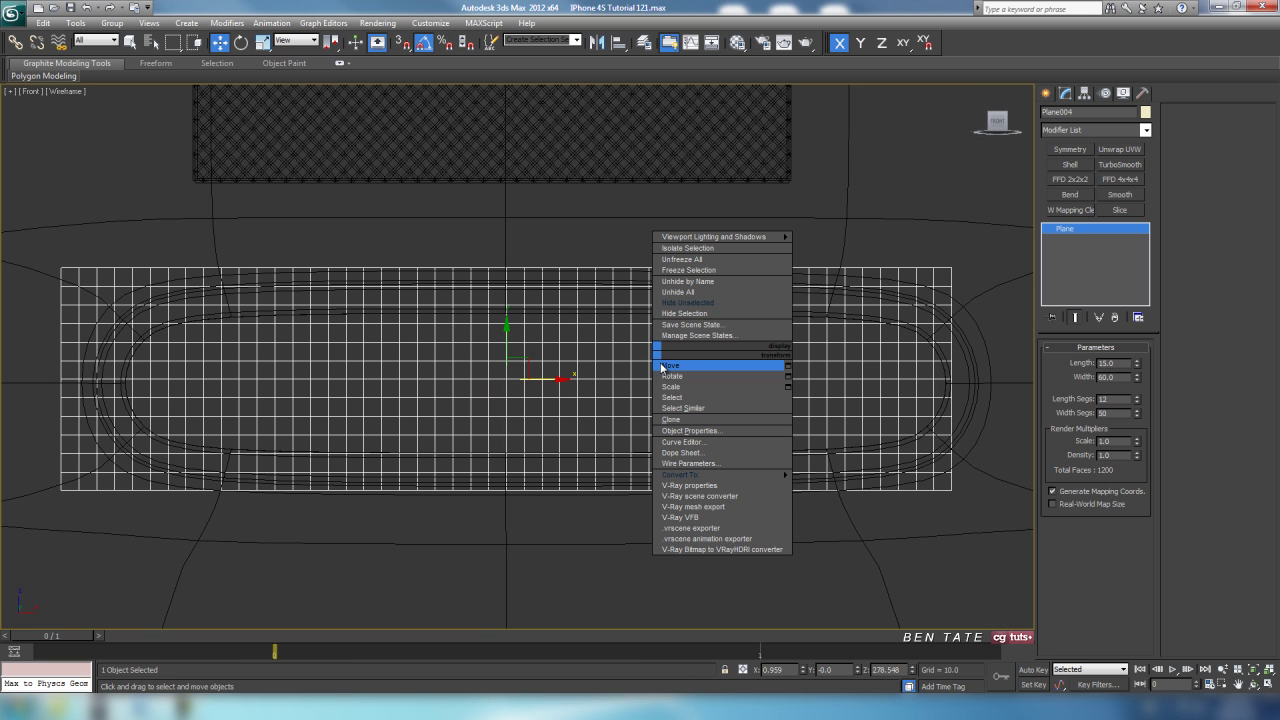
mouse_move(725, 476)
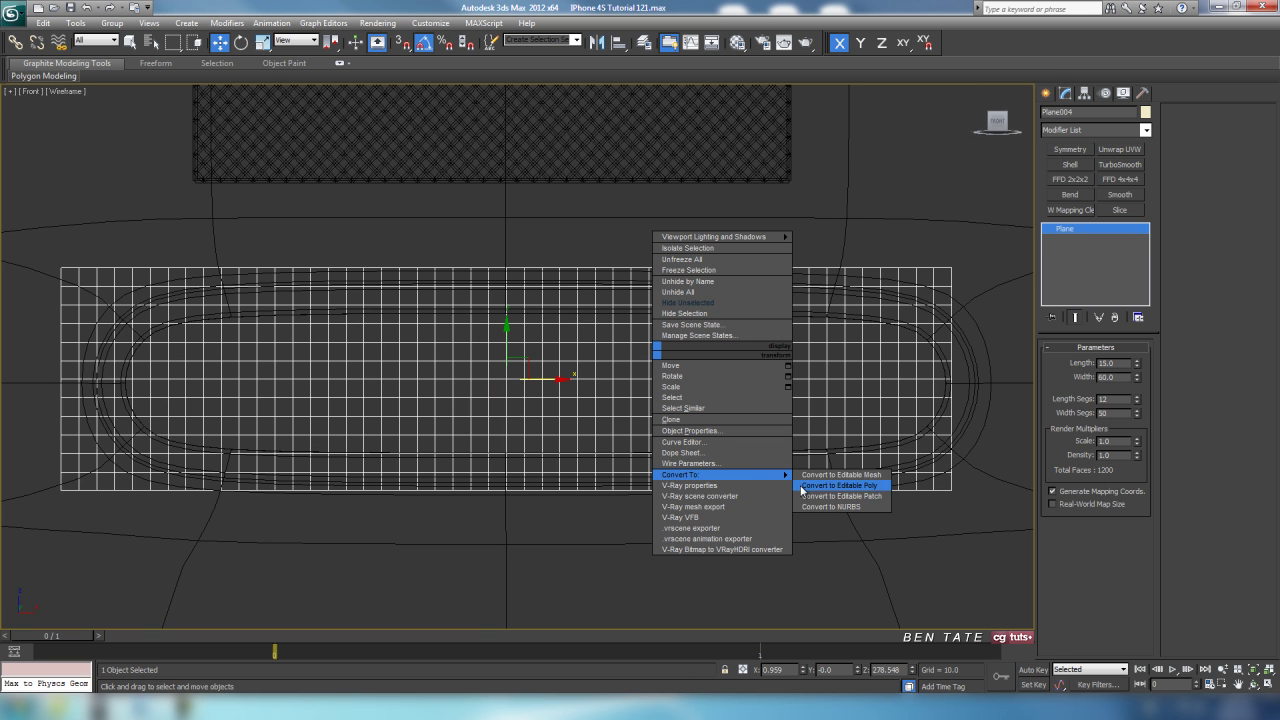
left_click(840, 485)
Step: Connect all of the plane's edges into a diamond pattern, and remove the original grid edges by inverting the edge selection
left_click(1079, 362)
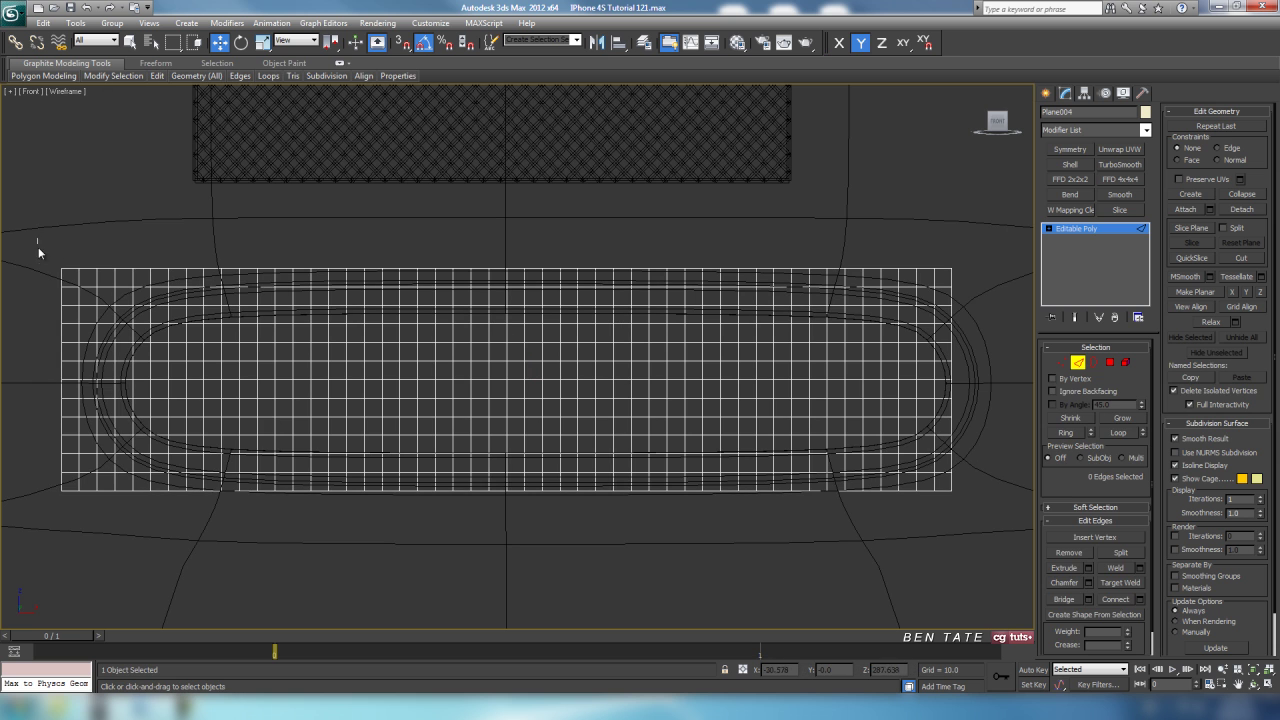
left_click_drag(960, 547, 960, 548)
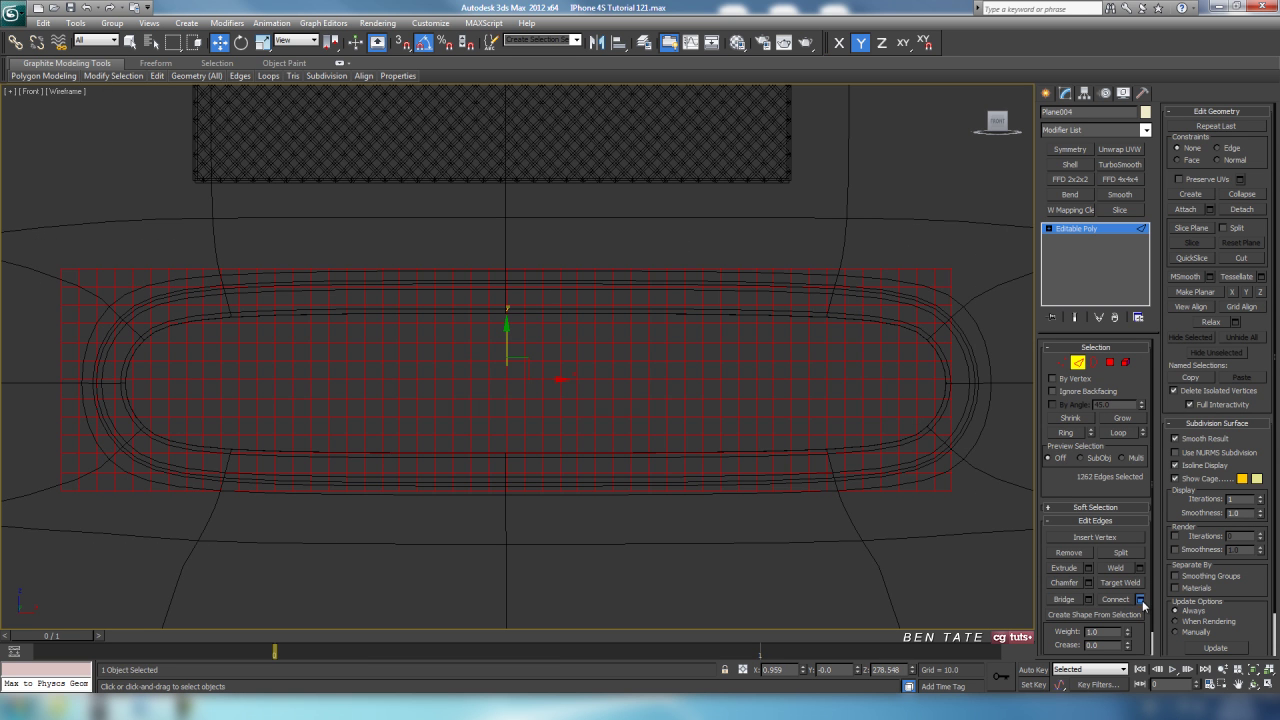
left_click(1142, 600)
left_click(240, 425)
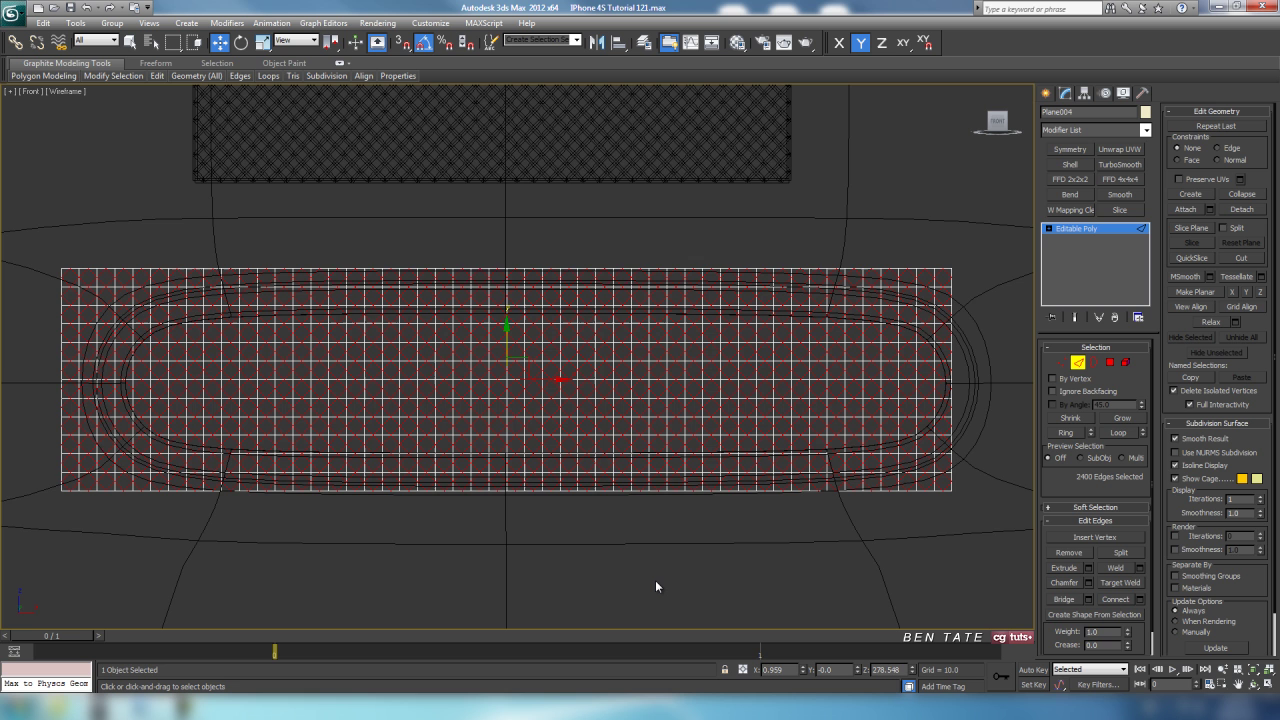
key("ctrl+shift+e")
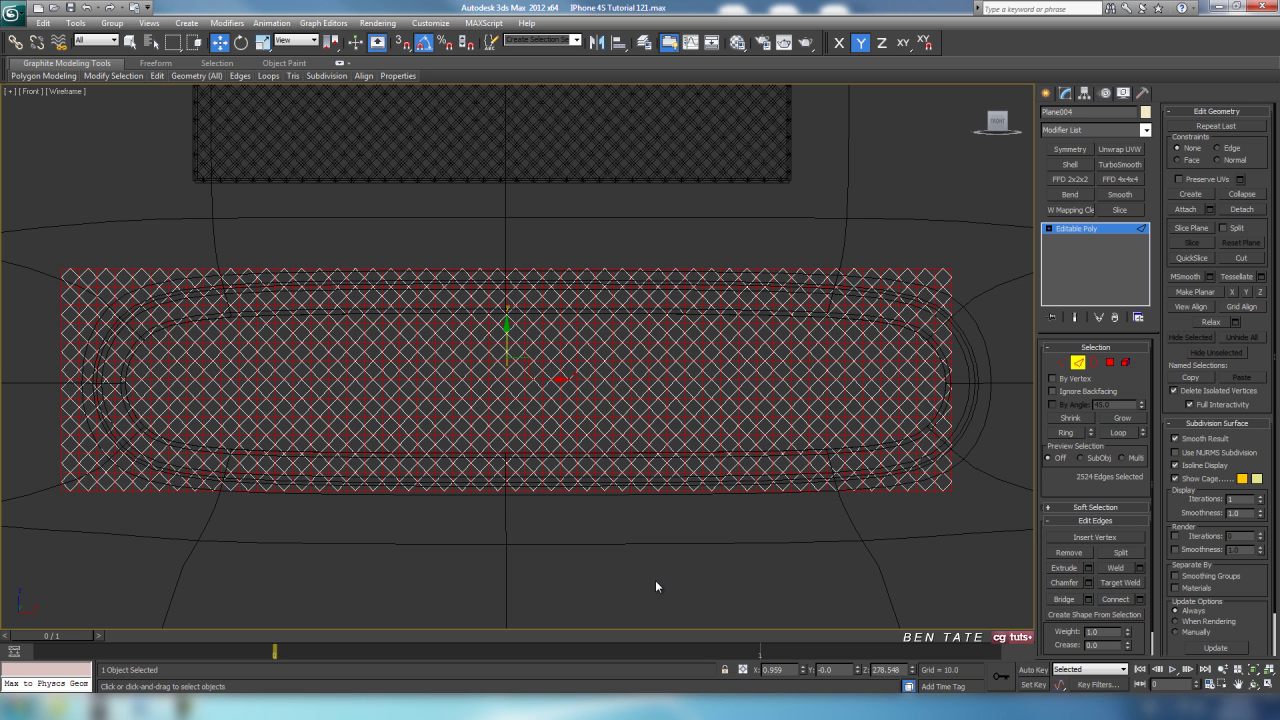
left_click(1084, 367)
Step: Apply a Lattice modifier to the plane using struts only from edges, with a strut radius of 0.15 and Smooth enabled
left_click(1147, 131)
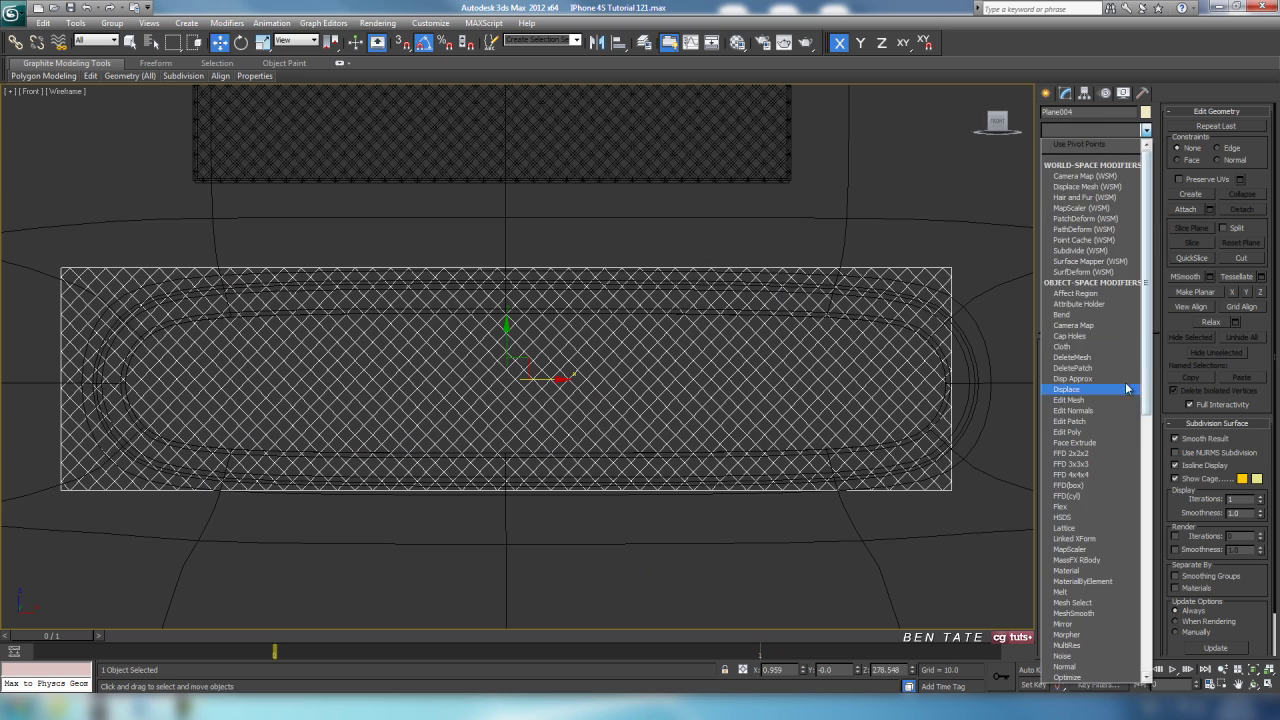
left_click(1064, 527)
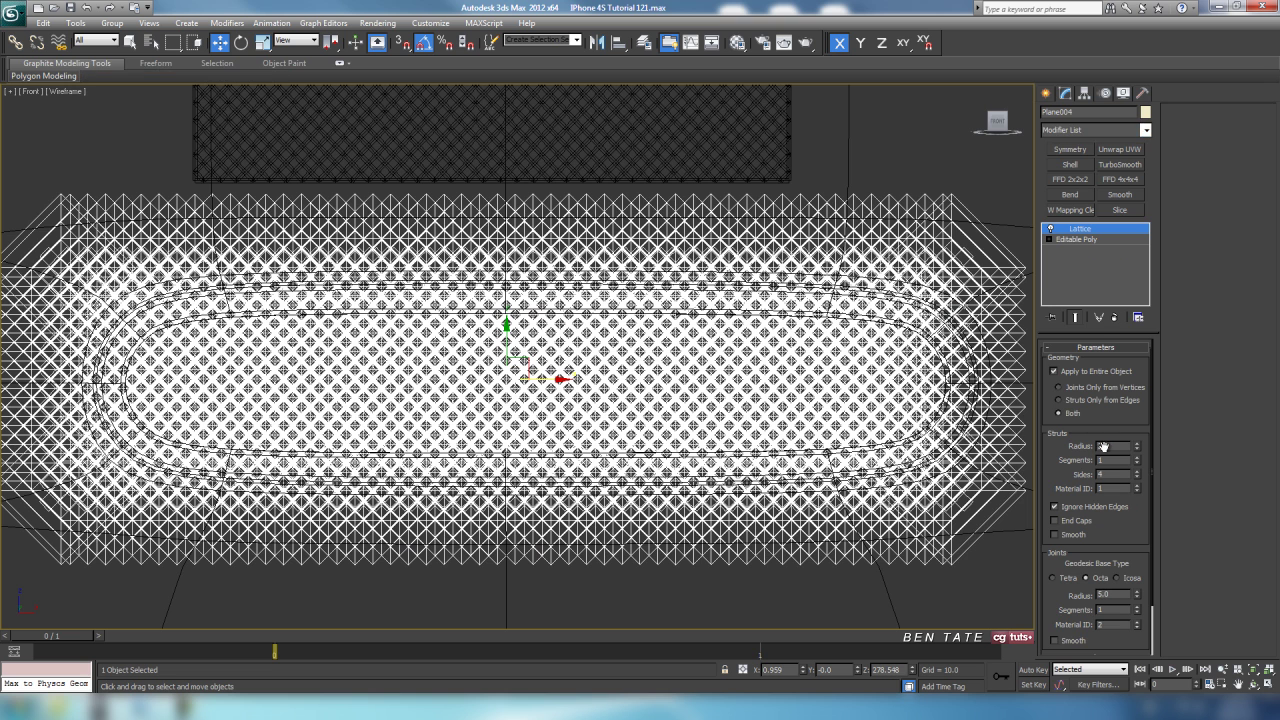
left_click(1070, 400)
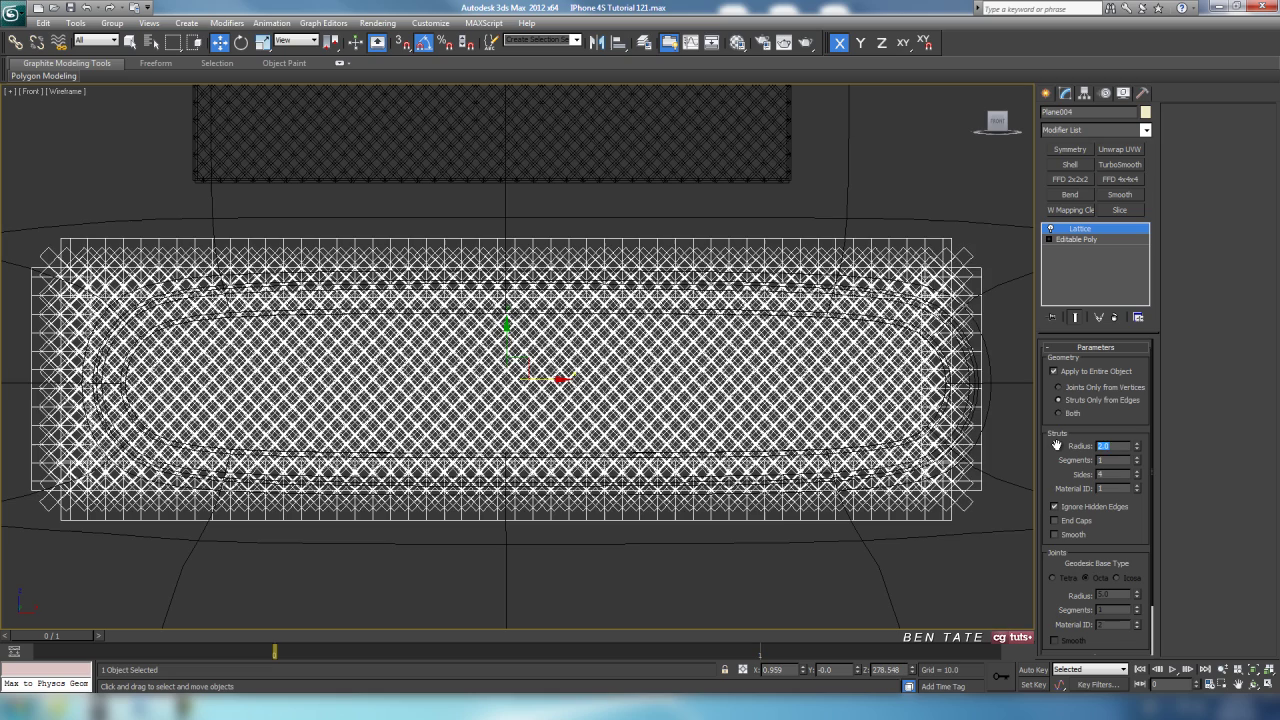
type(".15")
key("Return")
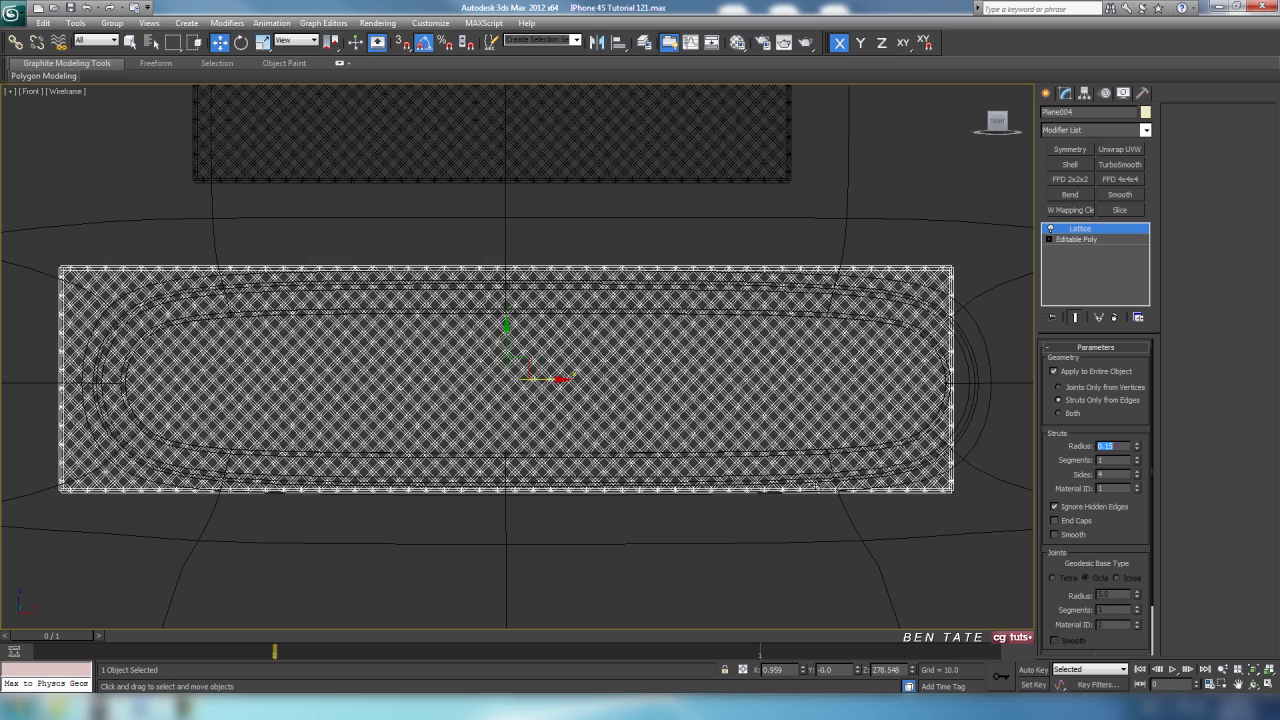
middle_click_drag(814, 484, 830, 477)
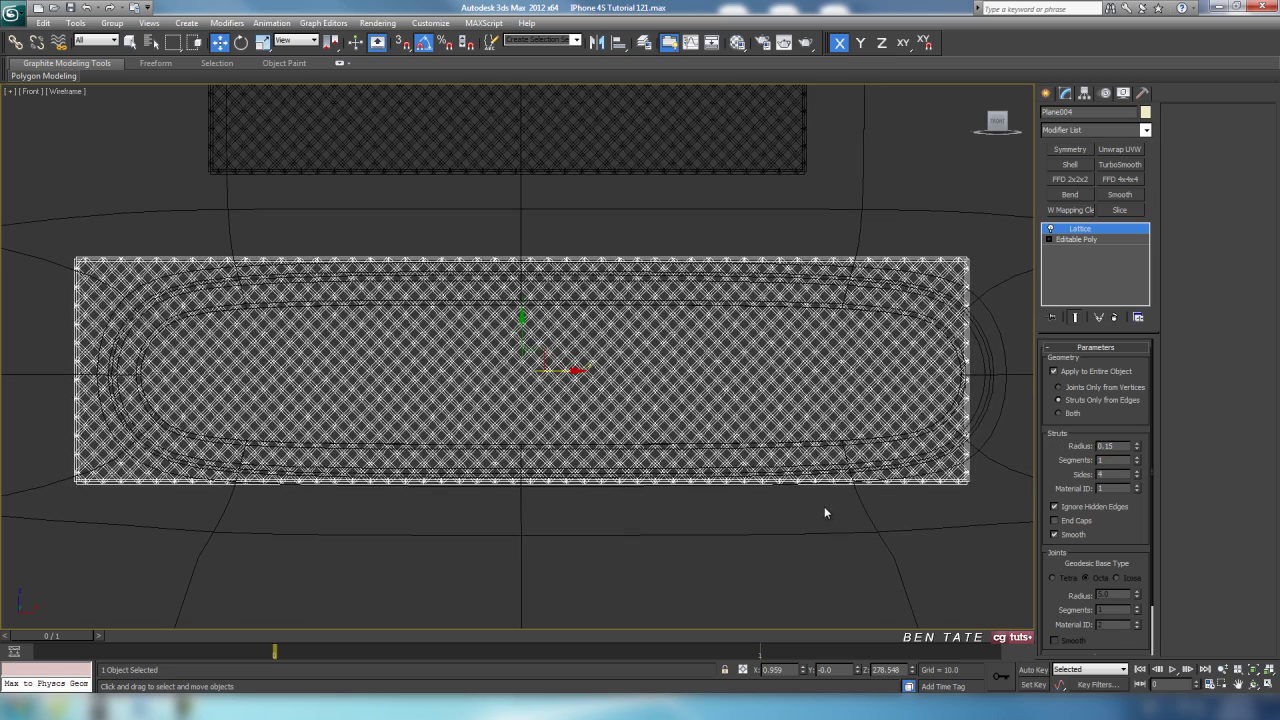
Step: Inspect the shaded lattice mesh against the earpiece slot in the Front view and from the side in Perspective
key("F3")
scroll(539, 505, "up", 5)
scroll(539, 505, "down", 6)
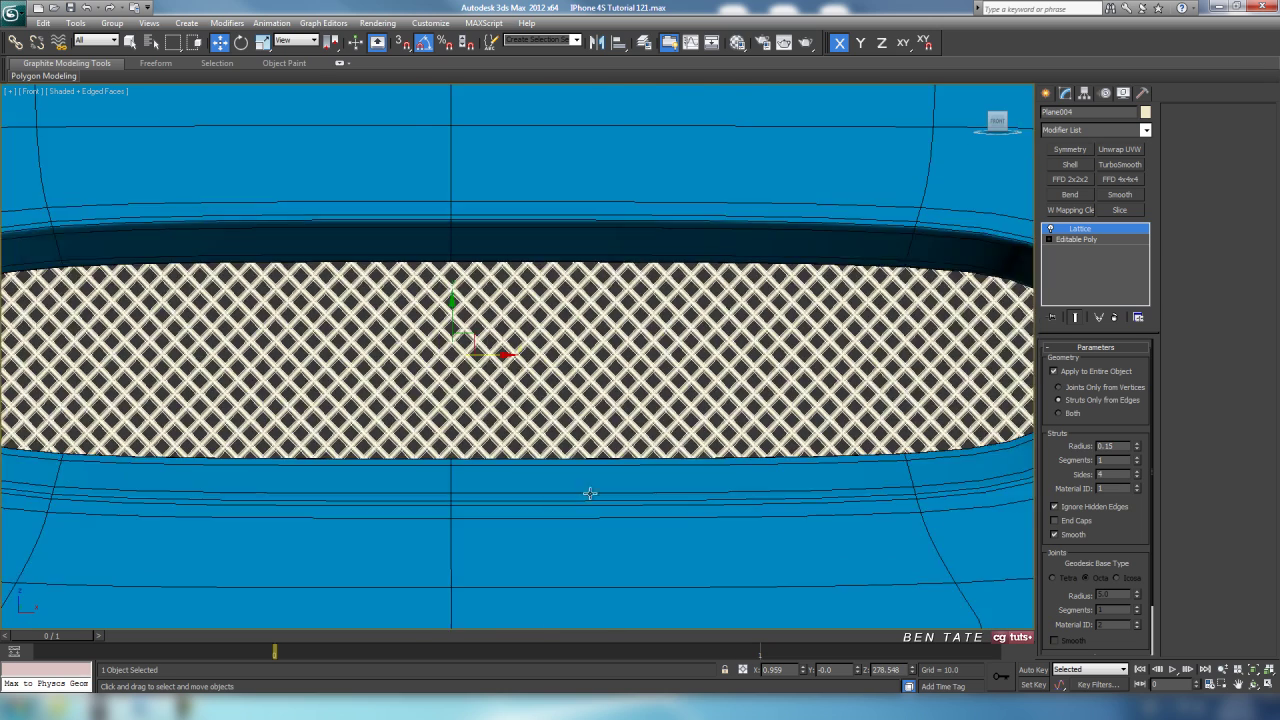
key("alt+w")
key("alt+w")
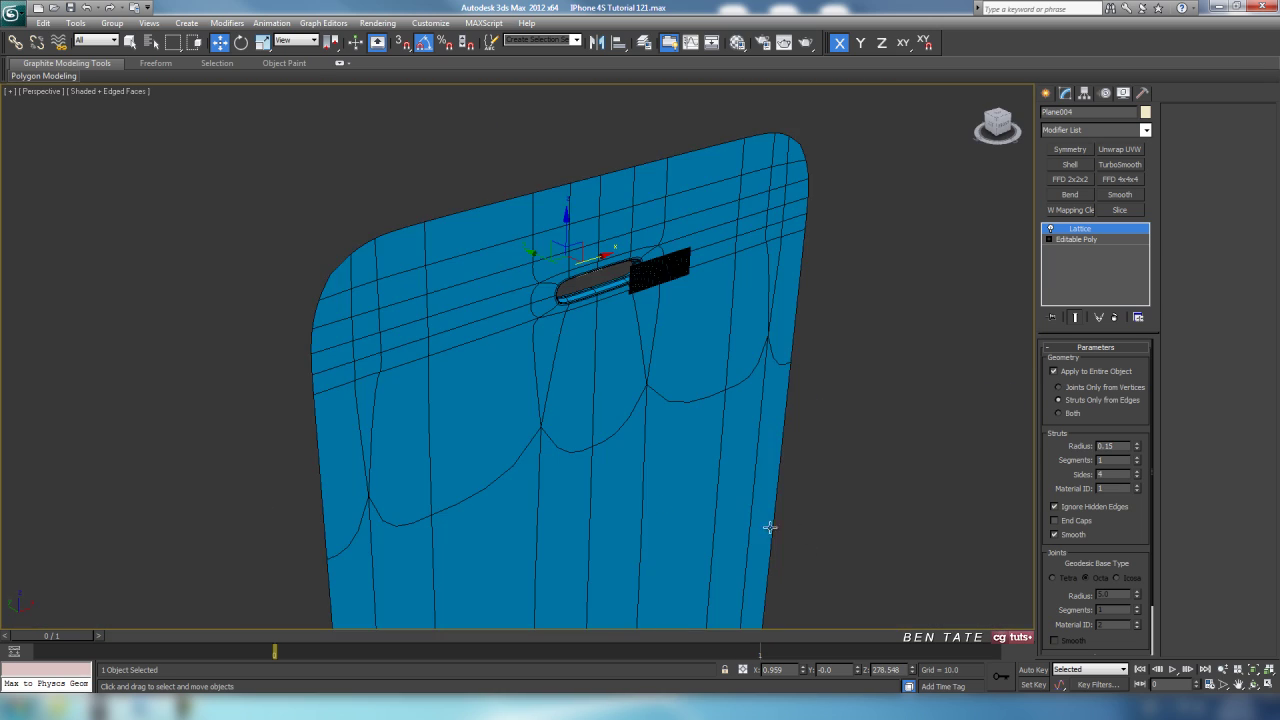
middle_click_drag(769, 526, 712, 505, "alt")
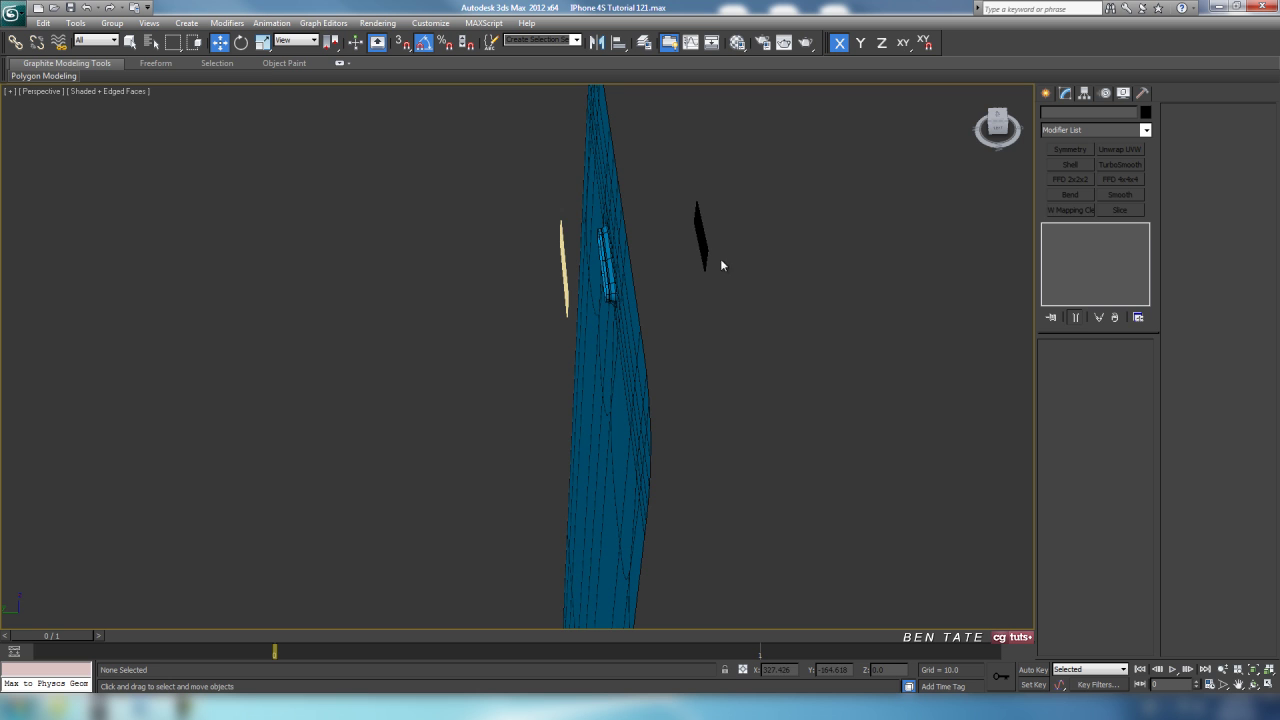
Step: Delete the leftover black plane and move the lattice mesh along Y to the back edge of the earpiece slot in the Bottom view
left_click_drag(716, 249, 720, 252)
key("Delete")
left_click_drag(565, 272, 566, 274)
key("alt+w")
right_click(360, 273)
key("alt+w")
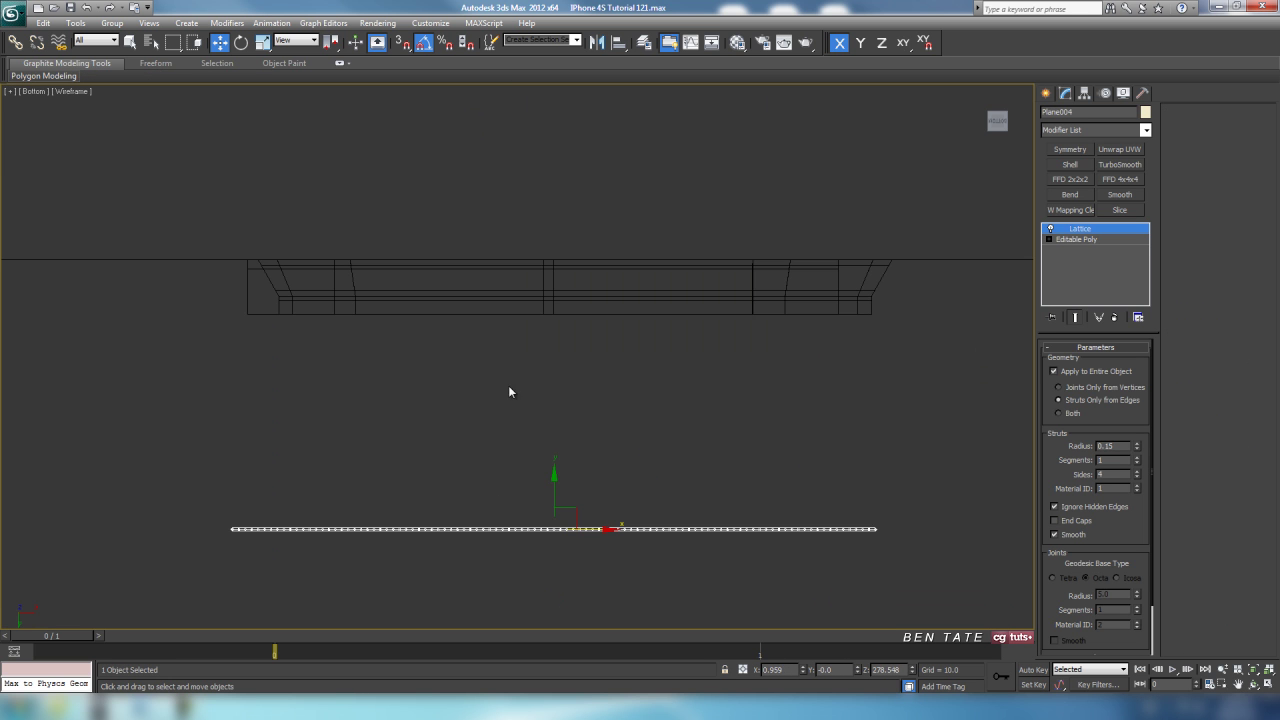
left_click_drag(545, 479, 583, 274)
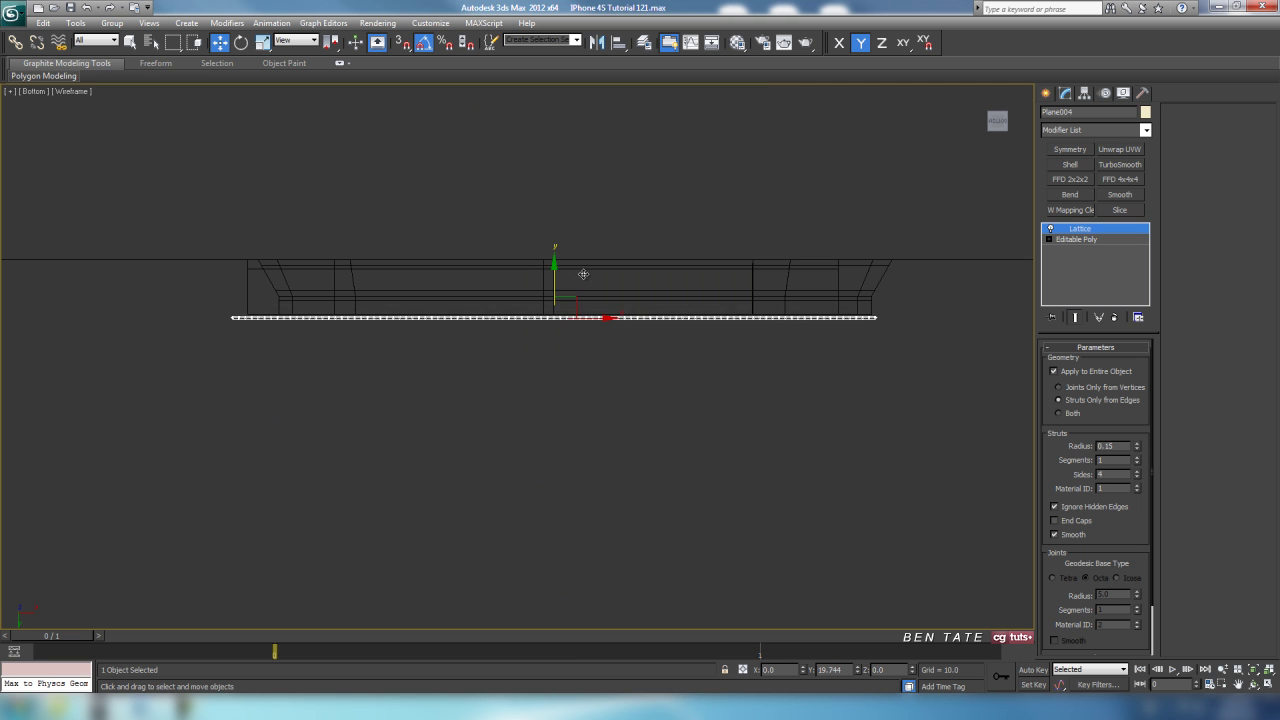
Step: Examine the lattice mesh inside the earpiece slot up close in the Perspective view, shaded without edges
key("alt+w")
right_click(745, 518)
key("alt+w")
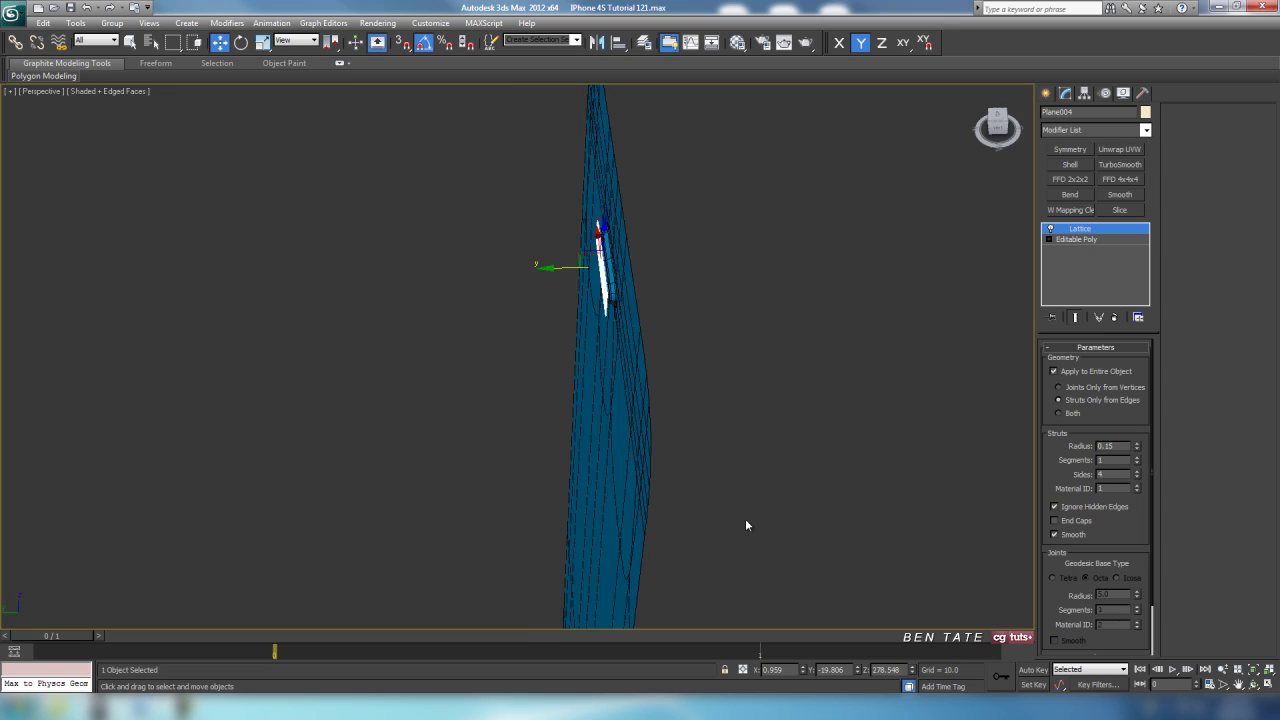
key("z")
mouse_move(747, 516)
middle_mouse_down("alt")
mouse_move(623, 471)
mouse_move(582, 406)
mouse_move(557, 423)
mouse_move(586, 389)
mouse_move(553, 412)
middle_mouse_up("alt")
scroll(586, 389, "up", 5)
key("F3")
key("F3")
key("F4")
mouse_move(466, 439)
middle_mouse_down("alt")
mouse_move(434, 449)
mouse_move(423, 489)
mouse_move(409, 489)
mouse_move(570, 472)
mouse_move(749, 400)
middle_mouse_up("alt")
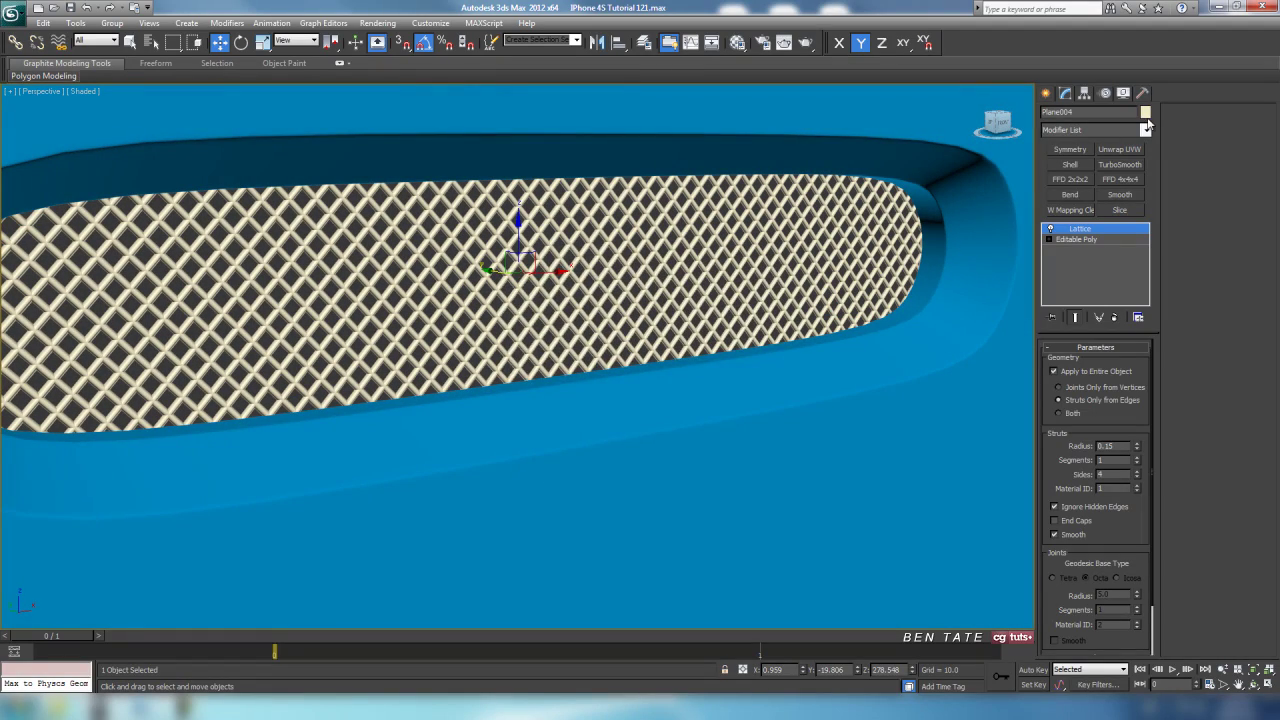
Step: Set the lattice mesh's object color to black and assign it the 08 - Default material
left_click(1145, 112)
left_click(708, 425)
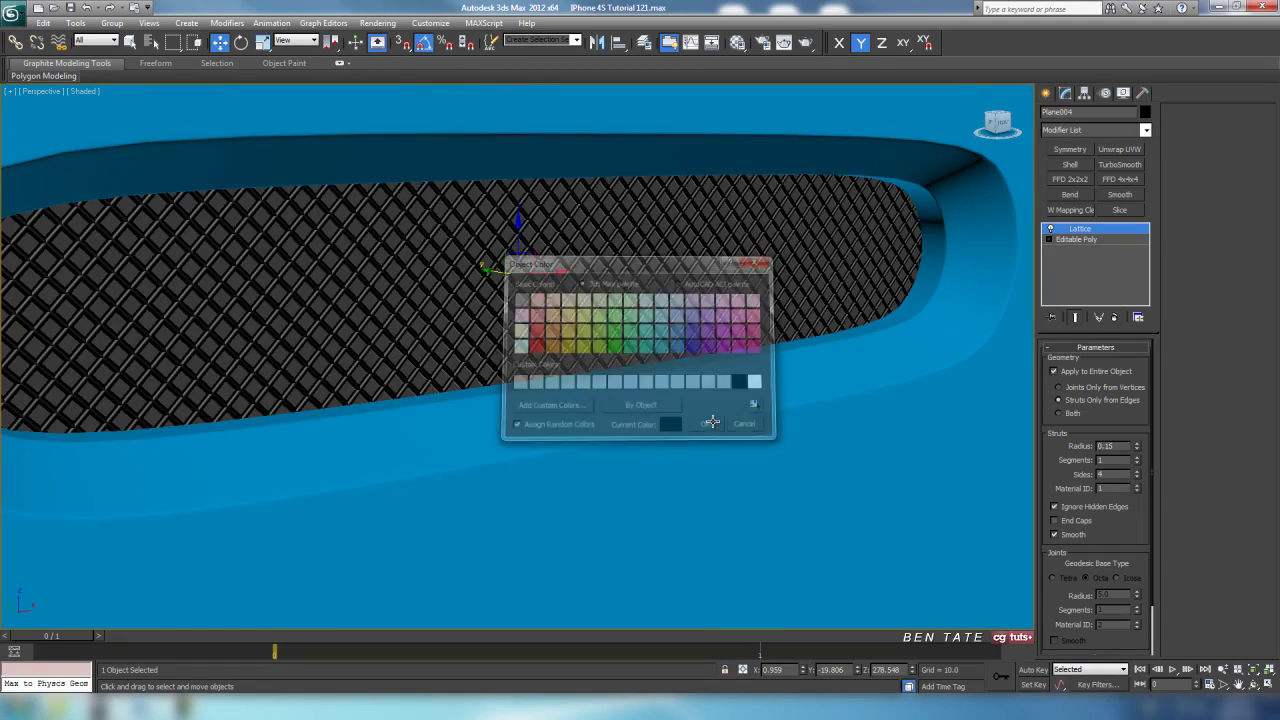
key("m")
left_click(787, 285)
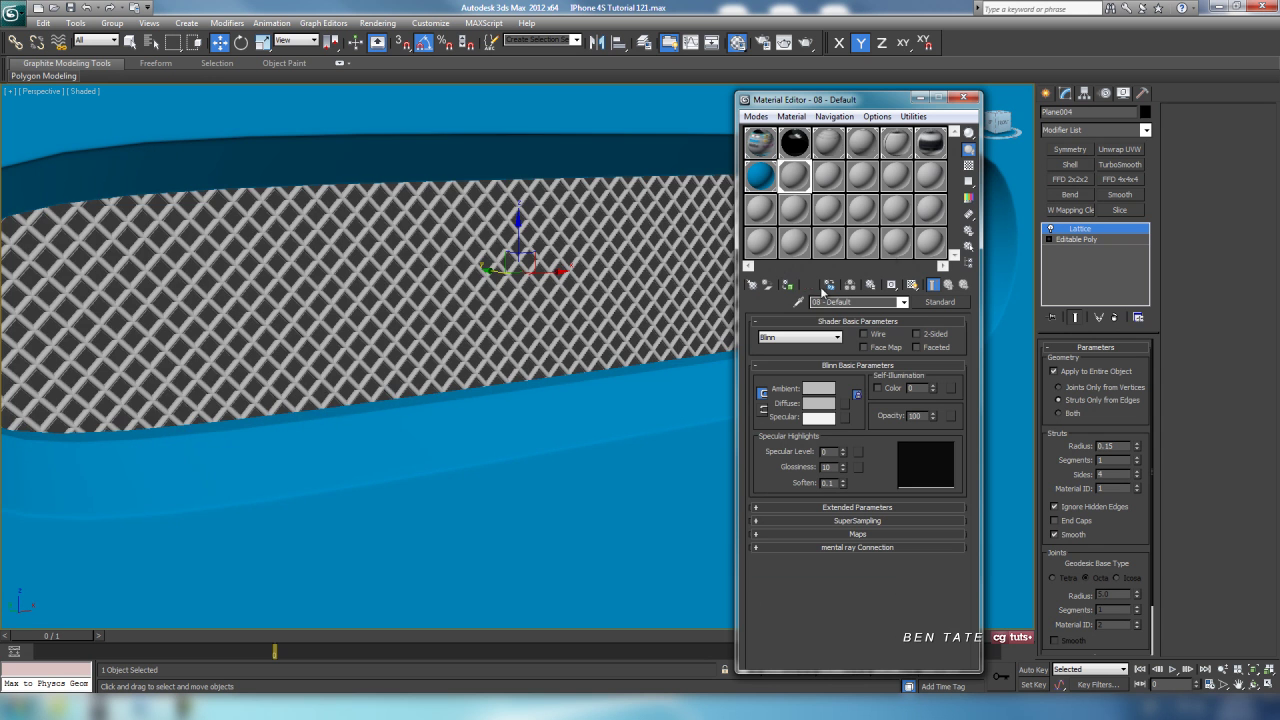
left_click(964, 98)
Step: Deselect the mesh and unhide all objects of the phone in the Front view
scroll(746, 371, "down", 8)
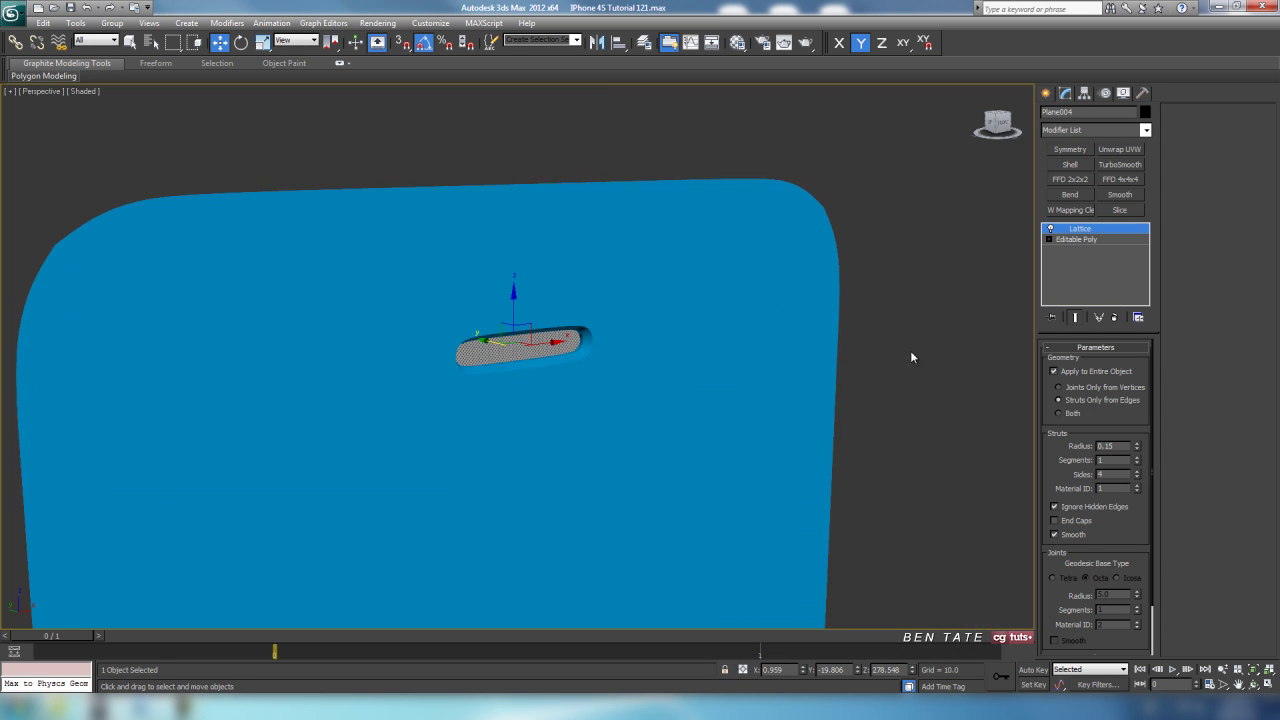
left_click(911, 356)
middle_click_drag(911, 356, 803, 429, "alt")
scroll(797, 433, "down", 4)
scroll(745, 445, "down", 2)
middle_click_drag(690, 478, 691, 106)
scroll(686, 386, "up", 4)
scroll(690, 390, "down", 4)
key("alt+w")
right_click(851, 275)
key("alt+w")
scroll(850, 273, "down", 6)
scroll(718, 389, "down", 3)
middle_click_drag(645, 411, 629, 514)
right_click(801, 400)
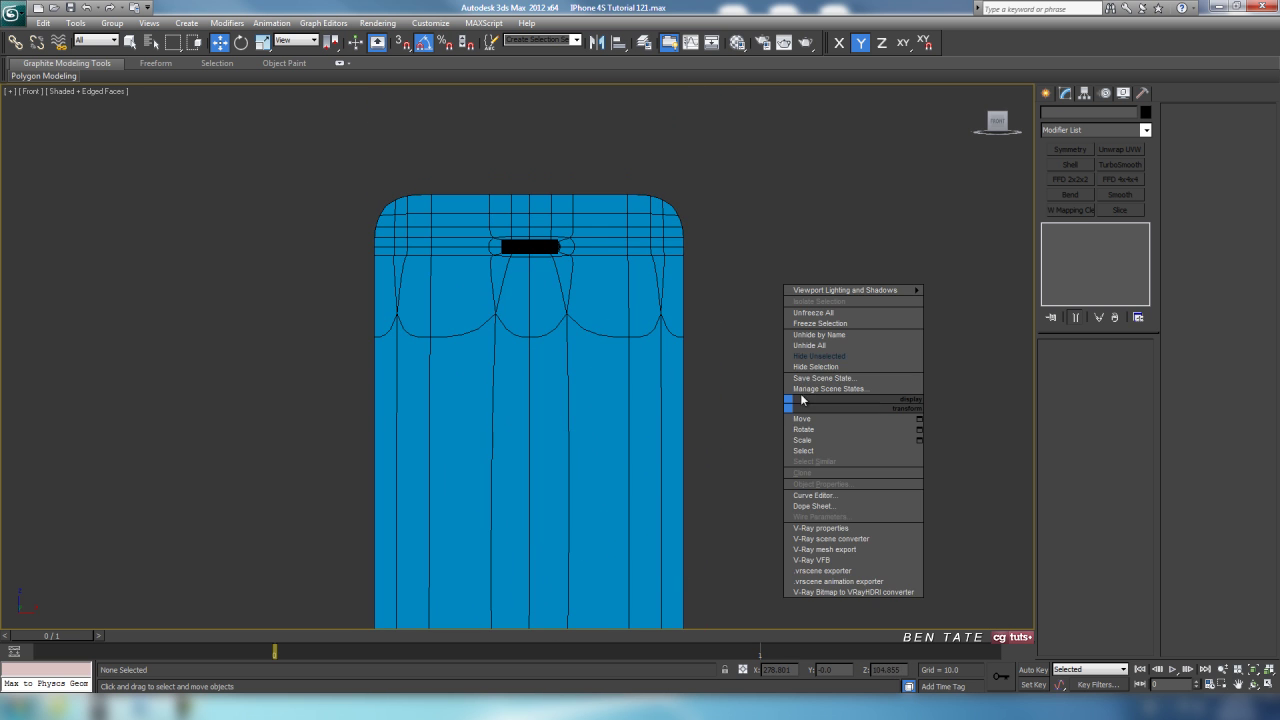
left_click(827, 347)
Step: Try to isolate the front glass by selecting it, inverting the selection and hiding the unselected objects
middle_click_drag(797, 357, 749, 416)
scroll(760, 411, "up", 4)
scroll(749, 416, "up", 6)
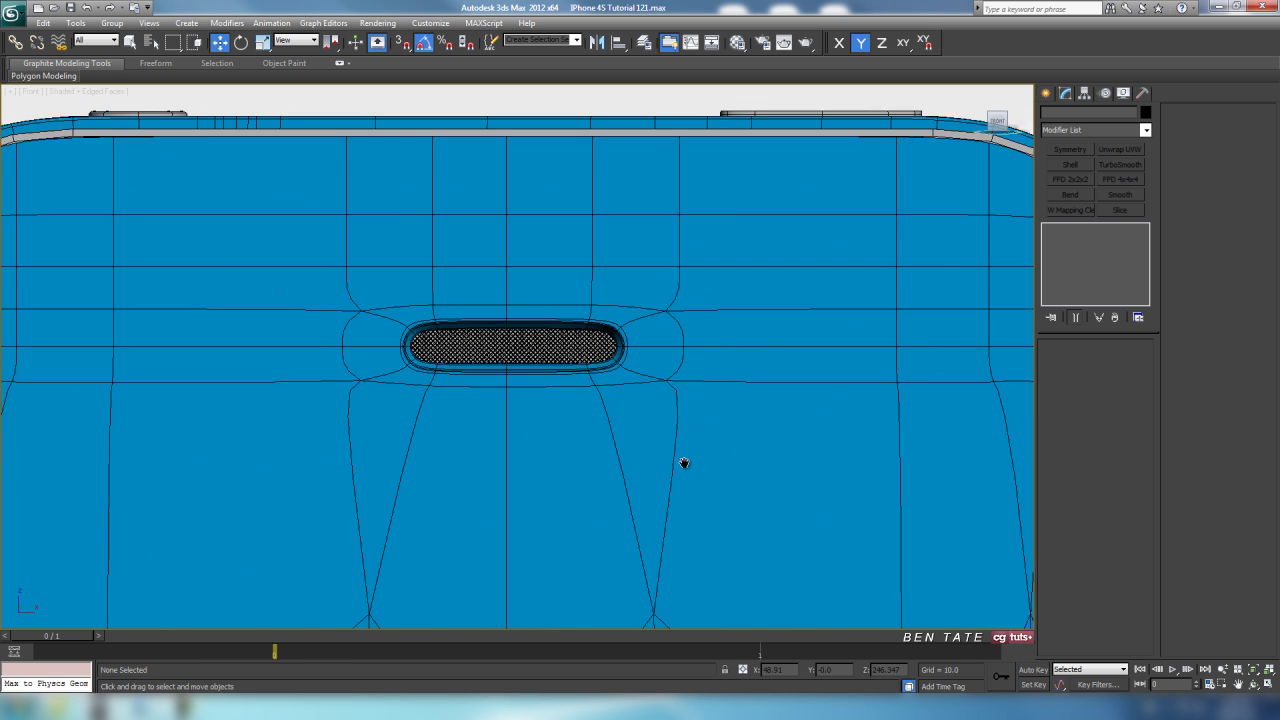
scroll(684, 449, "down", 3)
middle_click_drag(686, 457, 690, 314)
left_click(691, 315)
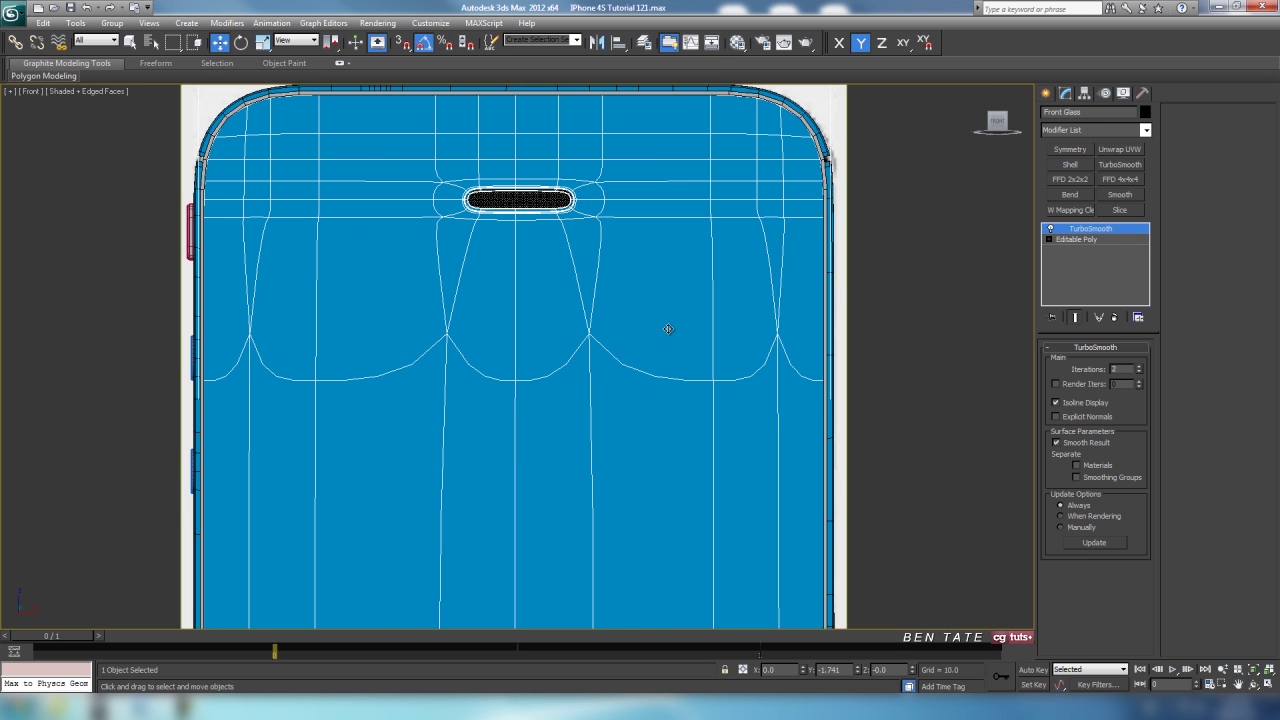
key("ctrl+d")
left_click(663, 343)
key("ctrl+i")
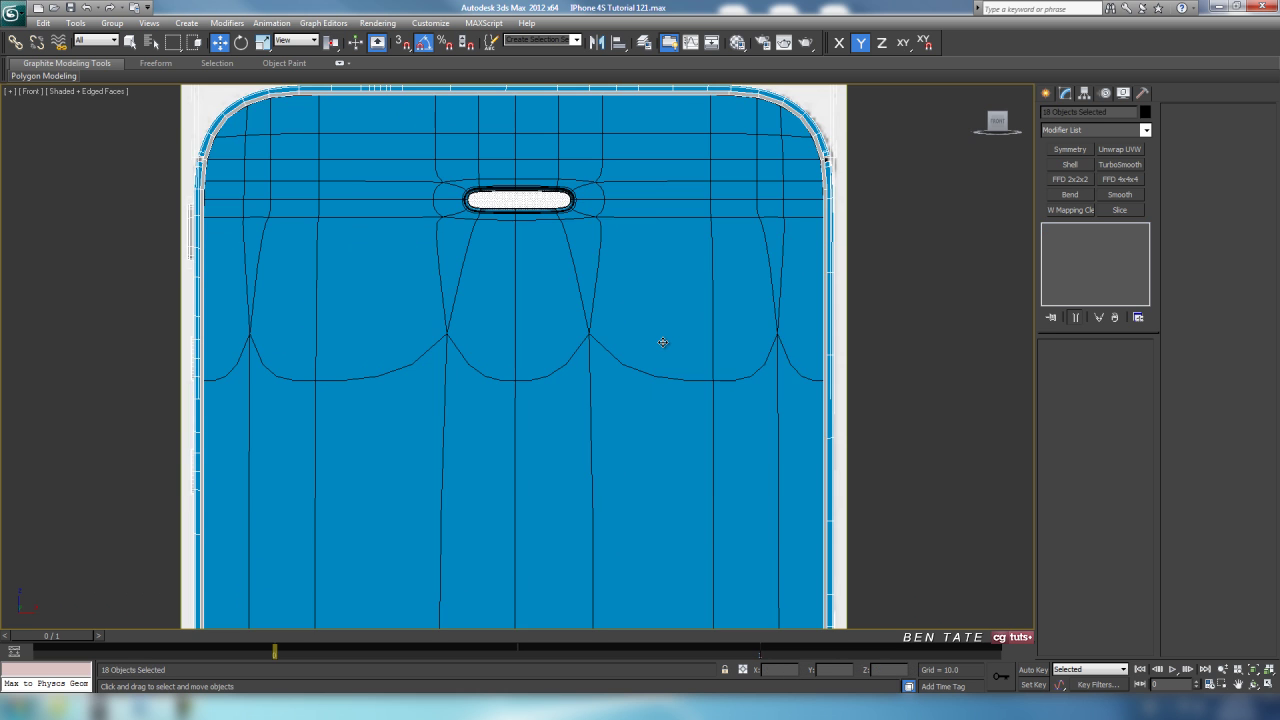
right_click(663, 343)
left_click(701, 291)
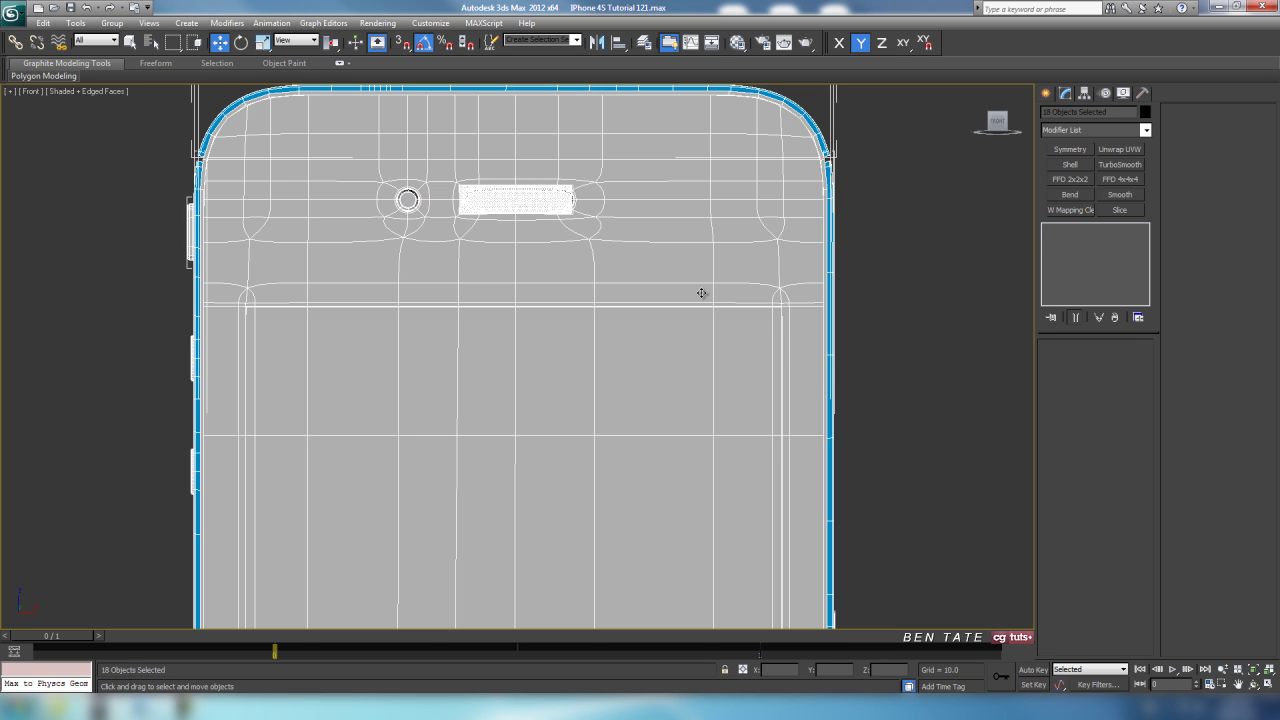
left_click(922, 330)
middle_click_drag(751, 306, 742, 344)
scroll(739, 316, "down", 3)
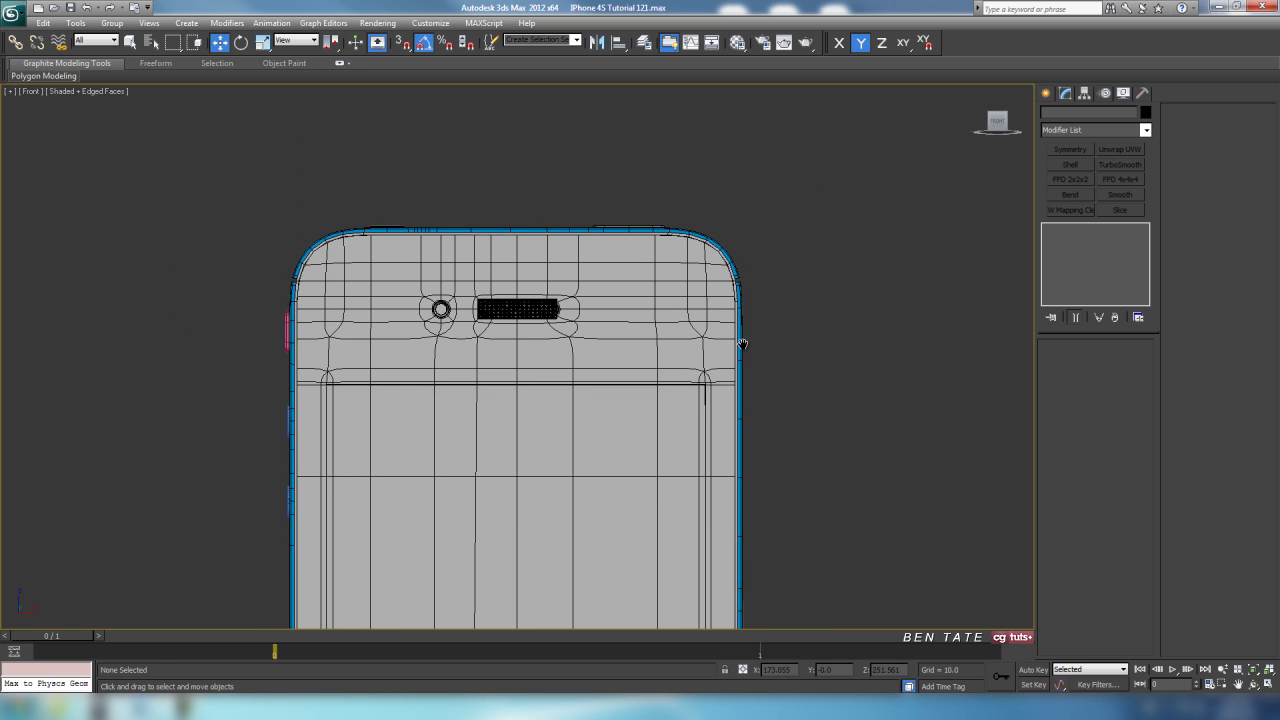
Step: Try hiding unselected objects again with everything selected, and undo the hide operations
key("ctrl+a")
right_click(723, 350)
left_click(769, 308)
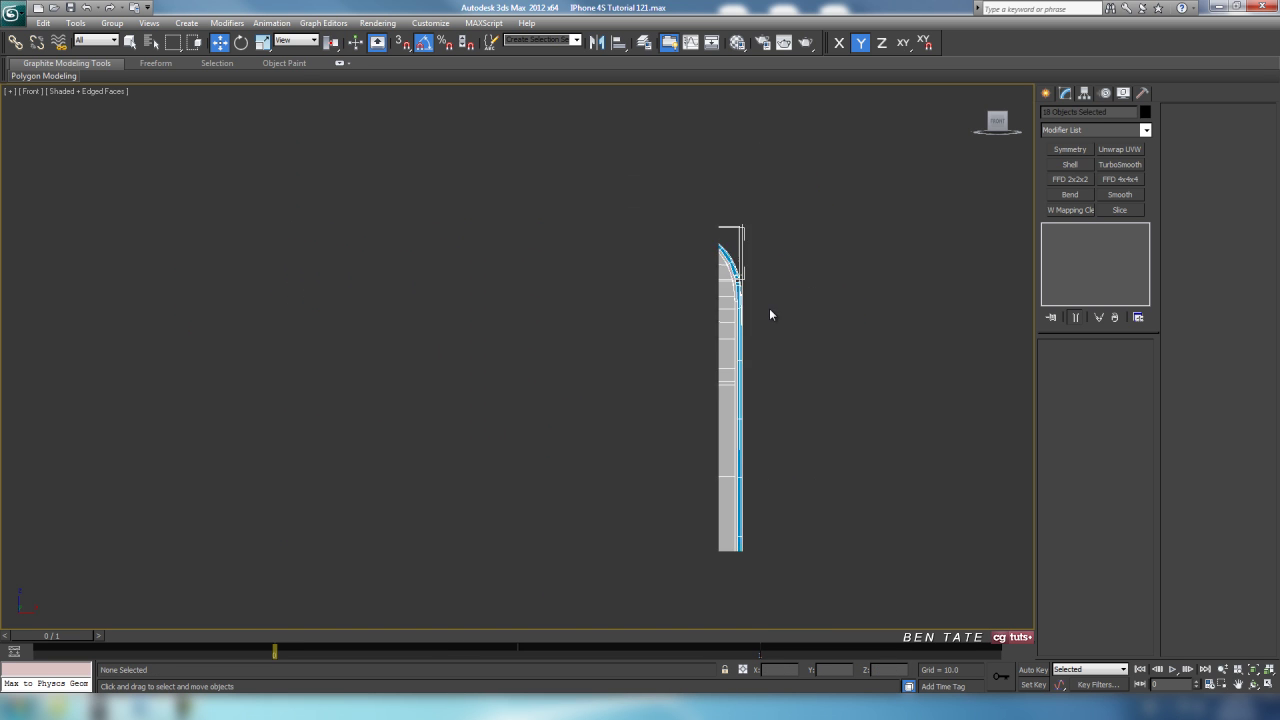
key("ctrl+z")
mouse_move(665, 359)
middle_mouse_down()
mouse_move(668, 334)
mouse_move(658, 338)
middle_mouse_up()
key("ctrl+z")
Step: Select the front glass, invert the selection and hide the other phone parts, keeping only the glass and reference planes
left_click(658, 338)
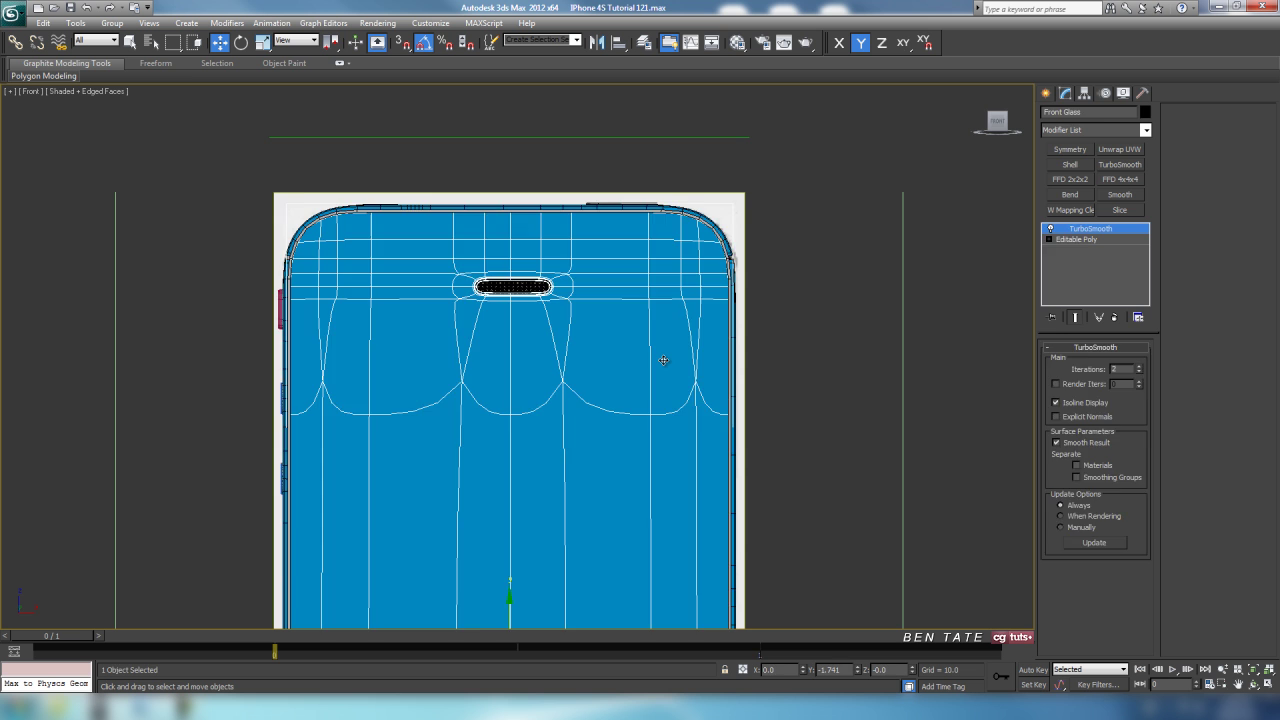
key("ctrl+z")
right_click(664, 366)
left_click(694, 322)
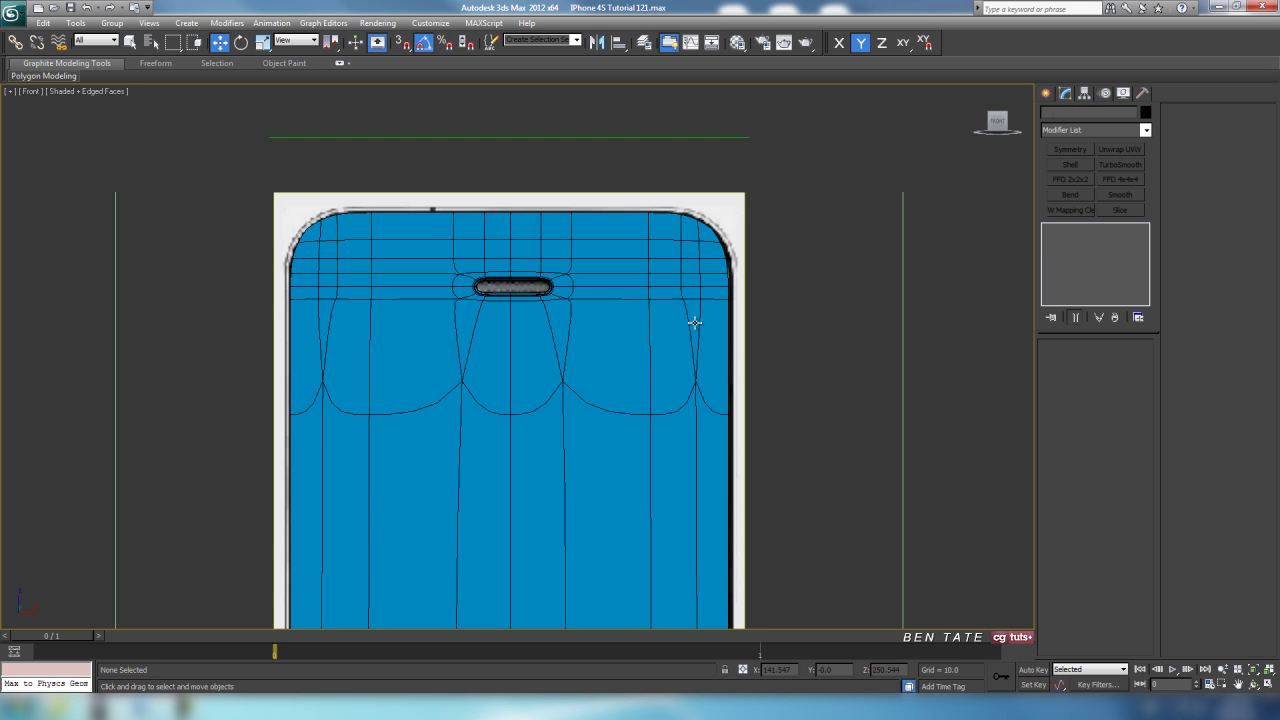
Step: Compare the see-through front glass with the reference image around the earpiece slot, the home button and the whole outline
middle_click_drag(689, 339, 636, 359)
left_click(636, 359)
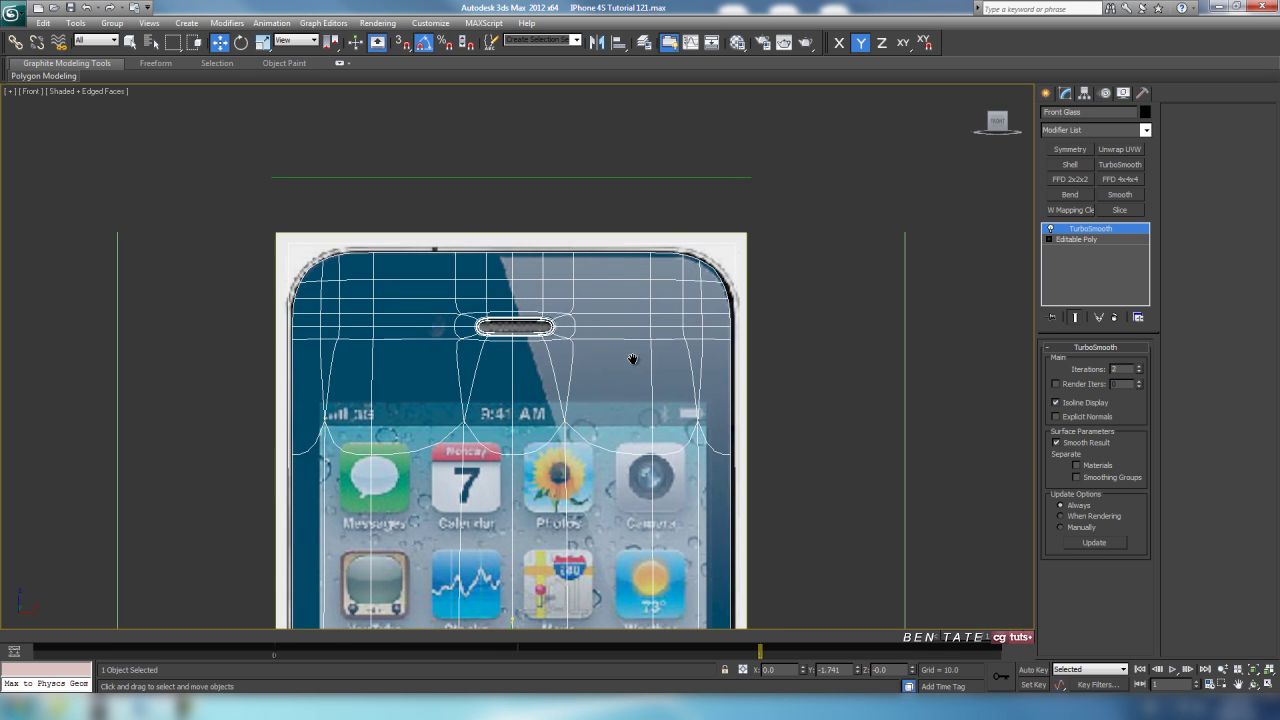
scroll(636, 362, "up", 3)
scroll(636, 367, "up", 4)
scroll(613, 459, "down", 6)
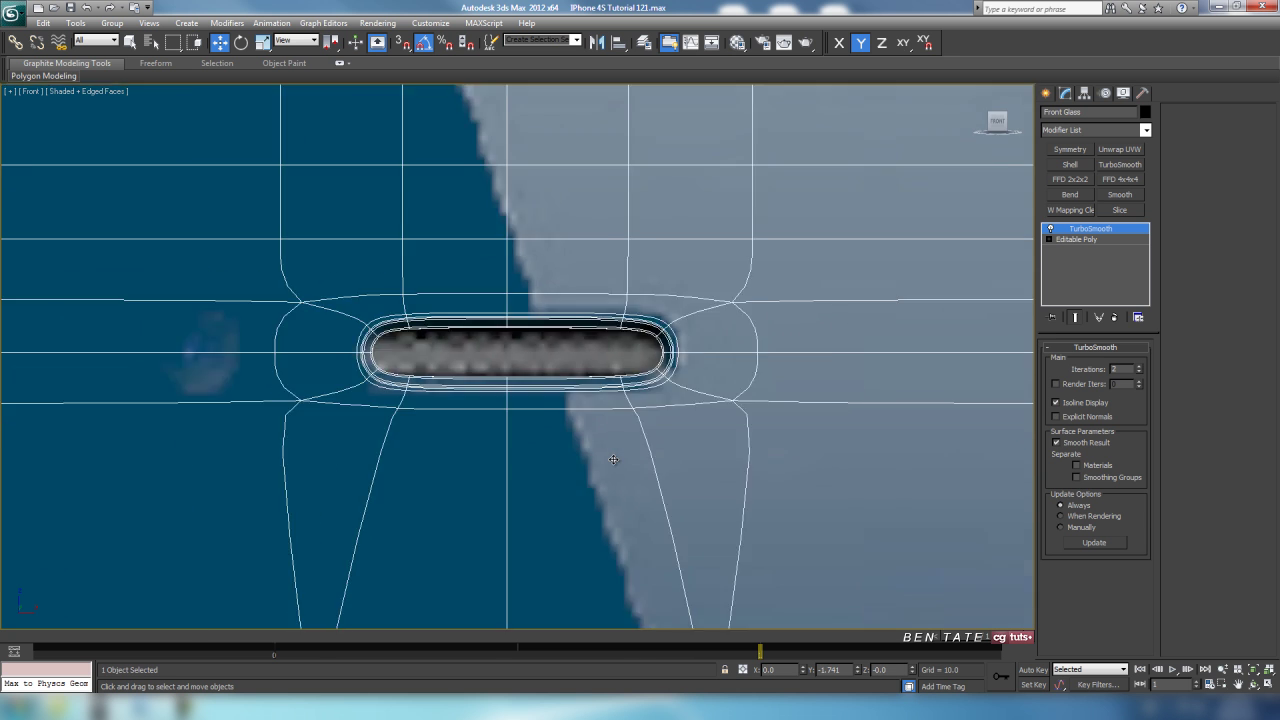
middle_click_drag(613, 460, 625, 271)
scroll(625, 271, "down", 5)
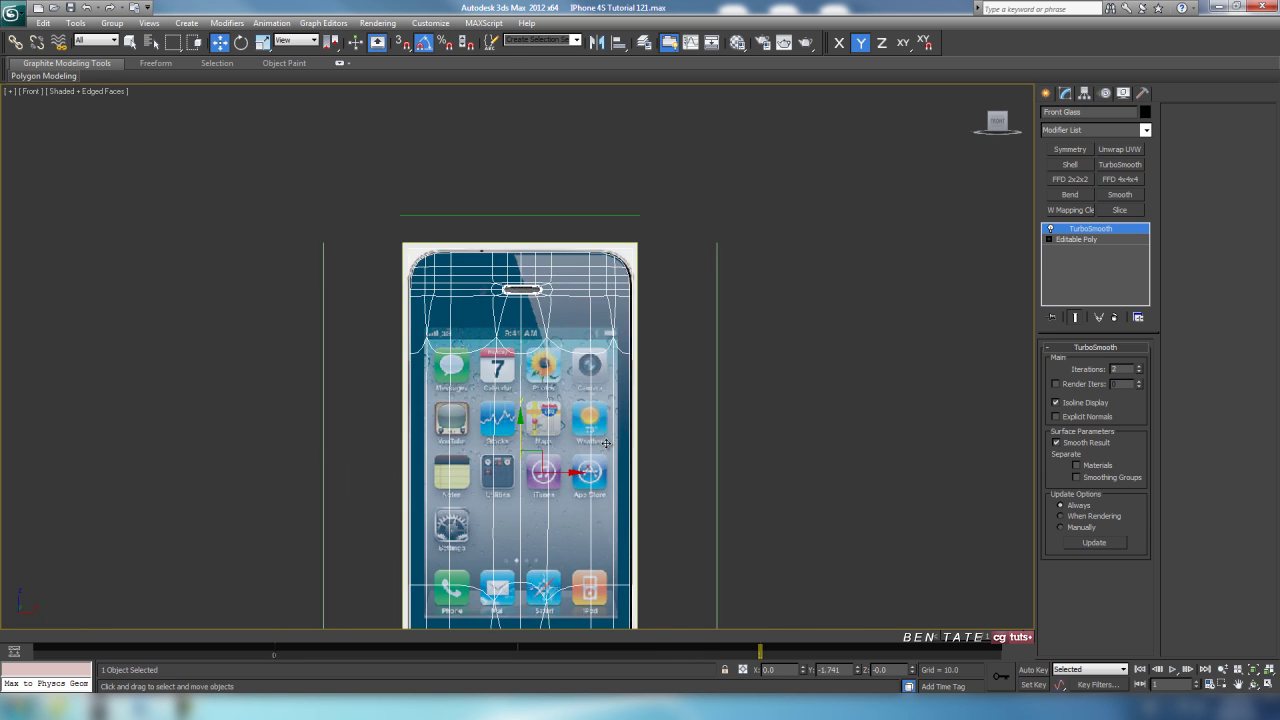
middle_click_drag(593, 541, 590, 266)
scroll(566, 349, "up", 6)
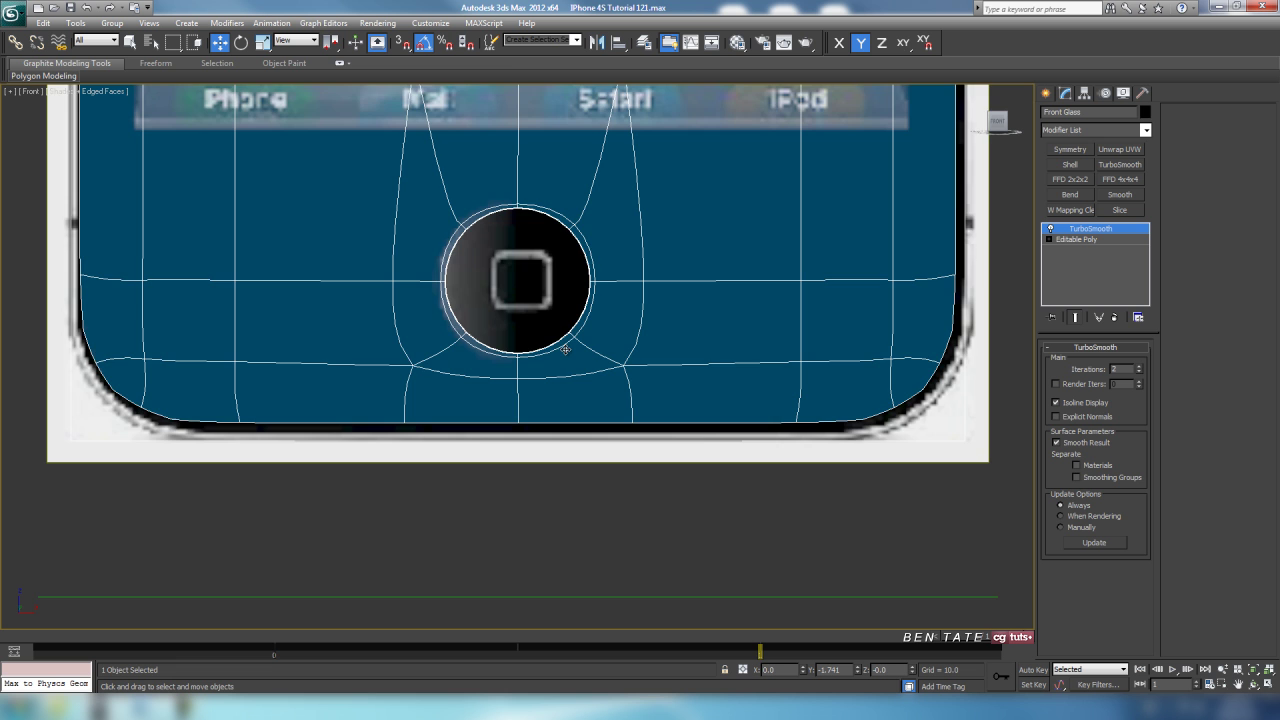
scroll(566, 349, "down", 6)
middle_click_drag(578, 296, 580, 416)
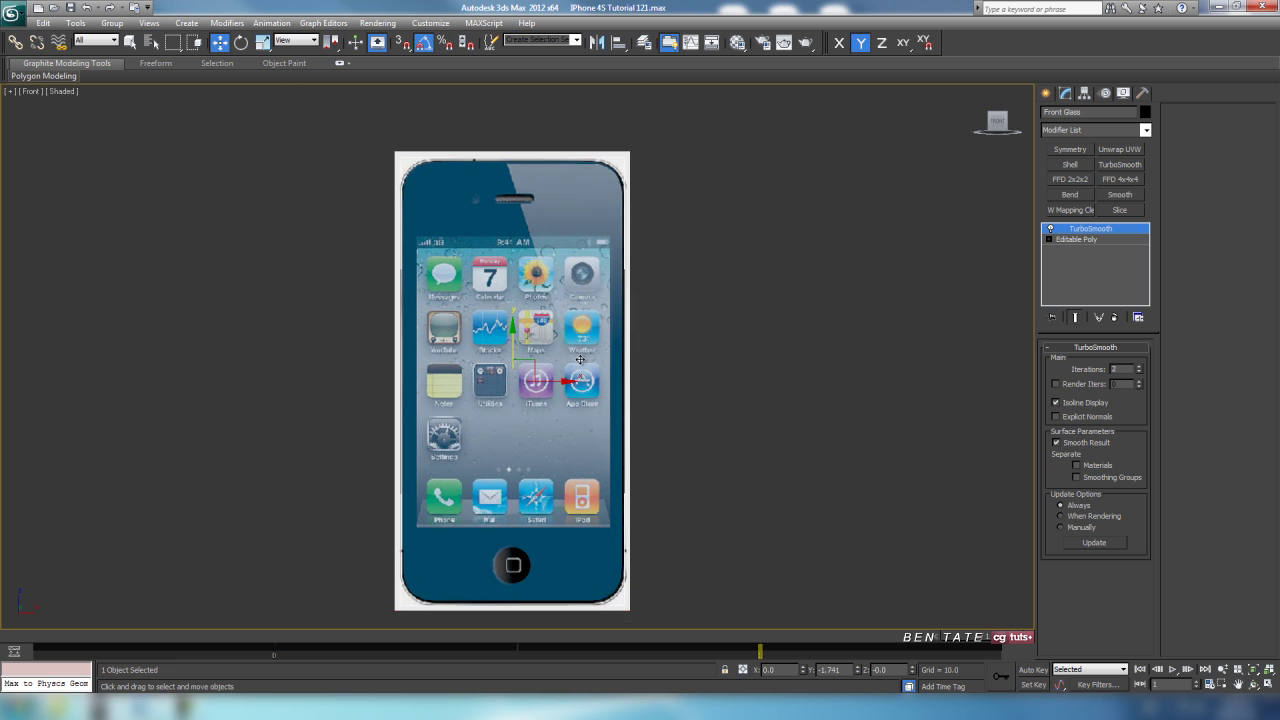
mouse_move(581, 366)
middle_mouse_down()
mouse_move(580, 340)
mouse_move(575, 492)
middle_mouse_up()
key("F4")
scroll(575, 417, "up", 2)
scroll(577, 423, "up", 2)
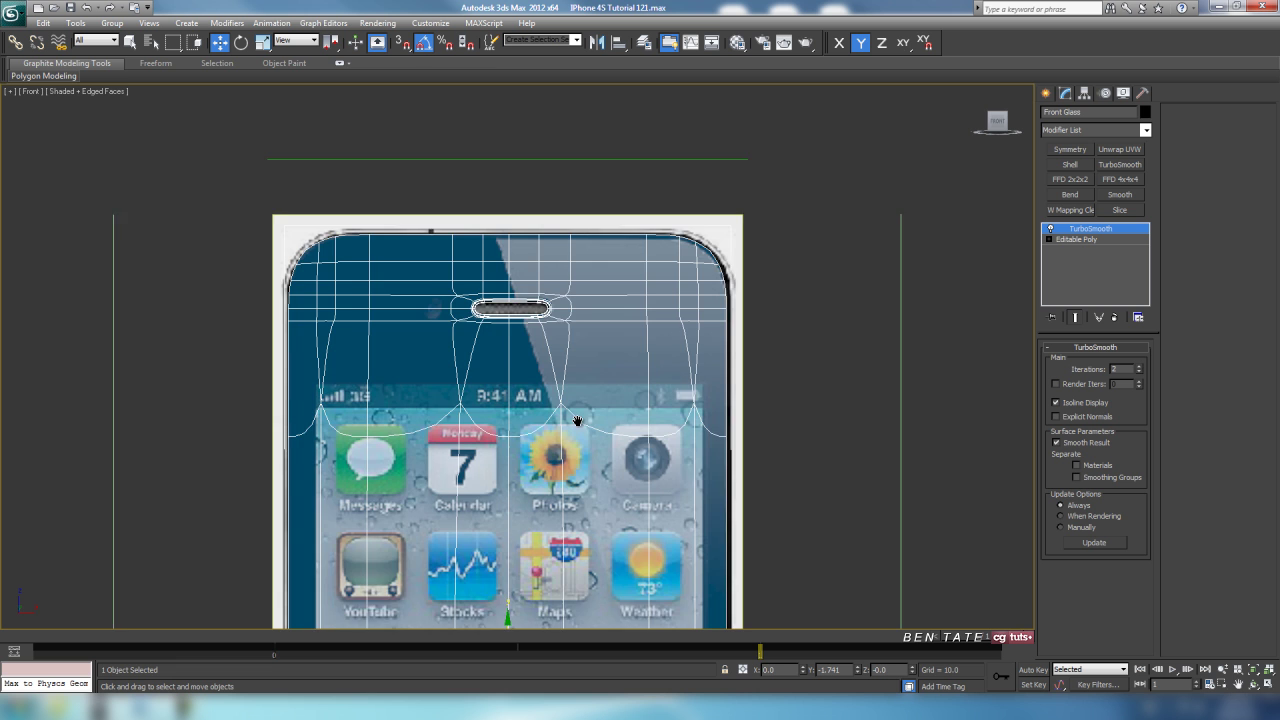
middle_click_drag(577, 423, 576, 467)
Step: Show edged faces in the Perspective view and turn off see-through display for the front glass
key("alt+w")
right_click(796, 512)
key("alt+w")
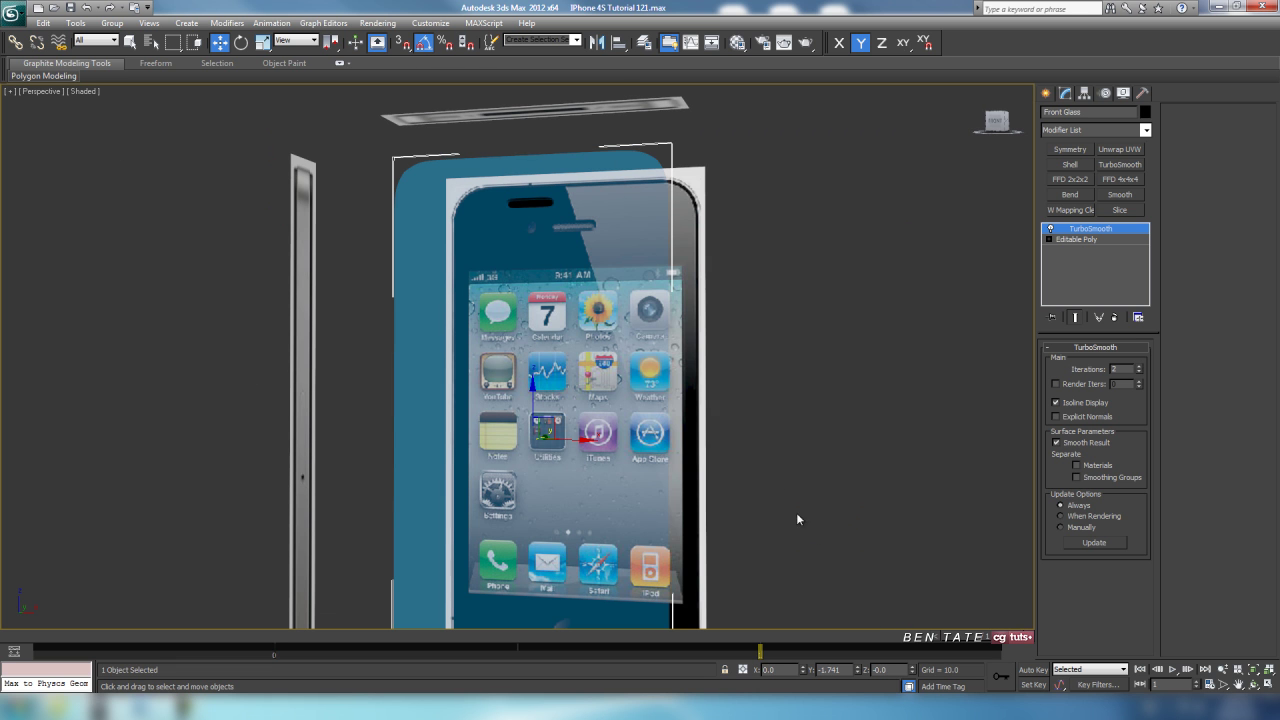
key("F4")
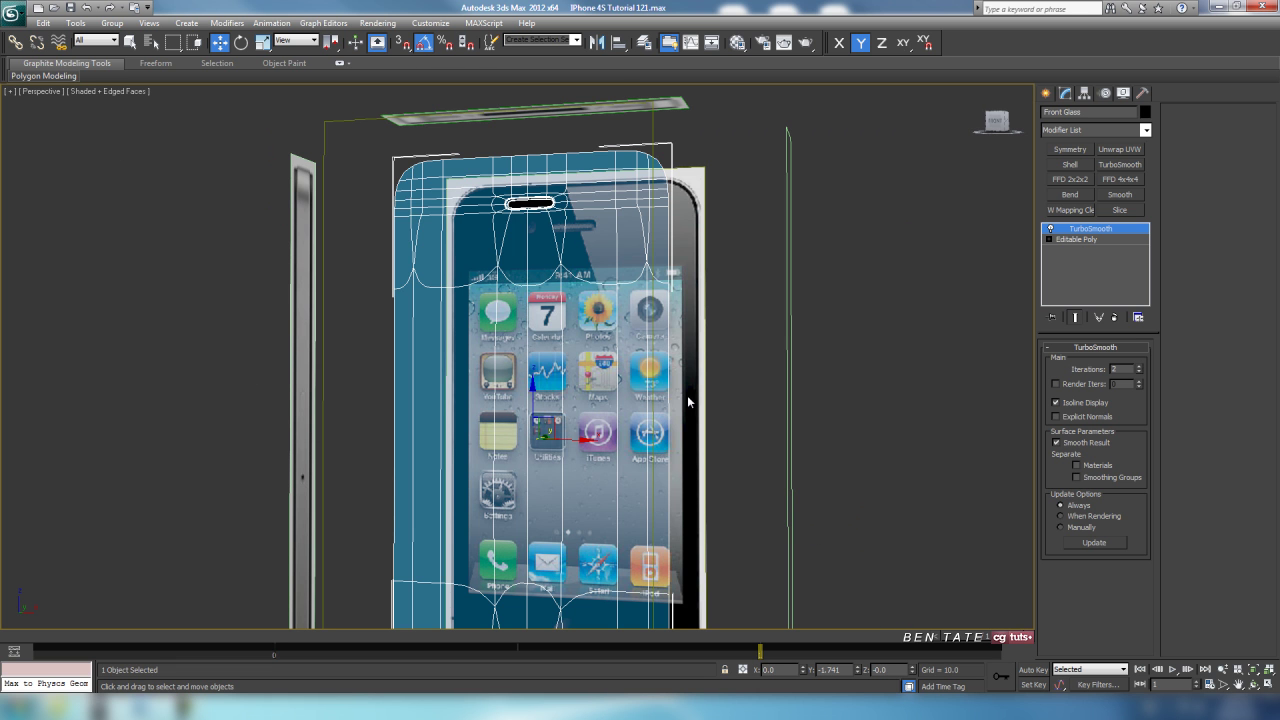
key("alt+x")
middle_click_drag(603, 377, 555, 229, "alt")
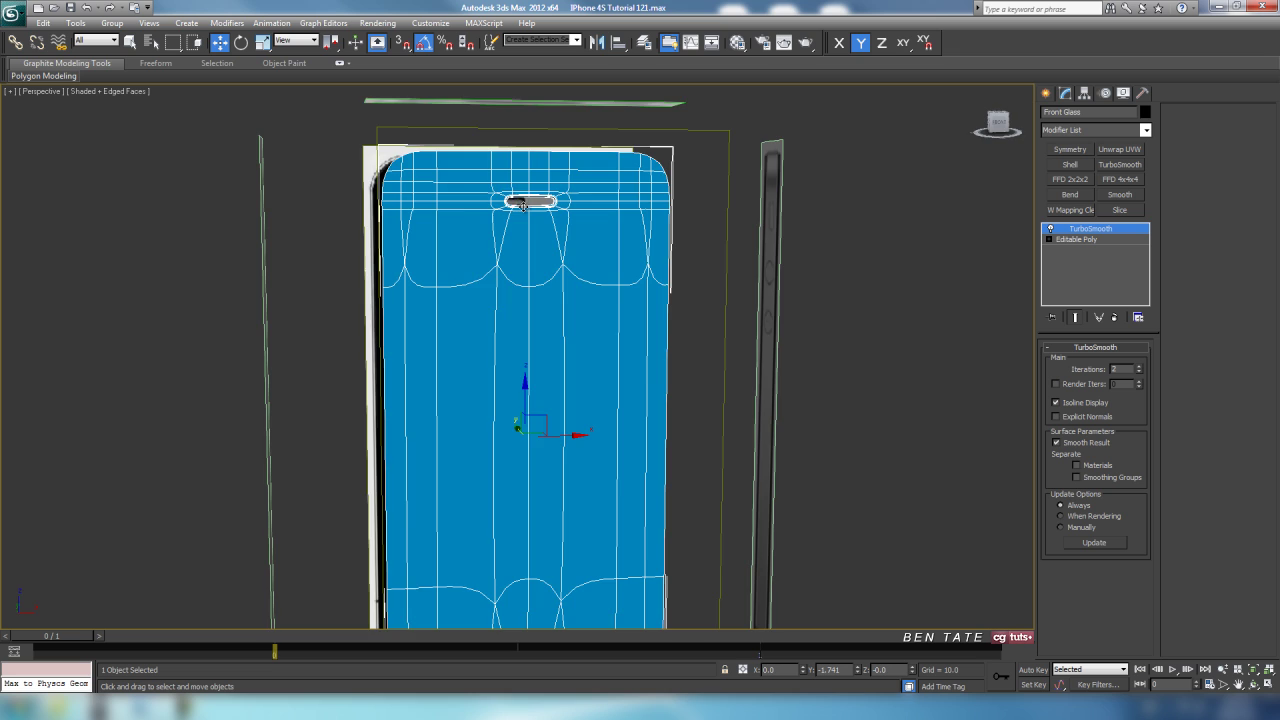
middle_click_drag(619, 302, 723, 393, "alt")
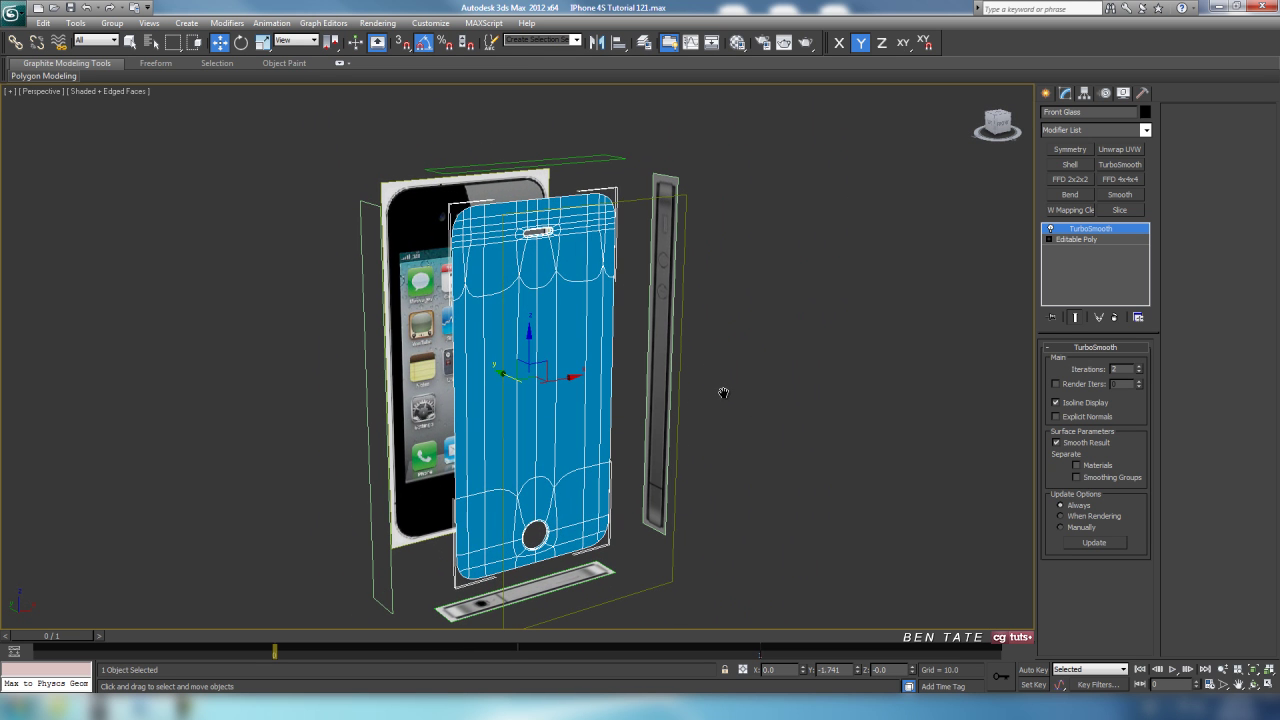
Step: Deselect the front glass and unhide all objects
left_click(763, 431)
right_click(757, 421)
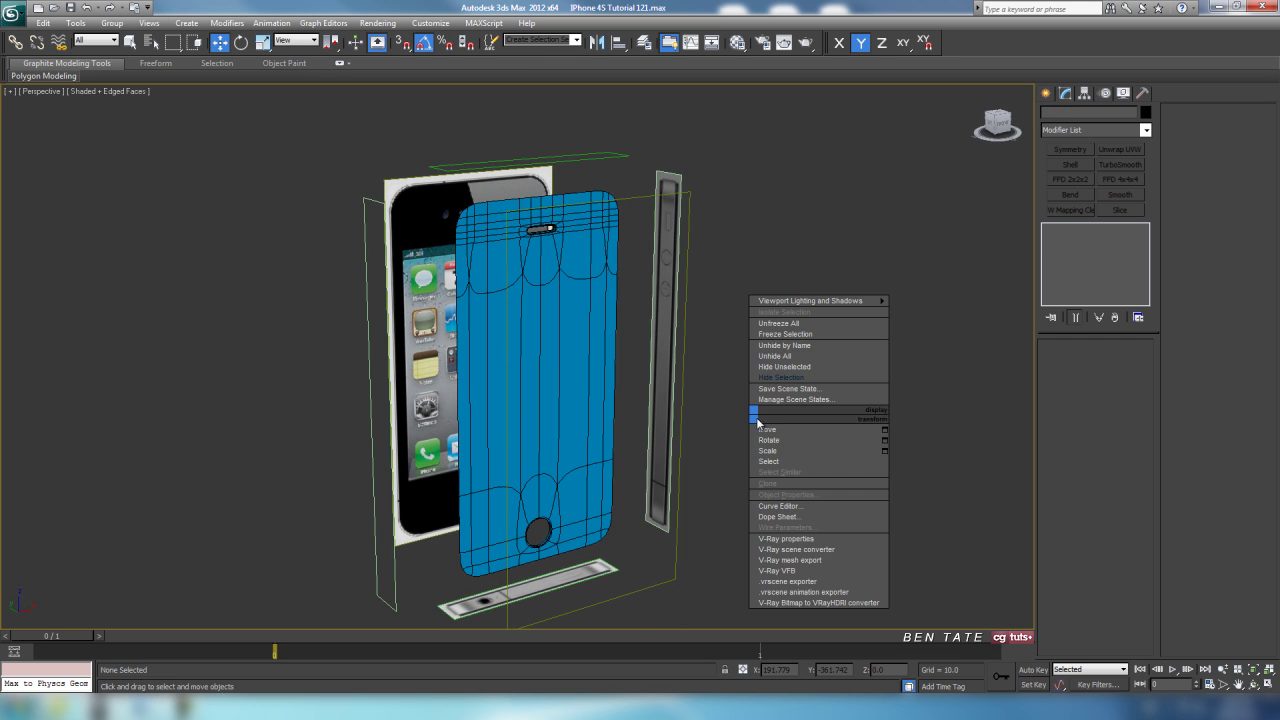
left_click(789, 357)
Step: Hide the front glass to expose the grey panel with the camera hole and earpiece slot beneath it
middle_click_drag(742, 356, 745, 421)
scroll(657, 386, "up", 6)
middle_click_drag(647, 367, 646, 500)
scroll(657, 460, "up", 4)
middle_click_drag(661, 452, 621, 516)
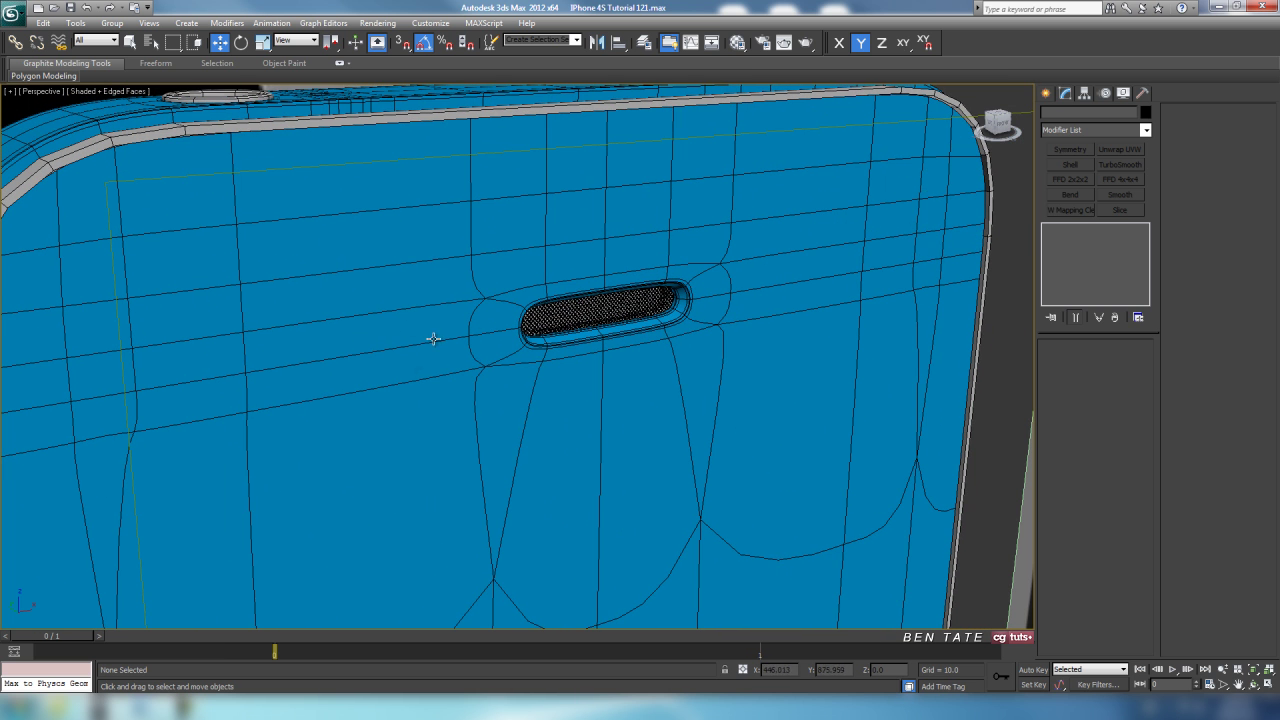
left_click(661, 439)
right_click(661, 439)
left_click(695, 404)
middle_click_drag(606, 420, 682, 420)
scroll(540, 422, "up", 3)
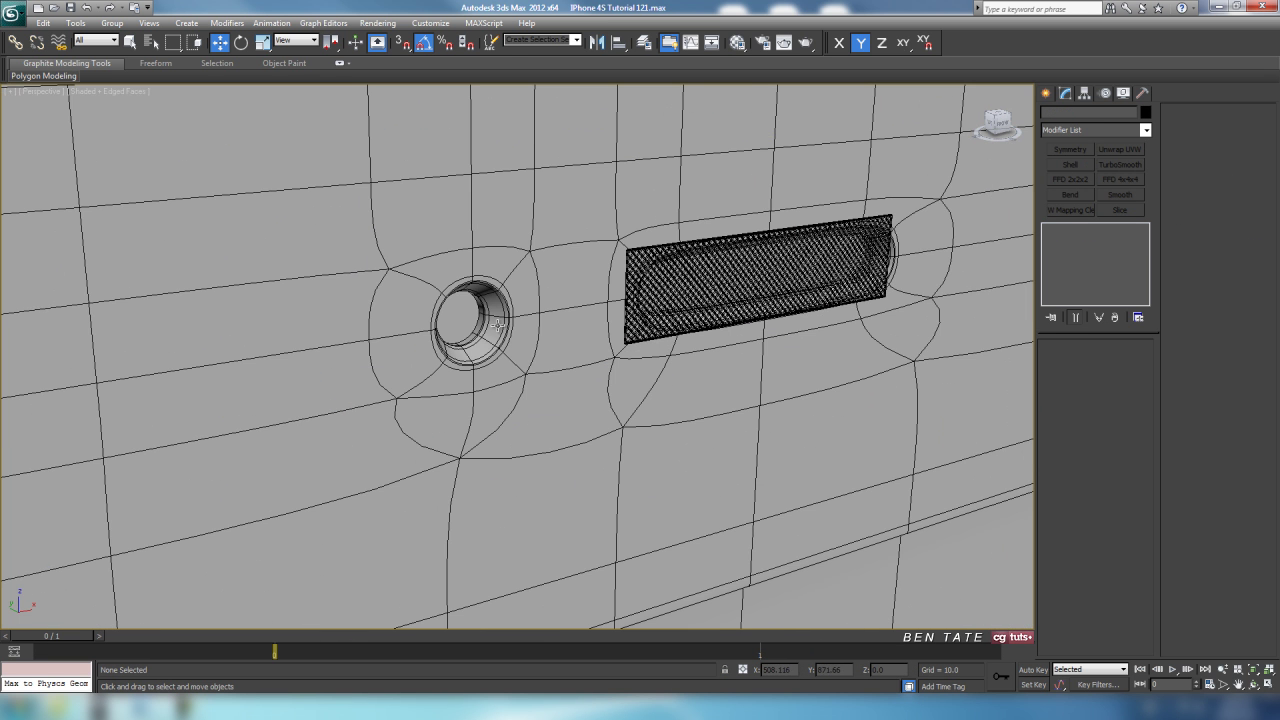
Step: Select the lattice mesh and move it along Y into the grey panel's earpiece recess, to about Y -14.65
middle_click_drag(610, 456, 532, 420)
scroll(684, 498, "down", 3)
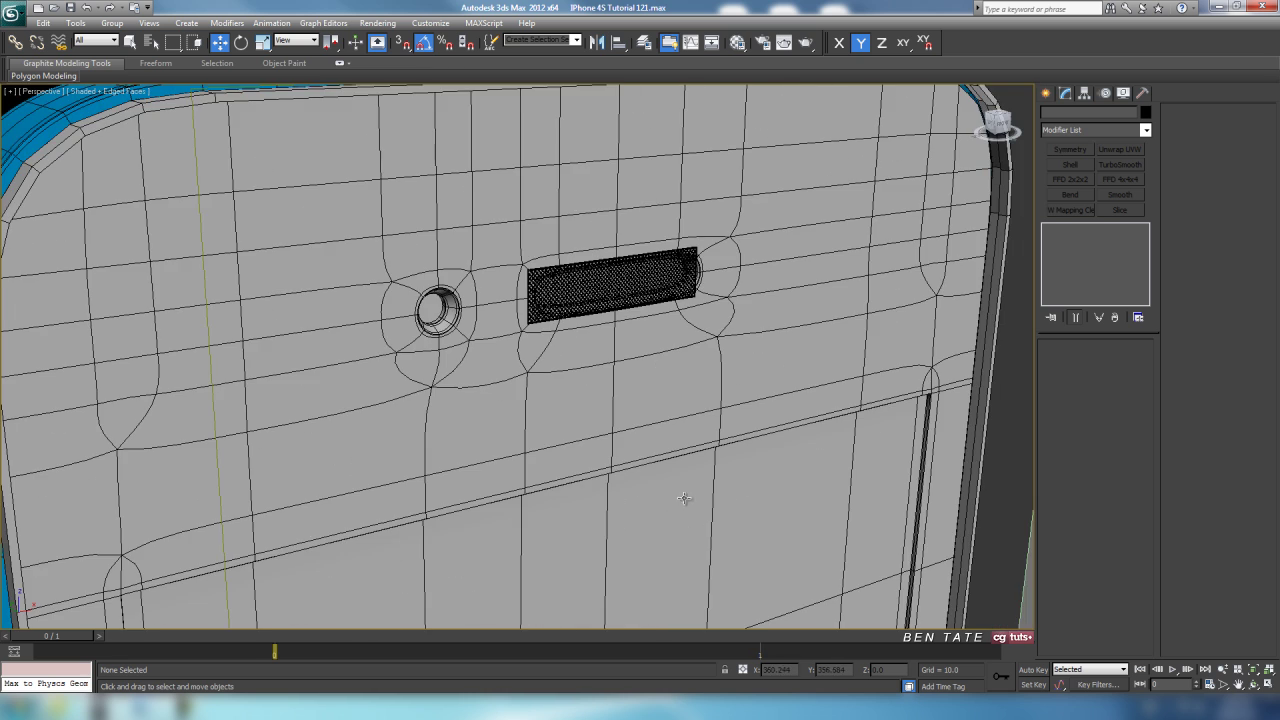
middle_click_drag(645, 470, 607, 451, "alt")
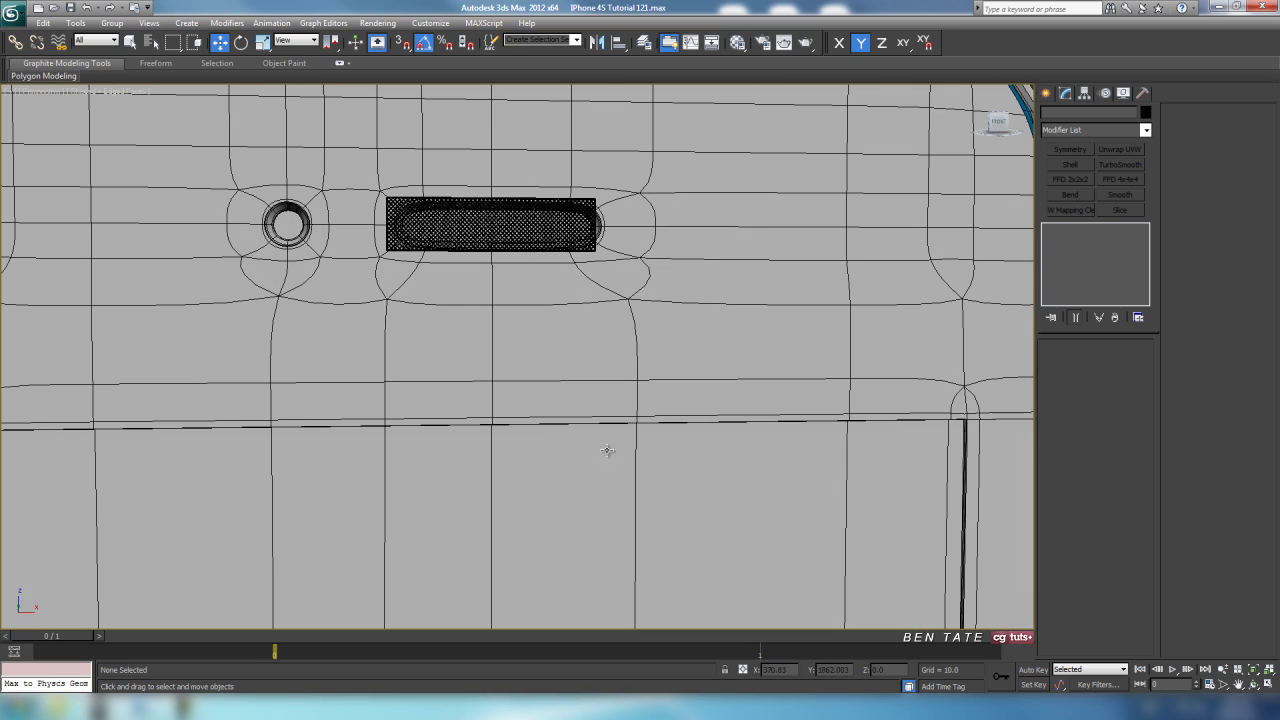
left_click(521, 240)
middle_click_drag(556, 296, 717, 417)
scroll(666, 440, "up", 3)
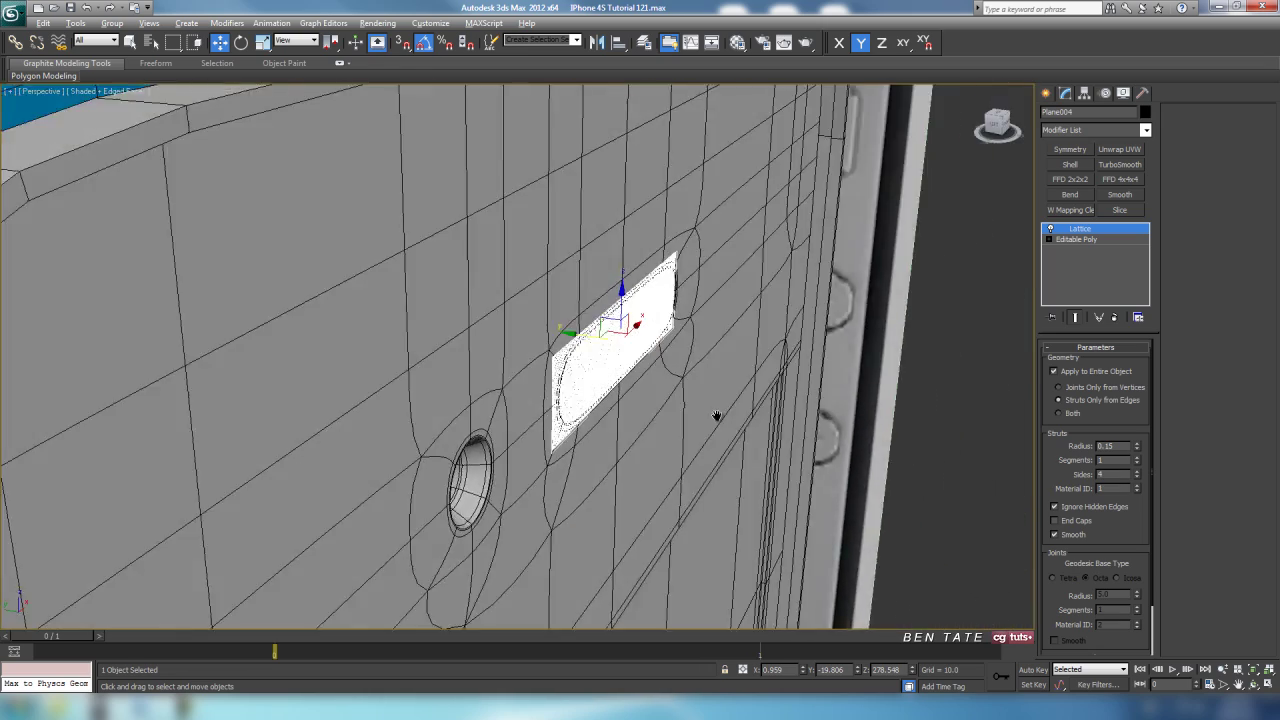
scroll(706, 430, "up", 4)
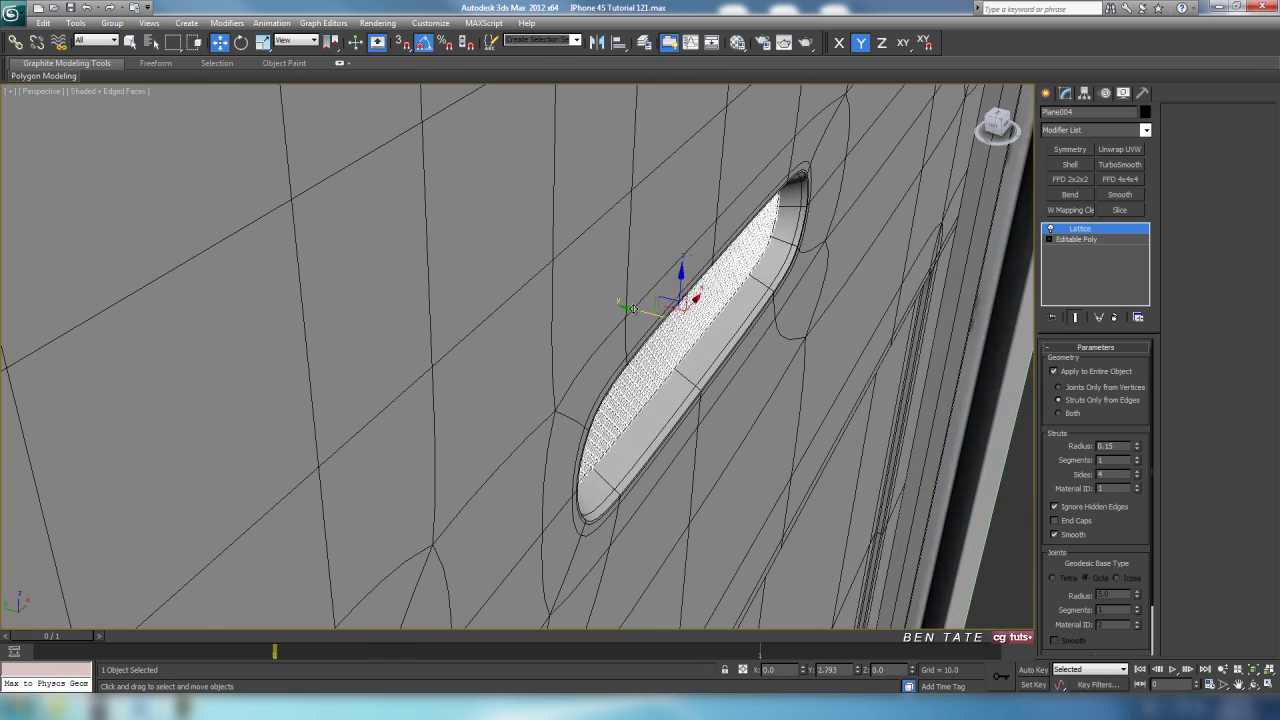
middle_click_drag(678, 350, 666, 329, "alt")
scroll(666, 329, "up", 4)
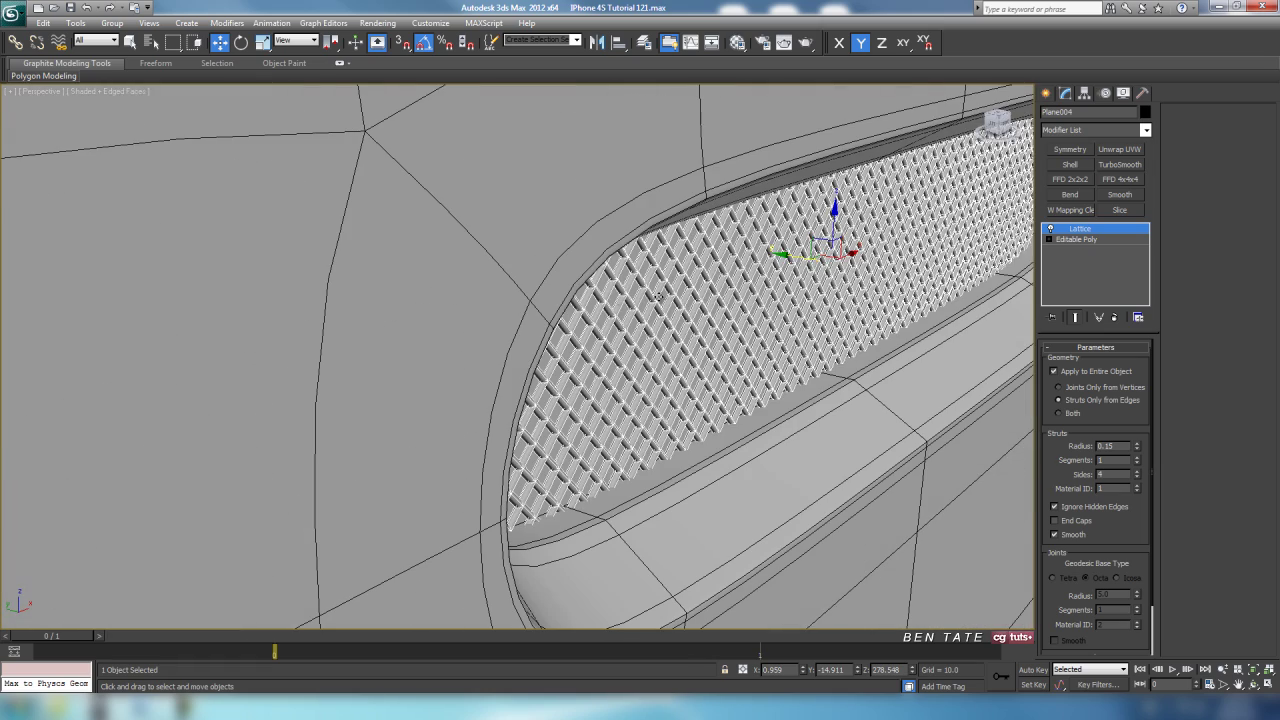
left_click_drag(789, 253, 780, 277)
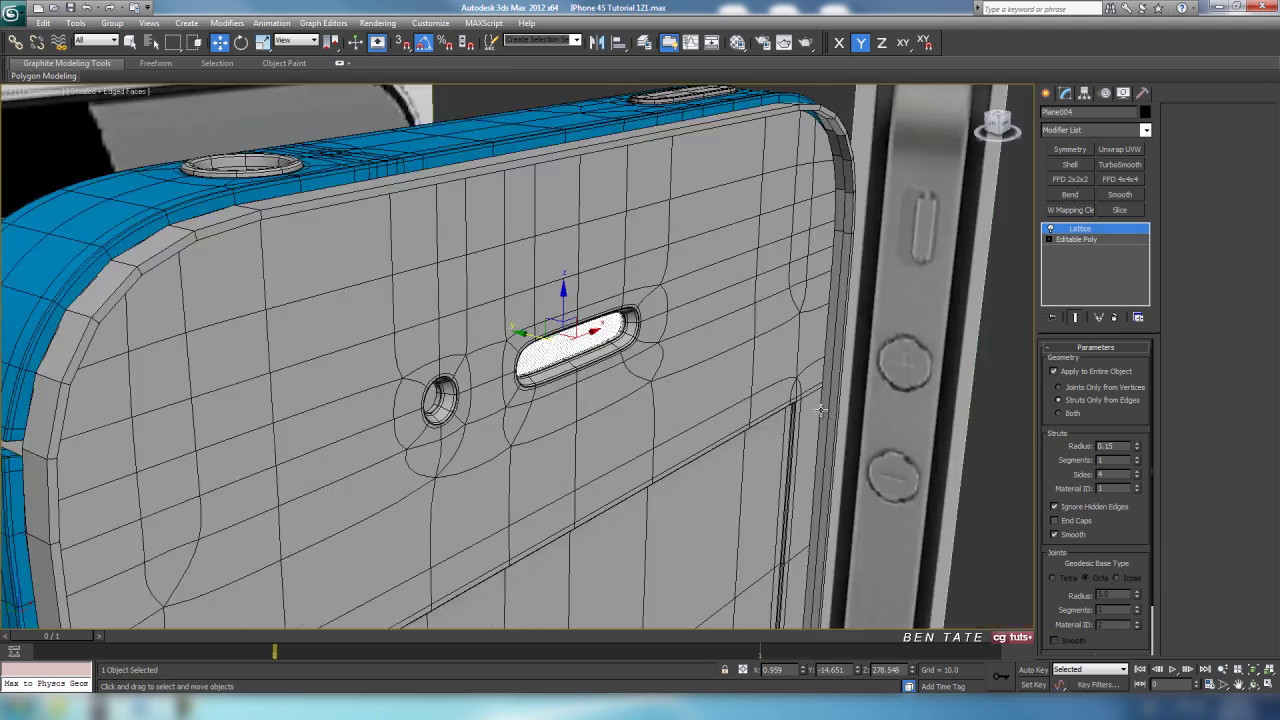
Step: Select the grey front body panel with the camera hole and earpiece slot and isolate it
middle_click_drag(820, 409, 734, 436, "alt")
scroll(766, 415, "down", 3)
scroll(731, 431, "down", 3)
scroll(734, 436, "up", 3)
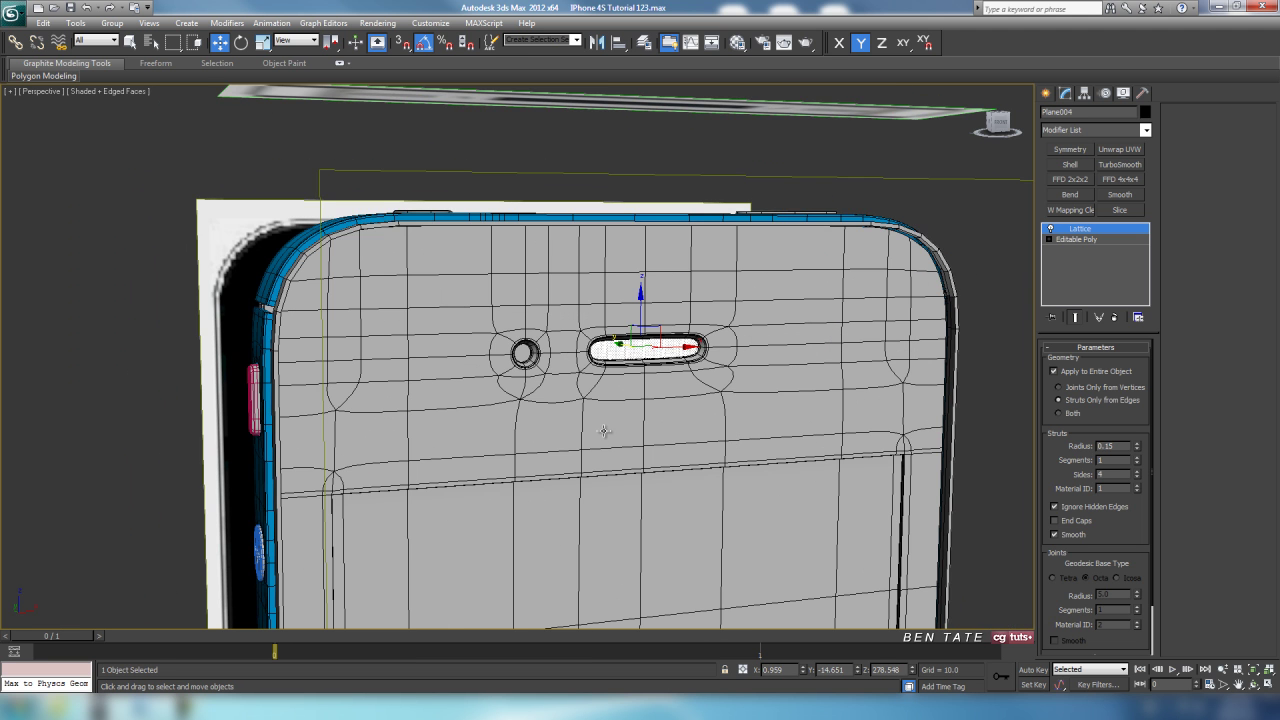
middle_click_drag(734, 436, 628, 398, "alt")
left_click(627, 375)
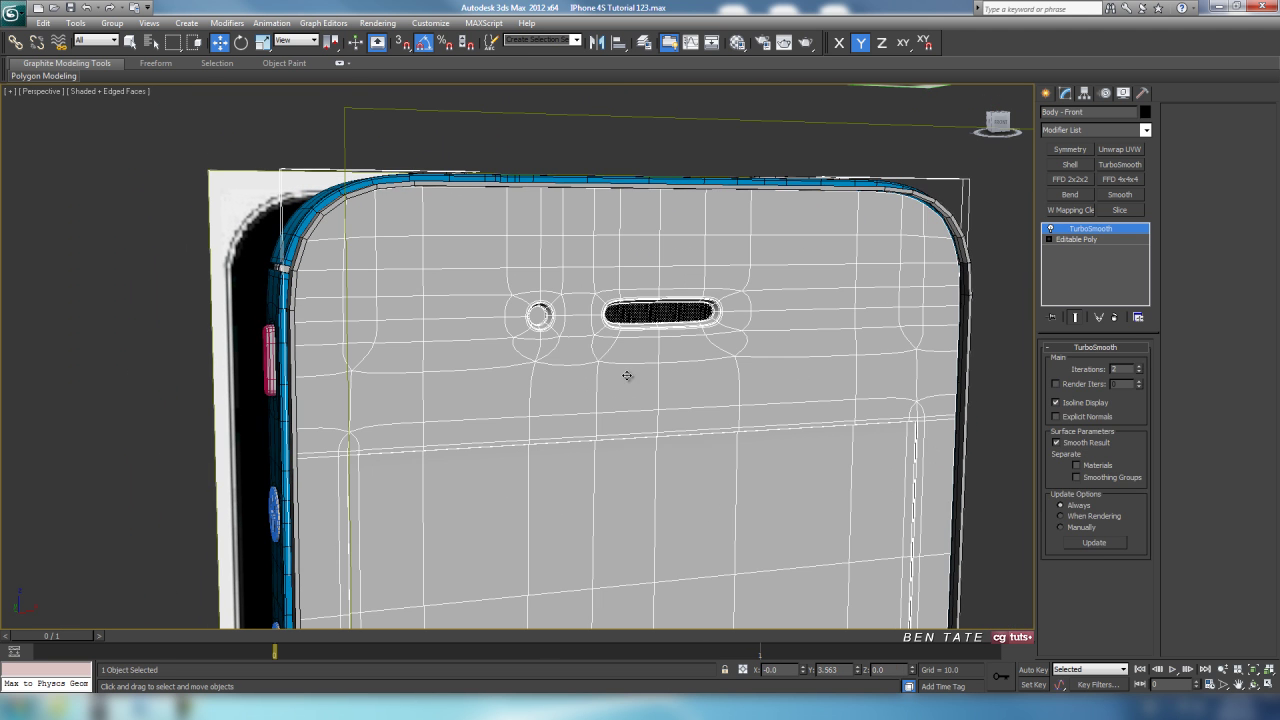
right_click(635, 388)
left_click(702, 342)
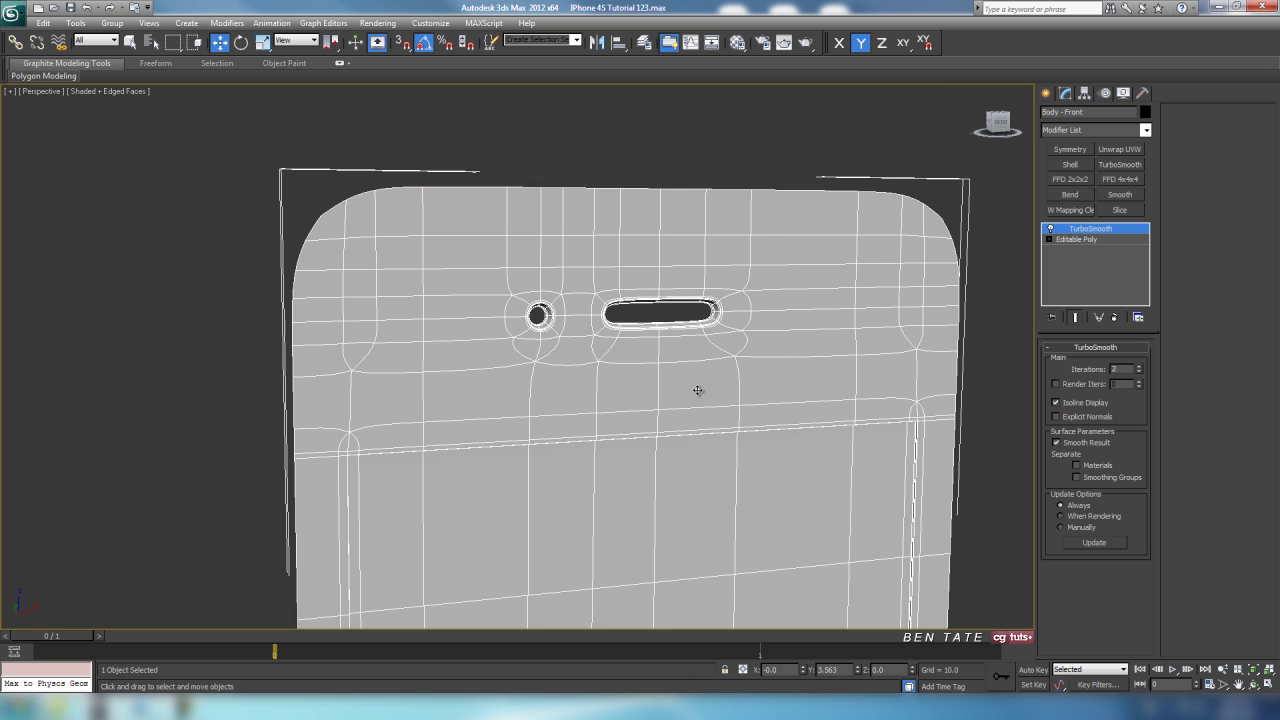
Step: Maximize the Front view, deselect the panel and frame the round camera hole up close
middle_click_drag(698, 391, 700, 400, "alt")
key("alt+w")
left_click(846, 231)
key("alt+w")
scroll(728, 359, "up", 8)
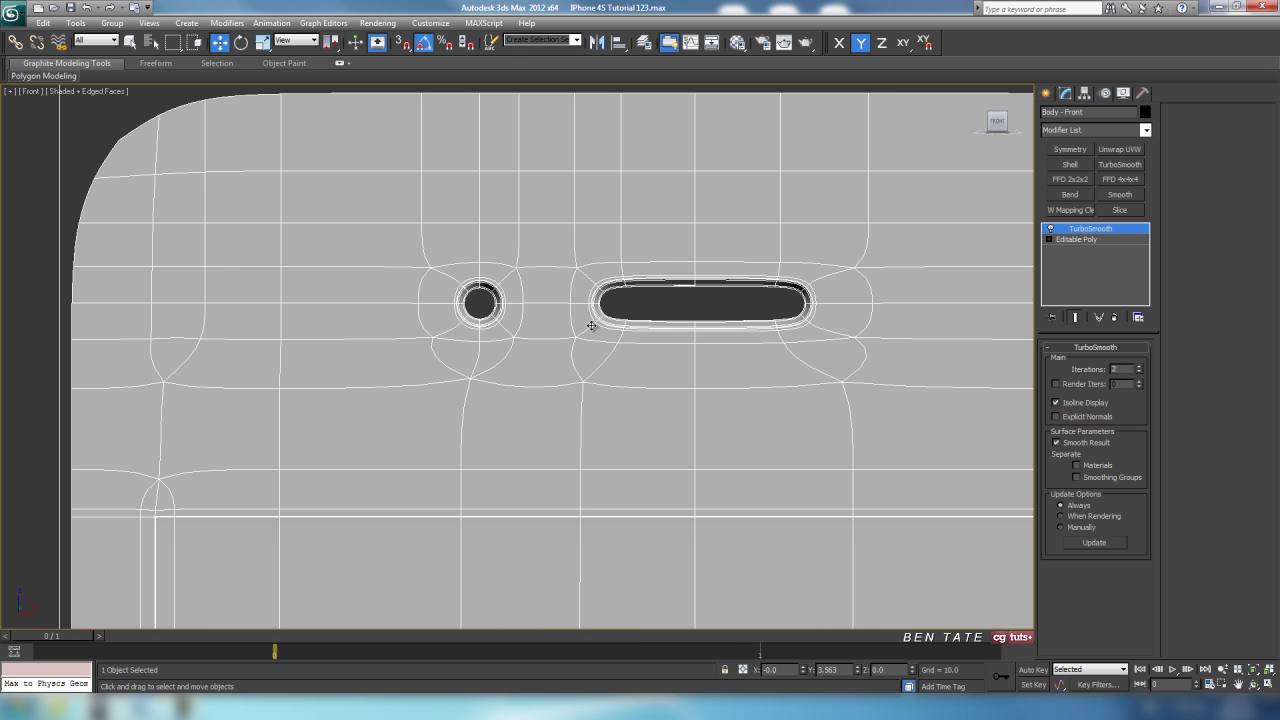
key("ctrl+d")
scroll(732, 382, "up", 5)
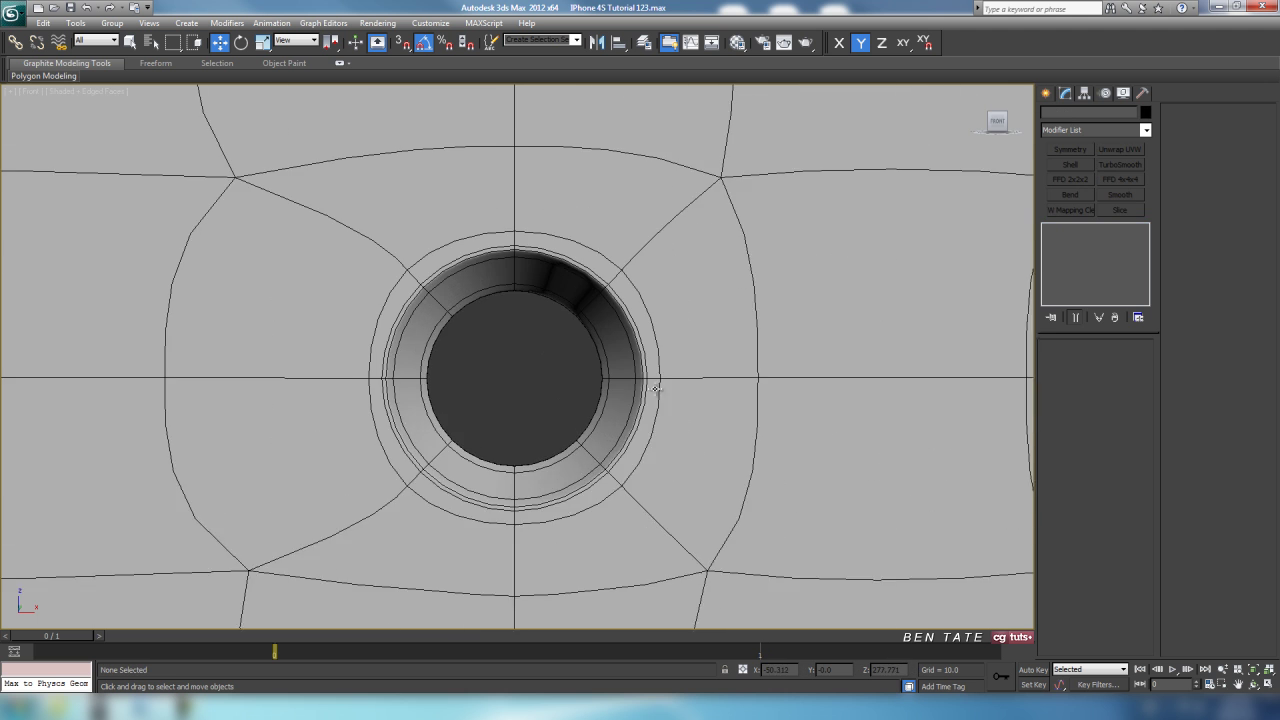
middle_click_drag(654, 386, 626, 318)
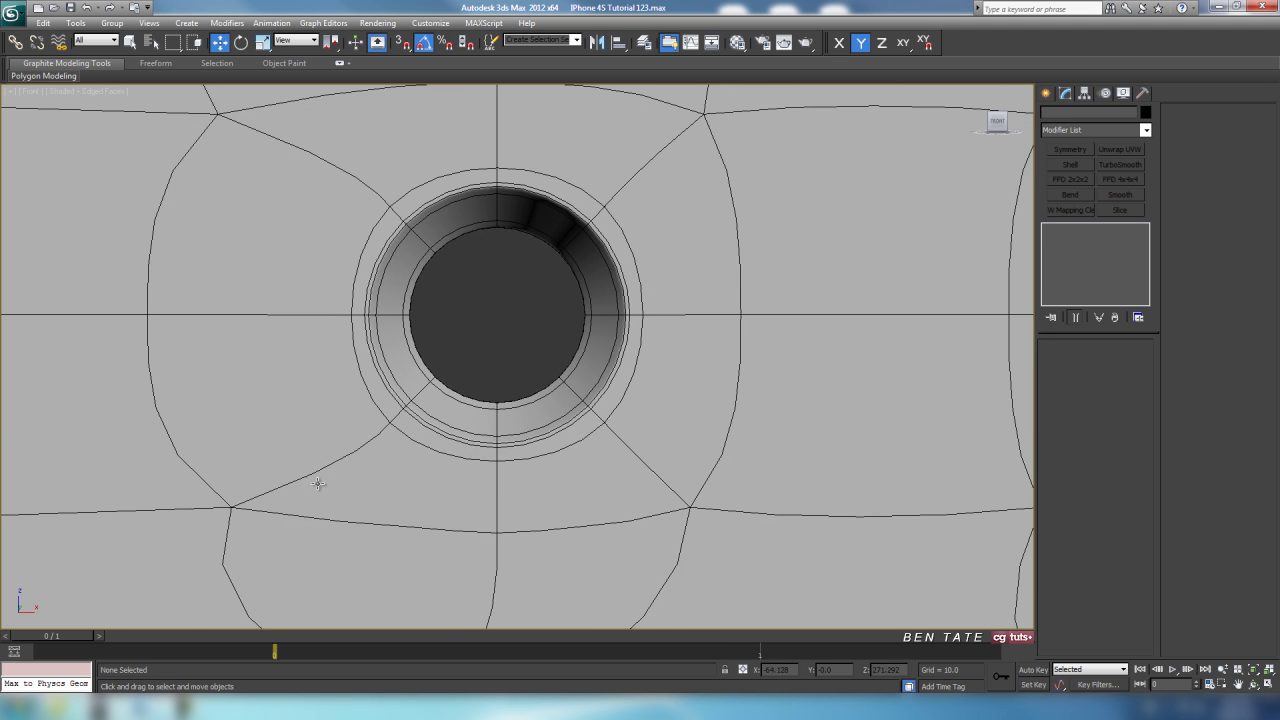
Step: Switch to Windows Photo Viewer and examine the front camera and earpiece in photo 017 at actual size
left_click(143, 712)
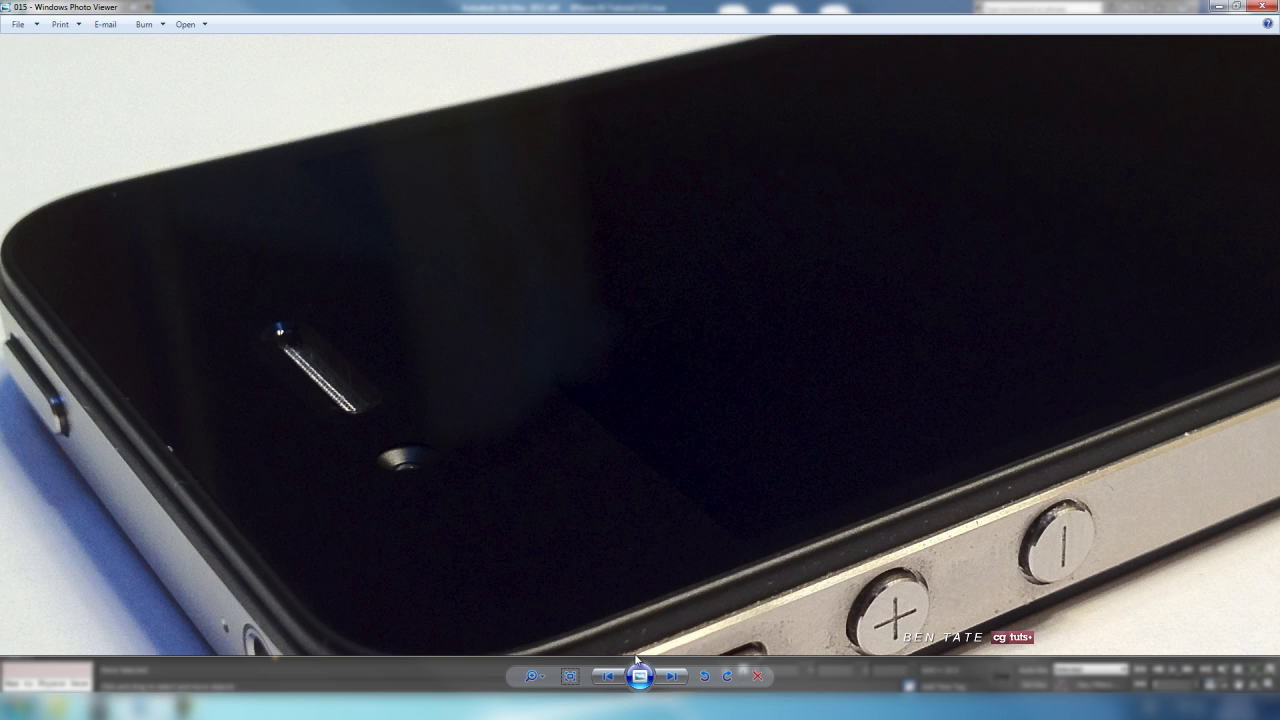
left_click(669, 677)
left_click(669, 677)
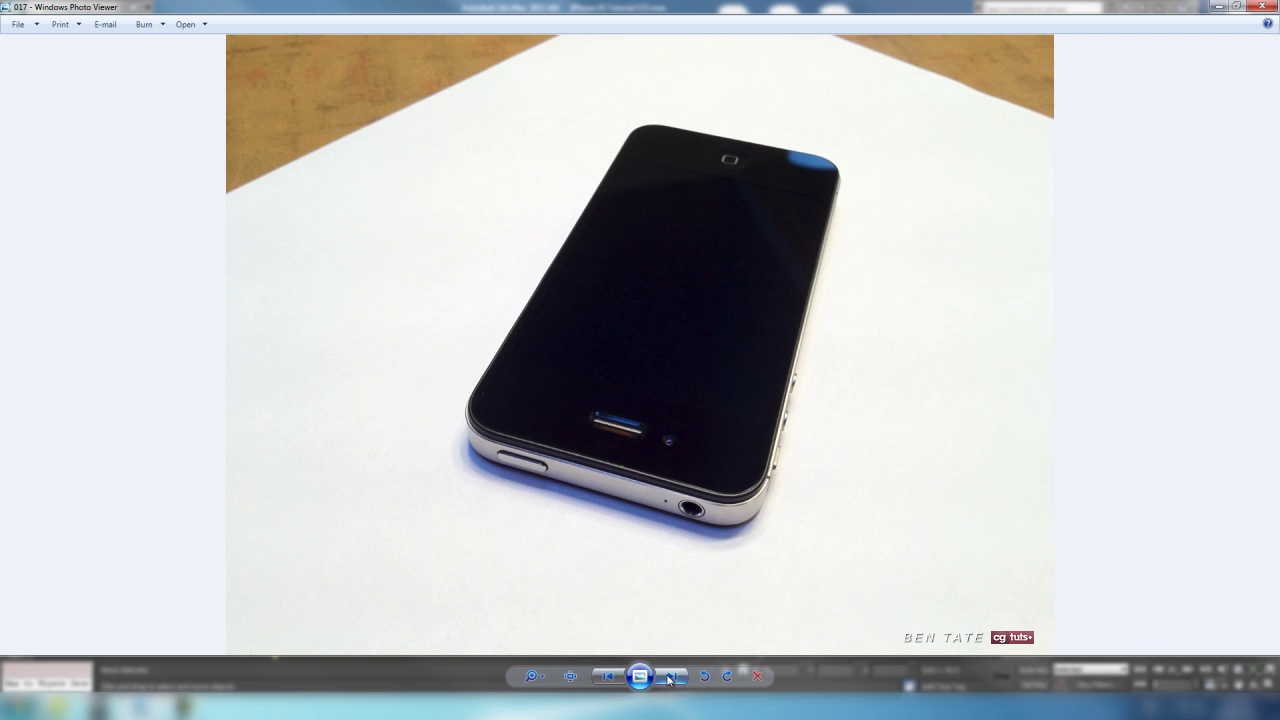
left_click(572, 680)
left_click_drag(686, 610, 636, 509)
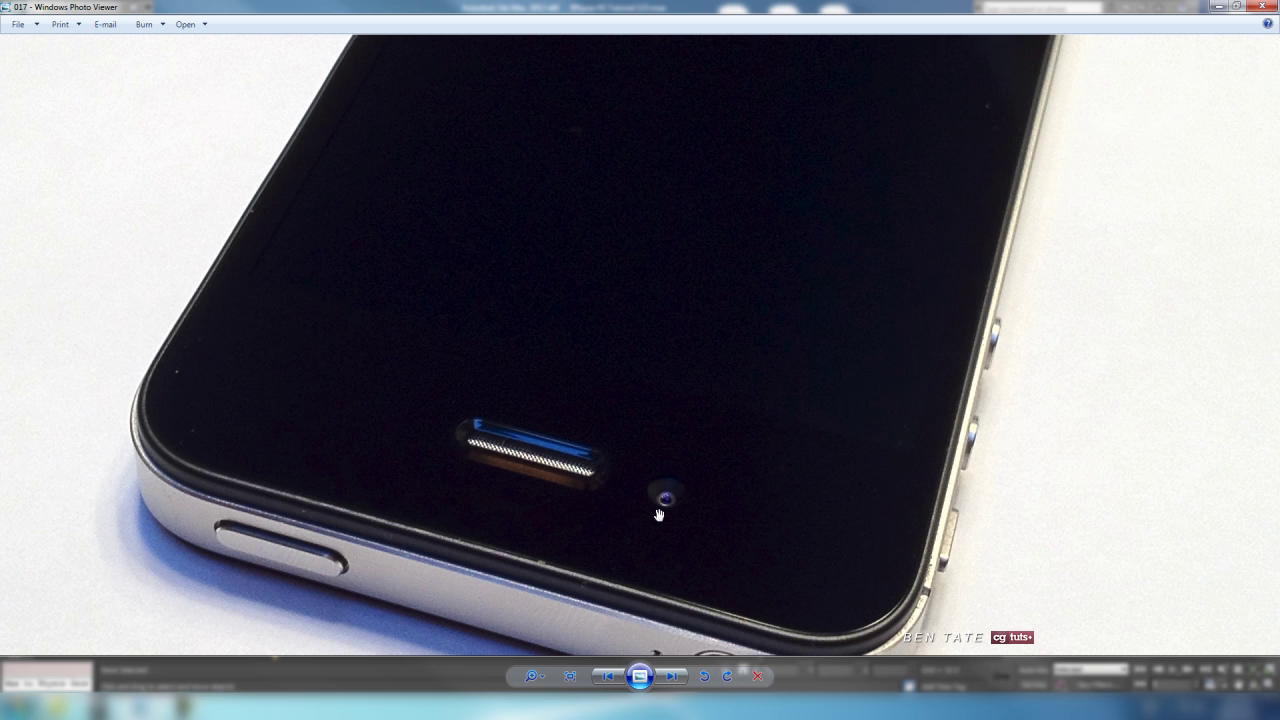
Step: Browse the reference photos to 043 and examine the front camera hole beside the earpiece up close
left_click(672, 677)
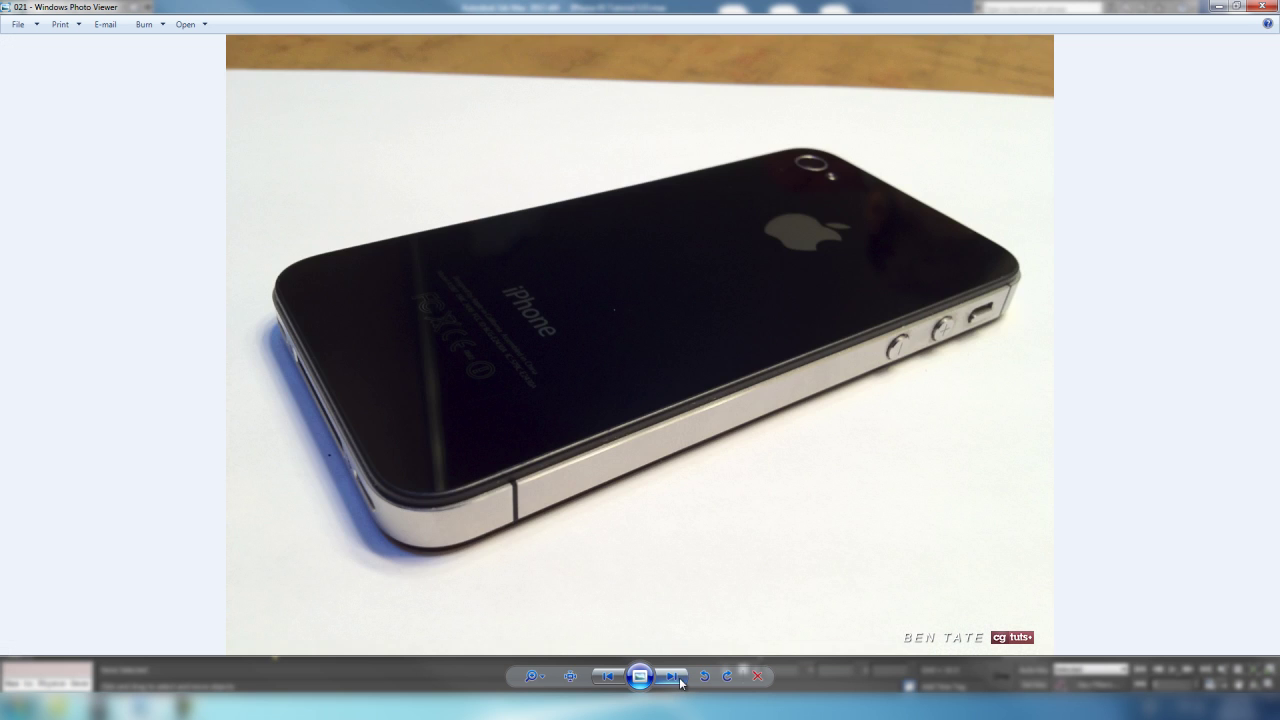
left_click(678, 680)
left_click(678, 680)
left_click(678, 680)
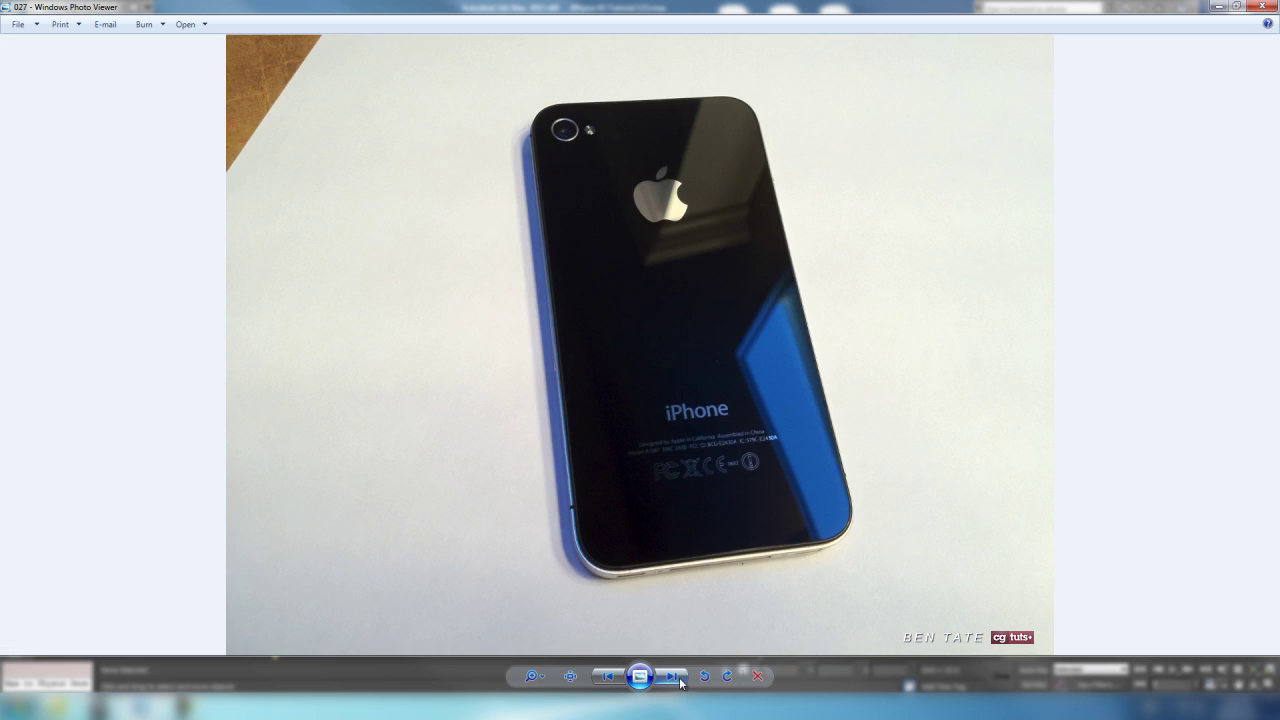
left_click(678, 680)
left_click(678, 680)
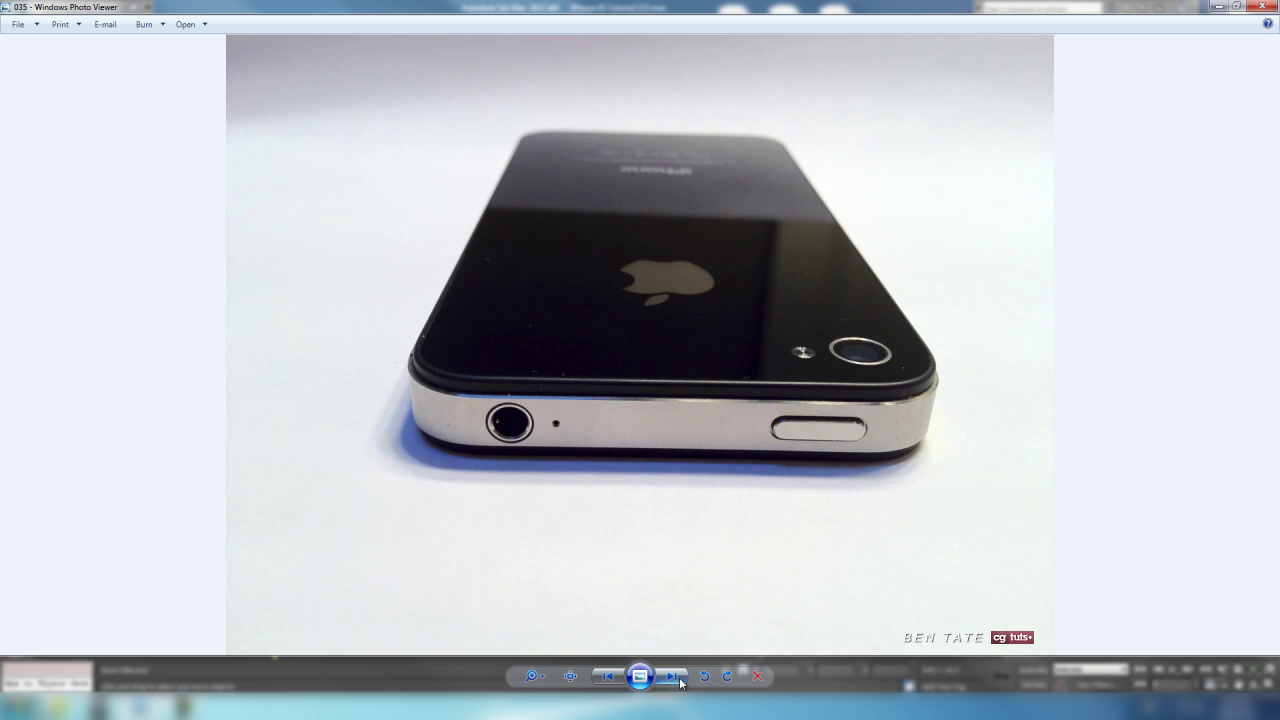
left_click(678, 680)
left_click(678, 680)
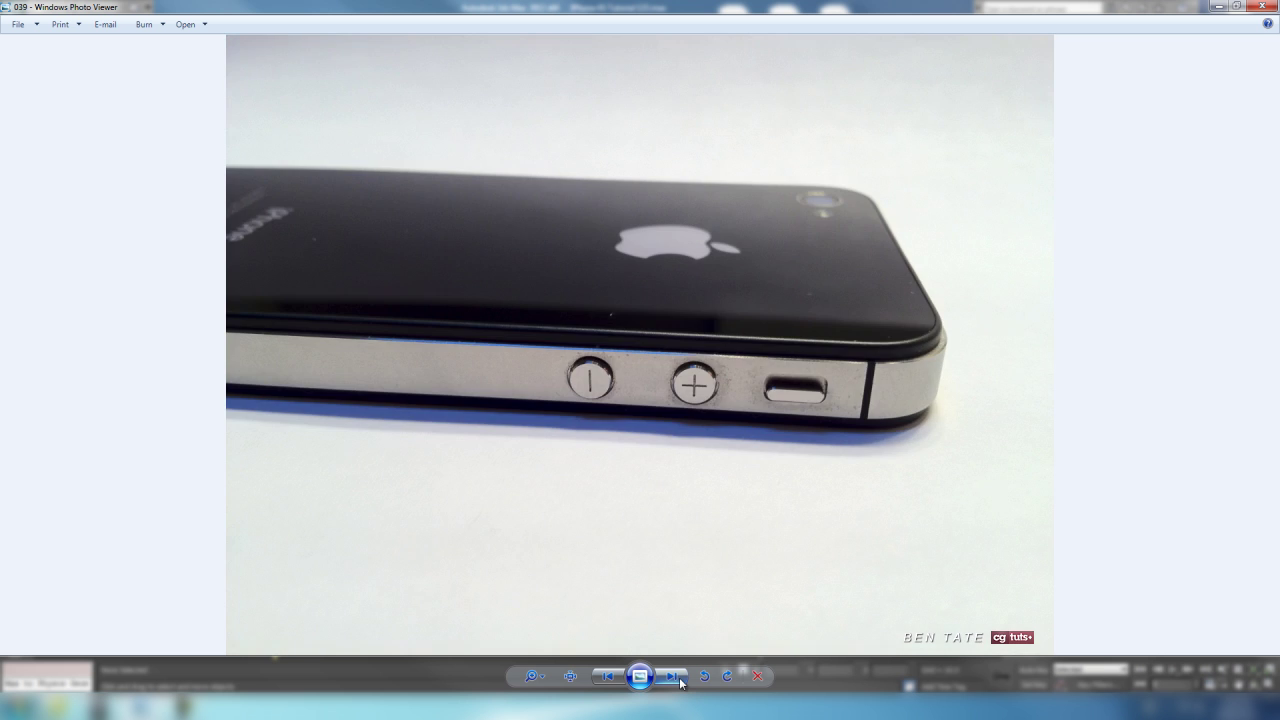
left_click(678, 680)
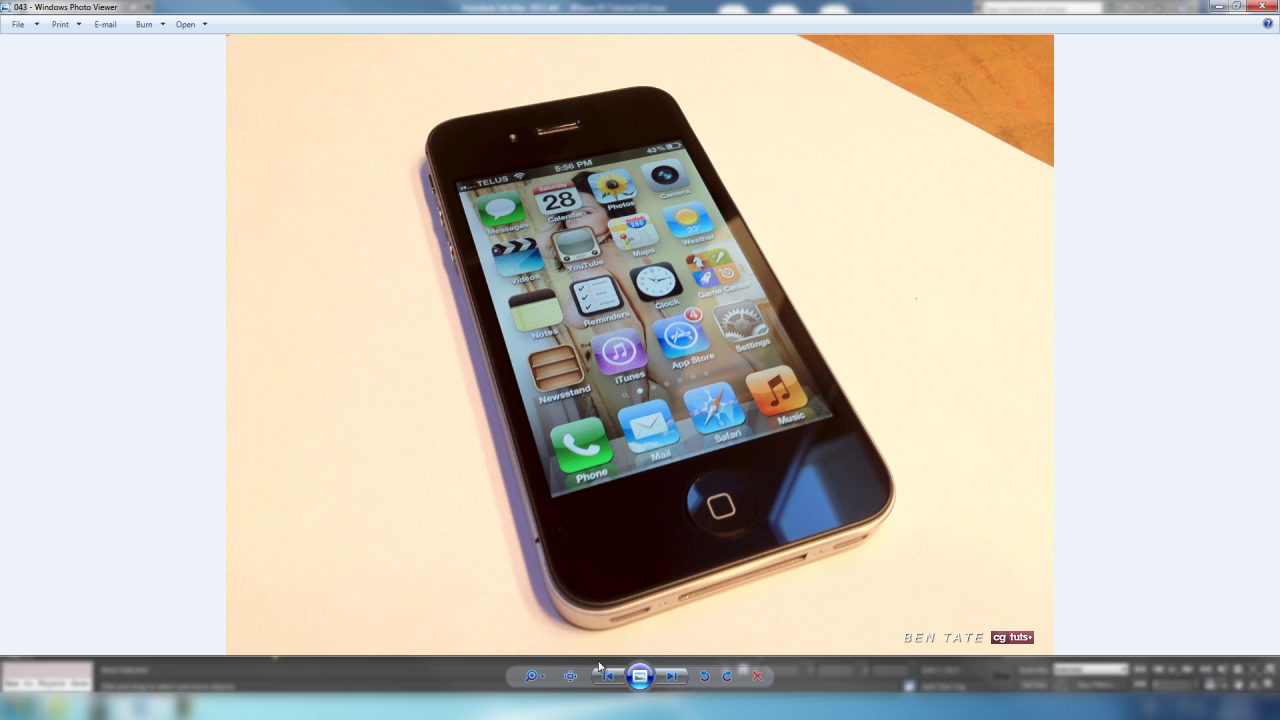
left_click(570, 677)
left_click_drag(575, 302, 690, 532)
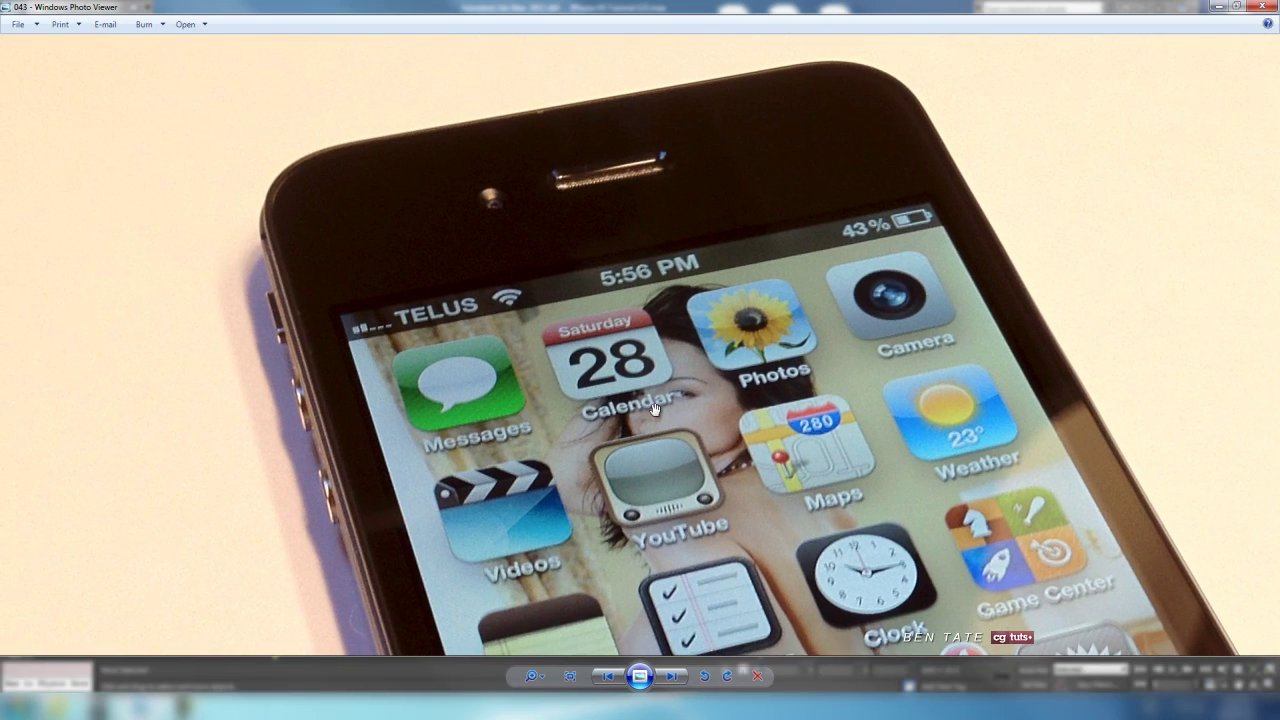
left_click_drag(655, 410, 711, 513)
scroll(591, 346, "up", 3)
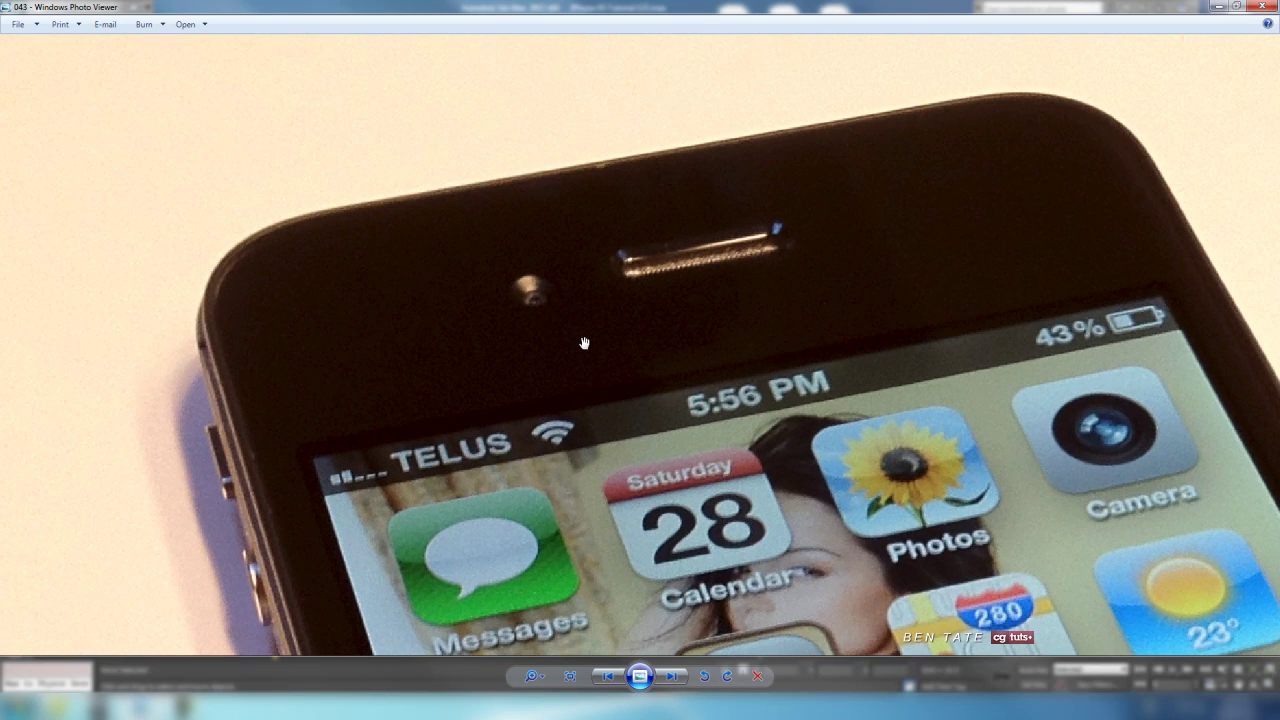
Step: Examine the front camera hole in reference photo 013 at actual size, and return to 3ds Max
left_click(669, 677)
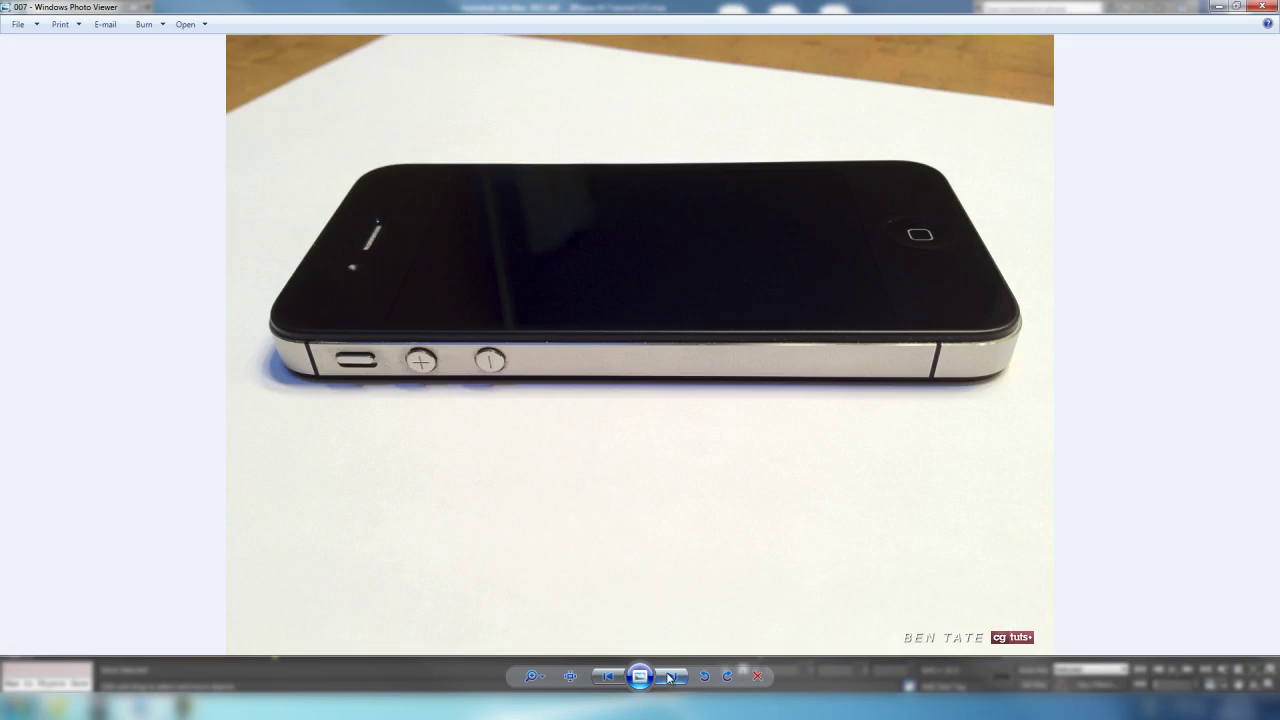
left_click(669, 677)
left_click(669, 677)
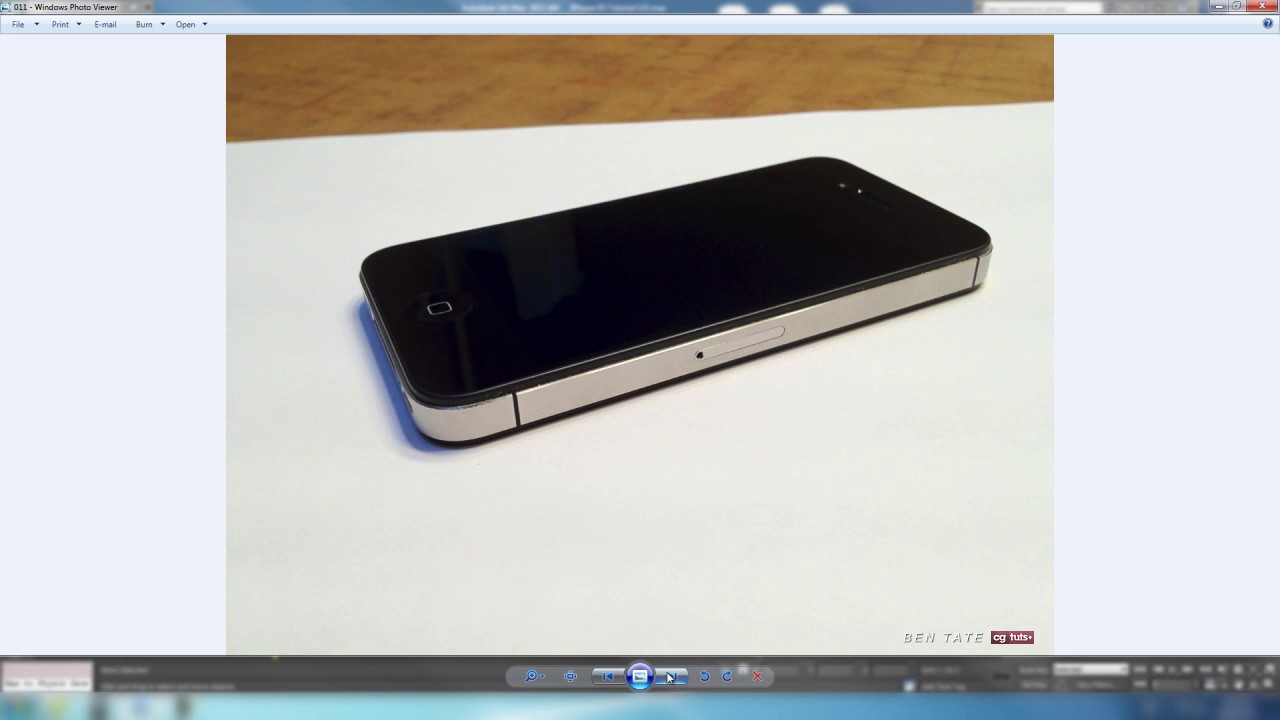
left_click(669, 677)
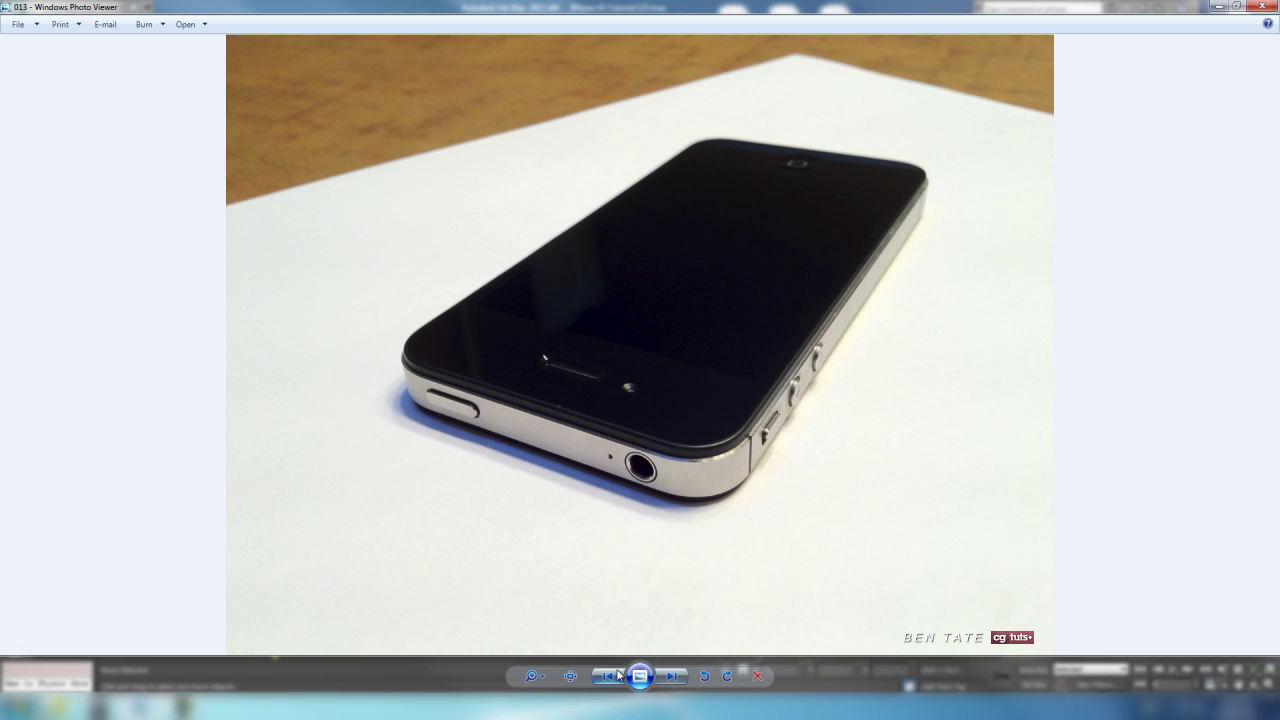
left_click(569, 678)
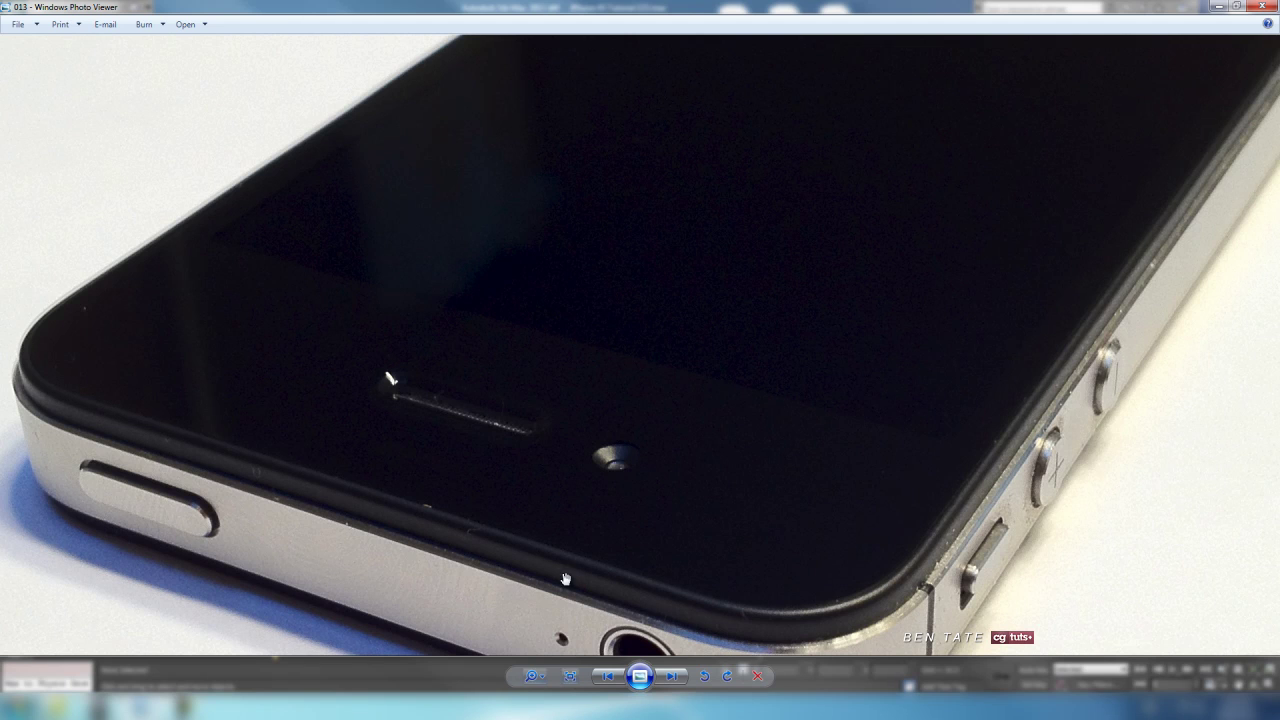
mouse_move(148, 714)
left_click(223, 657)
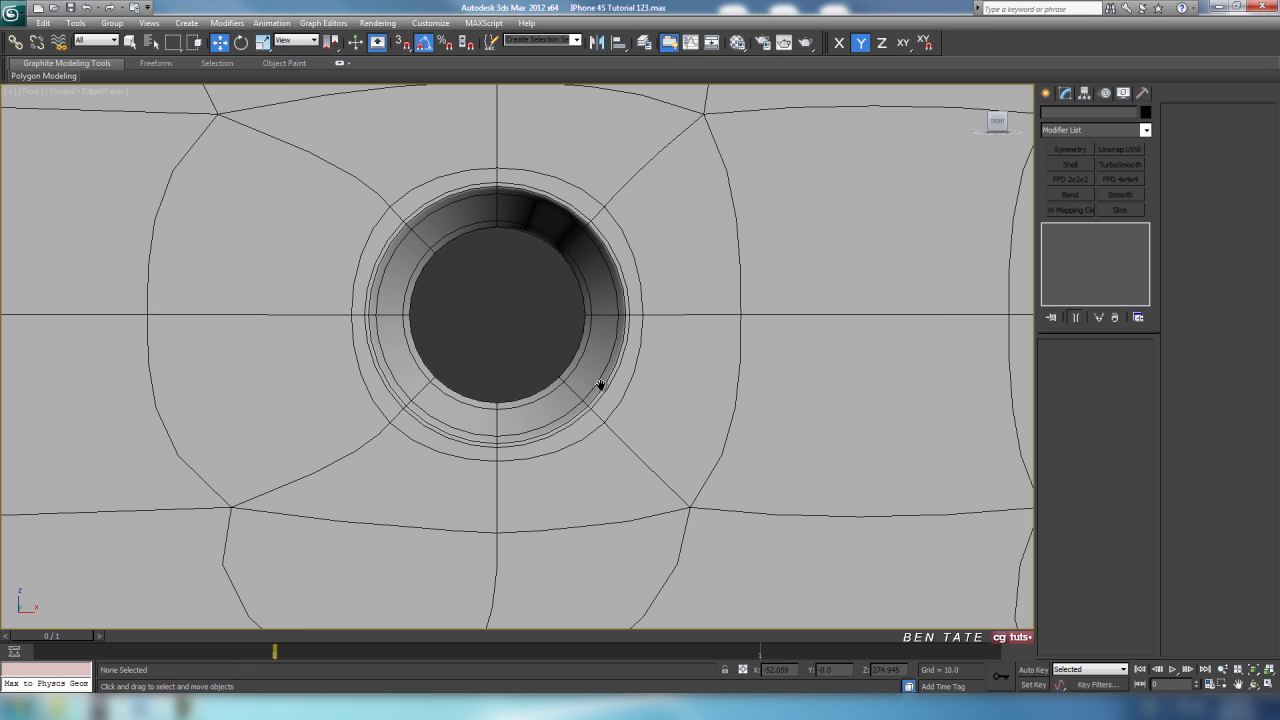
Step: Create a Tube in the camera hole, radii about 4.19 and 3.55, height about 1.68, and center it along X
scroll(605, 375, "up", 3)
scroll(780, 329, "up", 3)
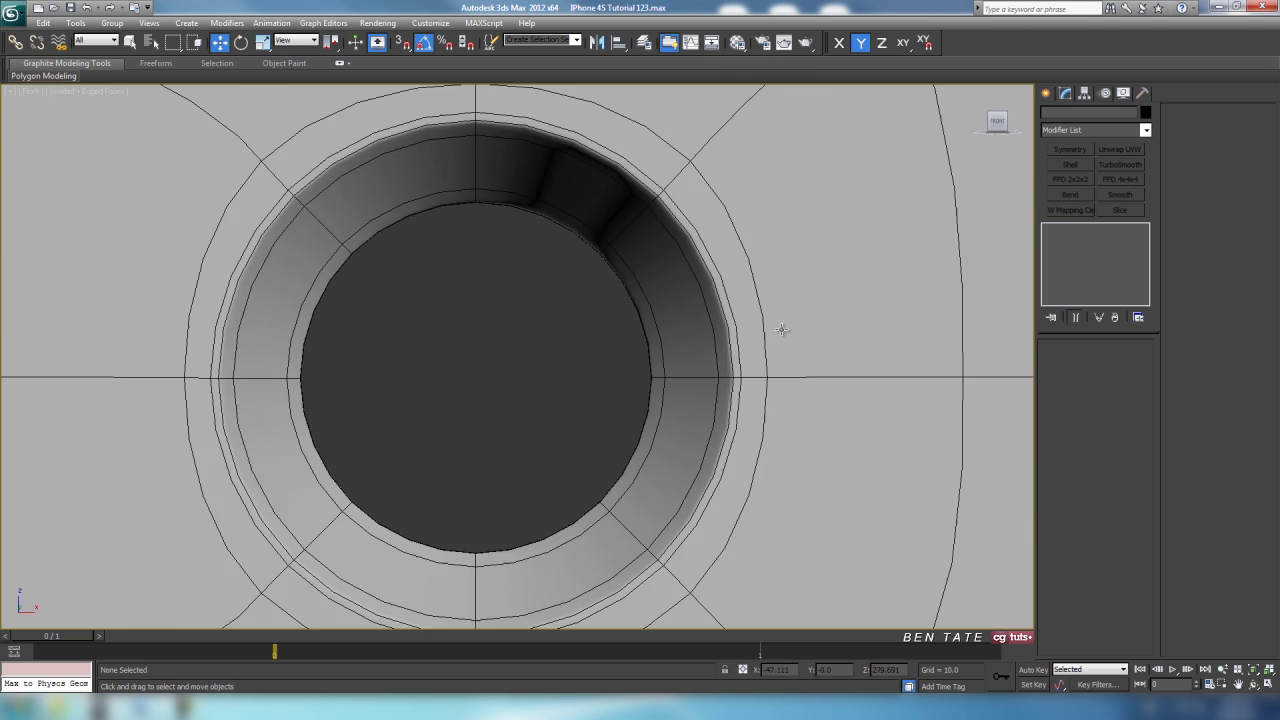
left_click(1045, 93)
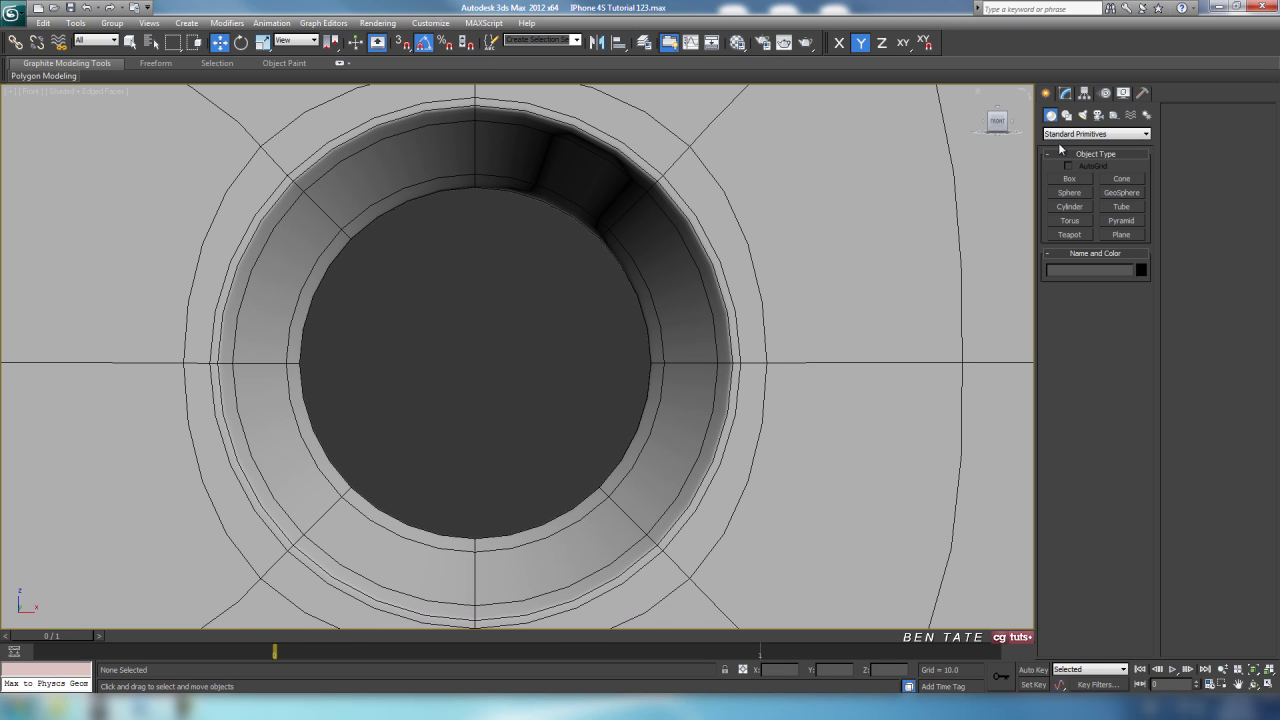
left_click(1121, 207)
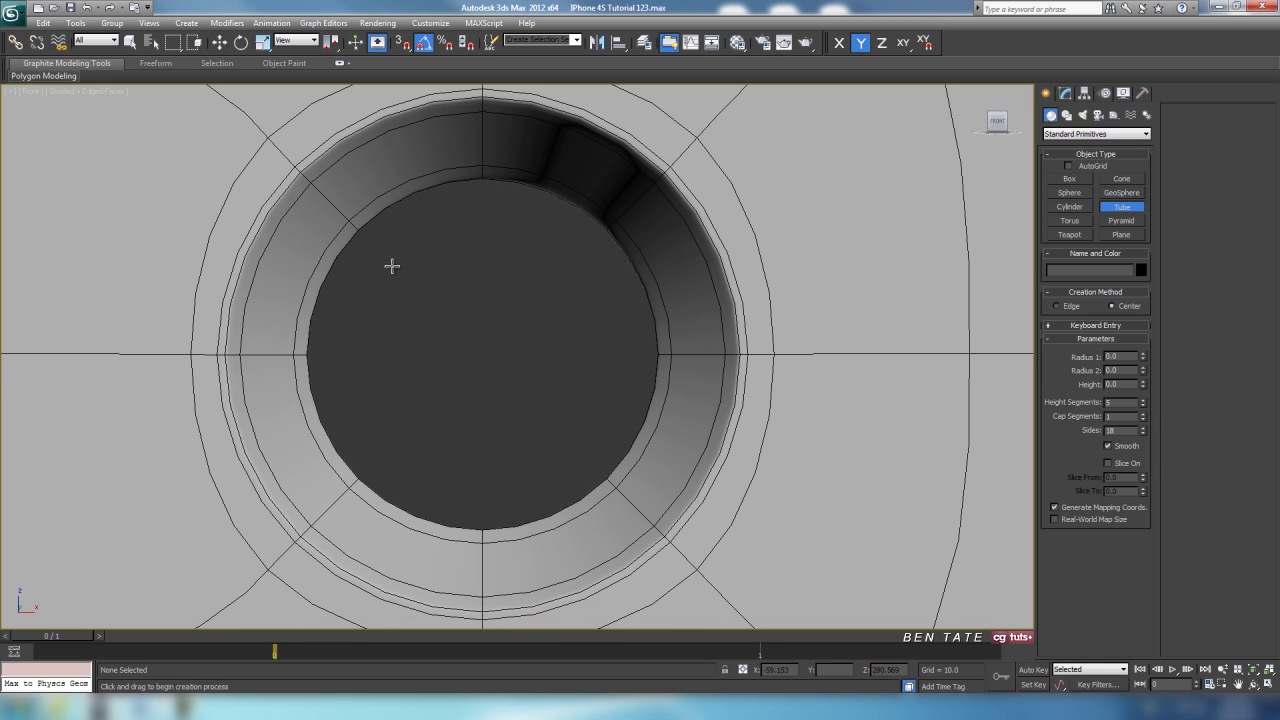
left_click_drag(491, 361, 509, 531)
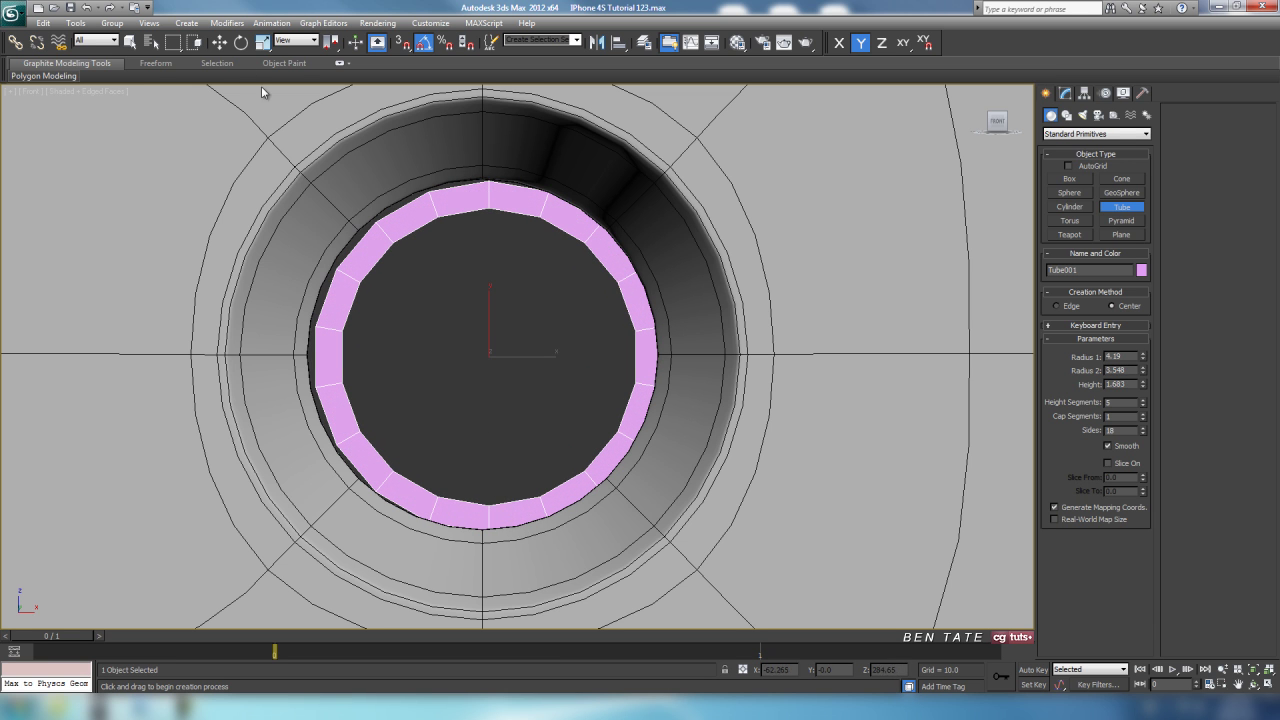
left_click(219, 42)
left_click_drag(522, 357, 516, 358)
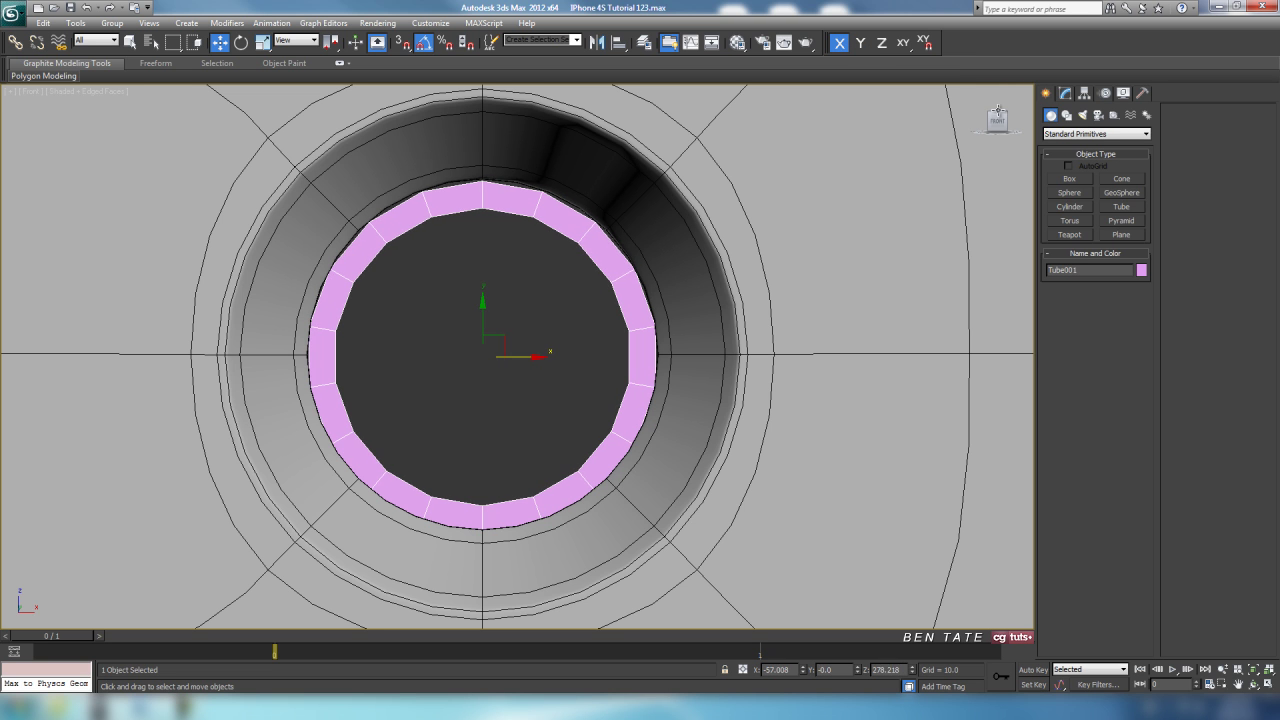
Step: Set the tube to 24 sides and 1 height segment, and nudge it up to center it vertically in the hole
left_click(1068, 95)
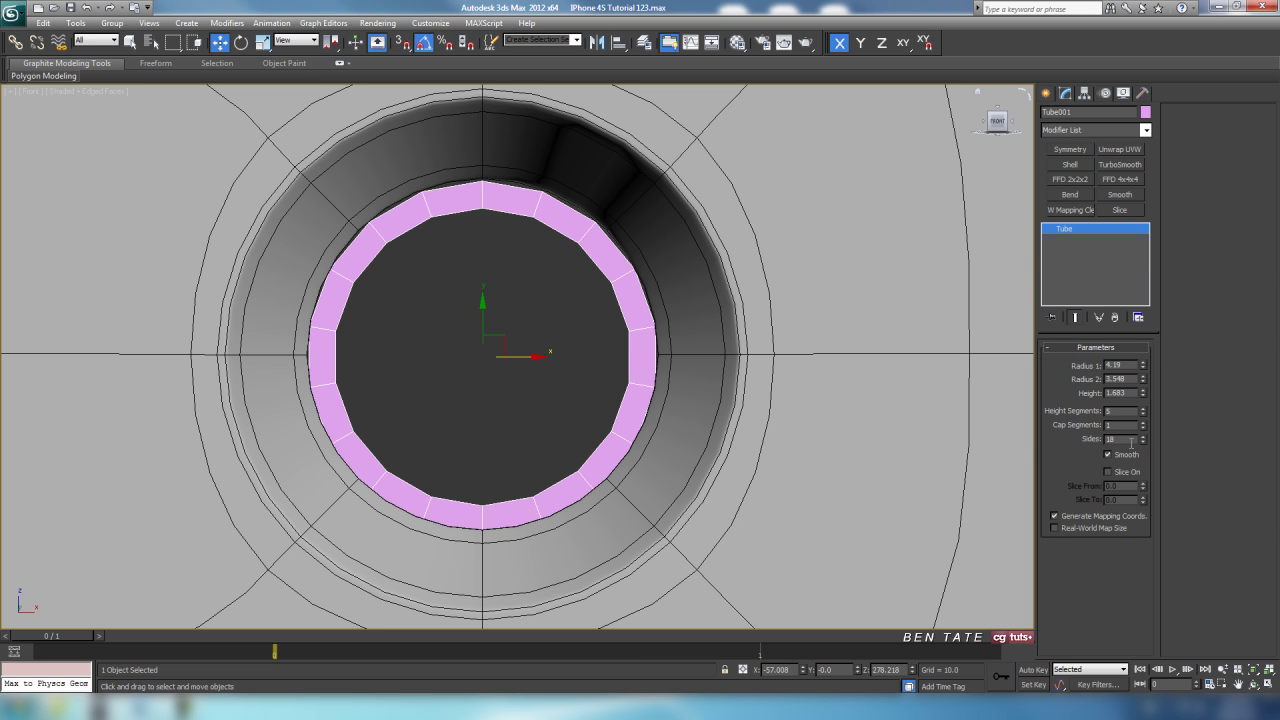
type("24")
key("Return")
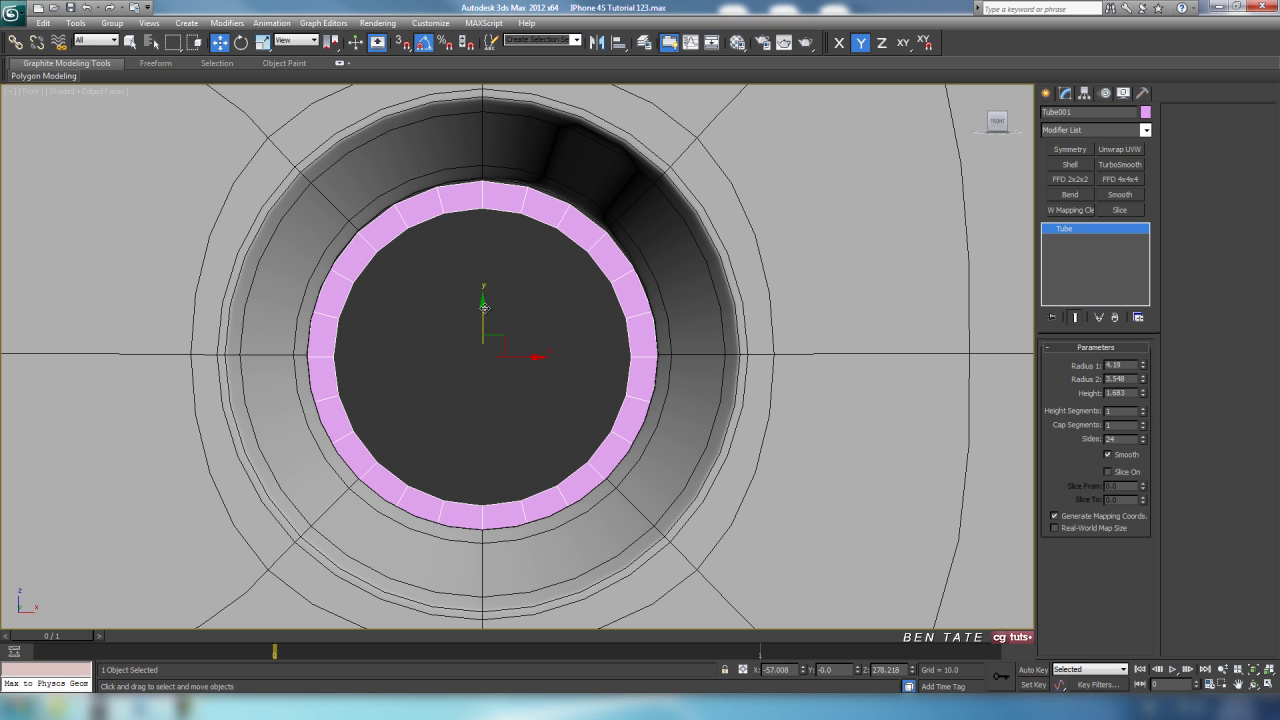
left_click_drag(485, 305, 486, 305)
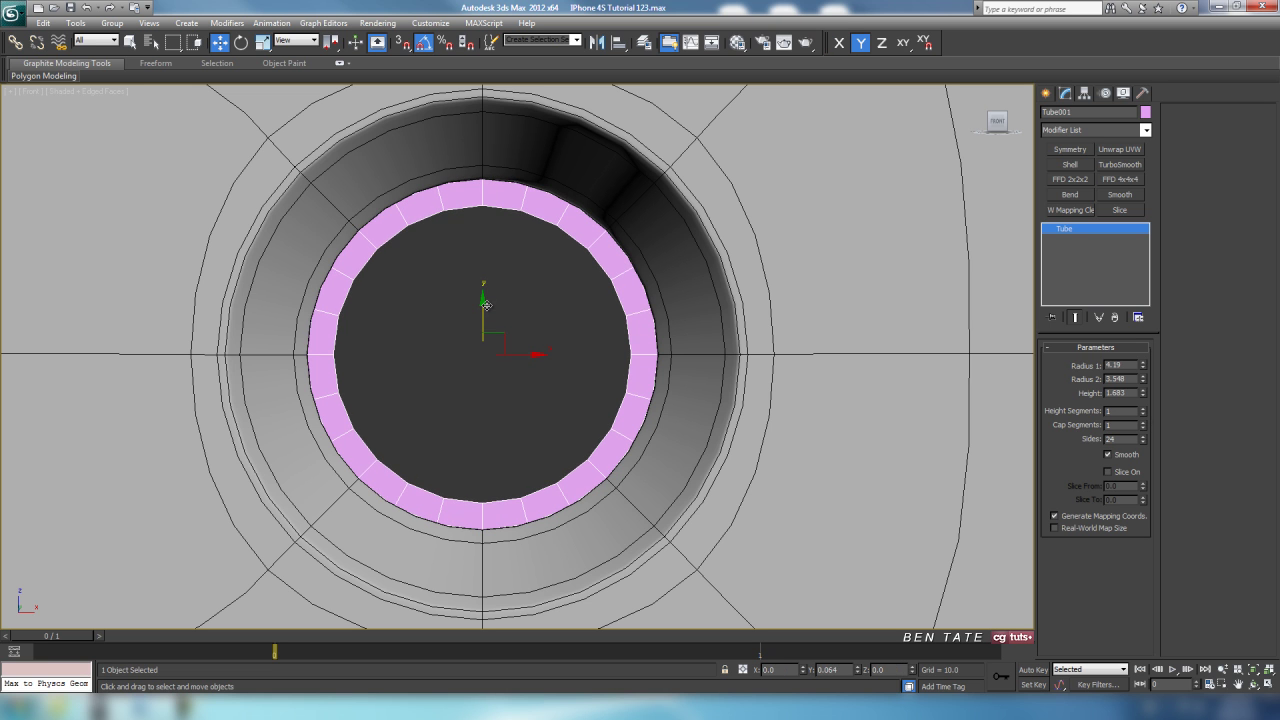
Step: Move the tube along the depth axis into the back of the camera hole, to about Y -13.05
key("alt+w")
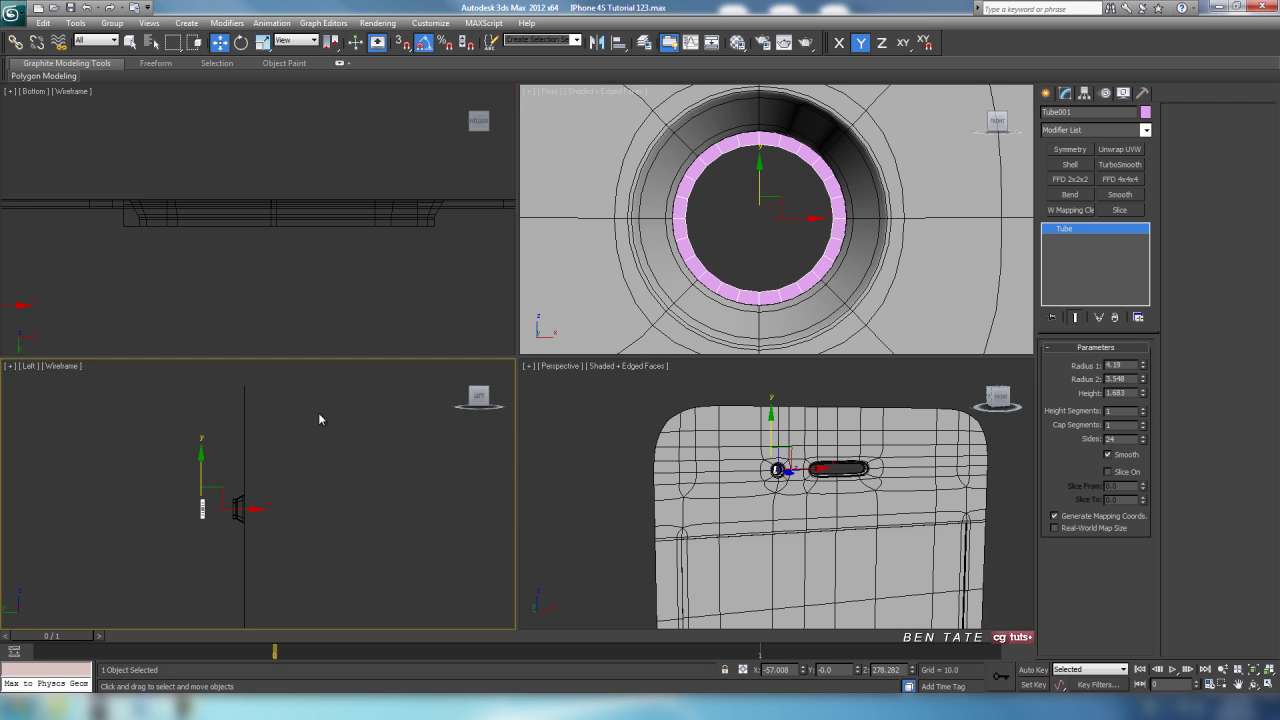
key("alt+w")
left_click_drag(476, 394, 505, 399)
key("alt+w")
key("alt+w")
key("z")
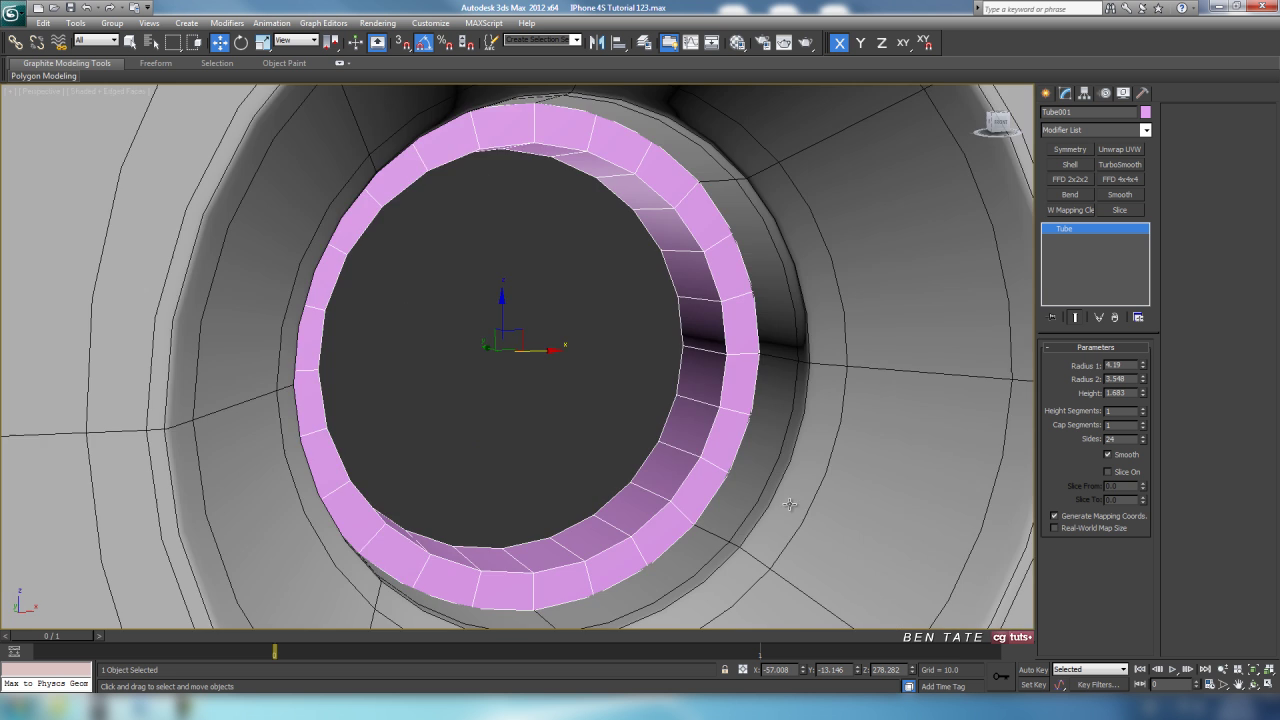
middle_click_drag(728, 464, 581, 396, "alt")
left_click_drag(462, 333, 459, 337)
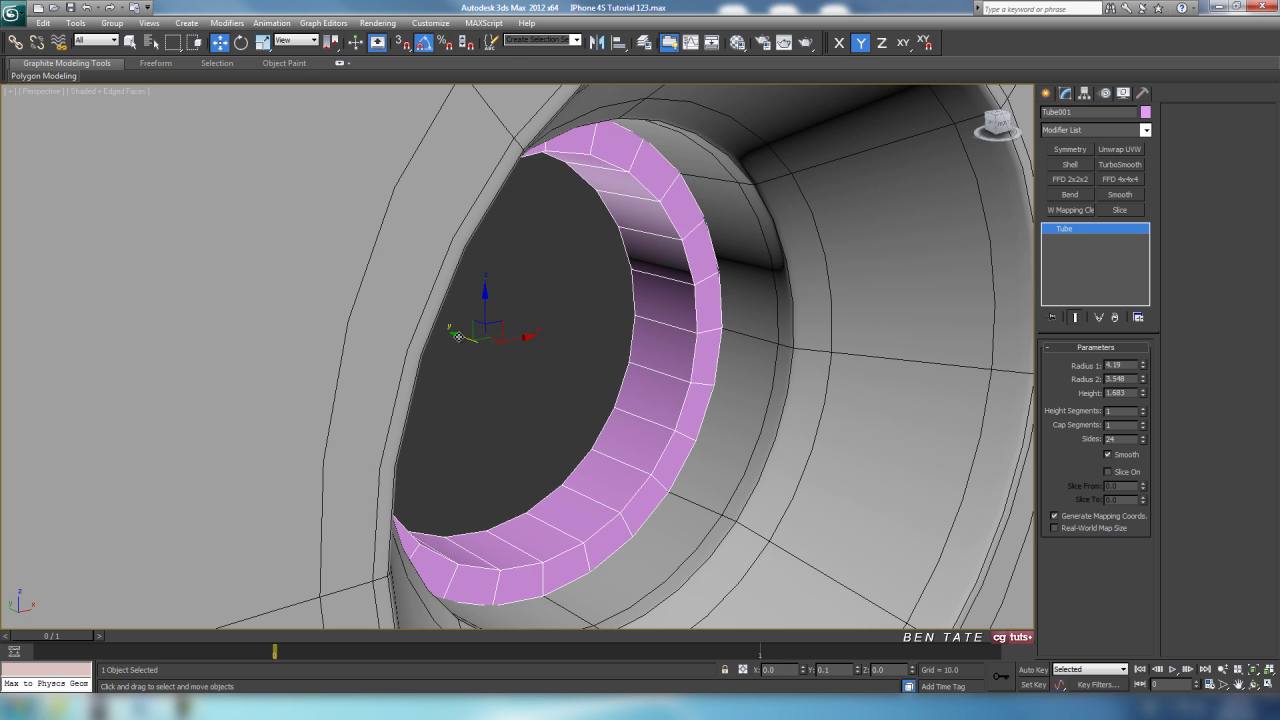
Step: Set the tube's Radius 1 to 4.274 and Radius 2 to 3.477, and frame it in the Front view
middle_click_drag(834, 378, 806, 367, "alt")
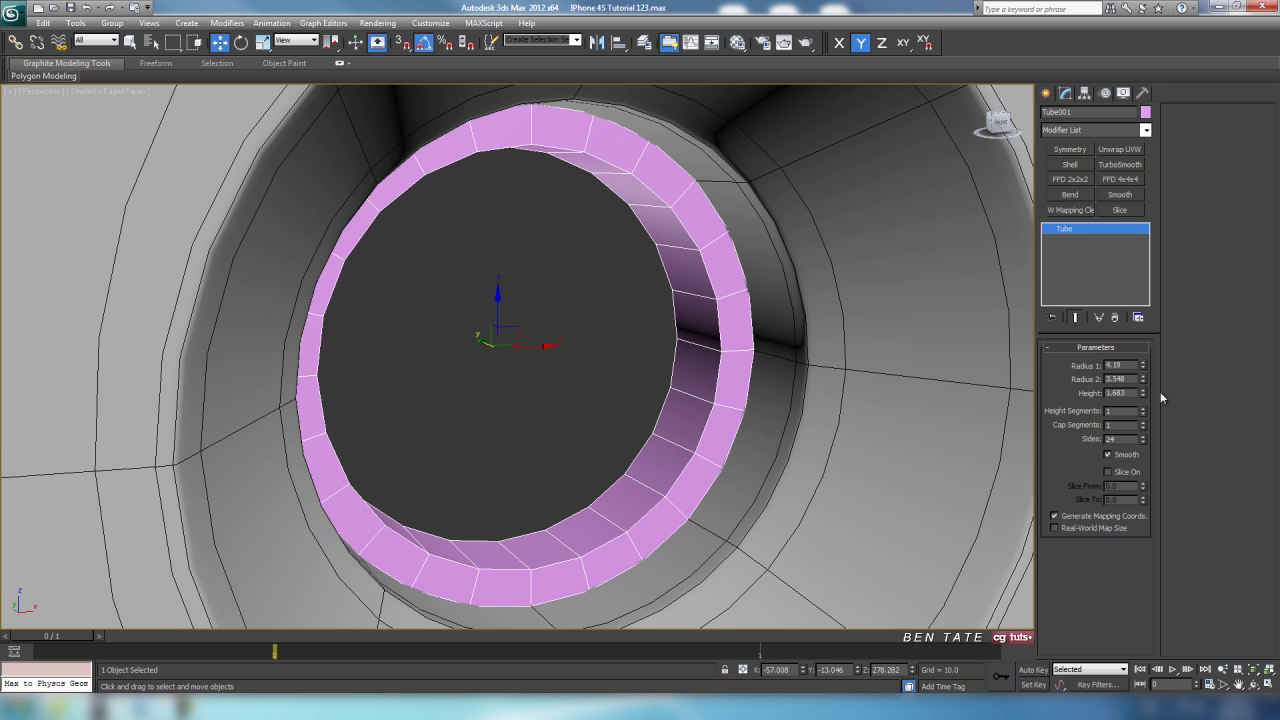
left_click_drag(1143, 369, 1143, 368)
middle_click_drag(821, 392, 766, 390, "alt")
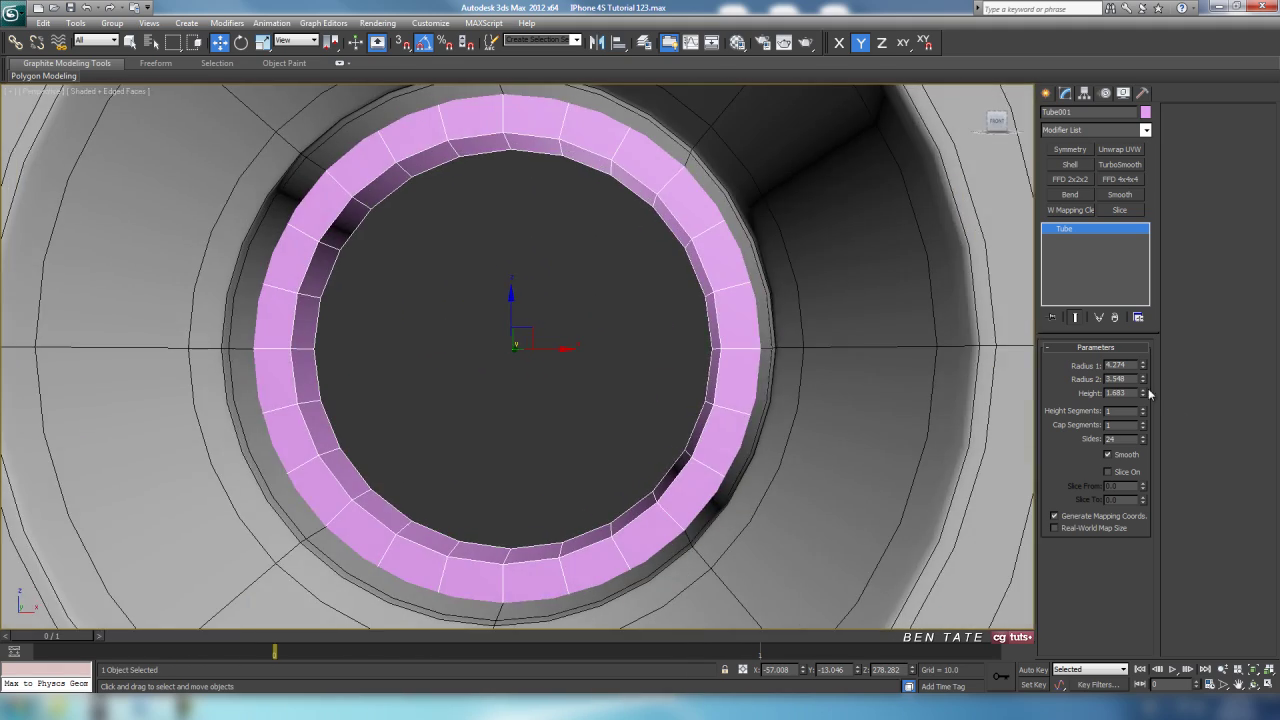
left_click_drag(1143, 381, 1141, 393)
mouse_move(672, 395)
middle_mouse_down("alt")
mouse_move(690, 380)
mouse_move(672, 374)
middle_mouse_up("alt")
key("alt+w")
right_click(769, 277)
key("alt+w")
scroll(736, 309, "down", 6)
mouse_move(698, 310)
middle_mouse_down()
mouse_move(676, 279)
mouse_move(694, 326)
middle_mouse_up()
scroll(630, 335, "up", 3)
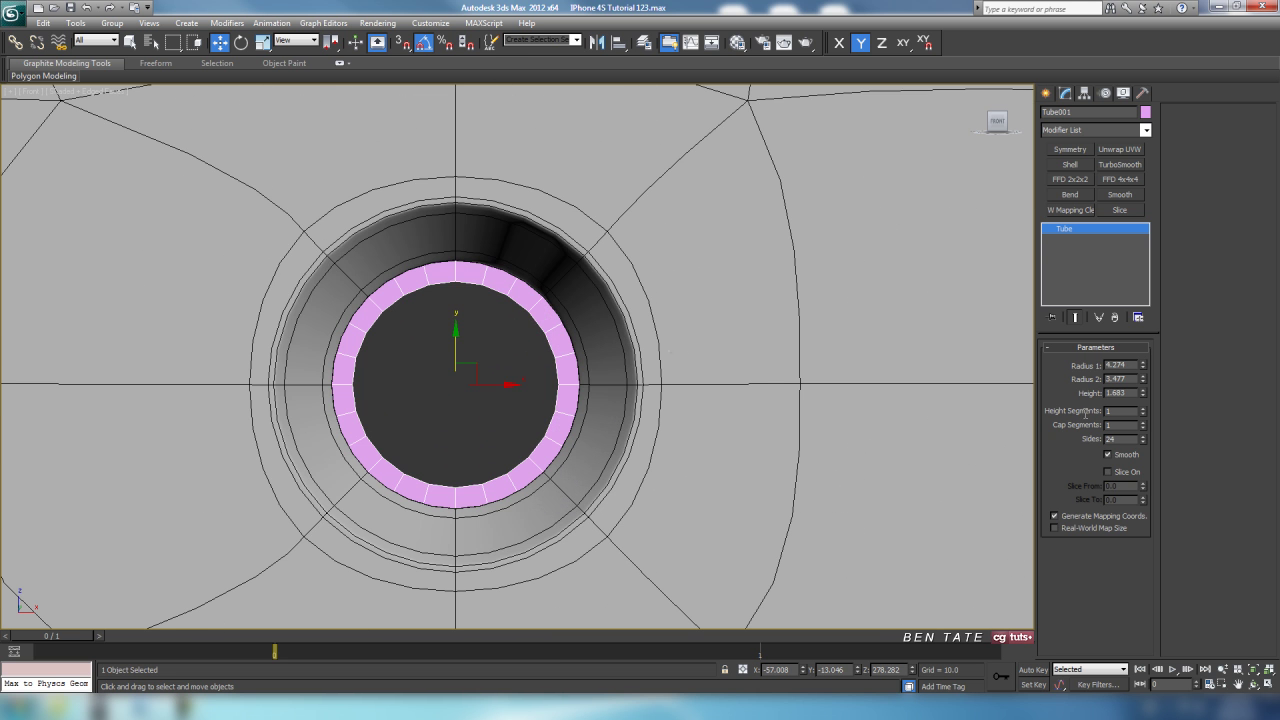
Step: Set the tube's Radius 2 to 3.34 so its inner opening is slightly smaller
left_click_drag(1146, 387, 1146, 398)
scroll(634, 370, "down", 5)
scroll(540, 417, "up", 8)
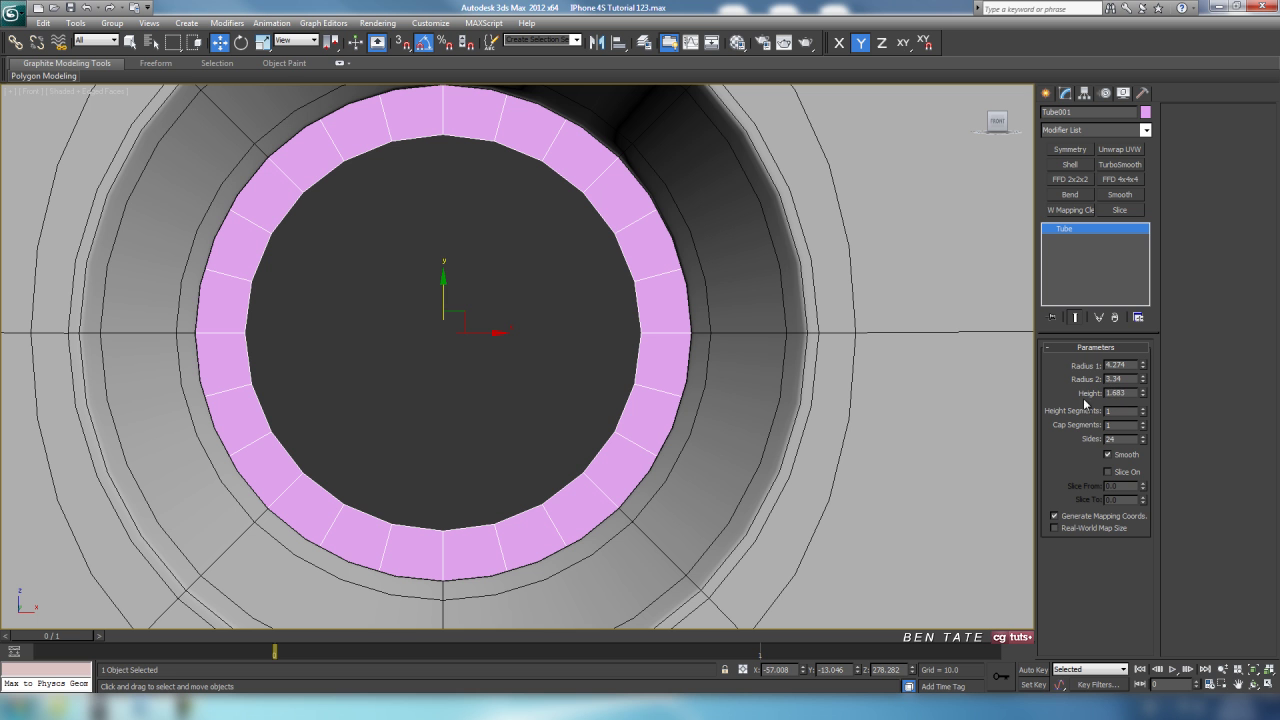
Step: Convert the tube to an Editable Poly and show its rear side in a Perspective view
middle_click_drag(576, 421, 582, 412)
middle_click_drag(462, 417, 657, 371, "alt")
right_click(681, 370)
mouse_move(720, 484)
left_click(853, 496)
key("p")
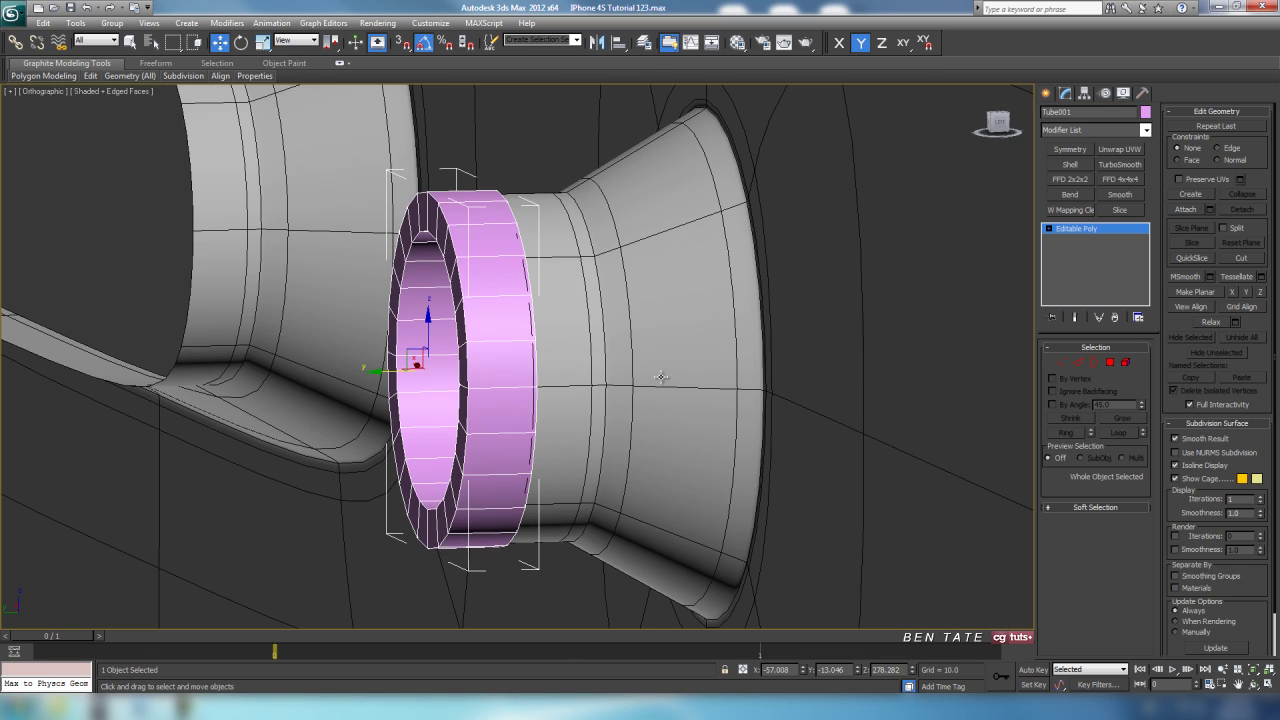
scroll(655, 375, "up", 5)
scroll(595, 380, "down", 5)
middle_click_drag(550, 368, 642, 368, "alt")
scroll(613, 367, "up", 3)
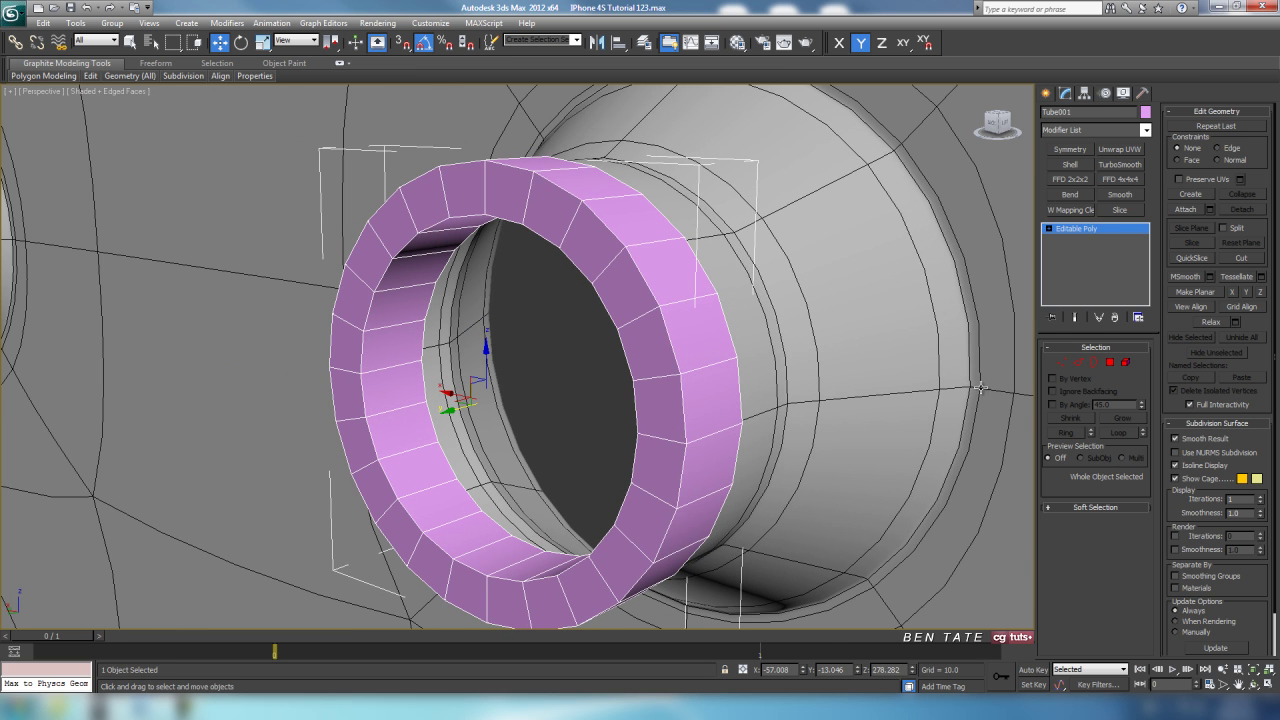
Step: Select the edge ring on the tube's rear cap, convert it to polygons and delete them
key("h")
left_click(918, 523)
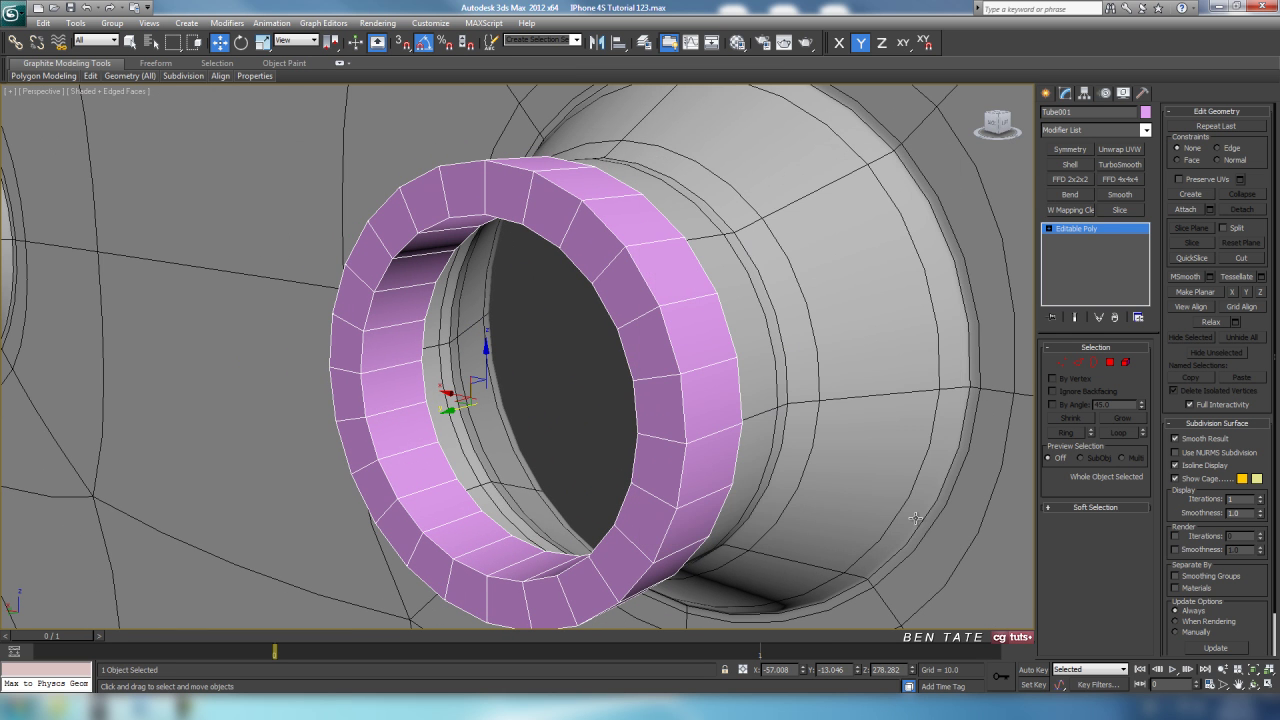
middle_click_drag(772, 401, 802, 404, "alt")
left_click(1079, 364)
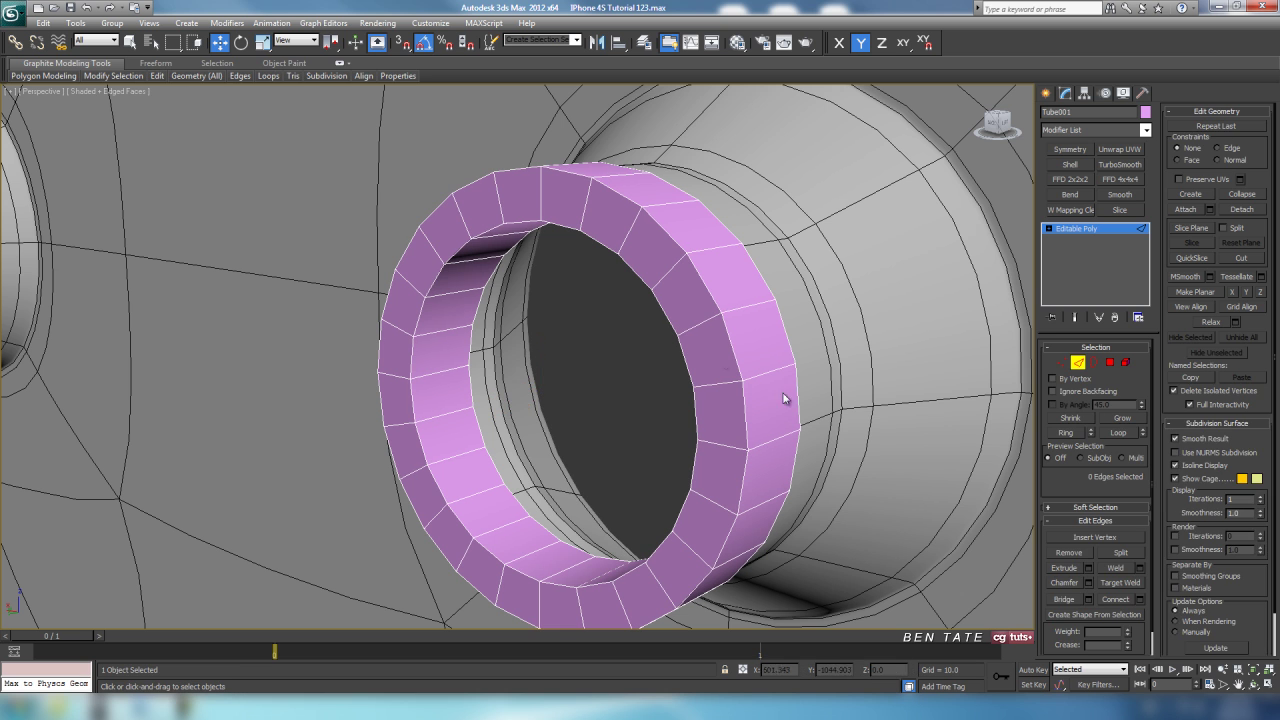
left_click(703, 325)
left_click(1068, 433)
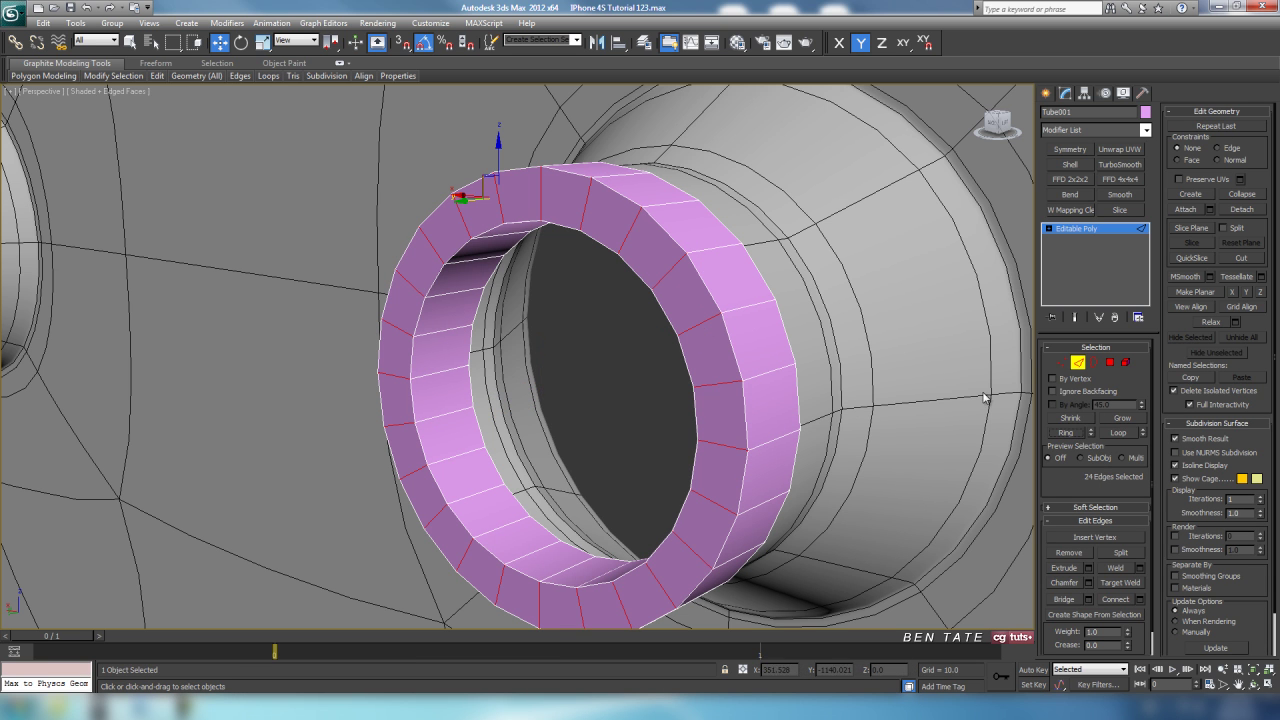
left_click(1108, 364, "ctrl")
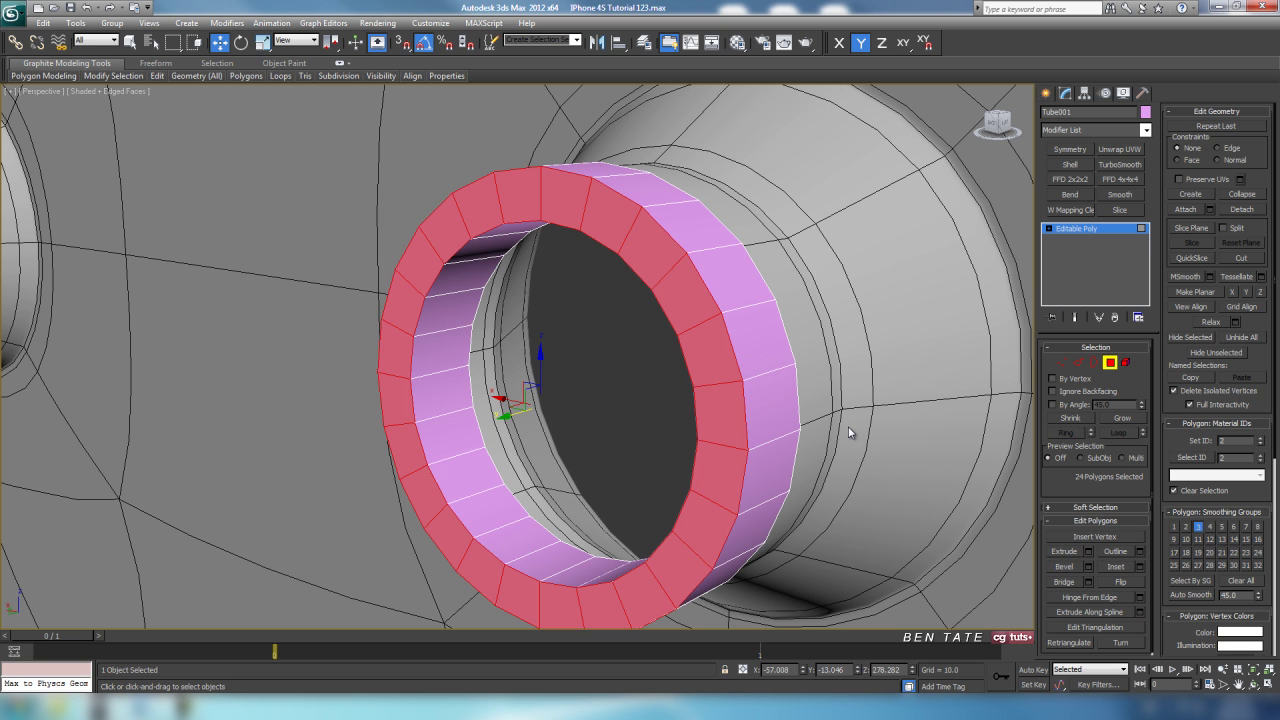
left_click(848, 426)
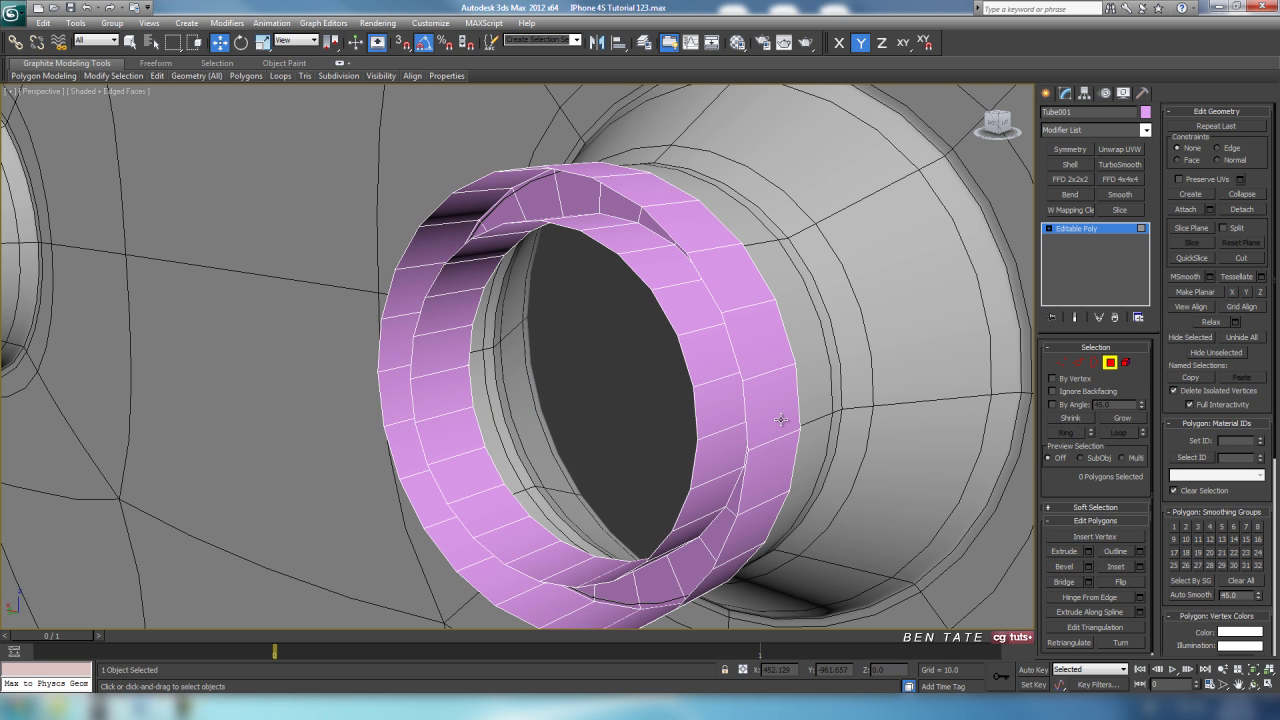
Step: Select the polygons of the tube's outer wall through an edge ring and delete them
middle_click_drag(760, 416, 732, 412, "alt")
middle_click_drag(880, 385, 762, 384, "alt")
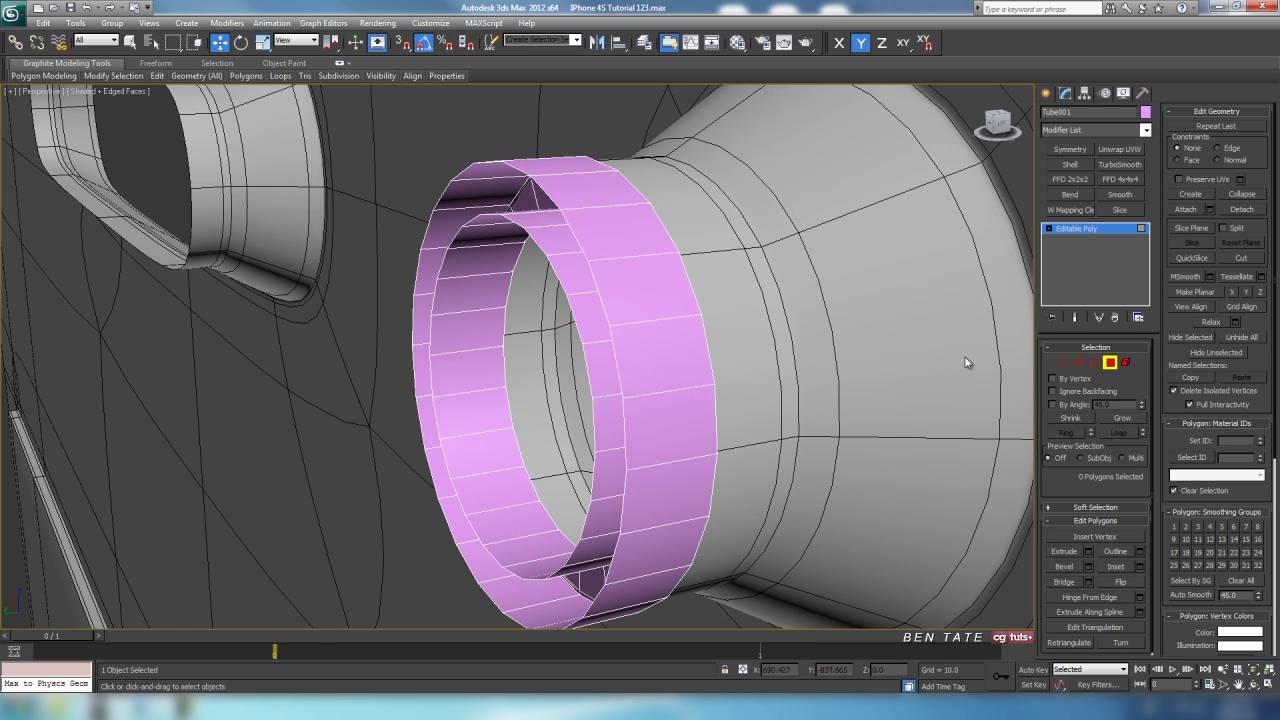
left_click(1078, 364)
left_click(645, 324)
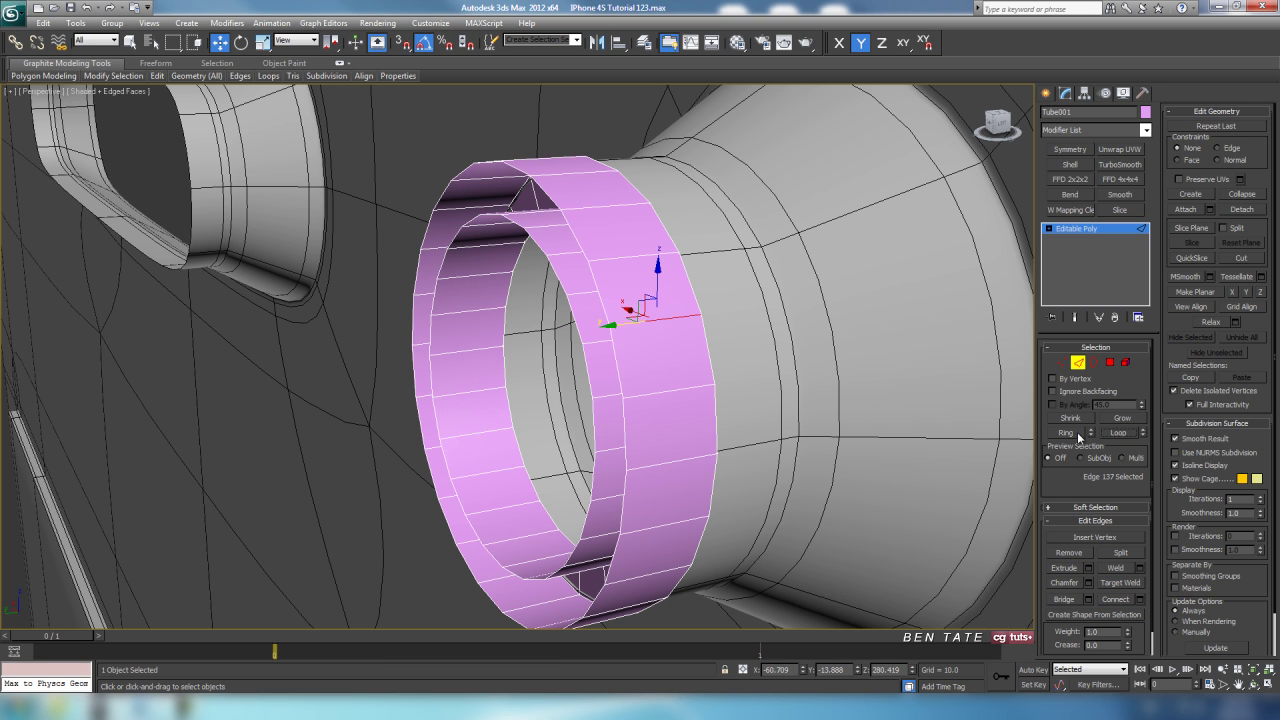
left_click(1077, 434)
left_click(1109, 367, "ctrl")
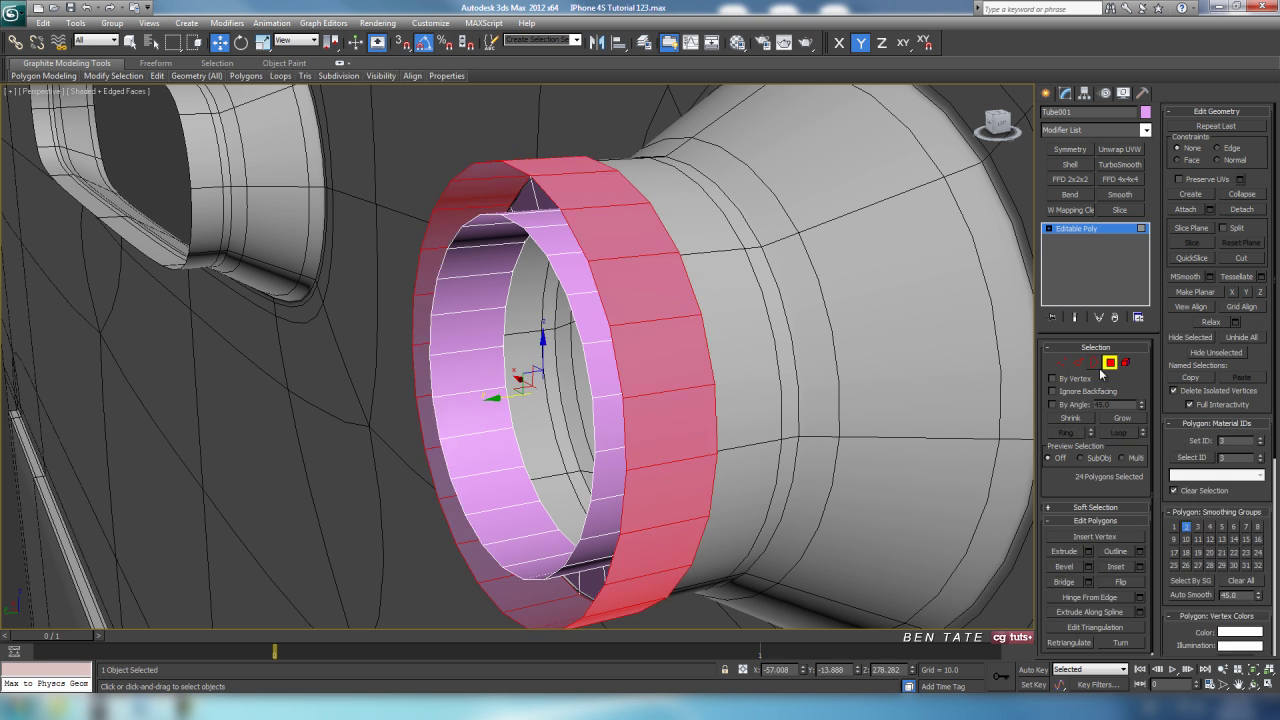
key("Delete")
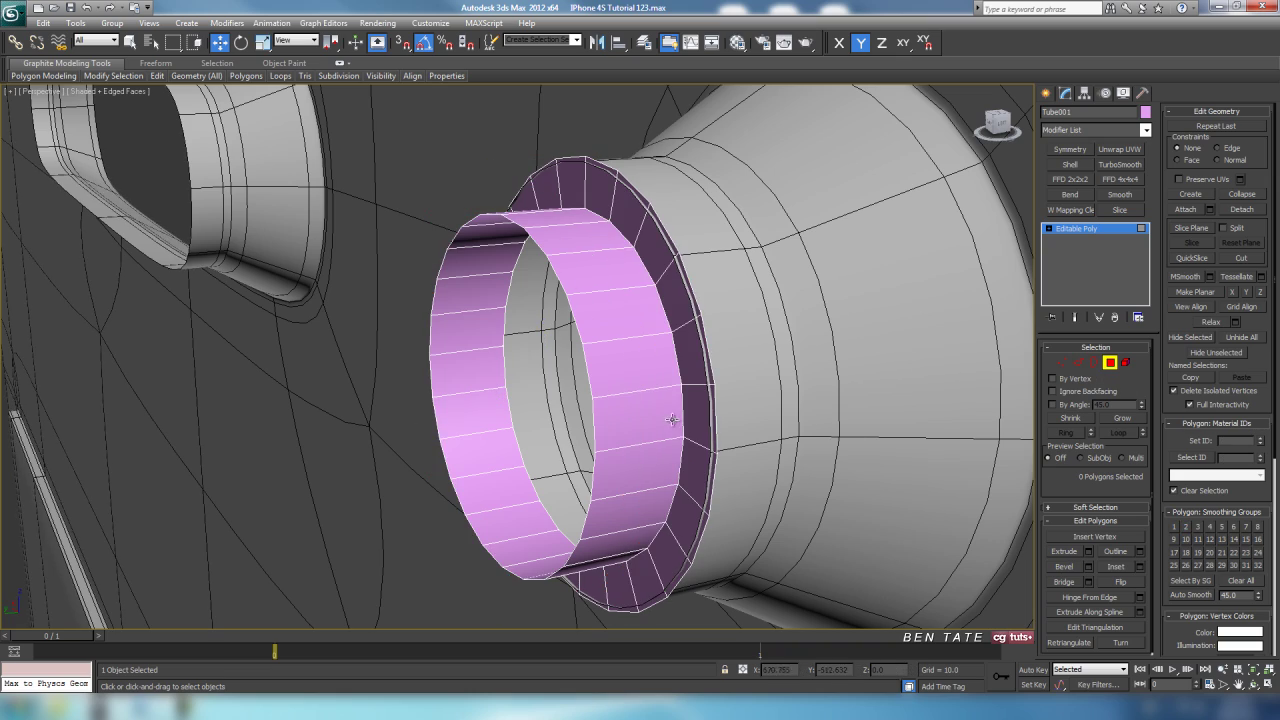
Step: Connect the ring of radial edges on the tube's front face with 1 segment, pinch 0 and slide 0
middle_click_drag(672, 420, 643, 502, "alt")
scroll(643, 391, "up", 3)
left_click(1078, 362)
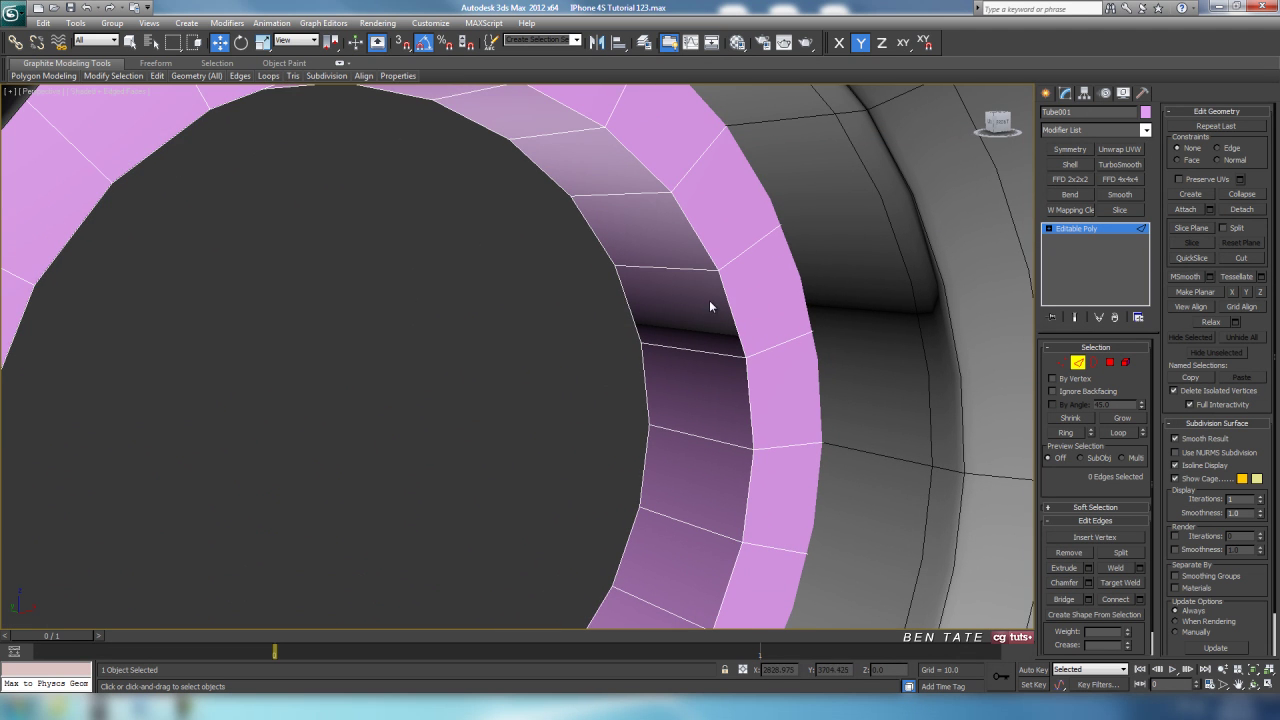
middle_click_drag(709, 300, 703, 337)
left_click(716, 218)
scroll(741, 262, "down", 3)
scroll(721, 280, "up", 3)
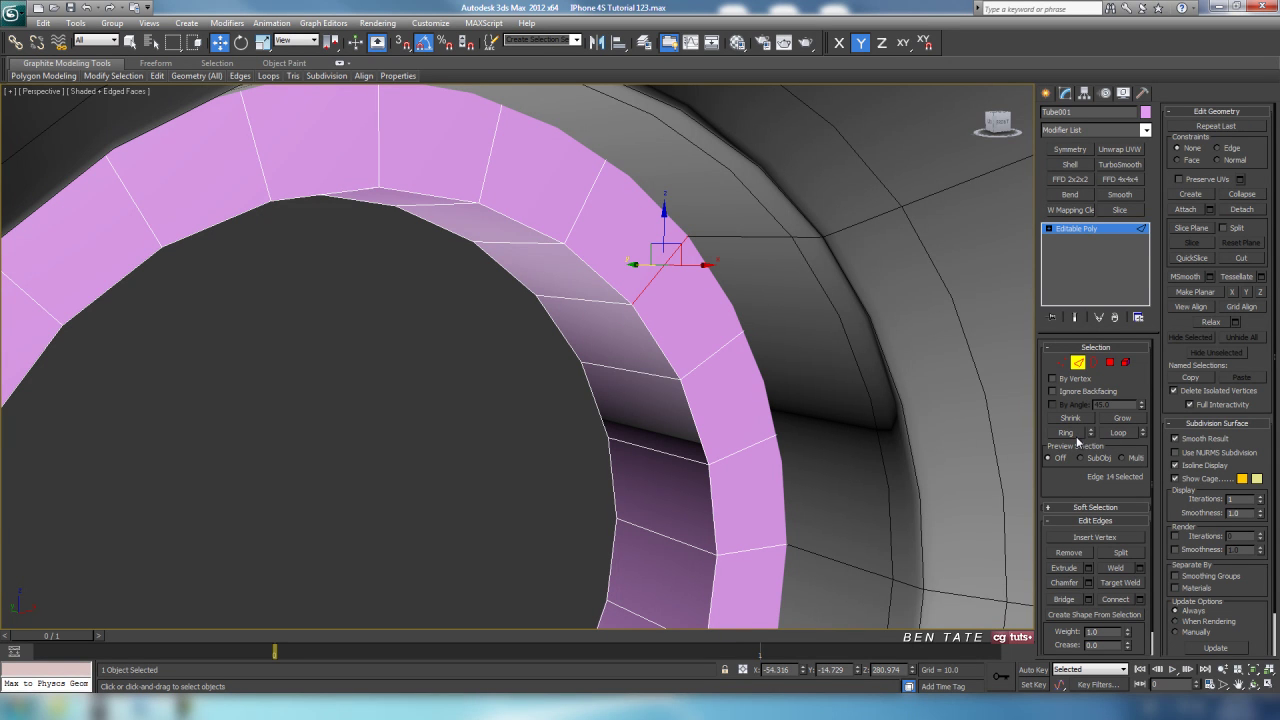
left_click(1075, 434)
middle_click_drag(770, 461, 810, 477)
left_click(1139, 600)
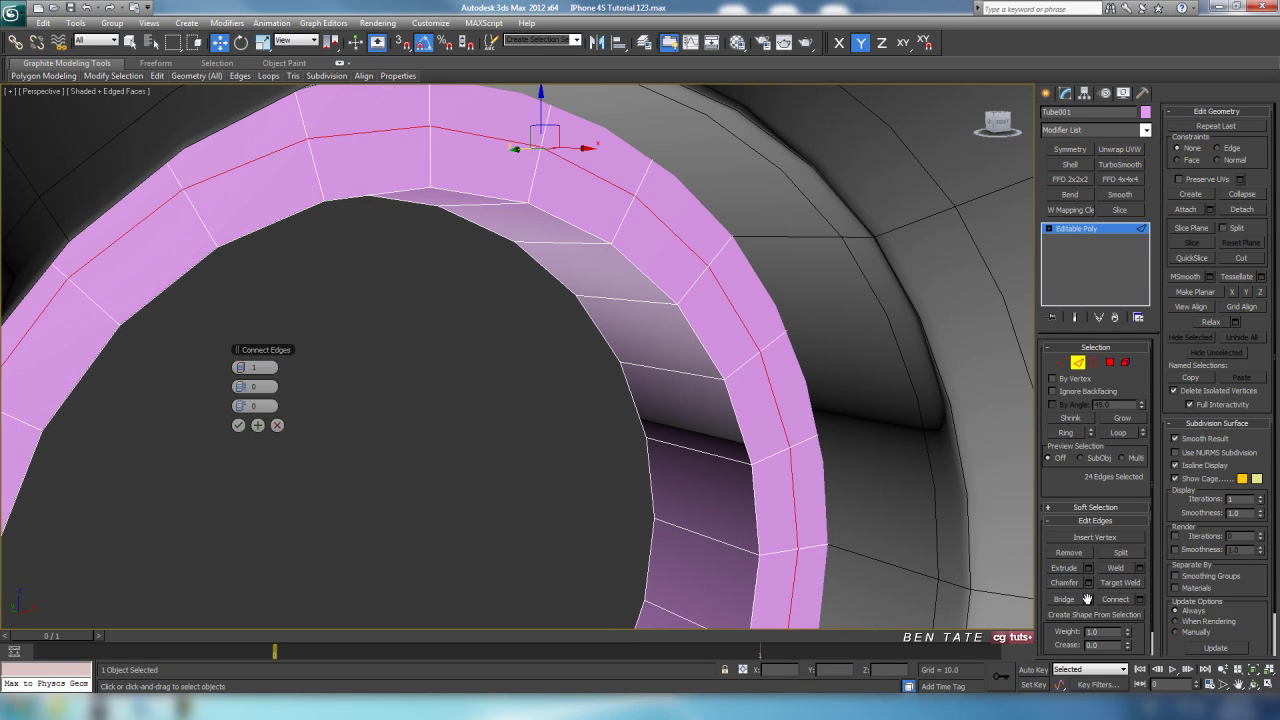
mouse_move(464, 367)
middle_mouse_down()
mouse_move(486, 352)
mouse_move(485, 368)
middle_mouse_up()
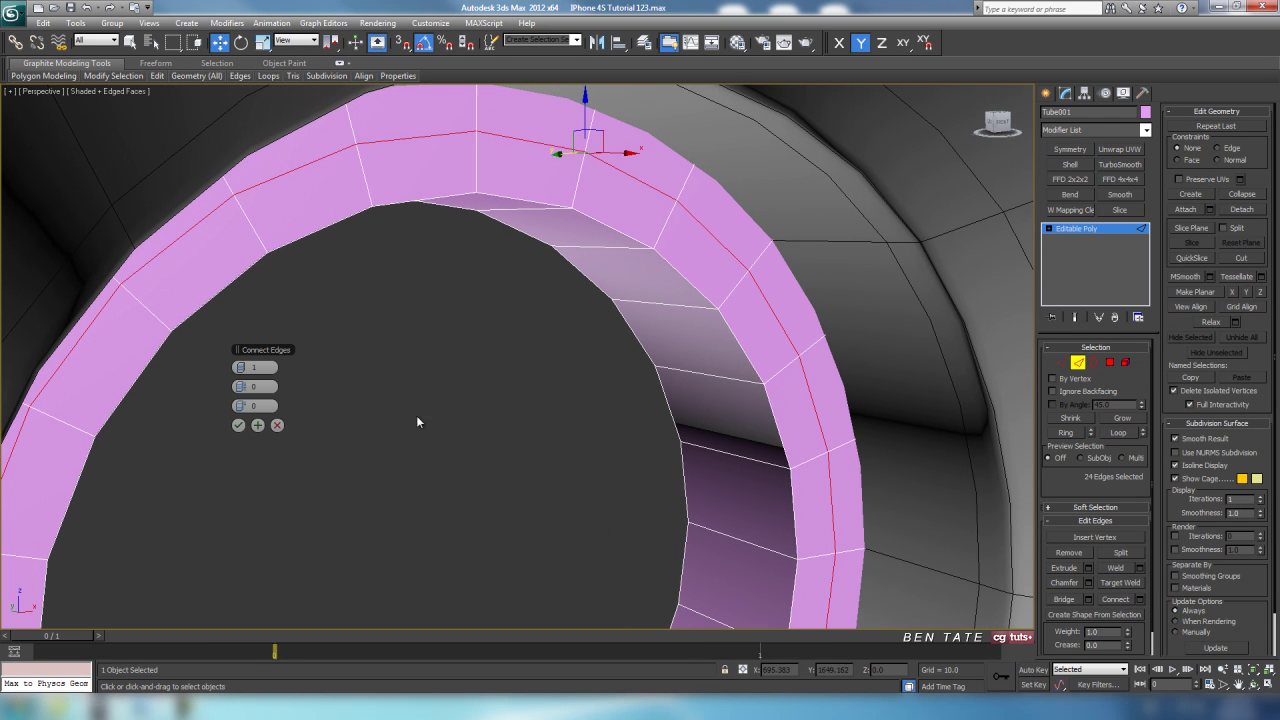
left_click(238, 425)
Step: Chamfer the new edge loop on the tube's front face by 0.03 with 1 segment
middle_click_drag(528, 428, 521, 433, "alt")
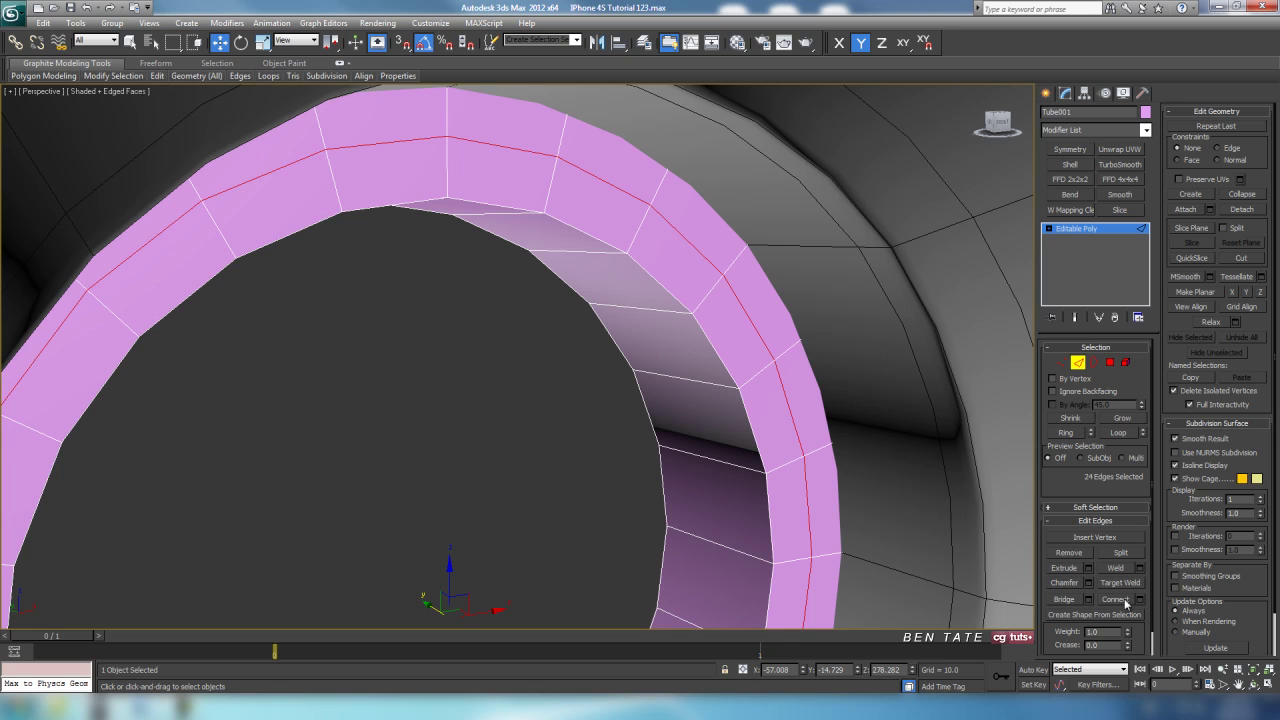
left_click(1089, 583)
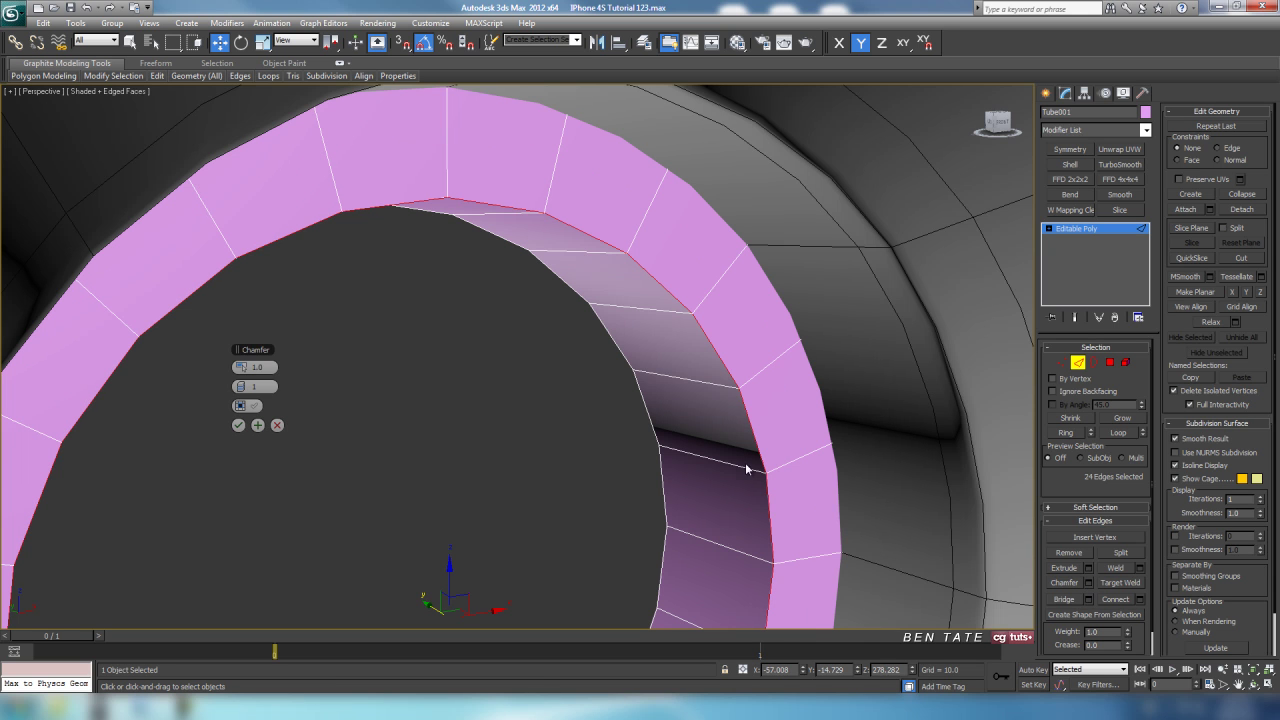
right_click(244, 368)
left_click(246, 368)
left_click(246, 368)
left_click_drag(248, 371, 248, 372)
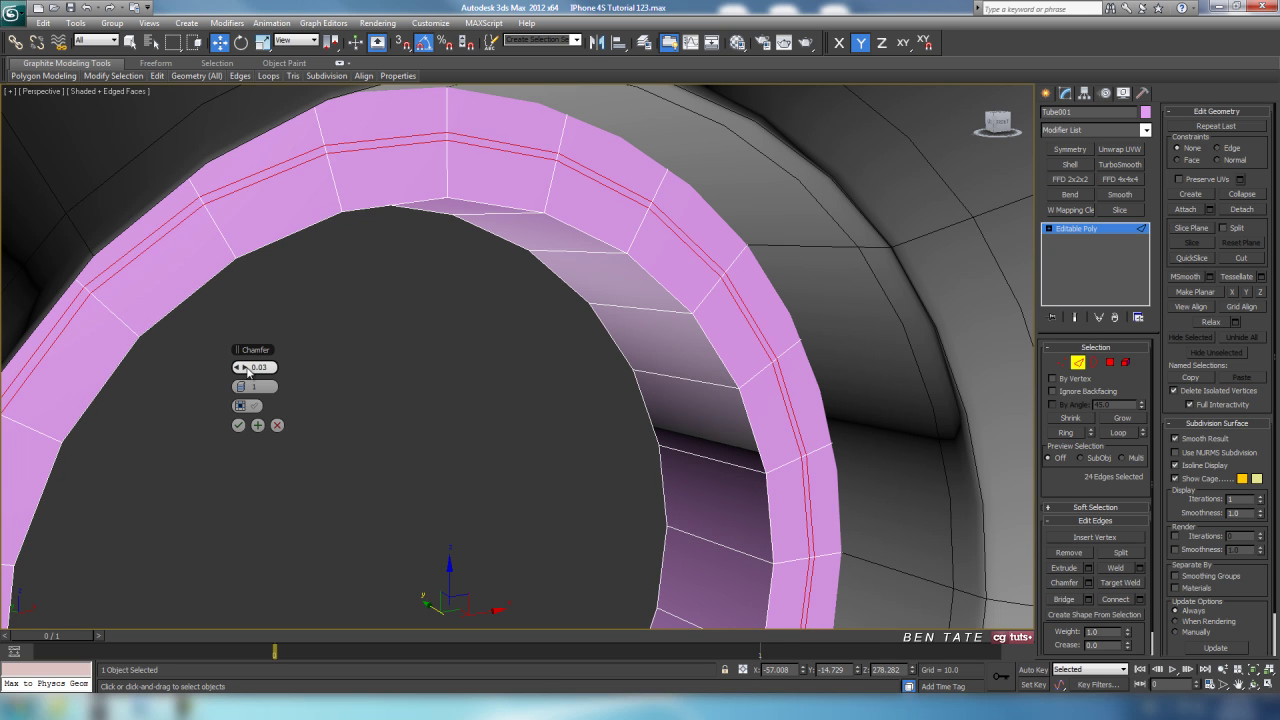
left_click(238, 425)
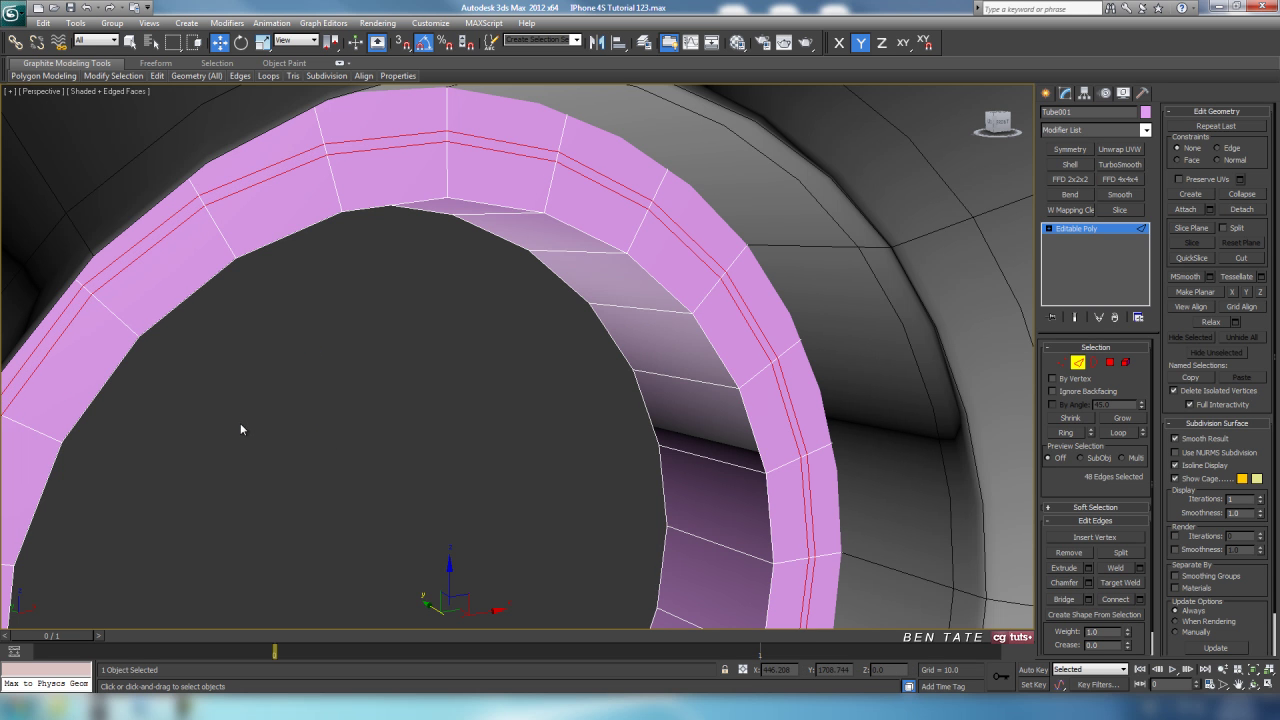
Step: Select the narrow polygon band between the chamfered loops and extrude it by -0.097 to form a groove
middle_click_drag(240, 423, 309, 423)
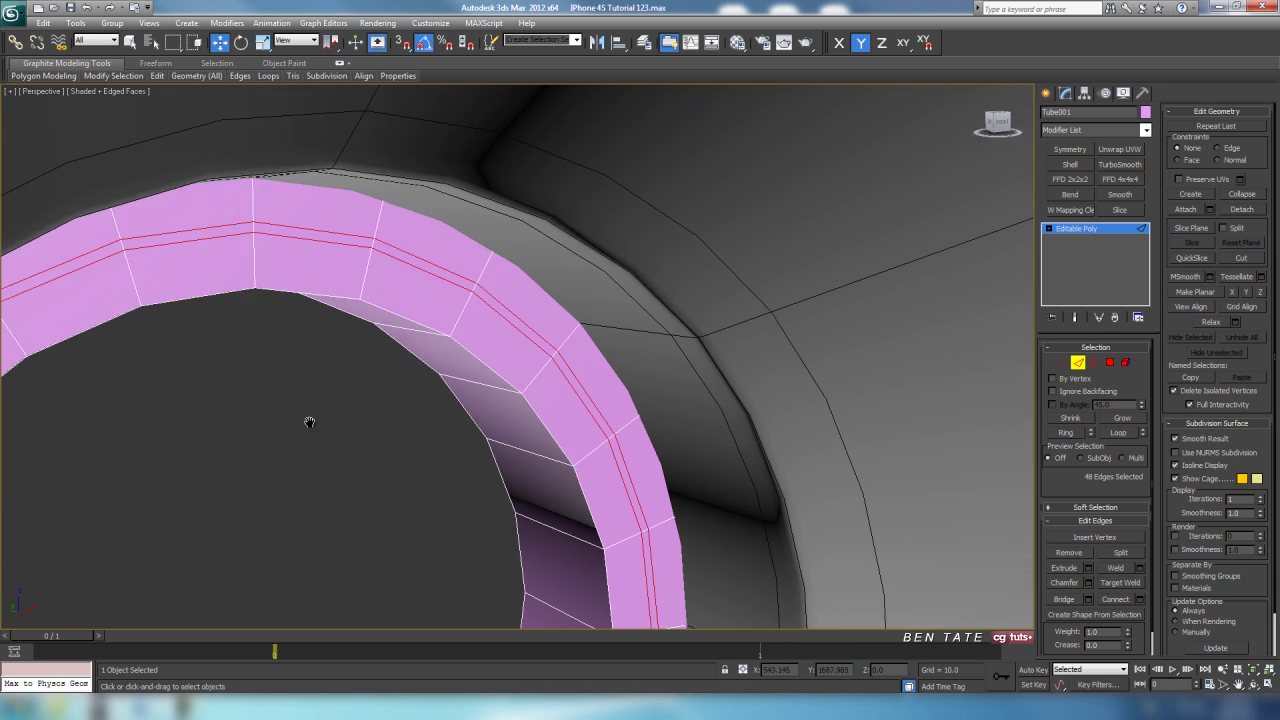
scroll(425, 433, "up", 5)
left_click(447, 309)
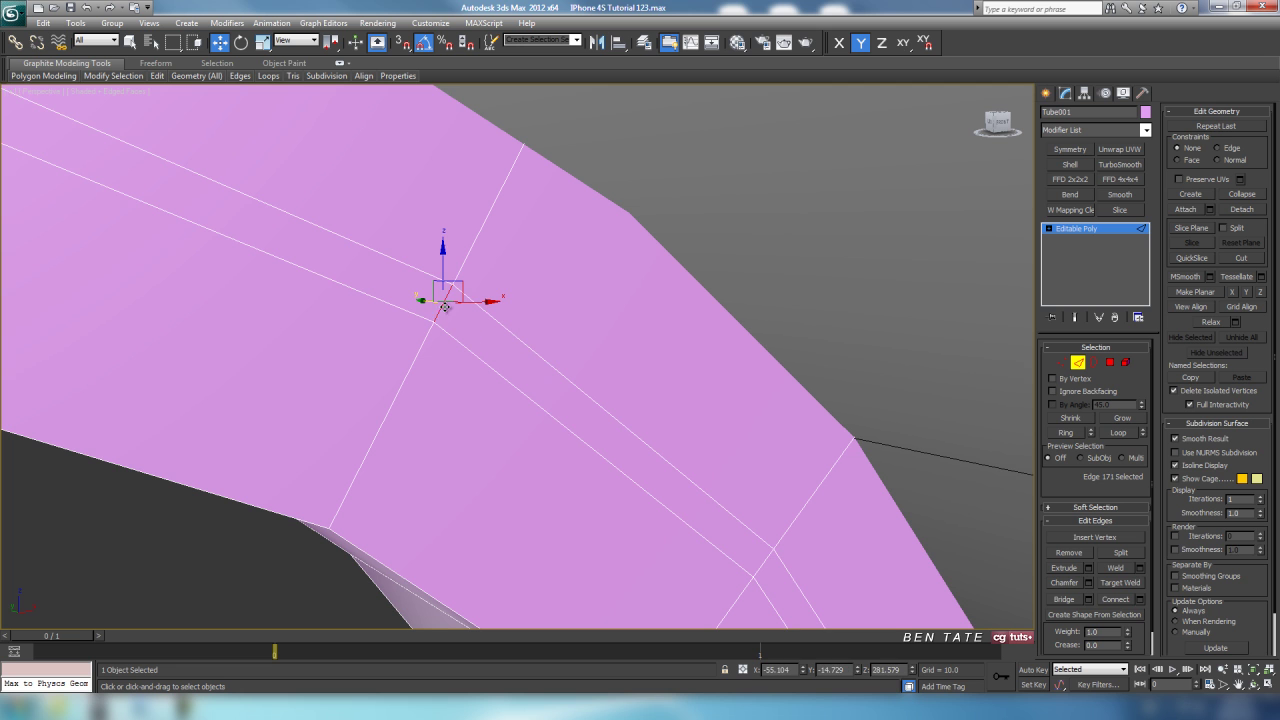
left_click(1067, 433)
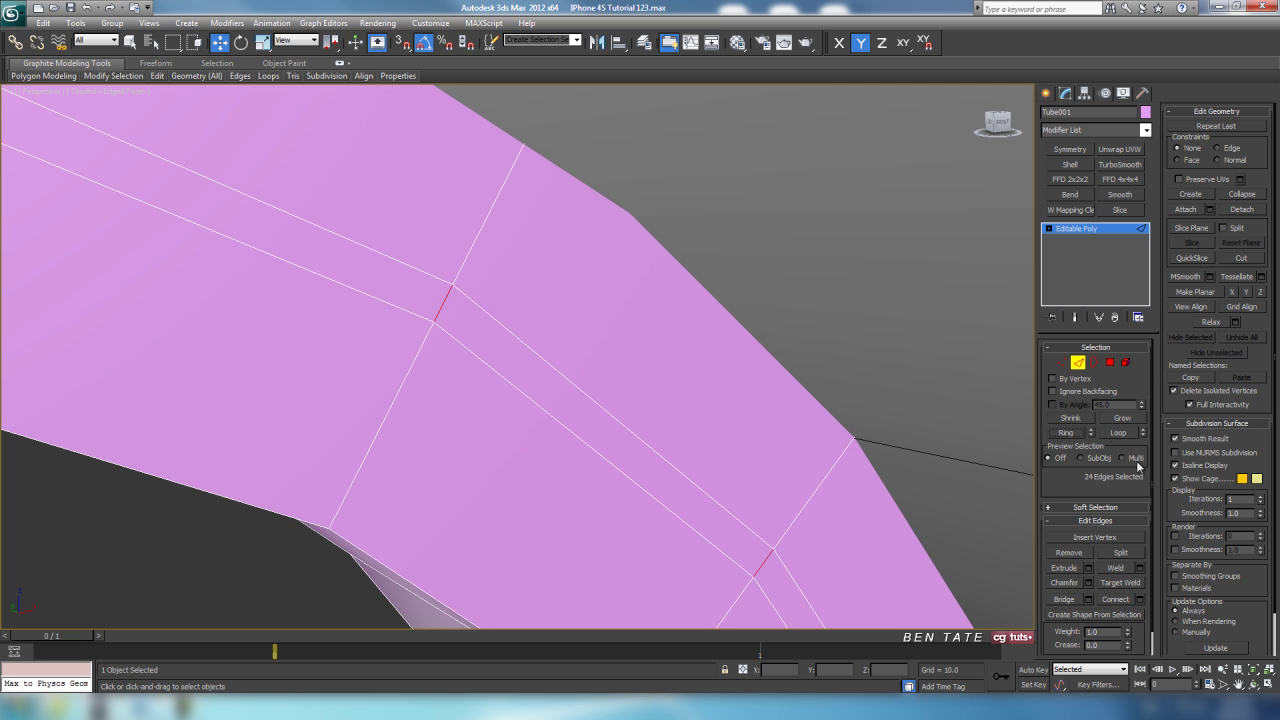
left_click(1109, 363, "ctrl")
scroll(814, 406, "down", 5)
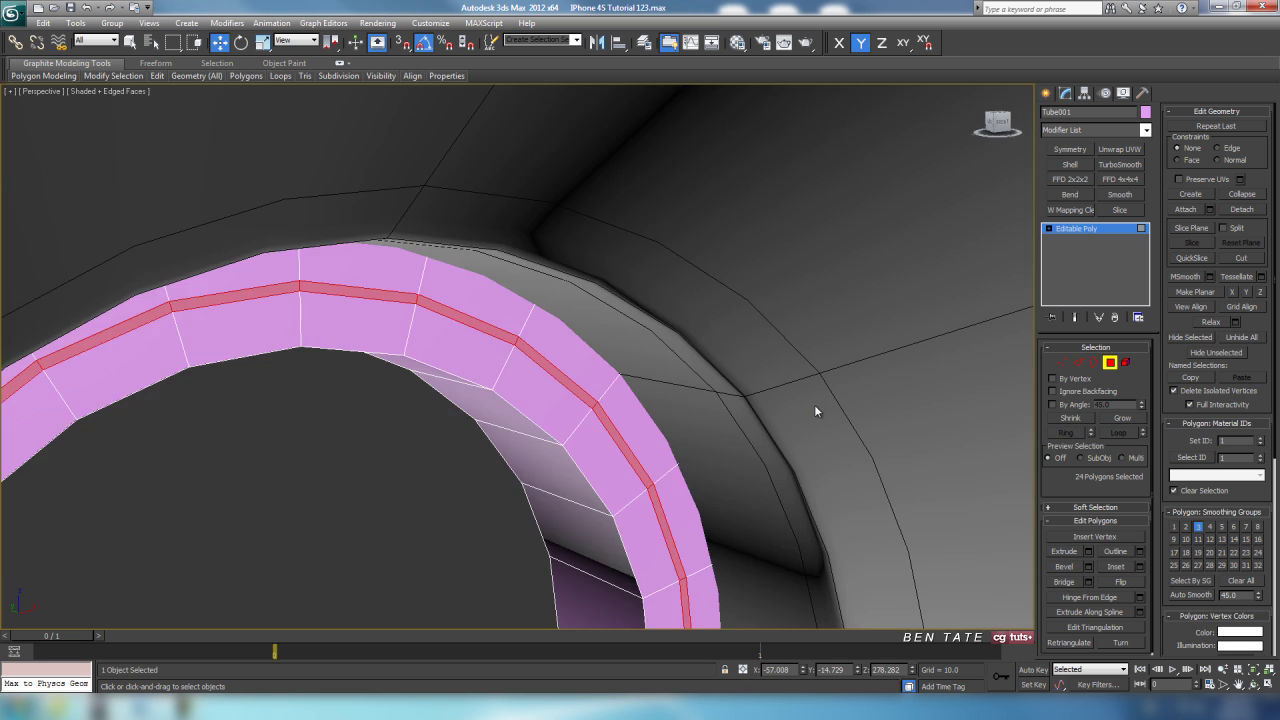
scroll(826, 405, "up", 5)
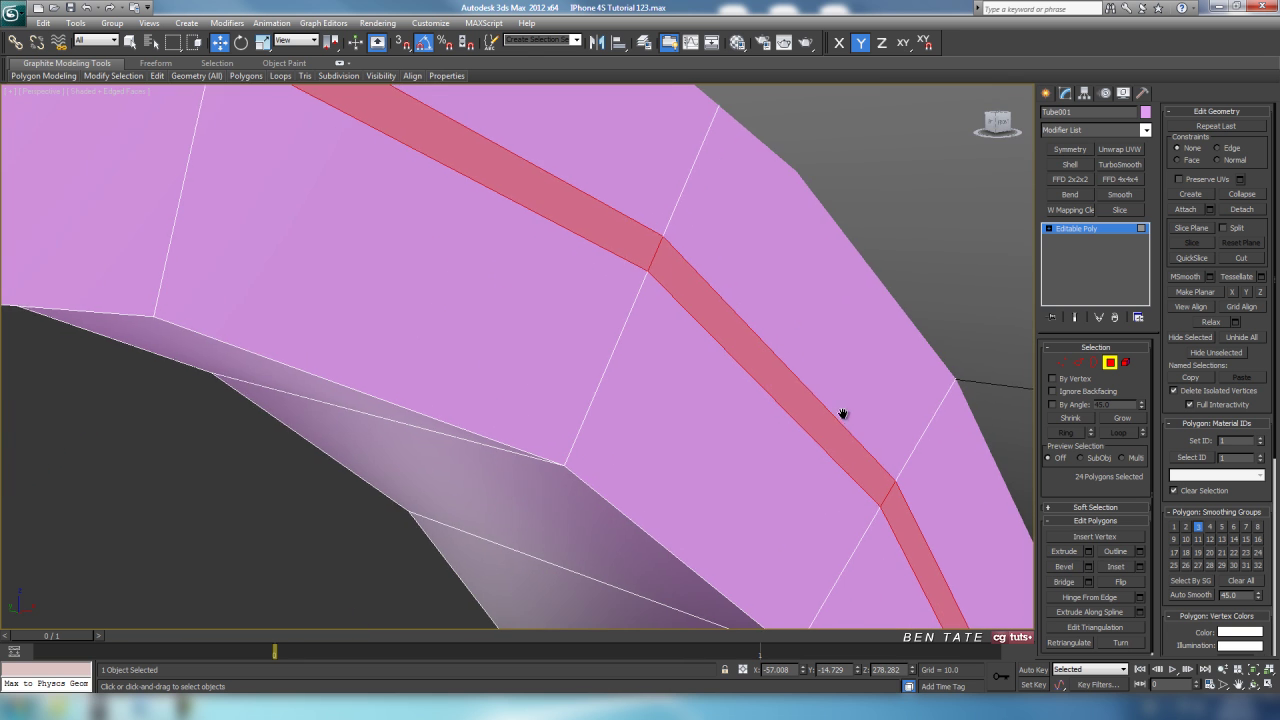
left_click(1088, 552)
right_click(248, 389)
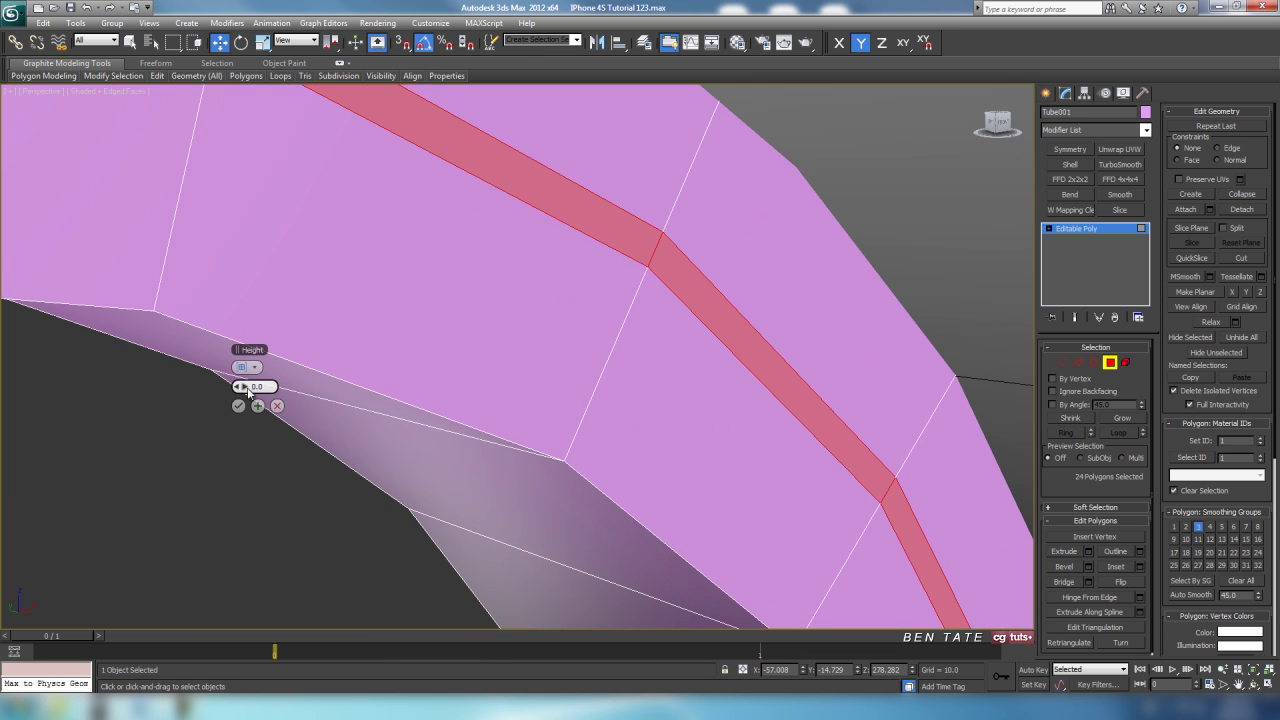
left_click_drag(248, 387, 246, 387)
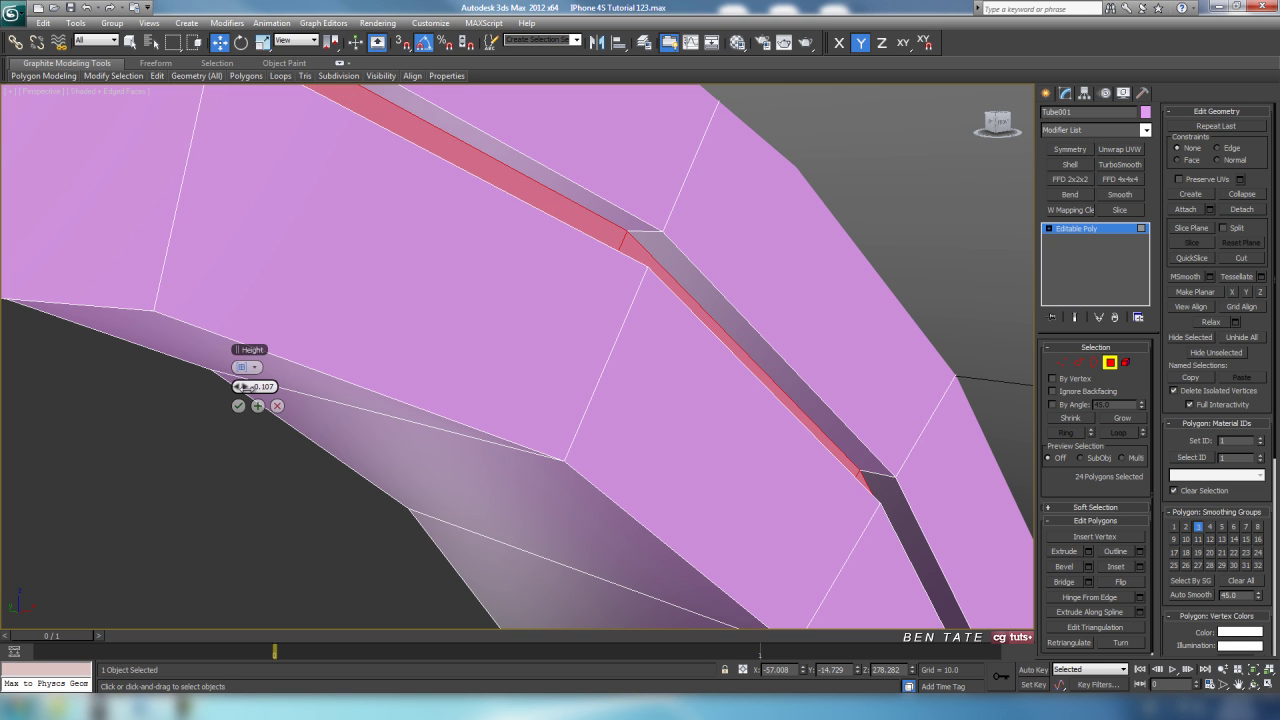
left_click_drag(244, 387, 249, 397)
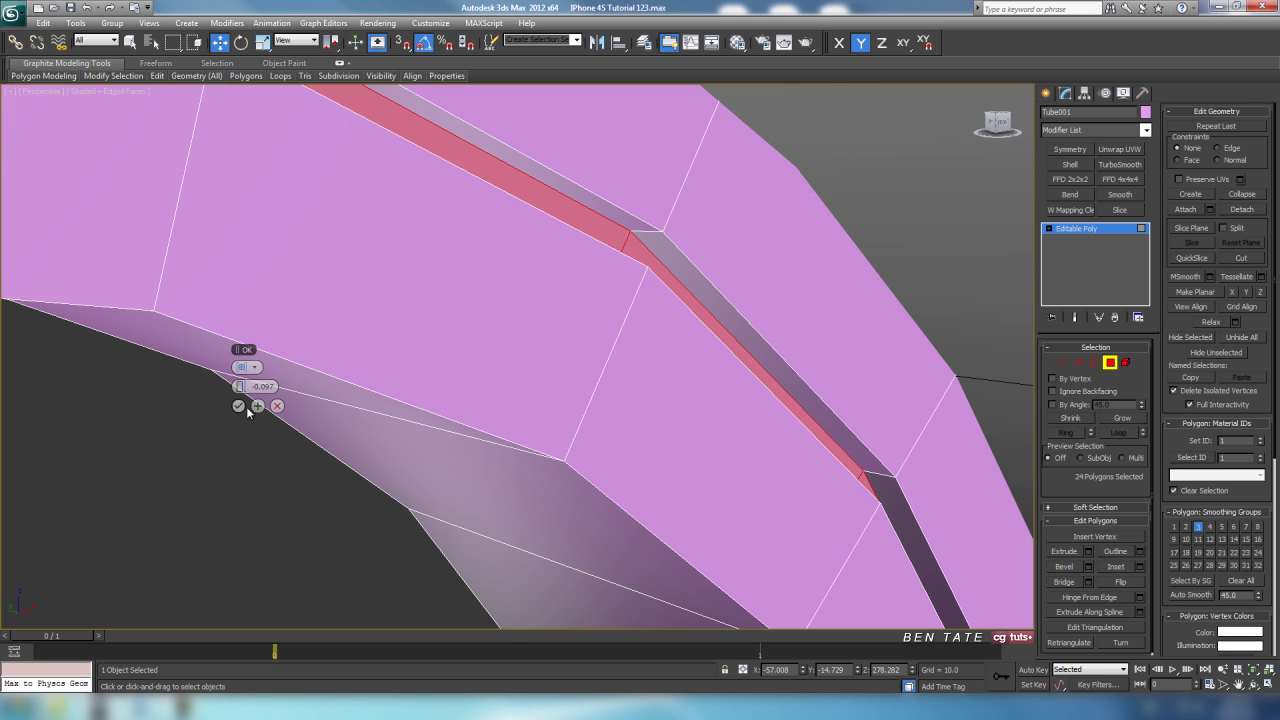
left_click(239, 407)
Step: Select the edge rings across the groove's floor and both side walls and connect them with 1 segment
mouse_move(542, 375)
middle_mouse_down("alt")
mouse_move(535, 394)
mouse_move(536, 366)
mouse_move(529, 393)
middle_mouse_up("alt")
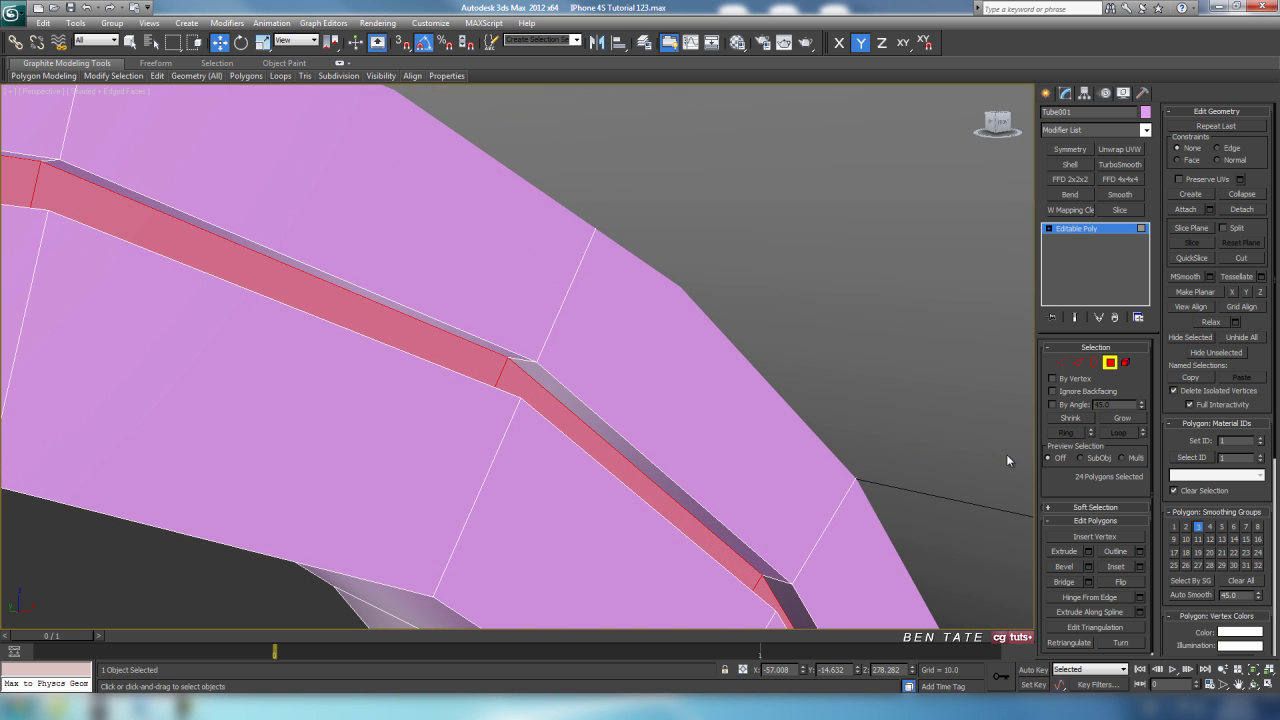
left_click(1077, 362)
left_click(510, 370)
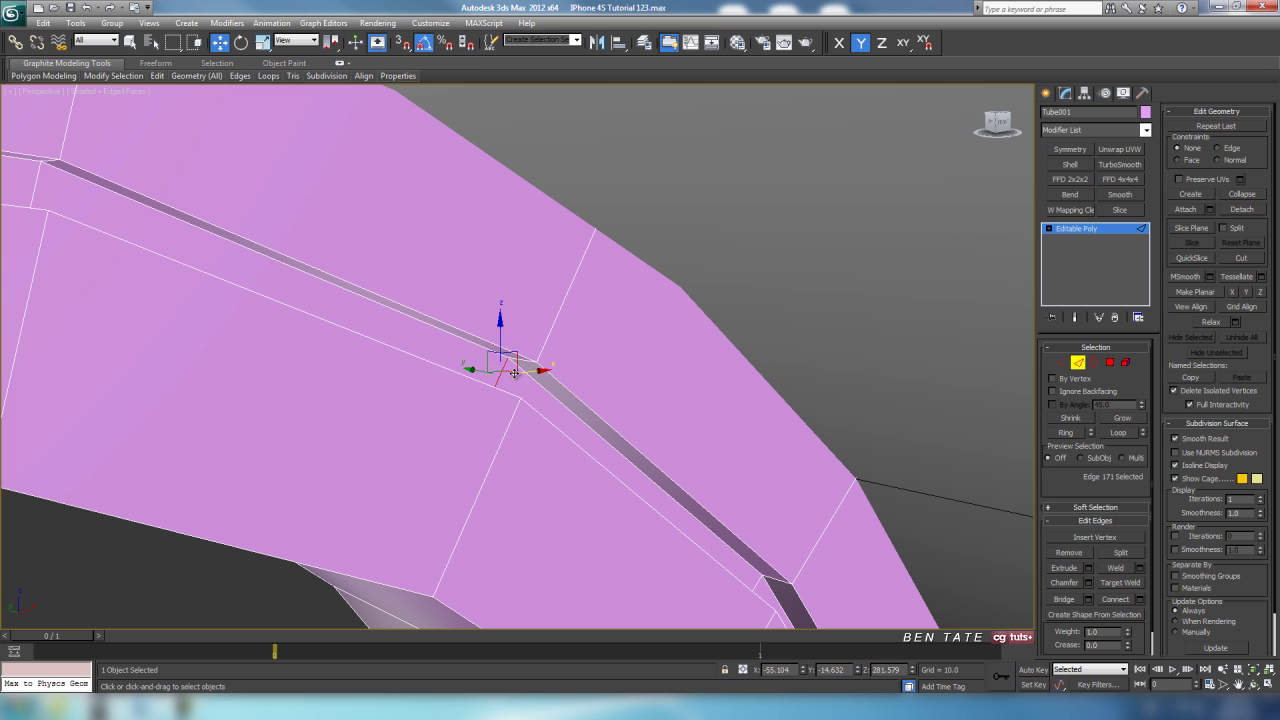
left_click(521, 361, "ctrl")
middle_click_drag(521, 361, 606, 379, "alt")
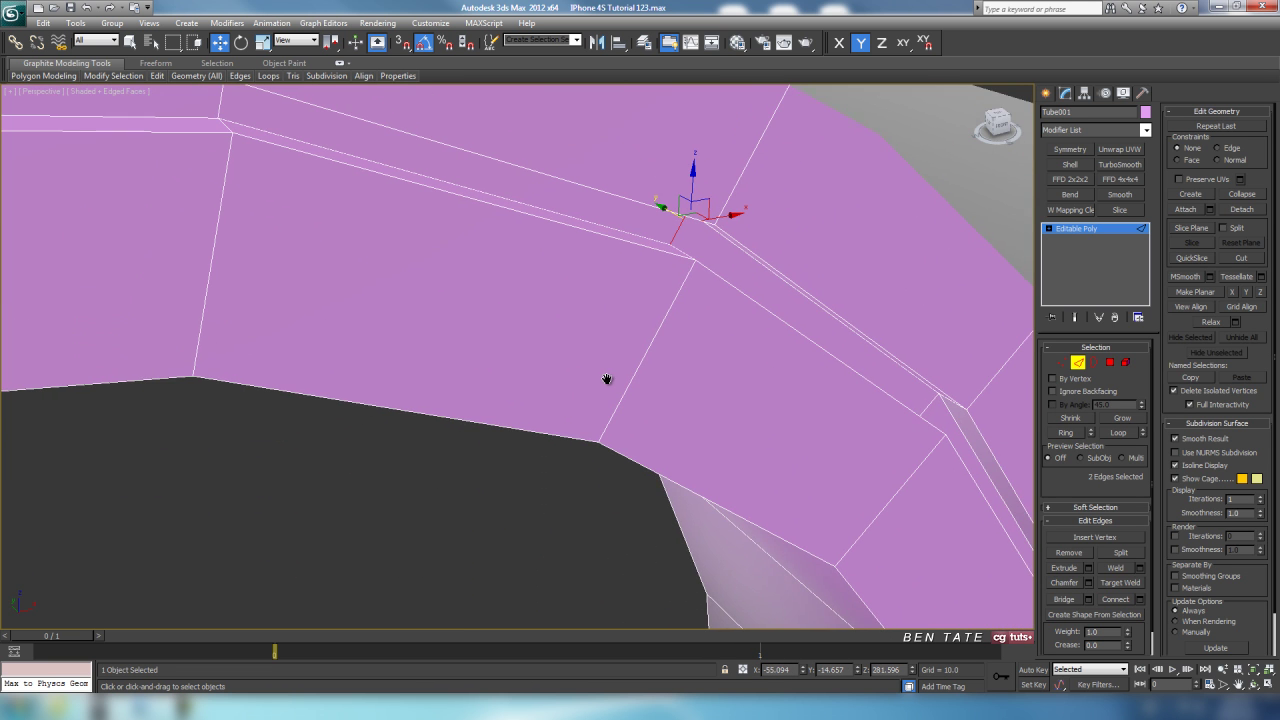
left_click(686, 253, "ctrl")
left_click(1066, 434)
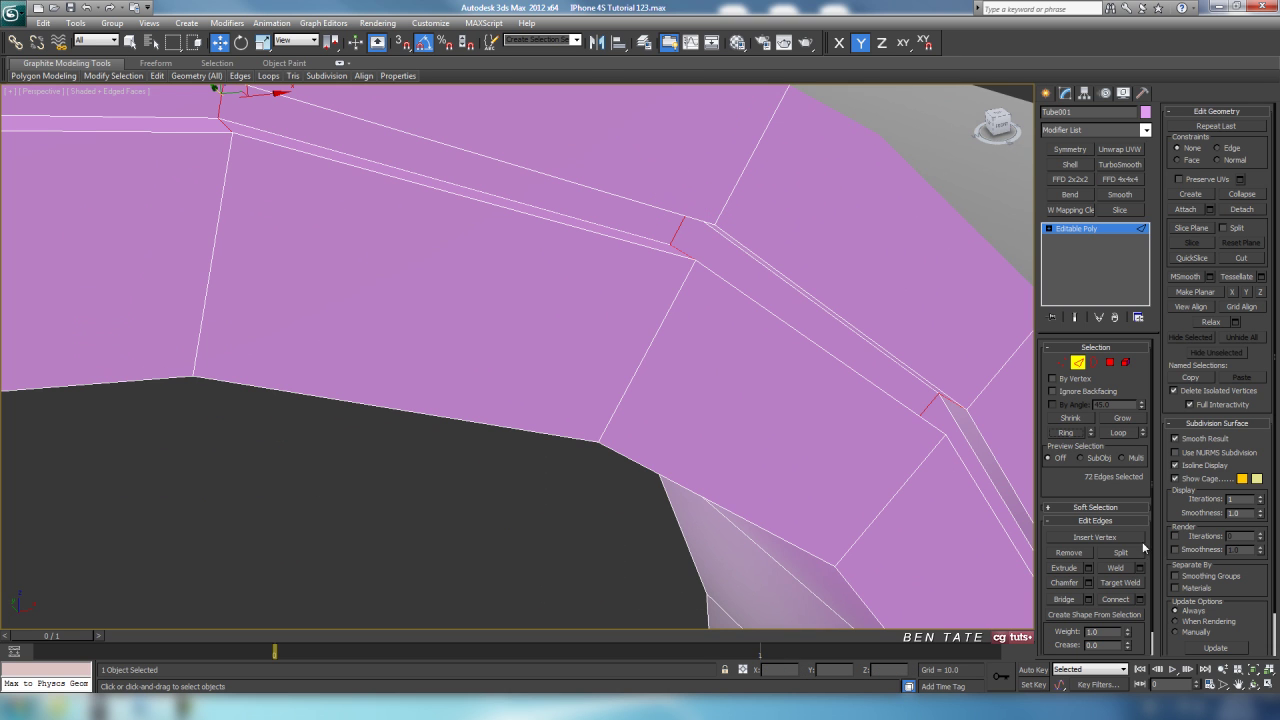
left_click(1139, 600)
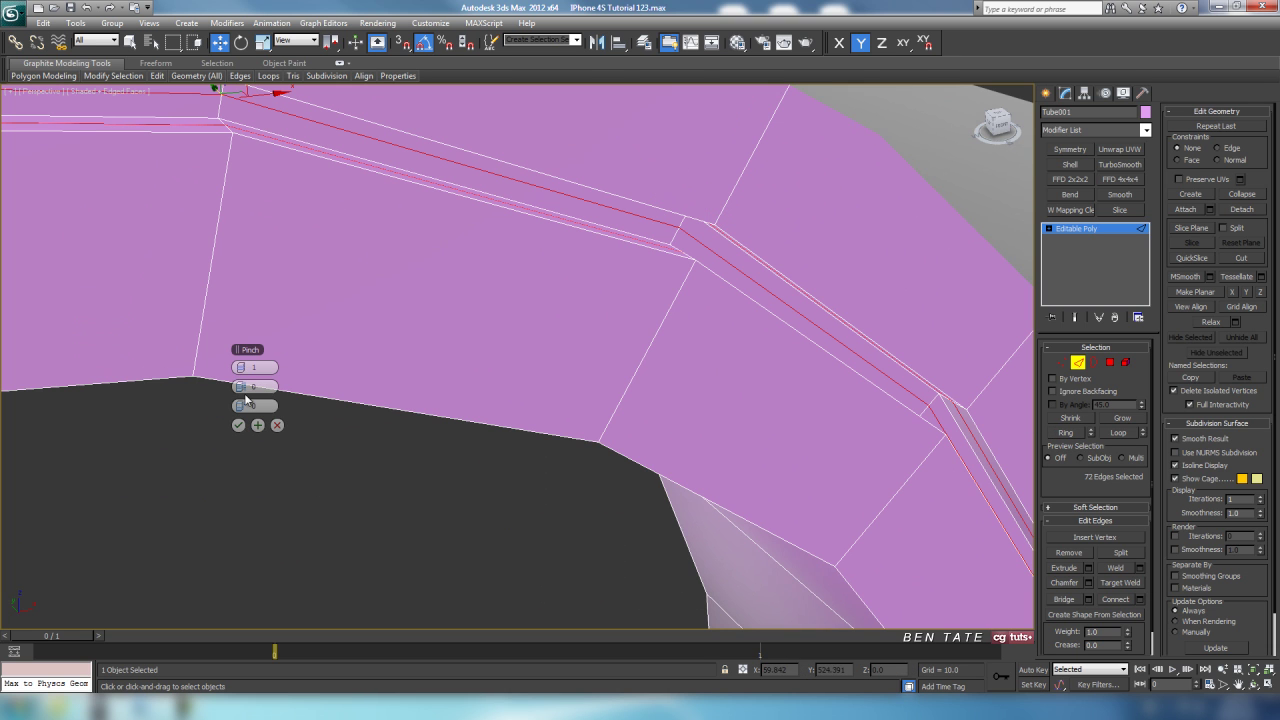
left_click(238, 426)
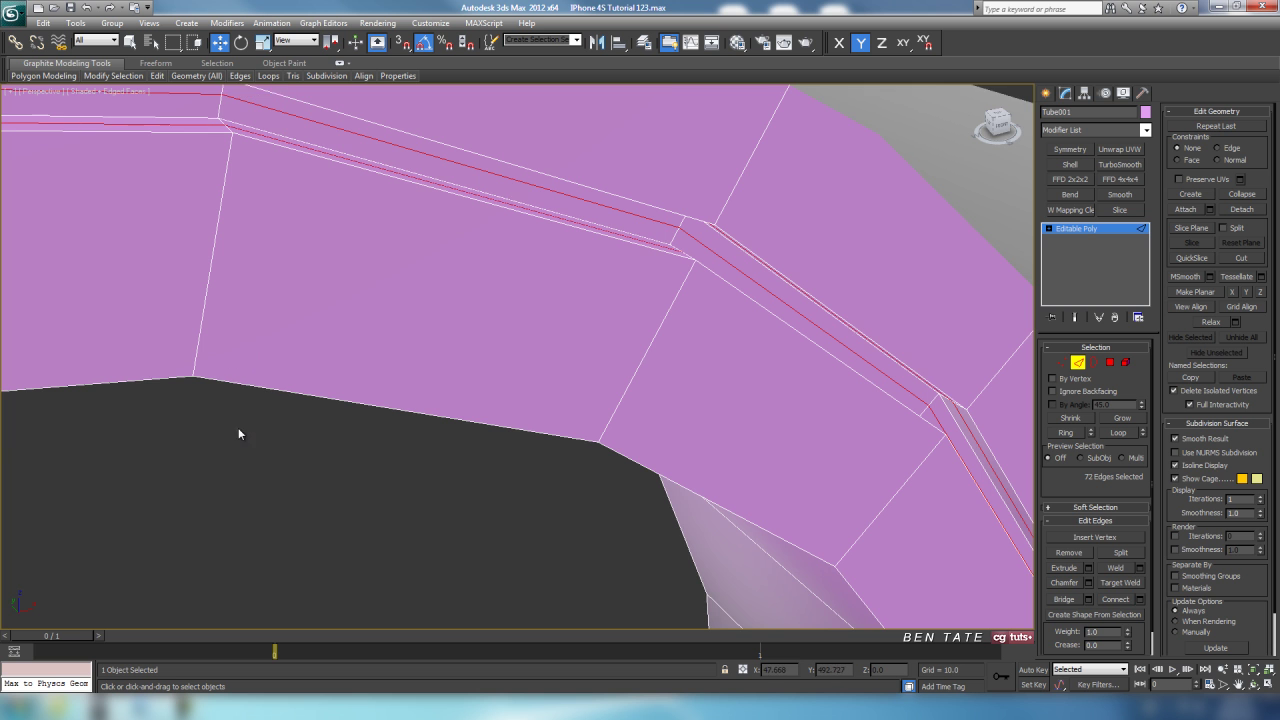
scroll(454, 400, "down", 5)
scroll(528, 443, "up", 2)
scroll(539, 403, "down", 3)
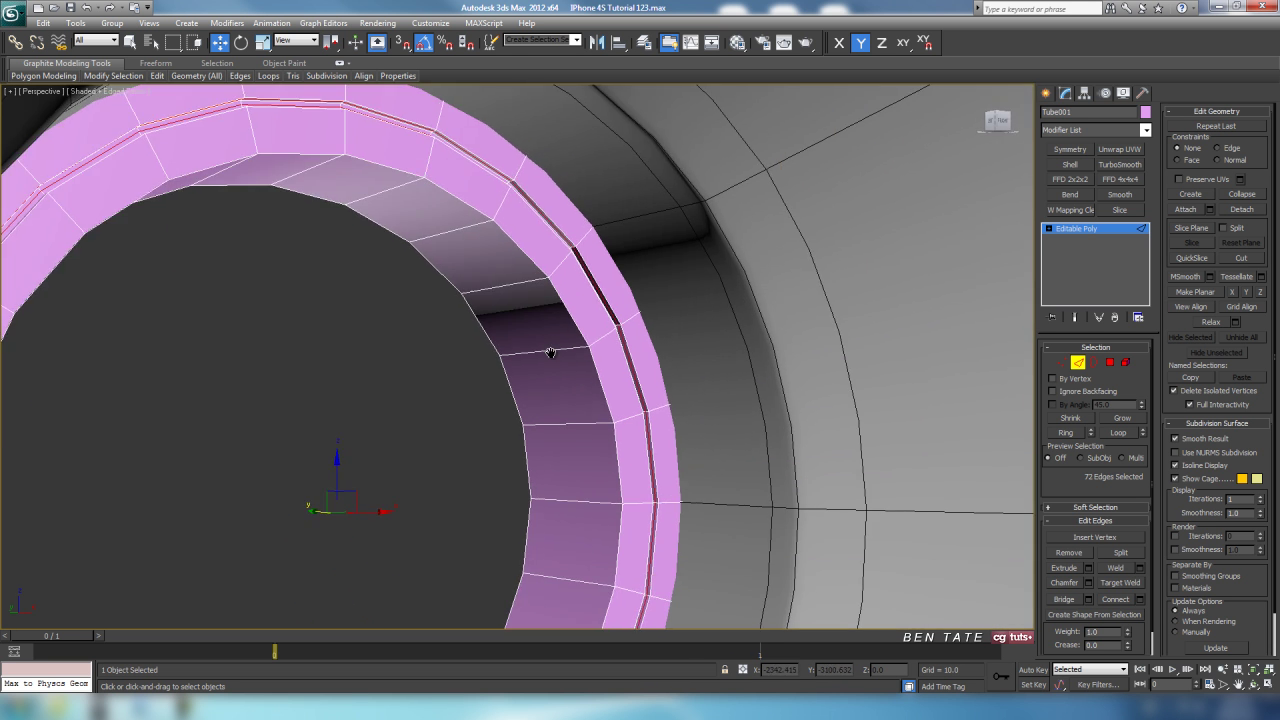
Step: Select the edge loop around the ring's inner front rim and chamfer it by 0.077 with 2 segments
scroll(650, 367, "up", 6)
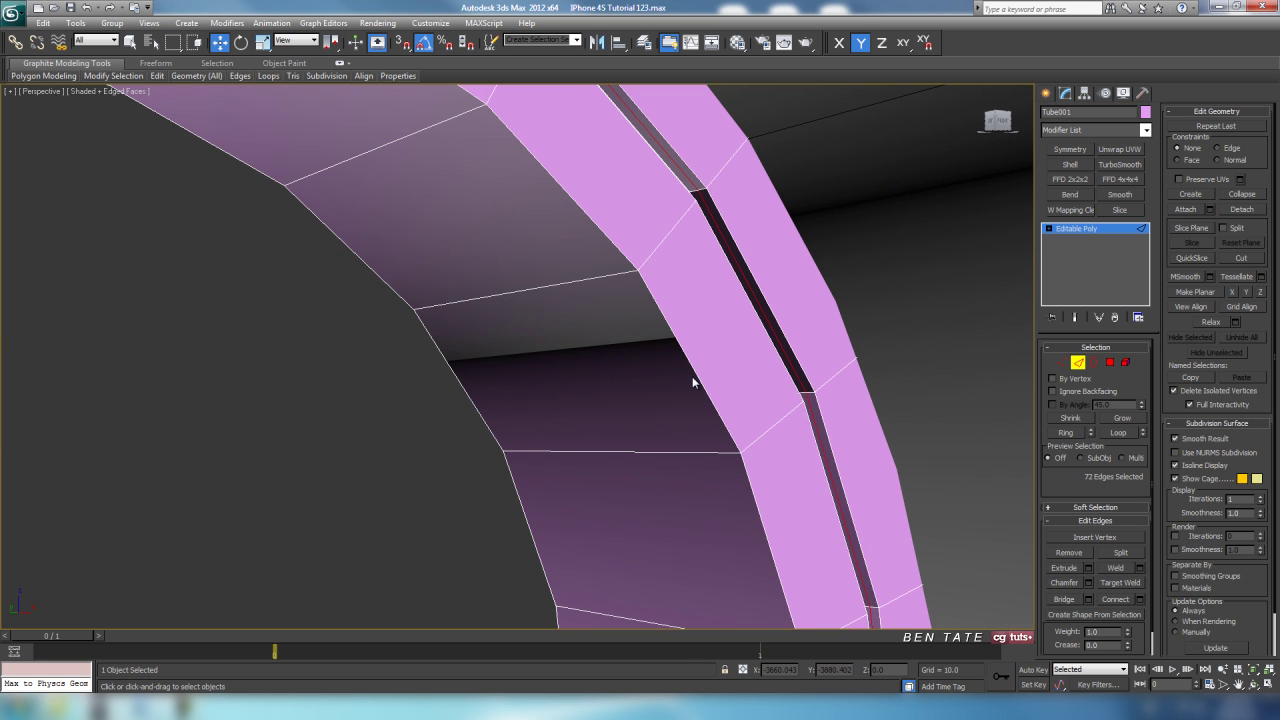
left_click(693, 376)
left_click(1068, 436)
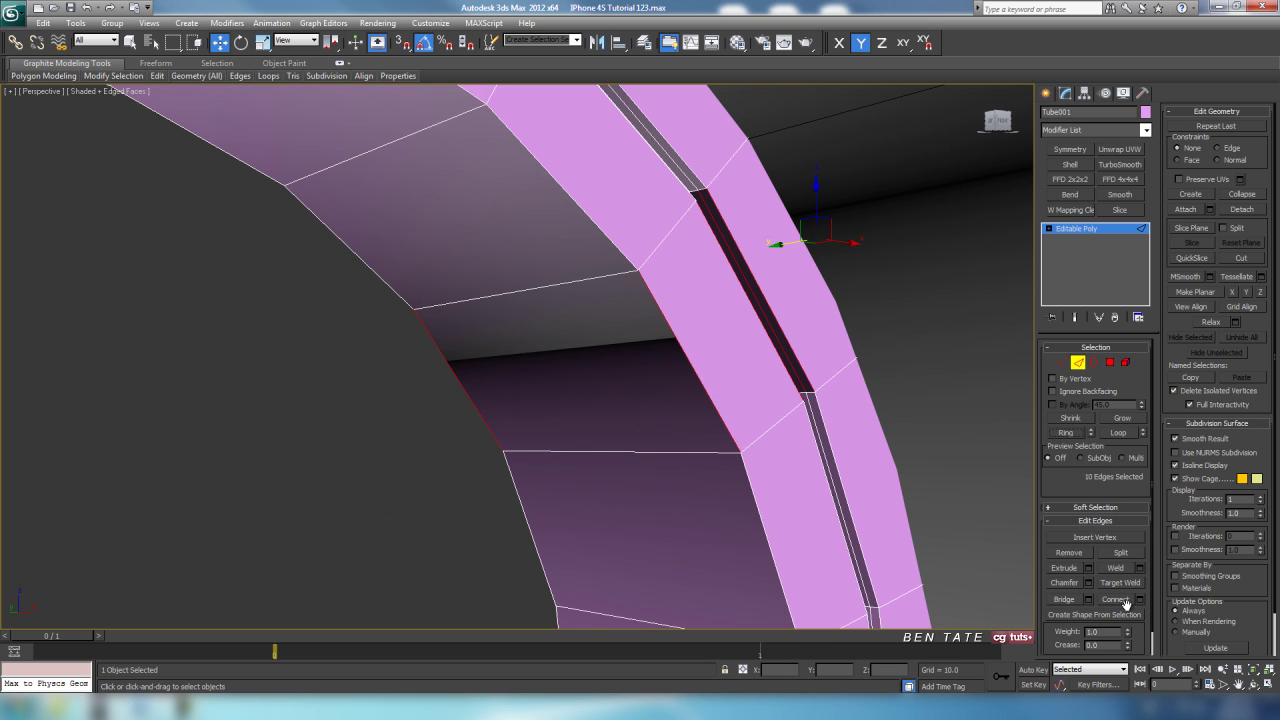
key("ctrl+z")
left_click(1118, 437)
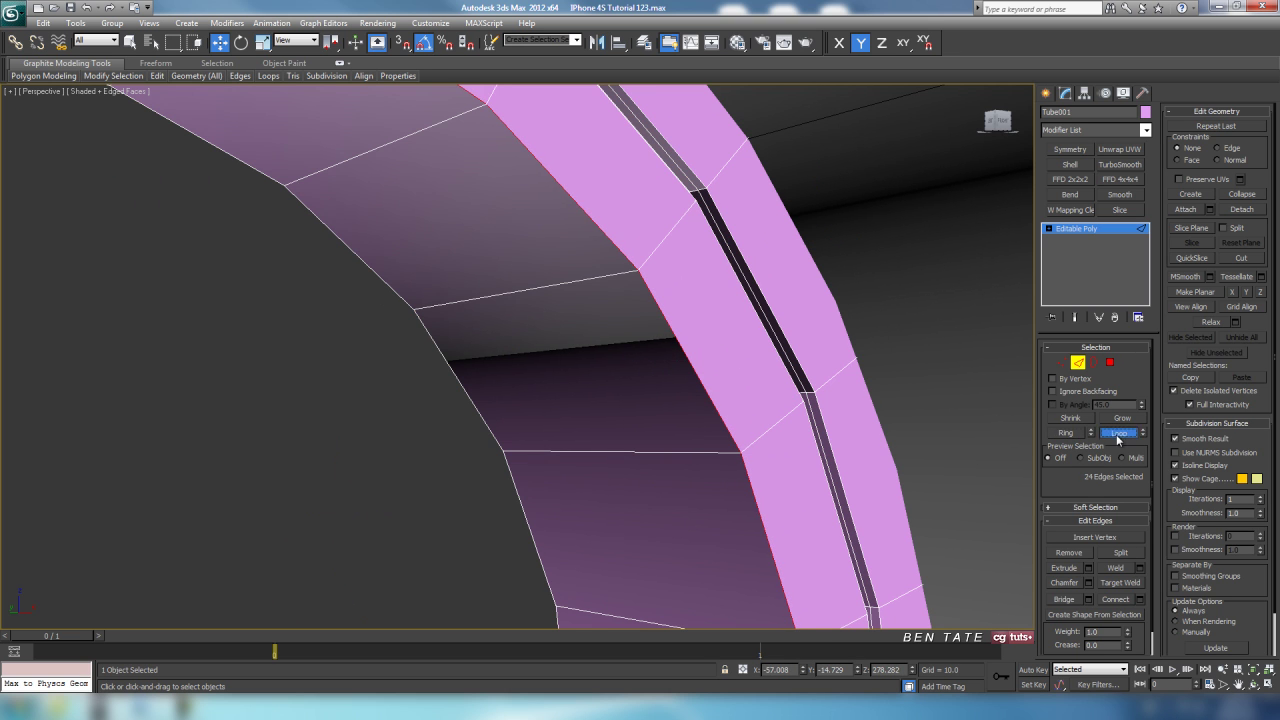
left_click(1088, 583)
scroll(350, 404, "down", 6)
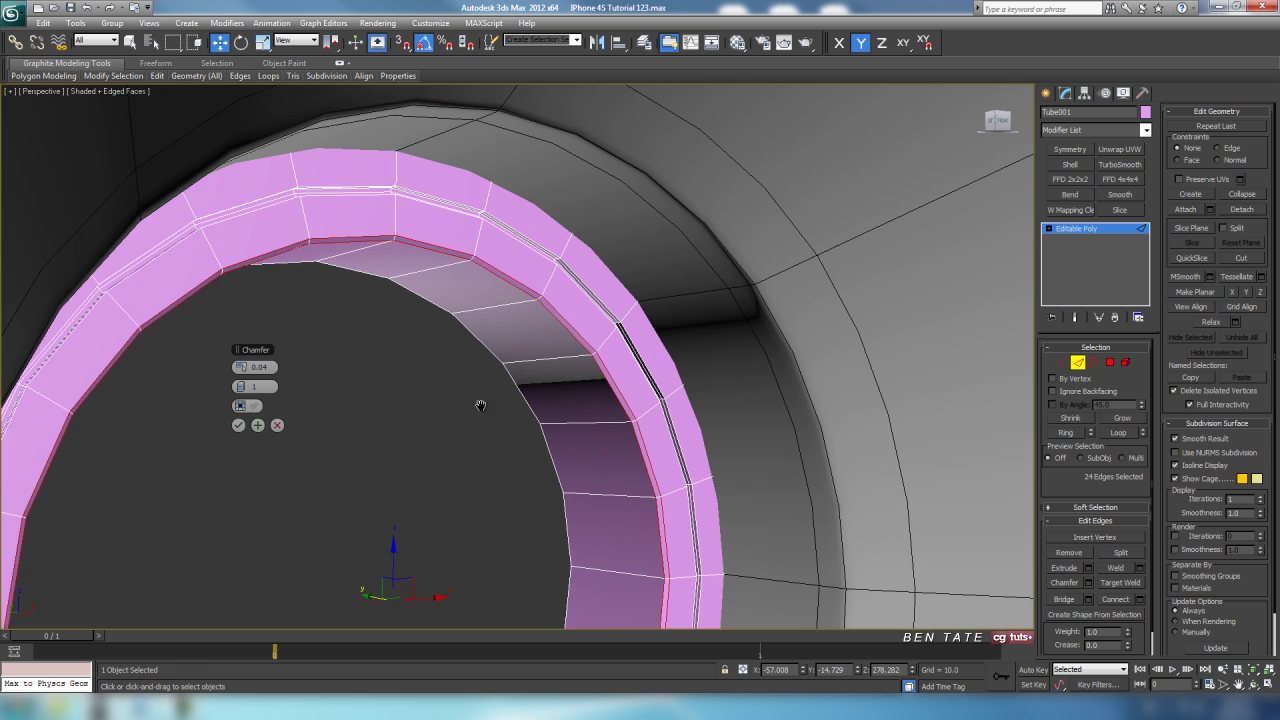
left_click(247, 388)
left_click_drag(247, 368, 237, 374)
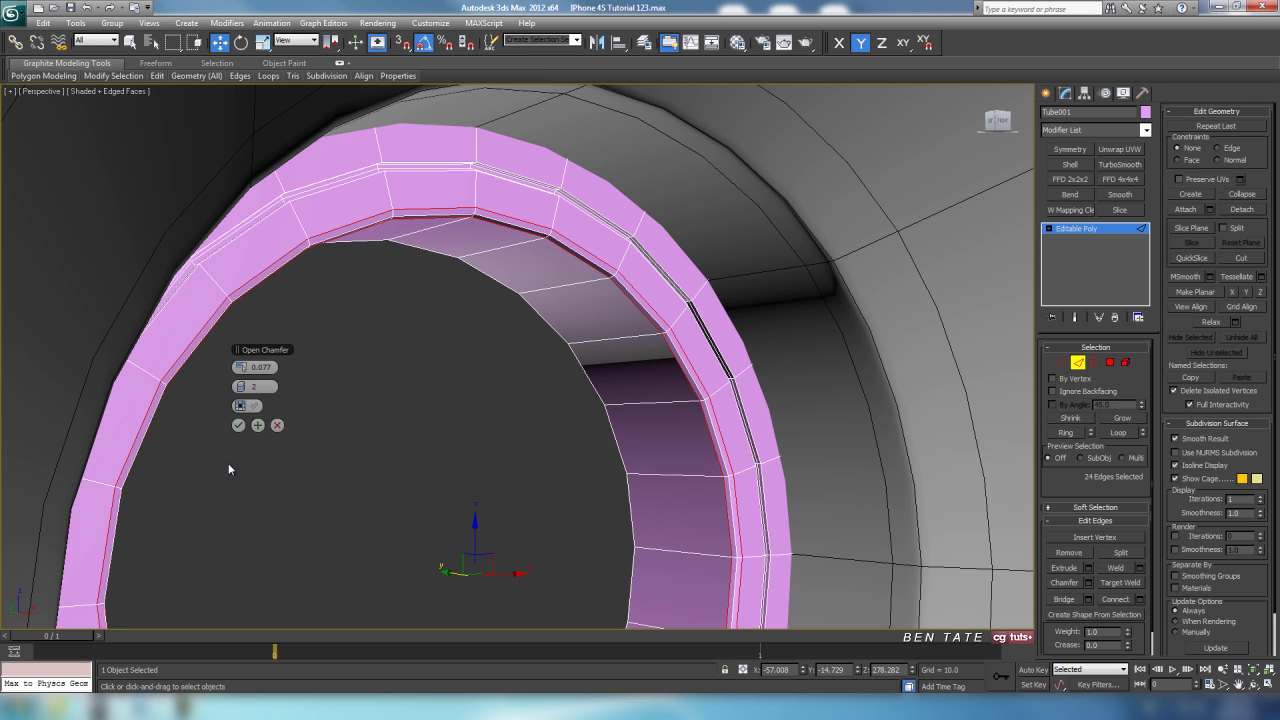
left_click(238, 425)
Step: Apply TurboSmooth to the ring with 2 iterations and Isoline Display, and hide the edged-faces display in the Perspective view
left_click(1120, 164)
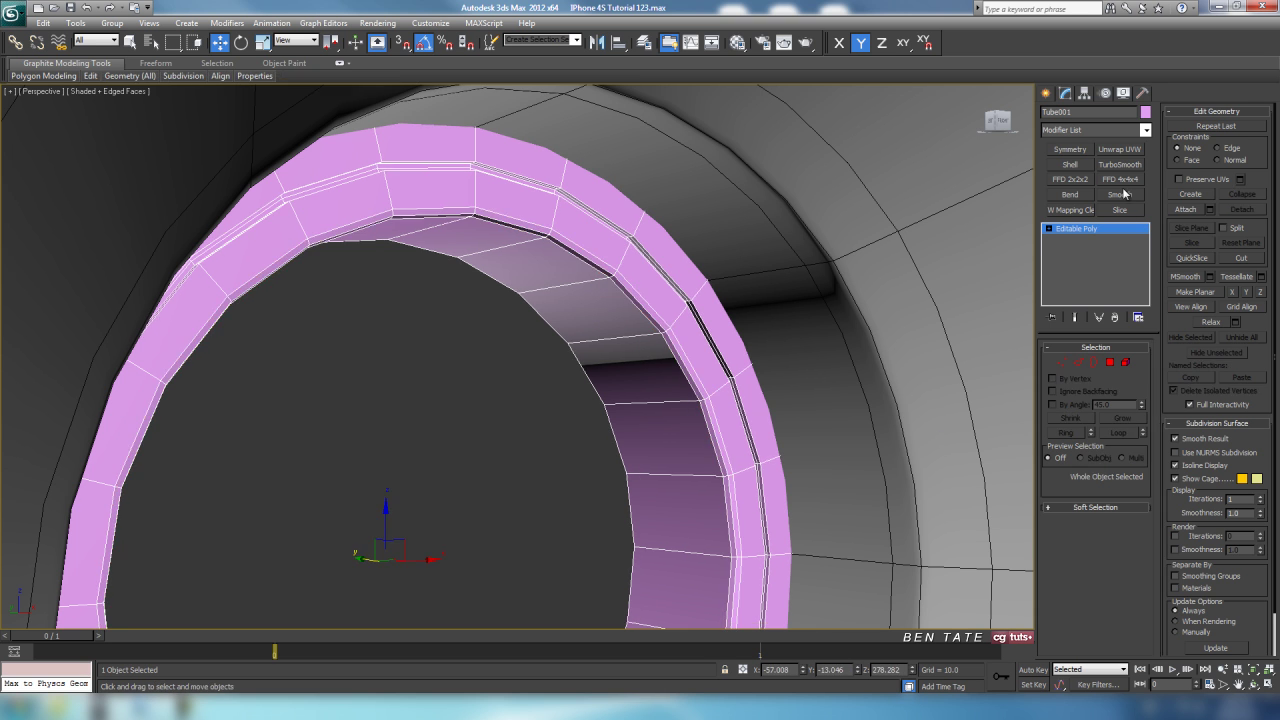
left_click(1138, 365)
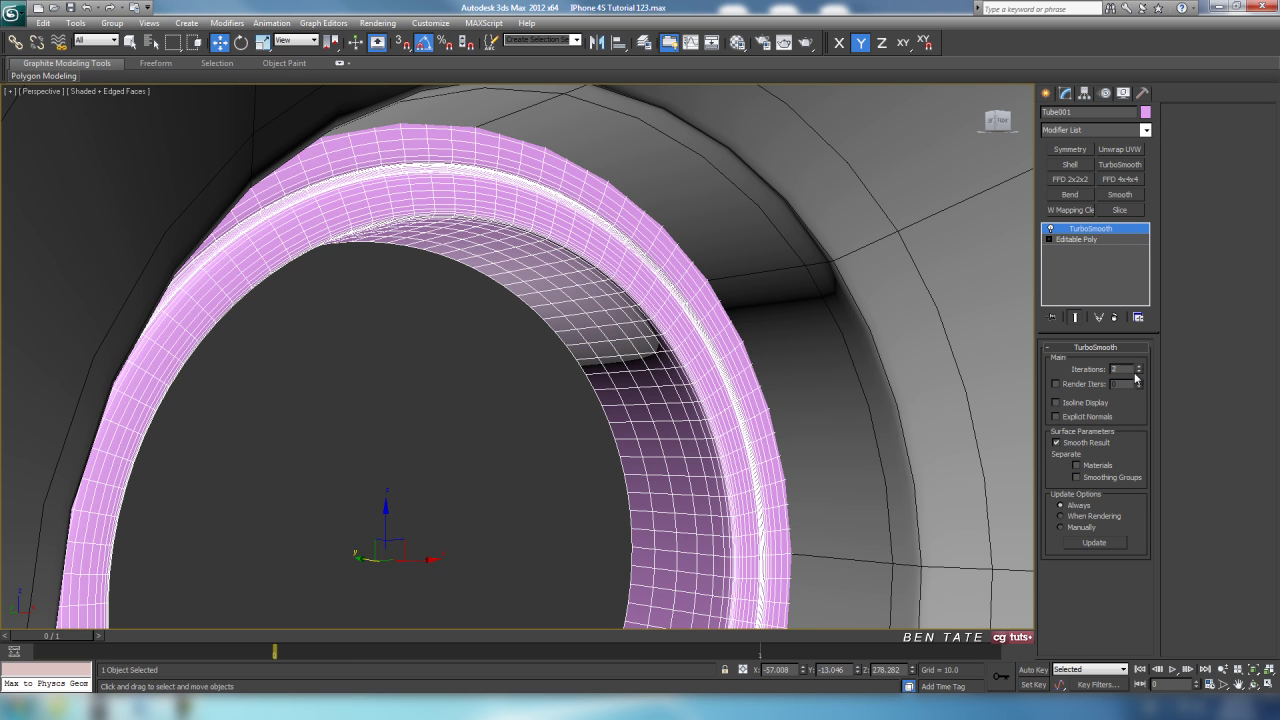
left_click(1080, 403)
key("F4")
scroll(823, 434, "down", 8)
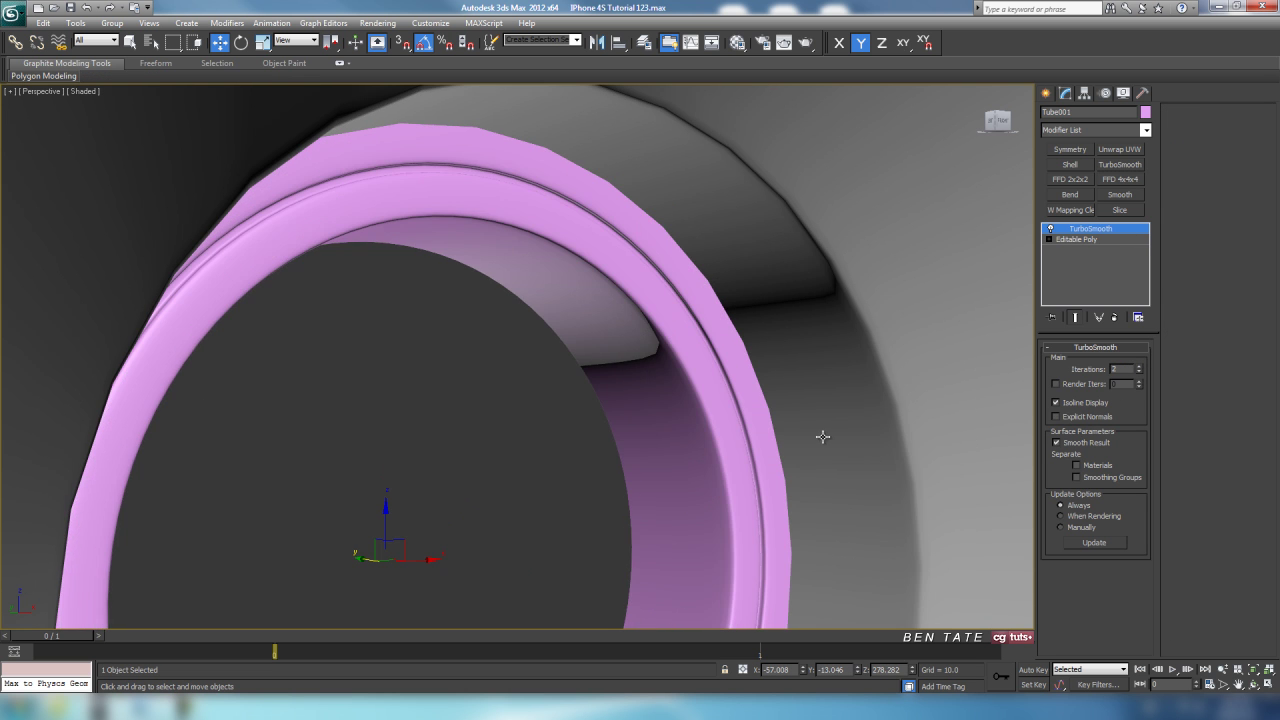
scroll(740, 415, "up", 3)
middle_click_drag(708, 404, 772, 428, "alt")
mouse_move(772, 428)
middle_mouse_down()
mouse_move(760, 342)
mouse_move(697, 382)
mouse_move(680, 363)
mouse_move(680, 400)
mouse_move(726, 403)
mouse_move(695, 398)
middle_mouse_up()
scroll(757, 380, "up", 5)
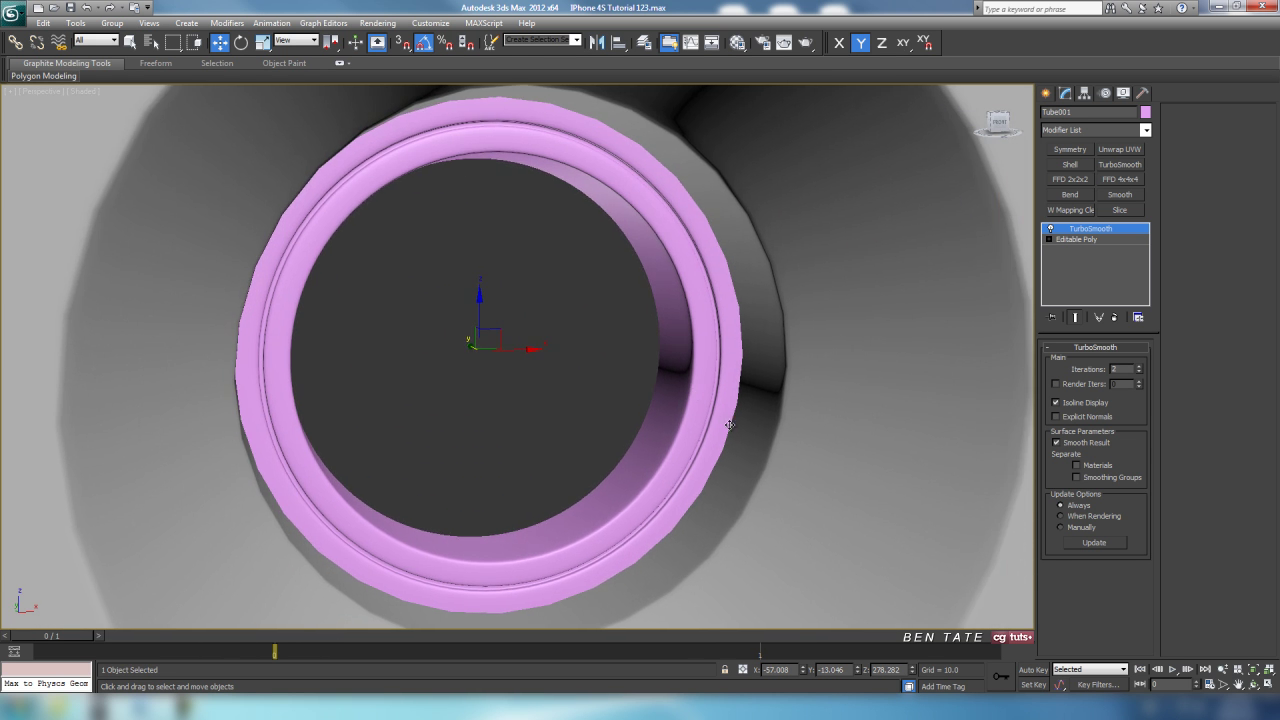
Step: Switch the shaded Perspective viewport to Front and create a sphere of radius about 3.345 from the ring's centre to its inner rim
key("alt+w")
middle_click_drag(815, 275, 814, 275)
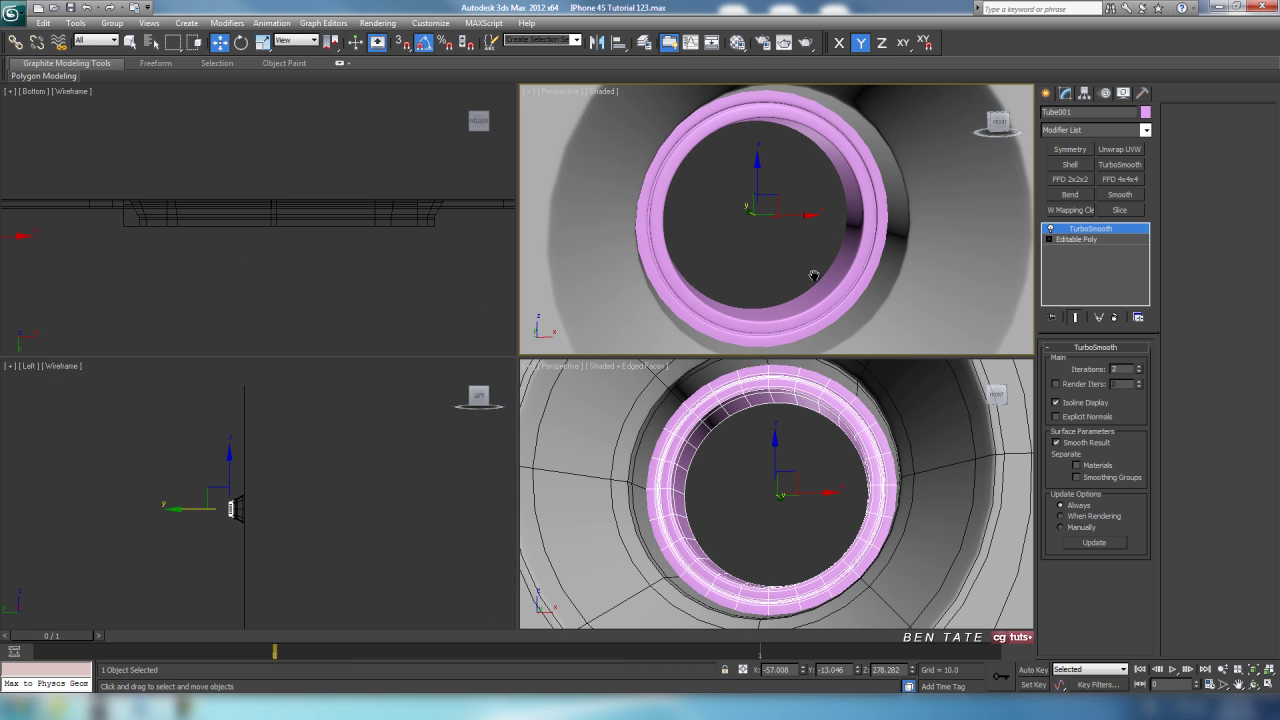
left_click(563, 93)
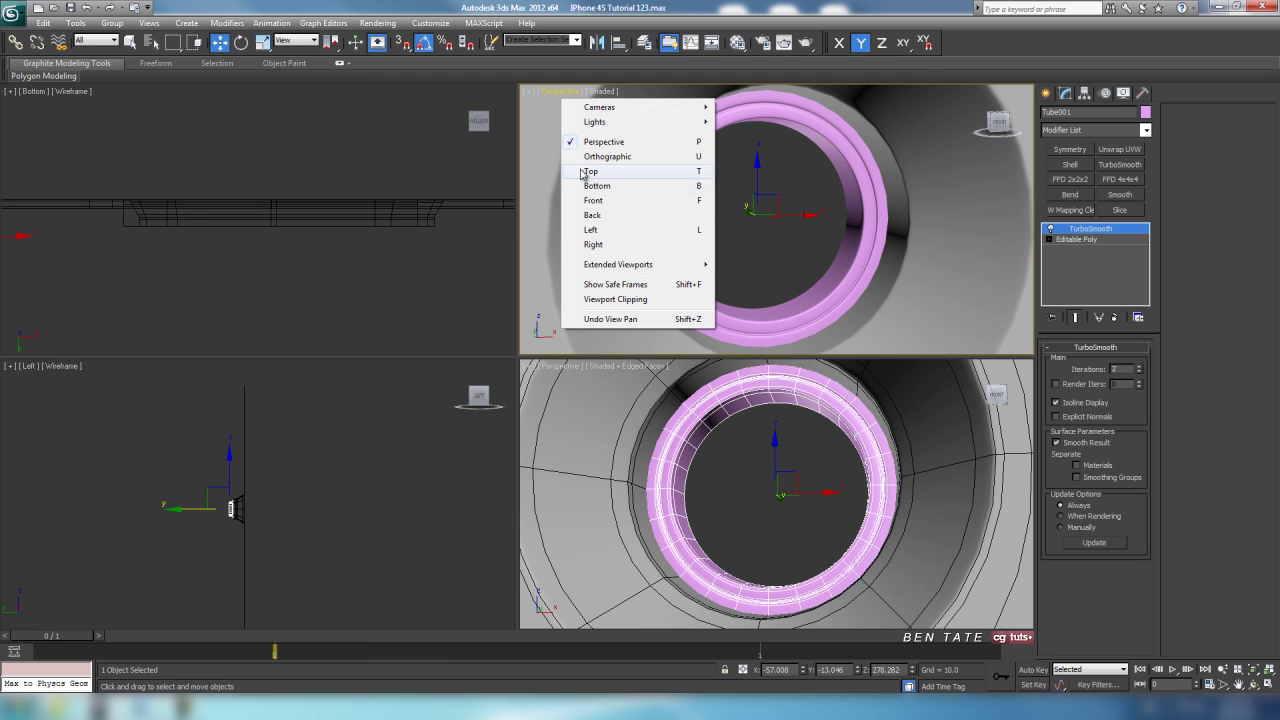
key("alt+w")
key("z")
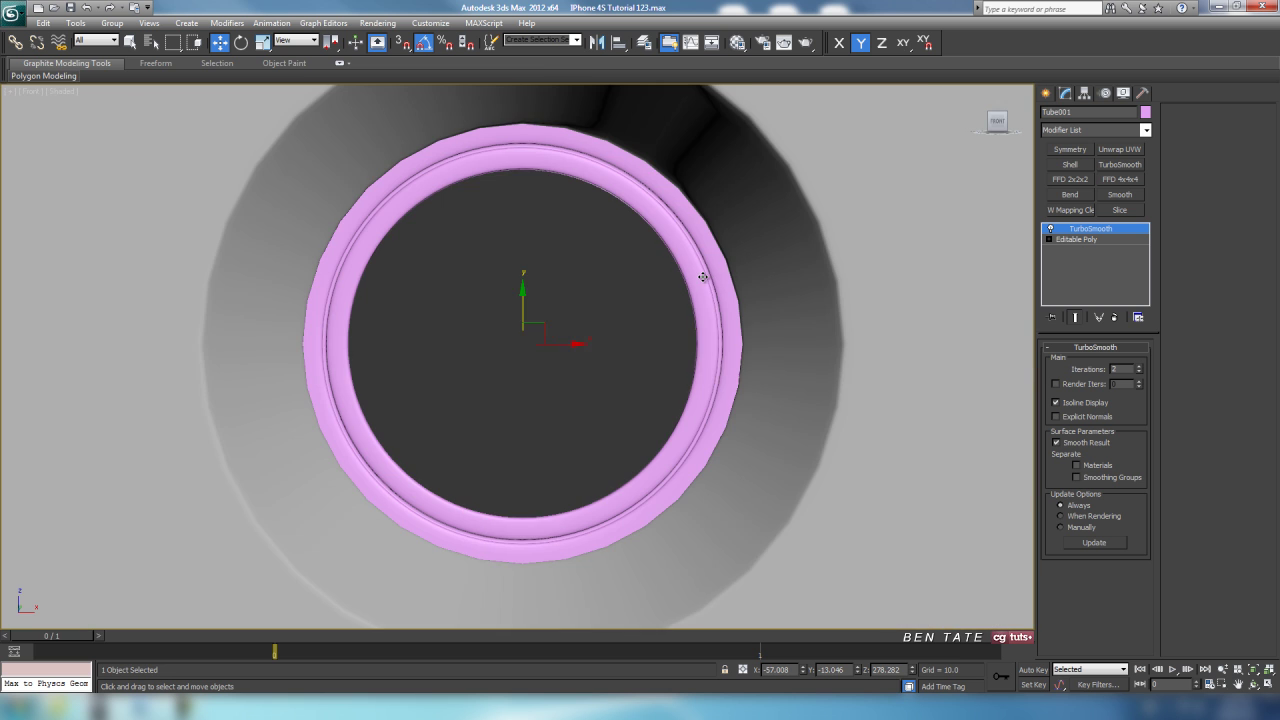
mouse_move(705, 278)
middle_mouse_down()
mouse_move(691, 280)
mouse_move(705, 293)
middle_mouse_up()
left_click(1046, 94)
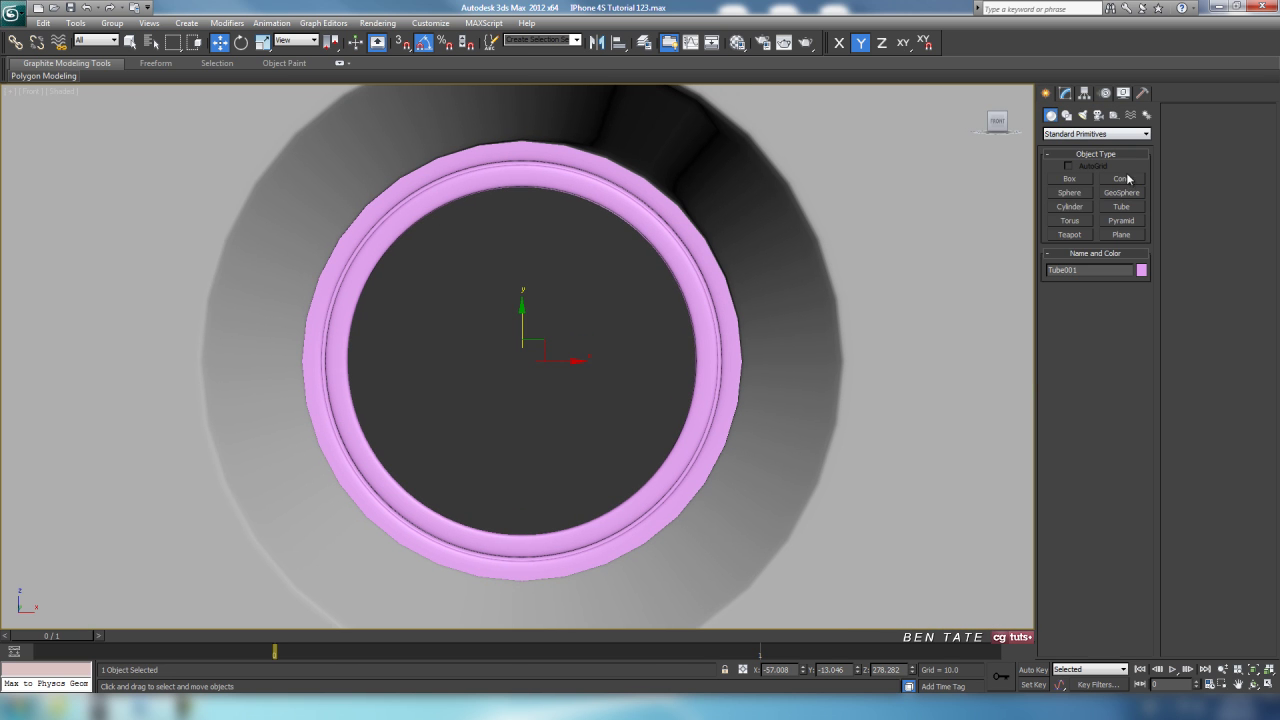
left_click(1068, 192)
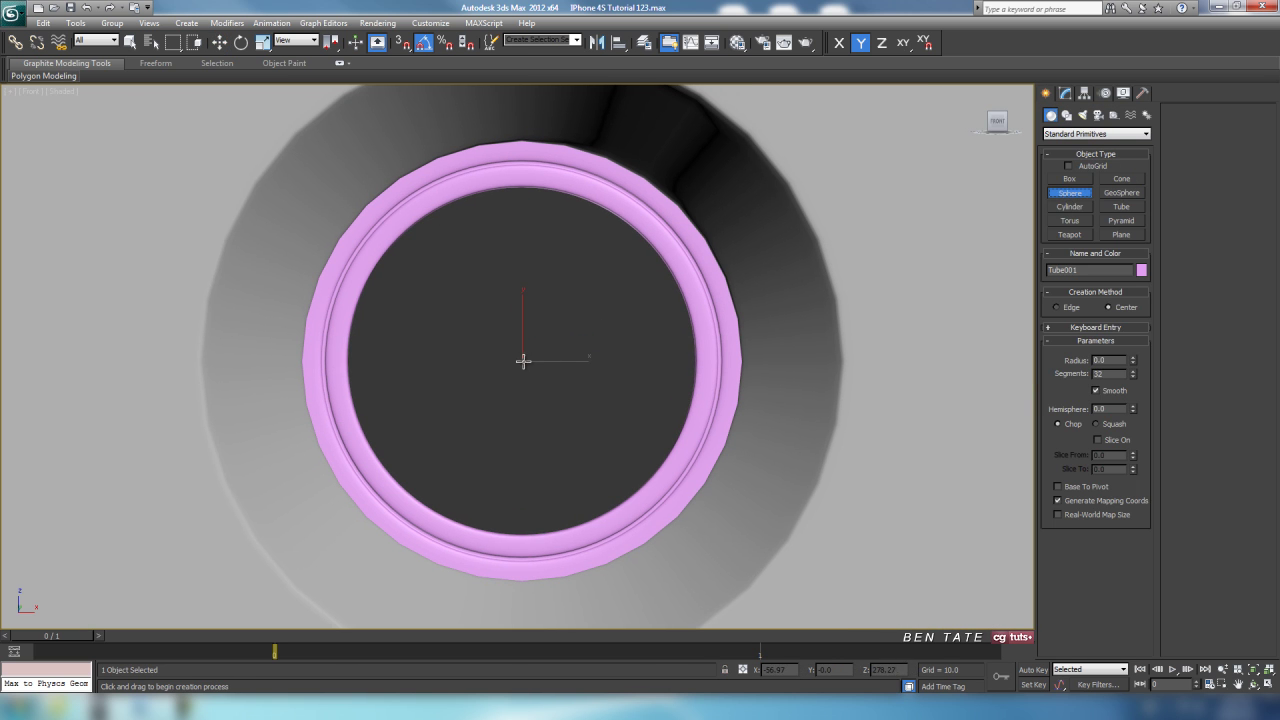
left_click_drag(521, 360, 517, 536)
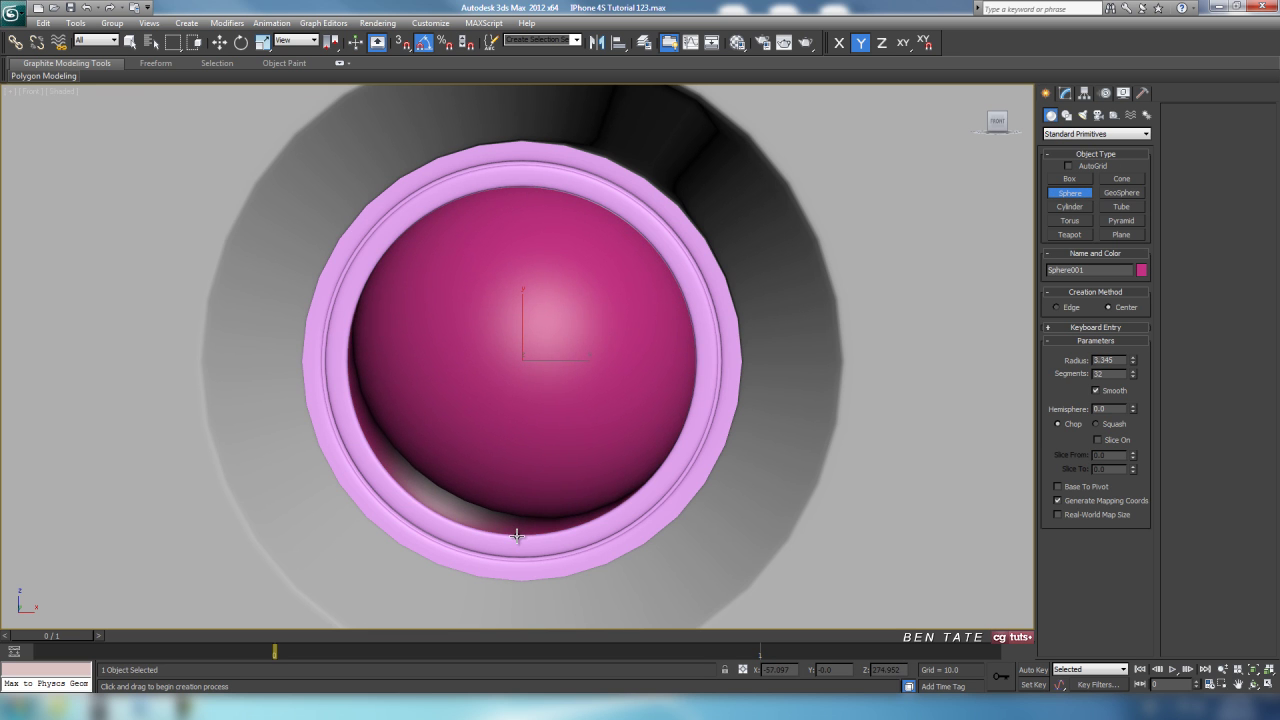
Step: Show the Front view in wireframe and align the sphere with the centre of the tube ring
key("F3")
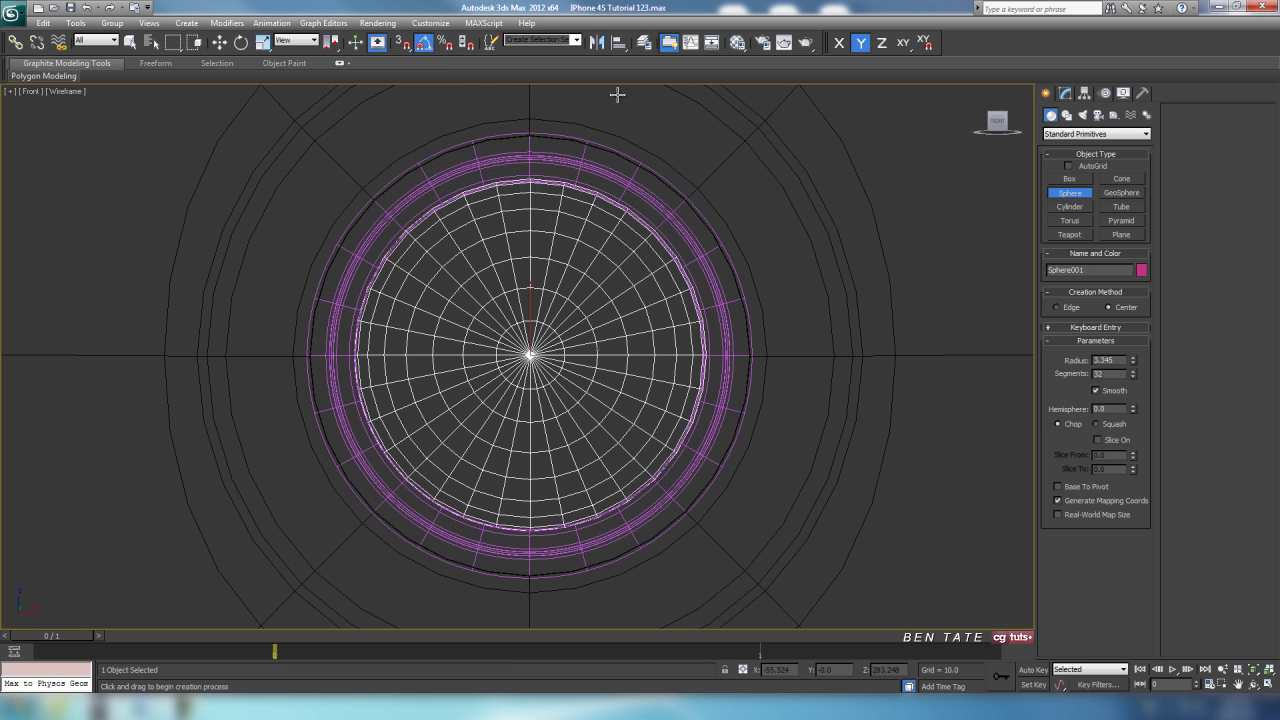
key("F3")
key("F3")
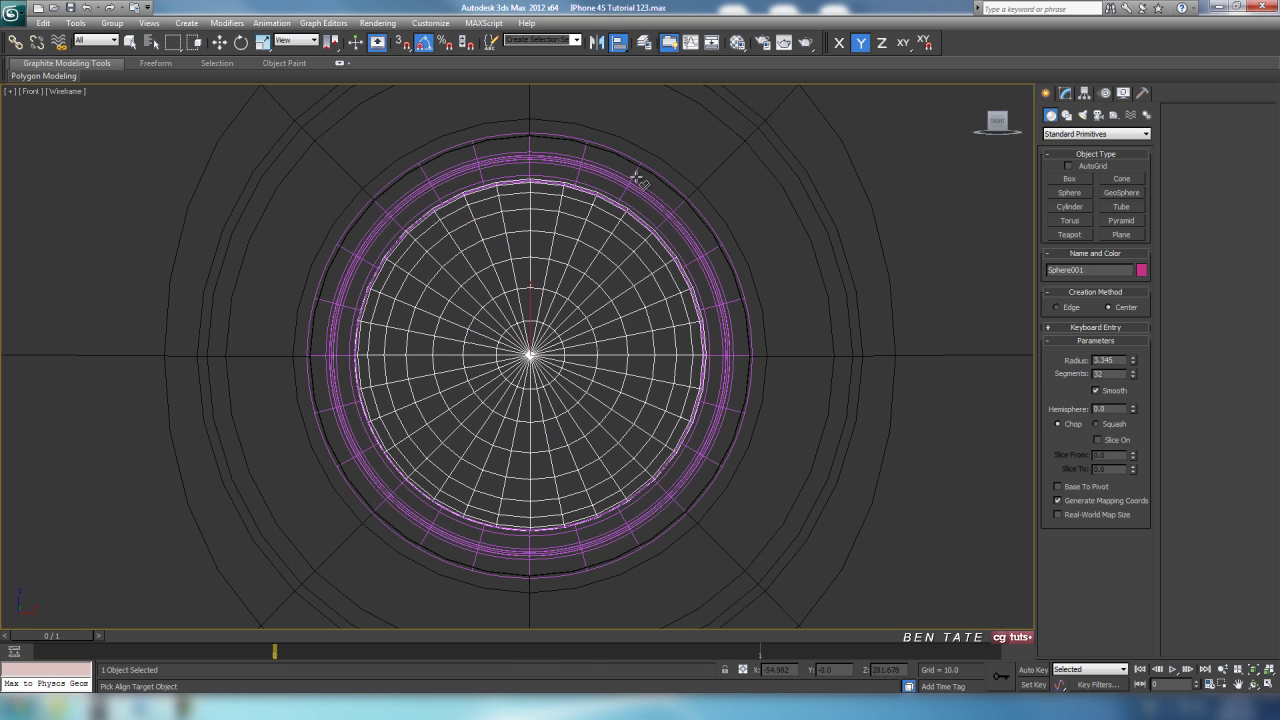
left_click(635, 178)
left_click(636, 460)
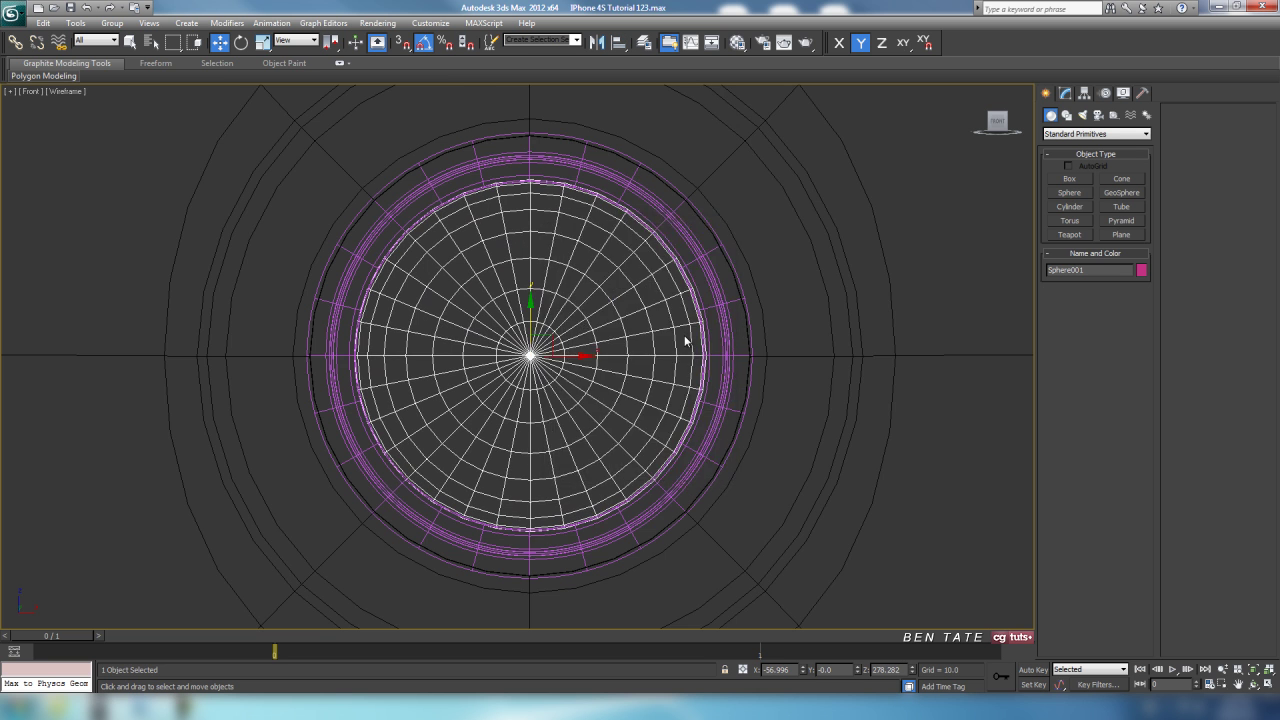
key("F3")
key("F3")
Step: Move the sphere about 11.292 units along X in the Left view until its front reaches the ring
key("alt+w")
right_click(373, 456)
key("alt+w")
scroll(475, 430, "up", 5)
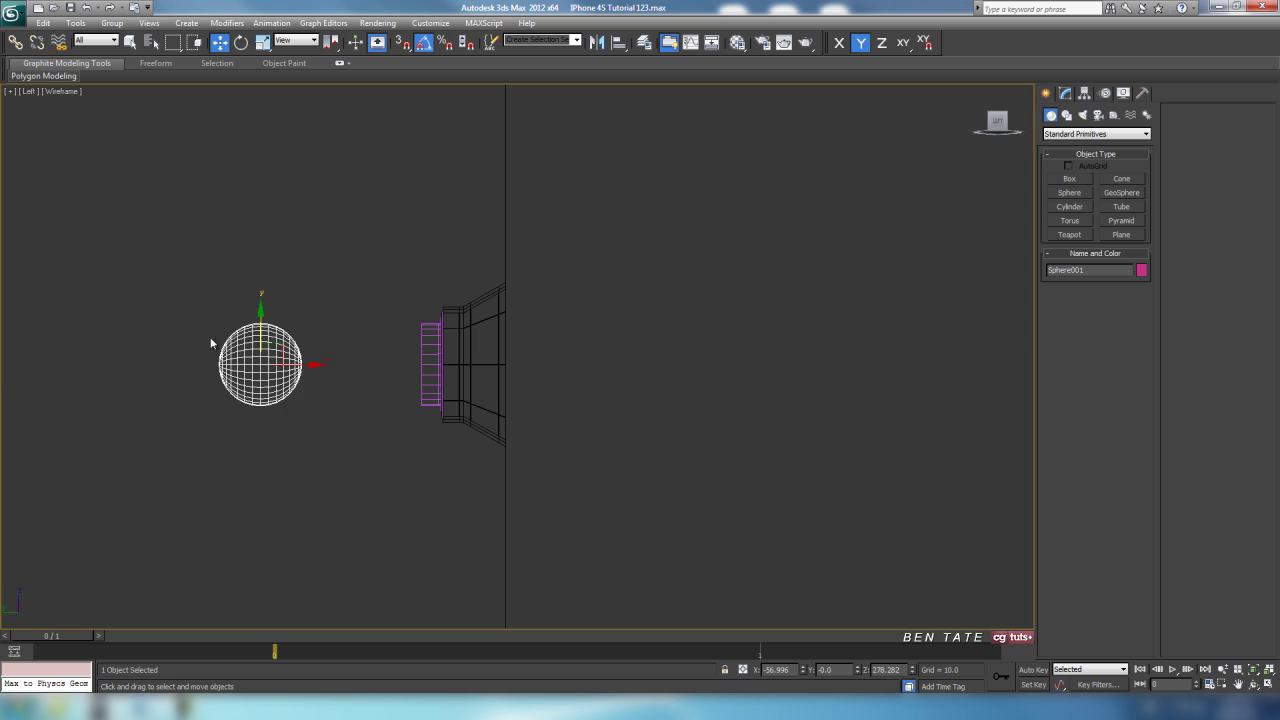
left_click_drag(295, 367, 438, 367)
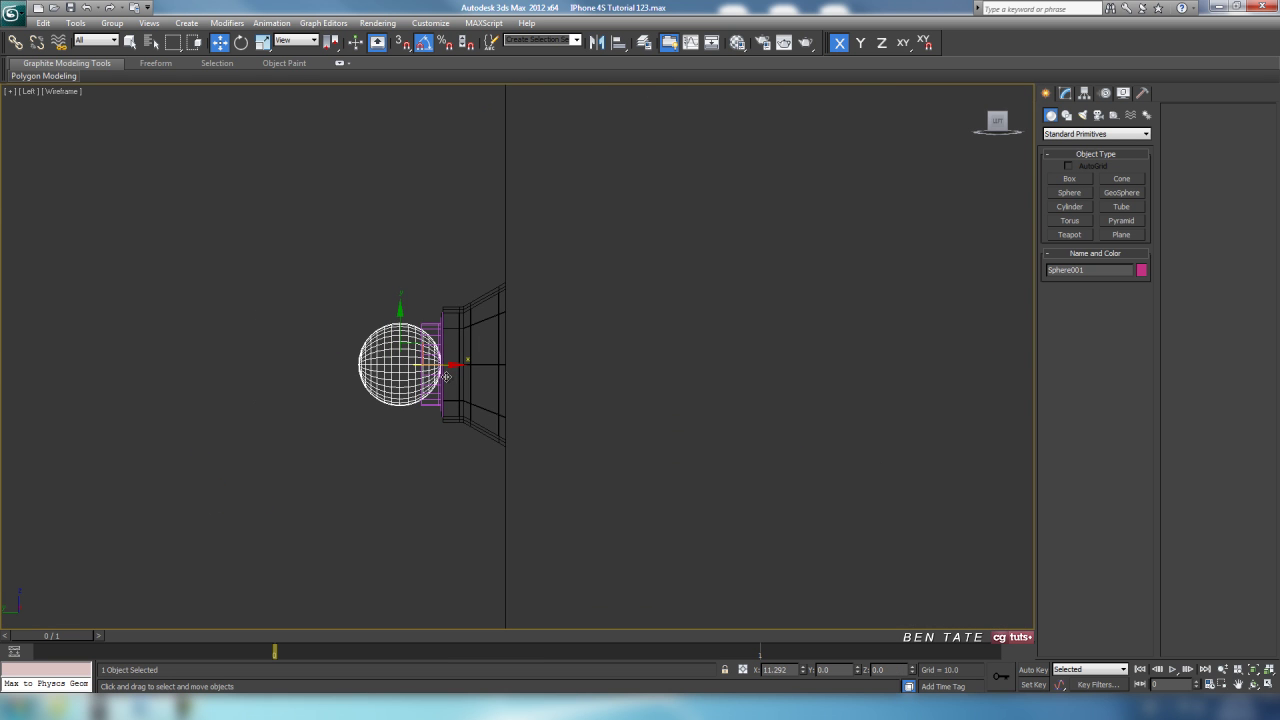
Step: Adjust the sphere's depth inside the ring in the Perspective view to about Y -12.602
key("alt+w")
right_click(790, 450)
key("alt+w")
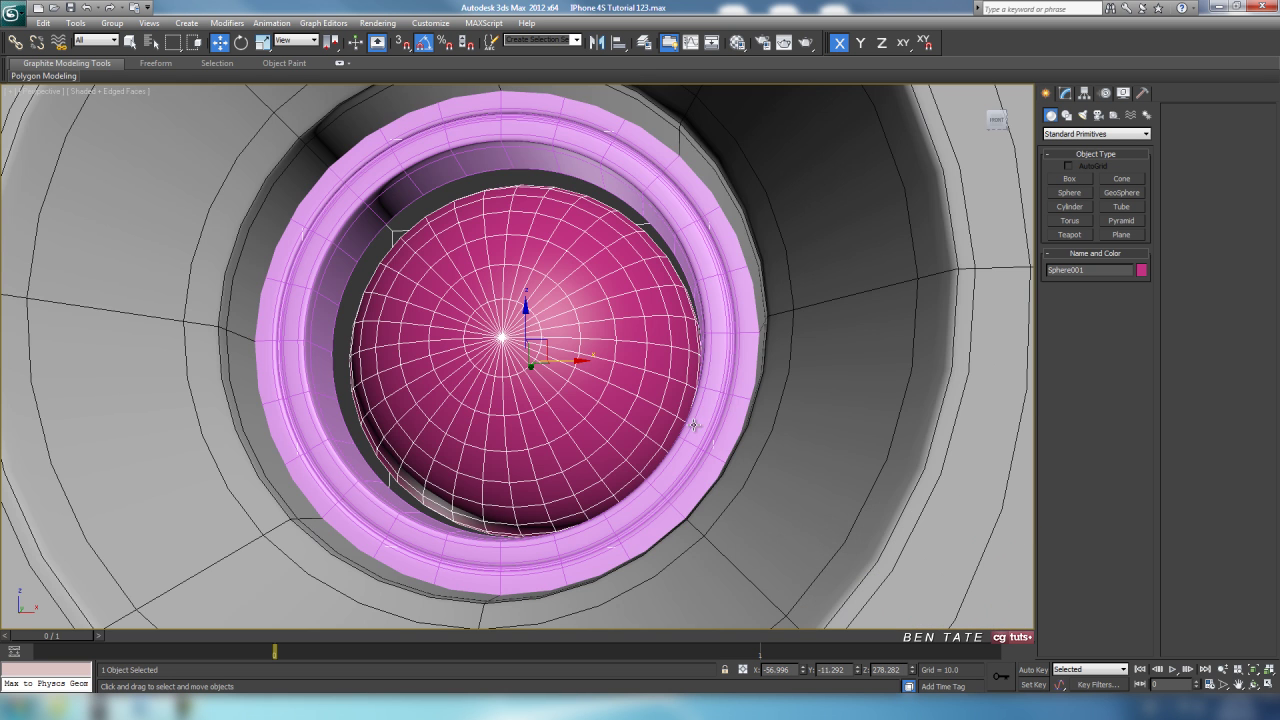
middle_click_drag(641, 403, 630, 372, "alt")
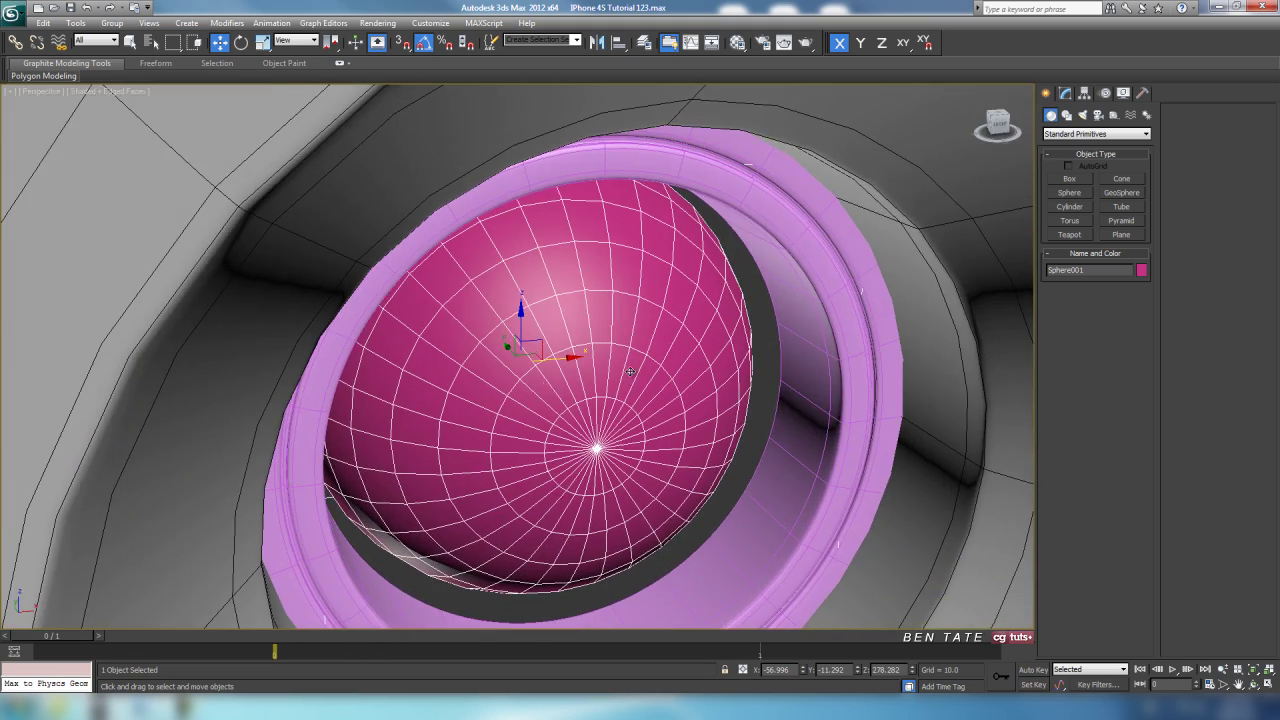
left_click_drag(506, 344, 517, 376)
middle_click_drag(517, 376, 608, 374, "alt")
Step: Convert the sphere to an Editable Poly
key("alt+w")
key("alt+w")
scroll(544, 452, "up", 8)
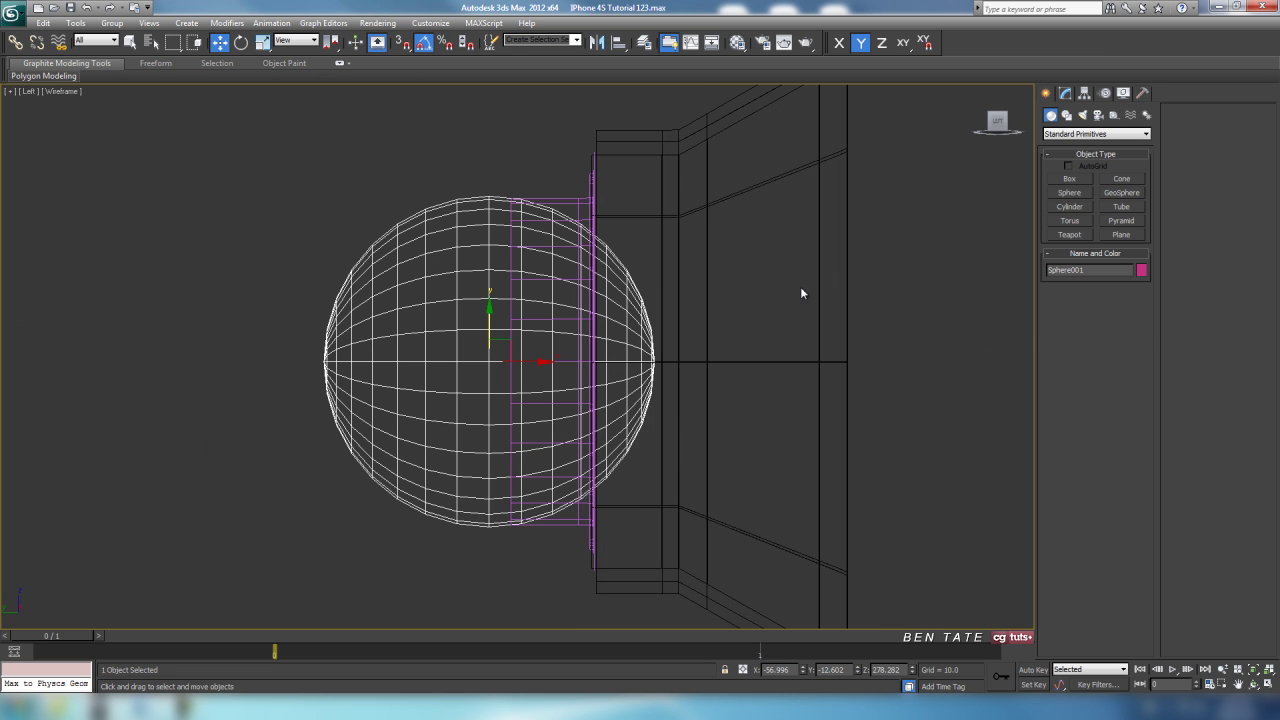
left_click(1070, 97)
right_click(591, 352)
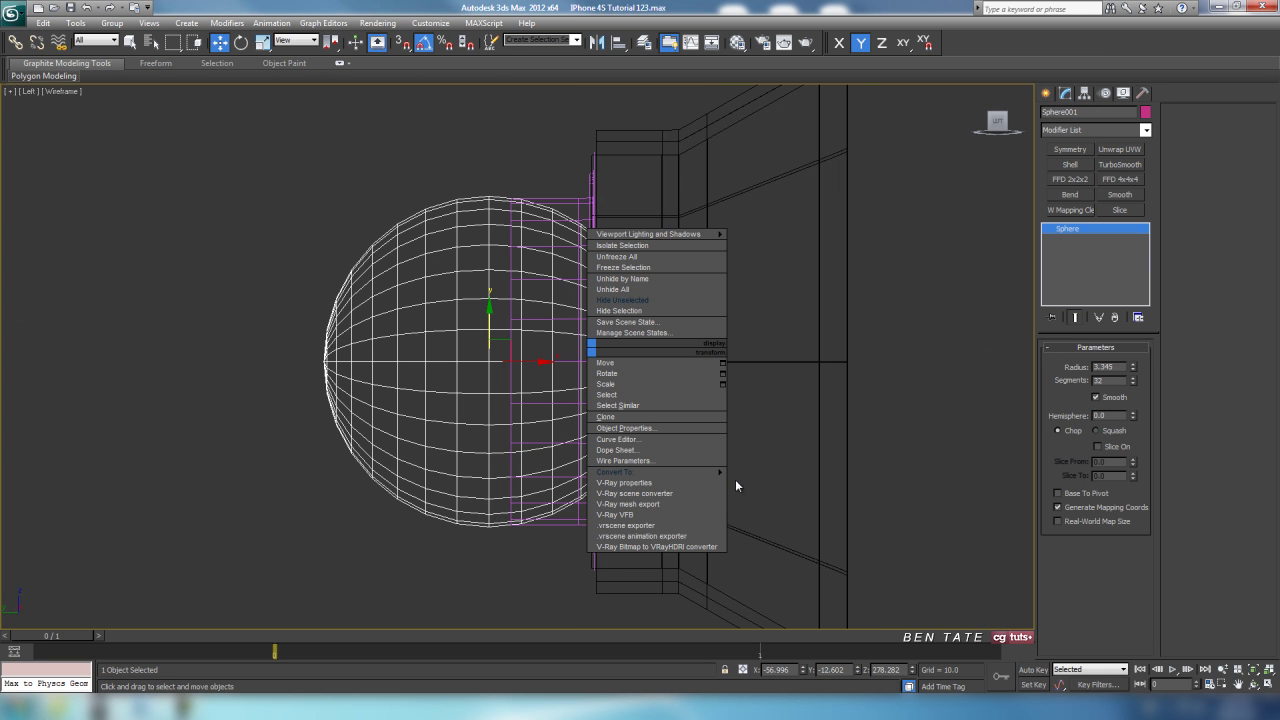
mouse_move(660, 471)
left_click(790, 481)
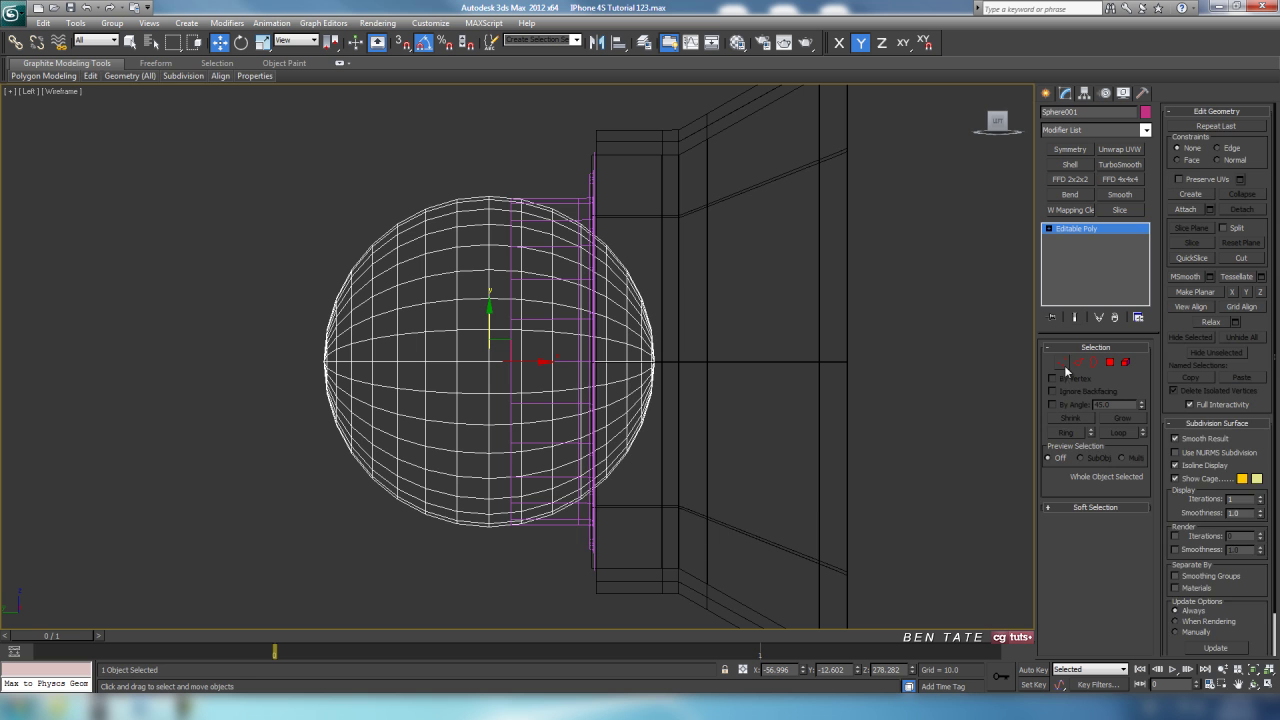
Step: Delete the vertices of the sphere's rear half so only the front hemisphere remains
key("1")
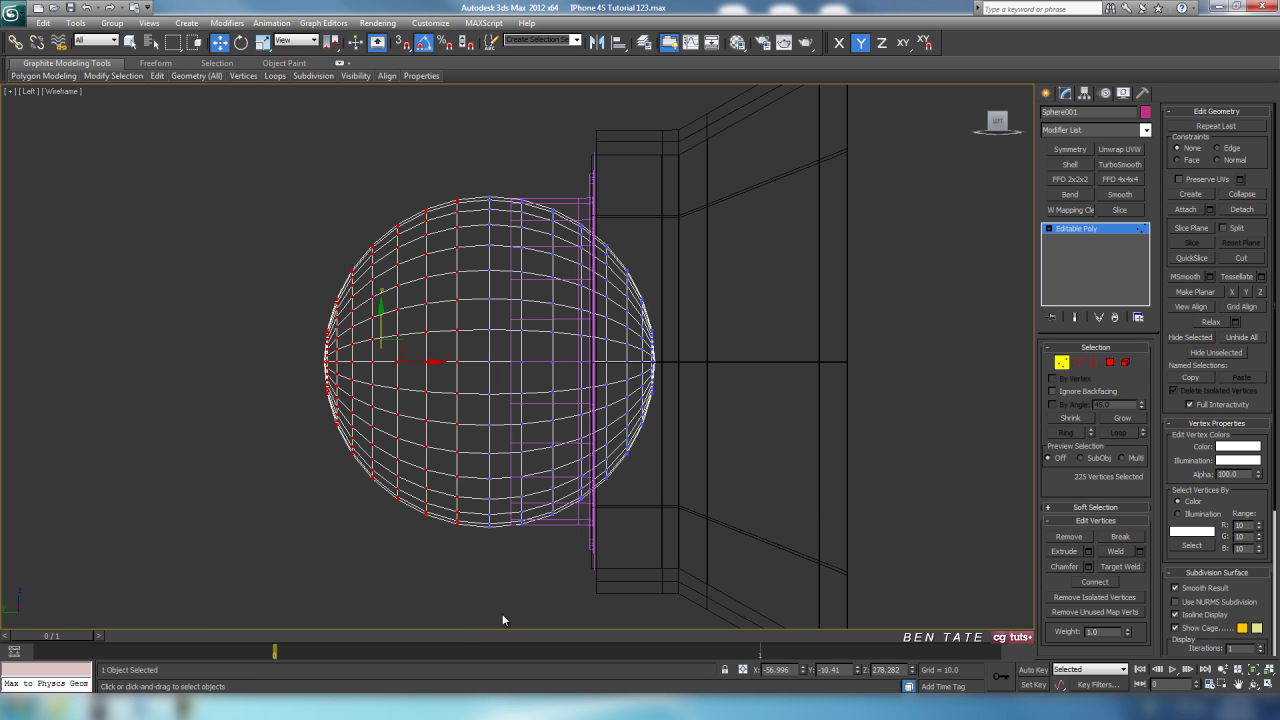
key("Delete")
left_click(1061, 360)
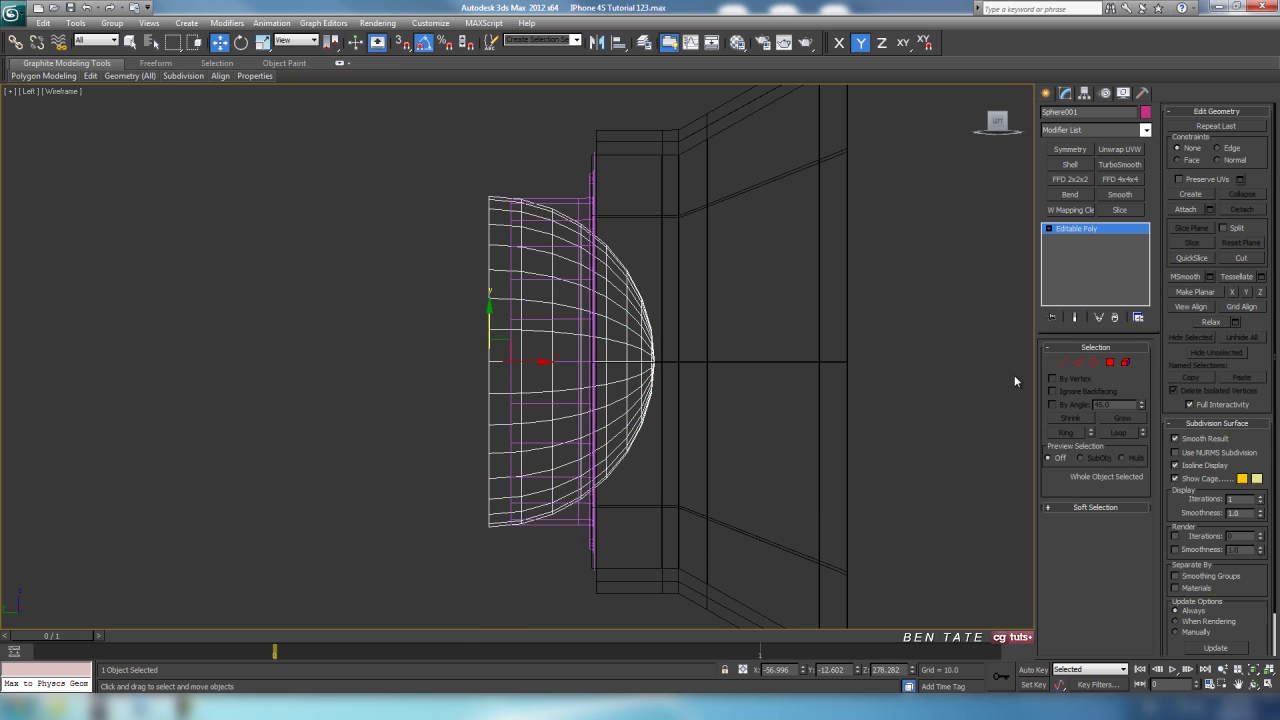
Step: Flatten the hemisphere by scaling it along its depth axis and reposition it inside the ring at about Y -12.792
left_click(262, 42)
mouse_move(545, 360)
left_mouse_down()
mouse_move(502, 360)
mouse_move(546, 360)
left_mouse_up()
key("alt+w")
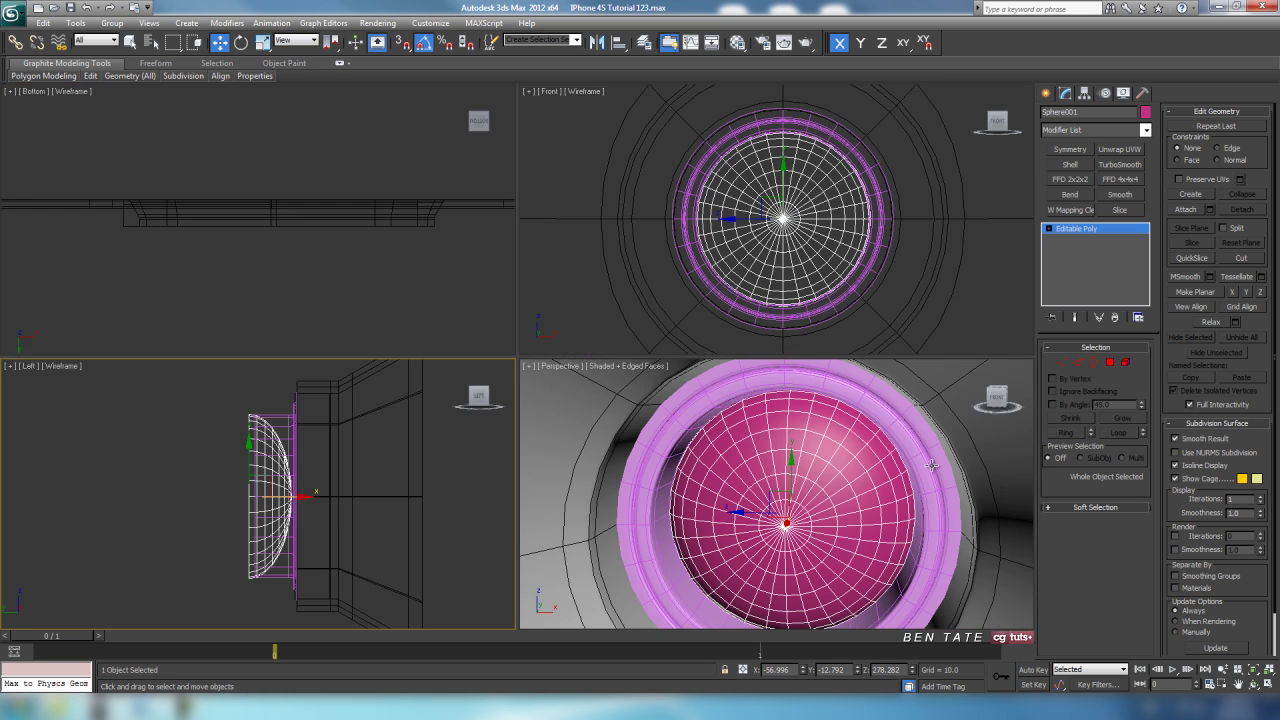
key("alt+w")
middle_click_drag(813, 442, 742, 431, "alt")
scroll(760, 422, "down", 4)
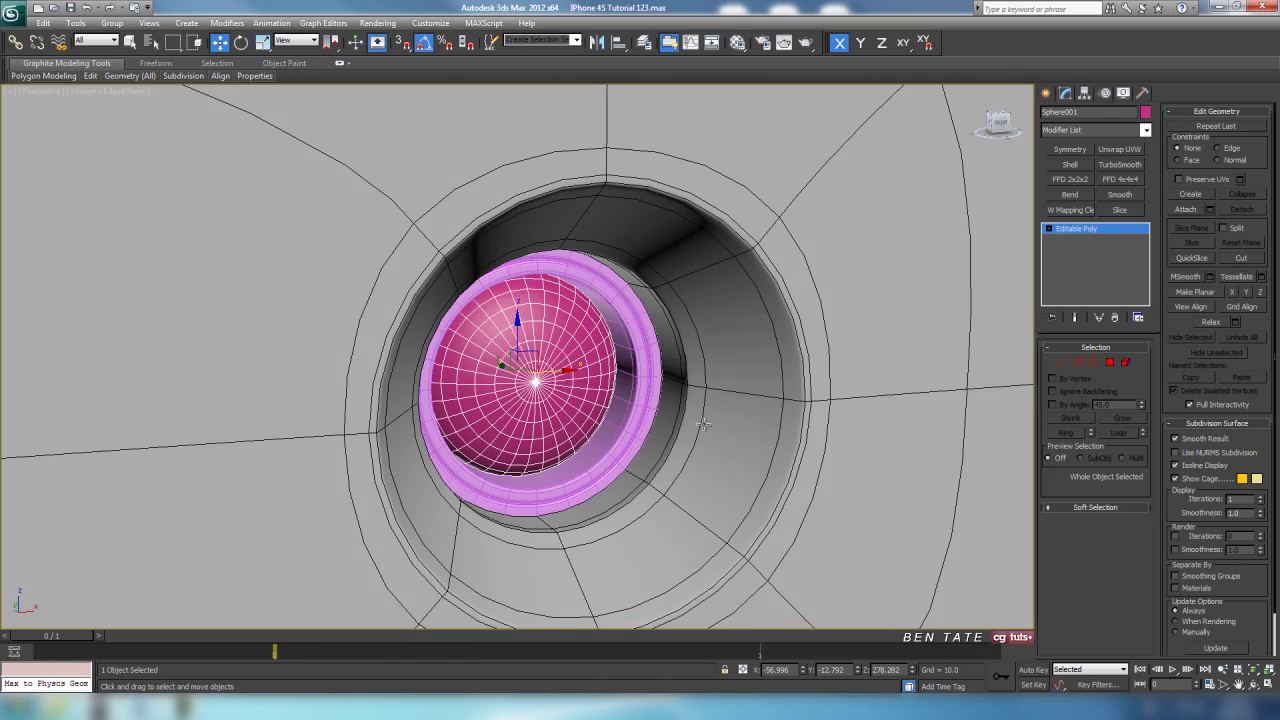
Step: Select the ring together with the hemisphere and set their object color to black
left_click(640, 419, "ctrl")
left_click(1146, 112)
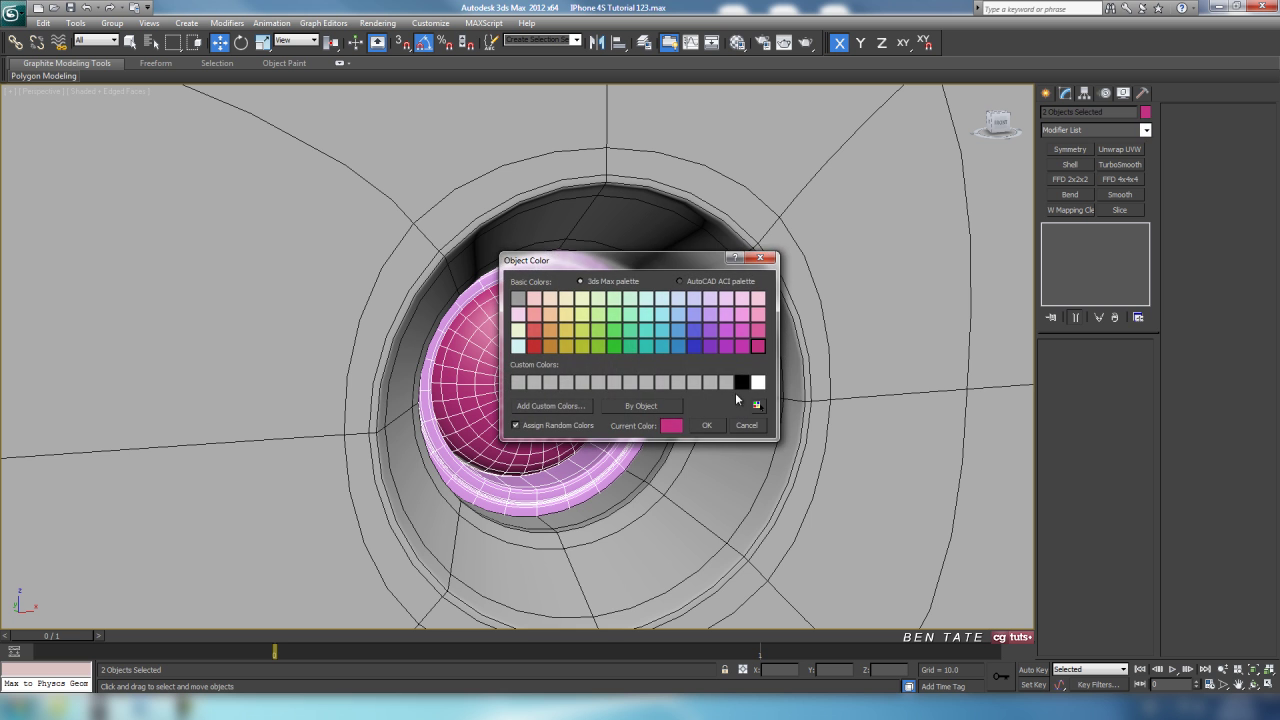
left_click(716, 428)
Step: Assign the 08 - Default material to the selected ring and hemisphere
key("m")
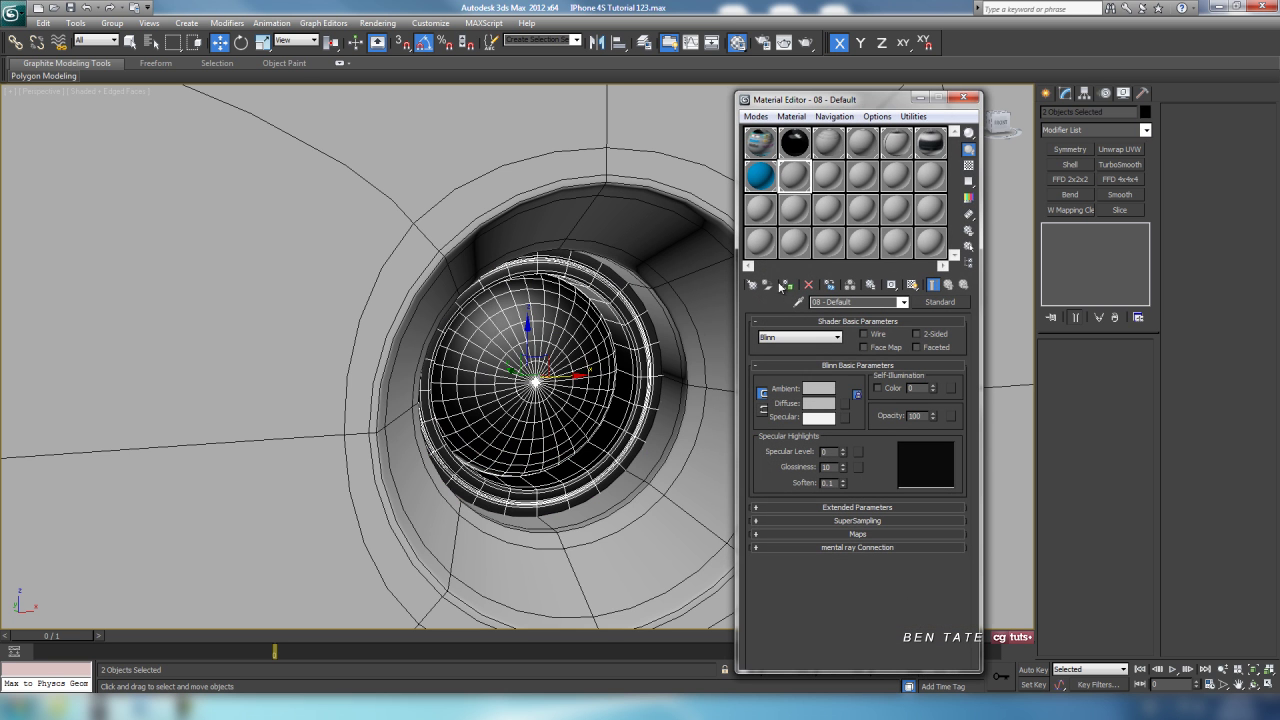
left_click(788, 286)
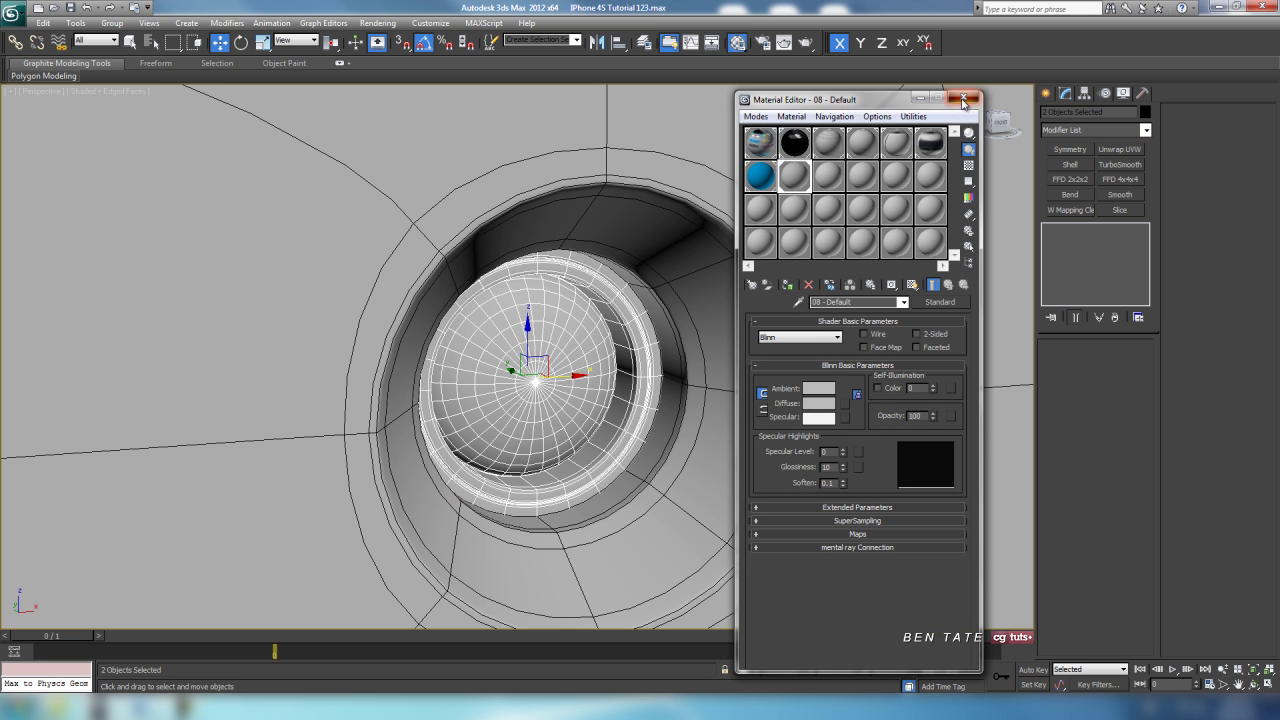
left_click(963, 100)
Step: Examine the ring and lens in the camera hole beside the speaker slot with edged faces hidden
scroll(737, 271, "down", 6)
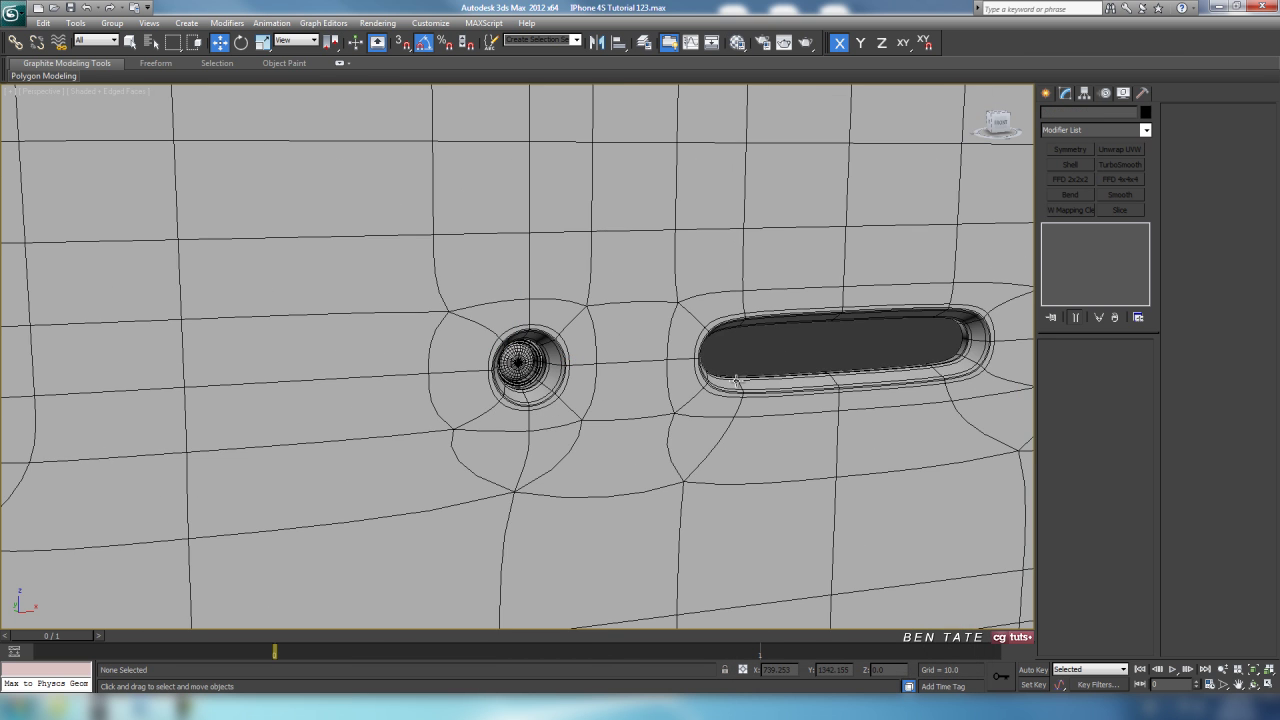
key("F4")
scroll(720, 382, "down", 5)
mouse_move(700, 384)
middle_mouse_down("alt")
mouse_move(640, 347)
mouse_move(716, 394)
mouse_move(700, 385)
mouse_move(717, 394)
mouse_move(718, 367)
mouse_move(726, 391)
mouse_move(714, 386)
middle_mouse_up("alt")
scroll(676, 421, "up", 6)
mouse_move(674, 423)
middle_mouse_down("alt")
mouse_move(677, 409)
mouse_move(631, 434)
middle_mouse_up("alt")
scroll(631, 434, "up", 2)
Step: Move the ring and hemisphere together along the Y axis towards the camera hole's opening, placing the hemisphere at about Y -13.696
key("F4")
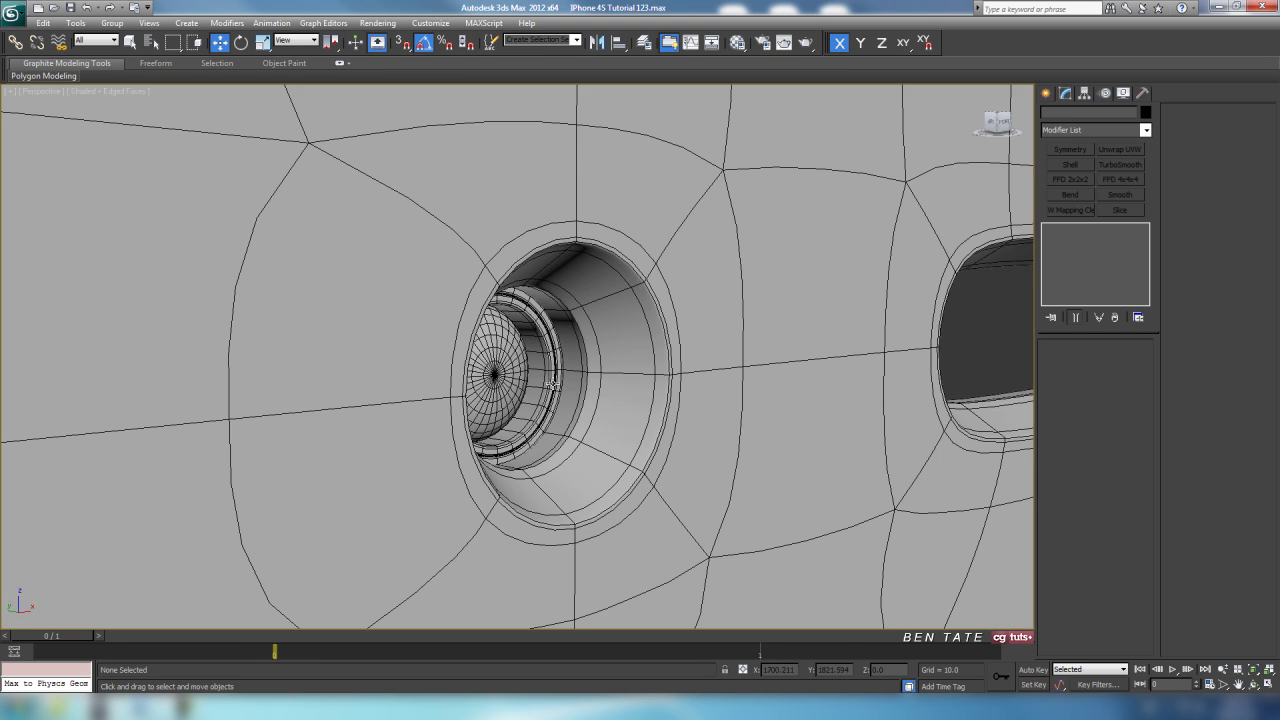
left_click(553, 383)
left_click(502, 381, "ctrl")
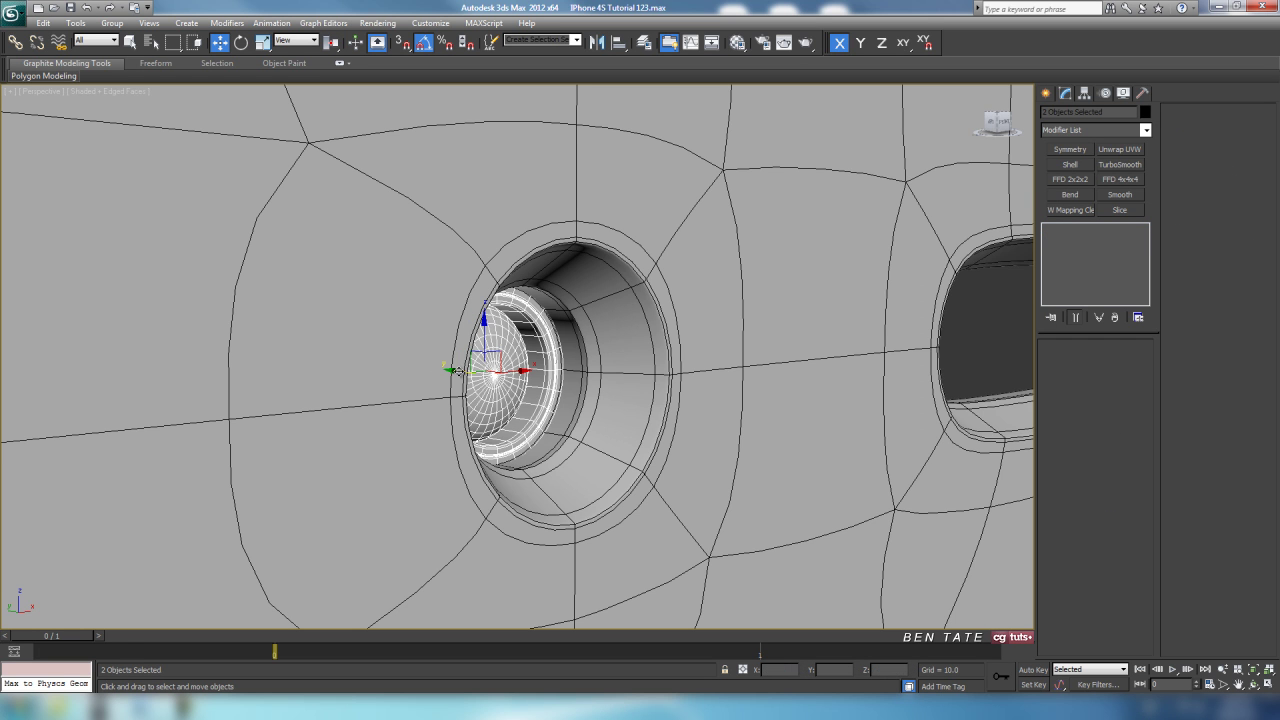
left_click_drag(452, 371, 464, 377)
left_click(973, 364)
key("F4")
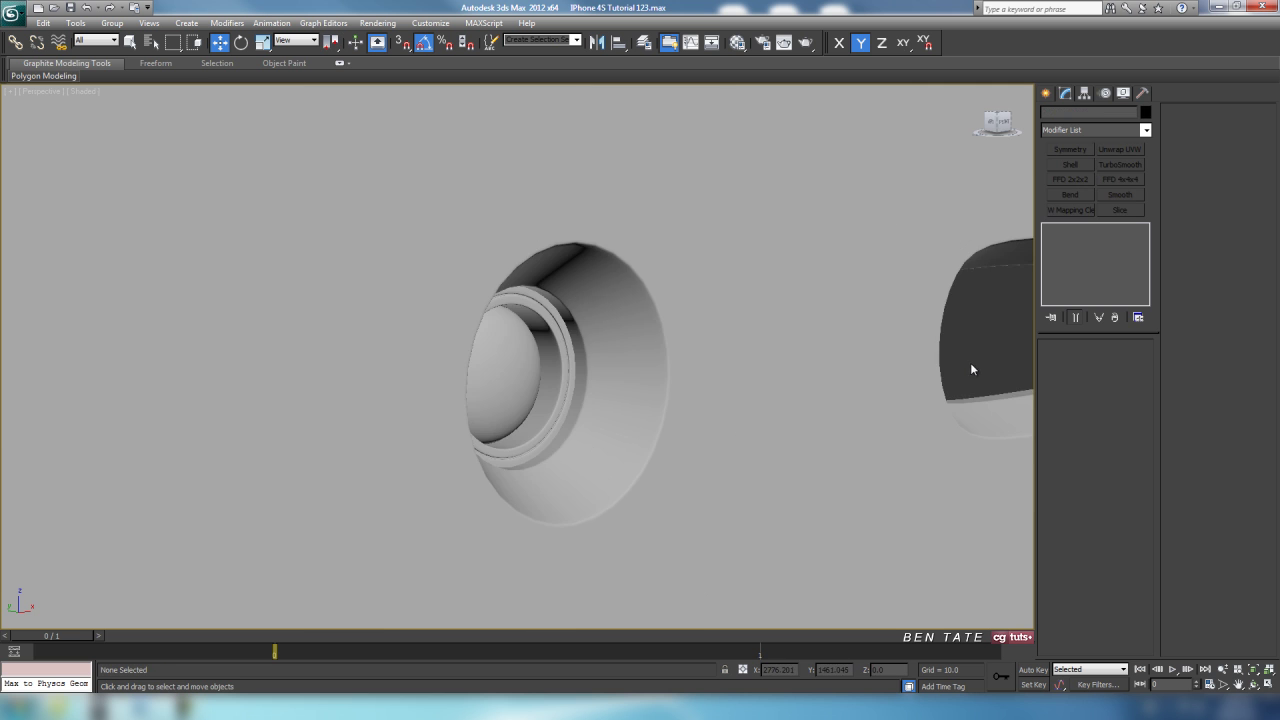
Step: Rename the ring around the lens as Front Camera - Frame
middle_click_drag(668, 472, 604, 447, "alt")
scroll(606, 469, "down", 6)
scroll(604, 447, "up", 6)
middle_click_drag(485, 364, 563, 362)
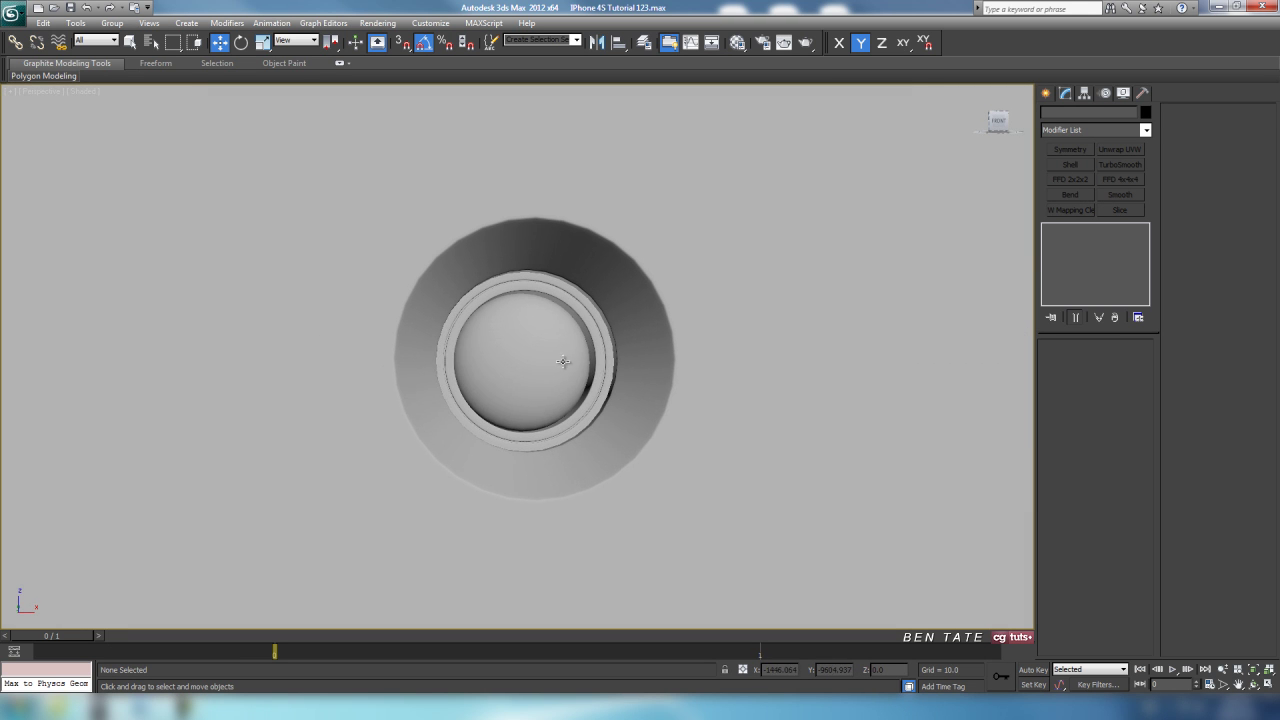
scroll(557, 357, "up", 3)
left_click(639, 333)
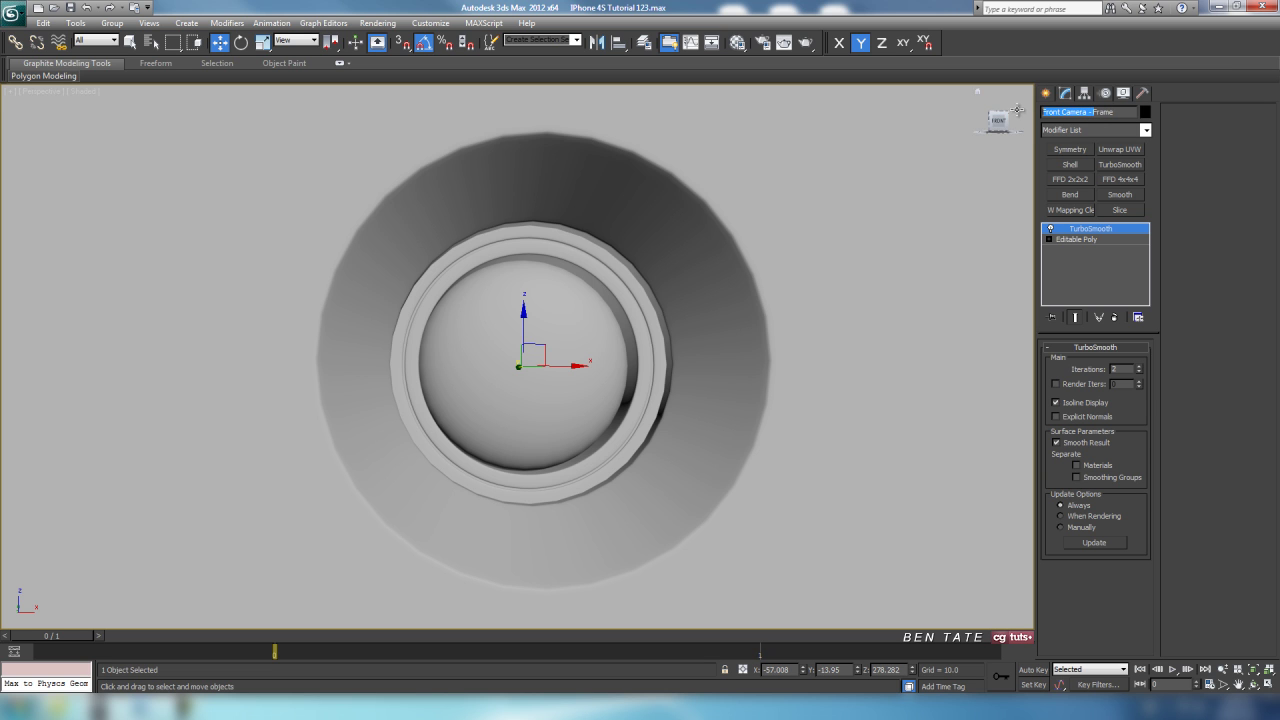
Step: Rename the flattened hemisphere inside the ring as Front Camera - Lens
left_click(595, 331)
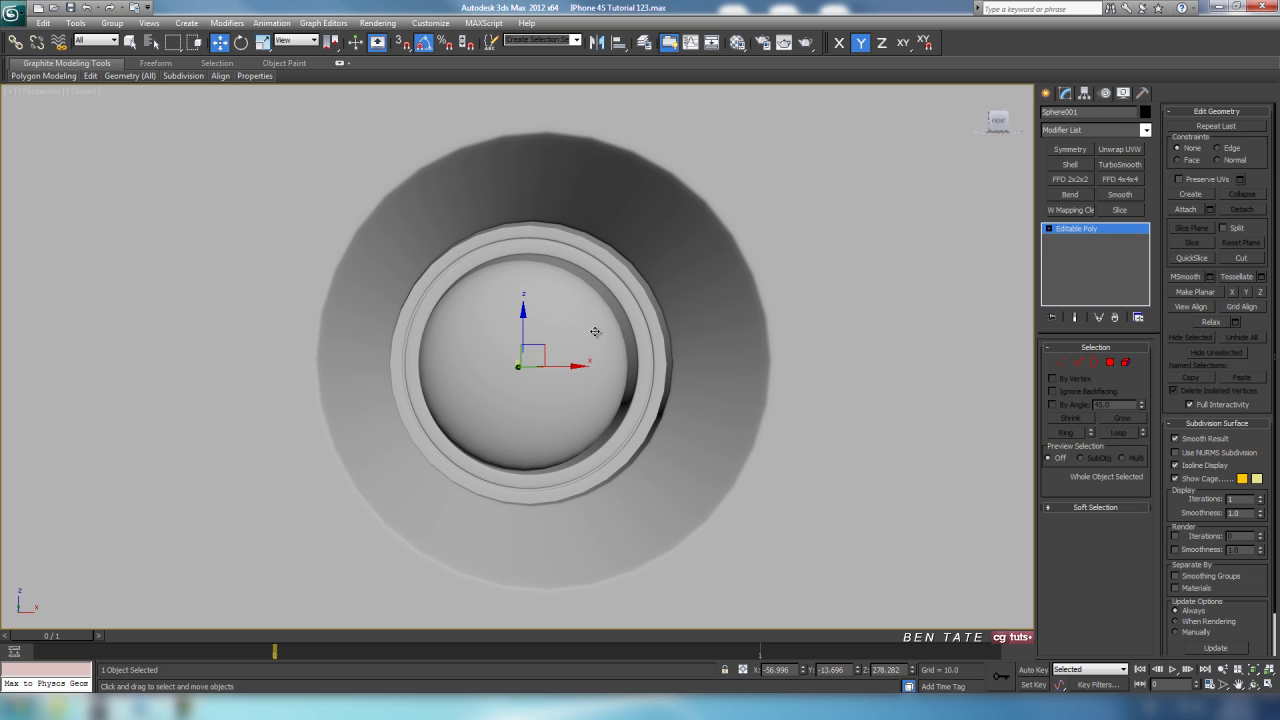
key("F4")
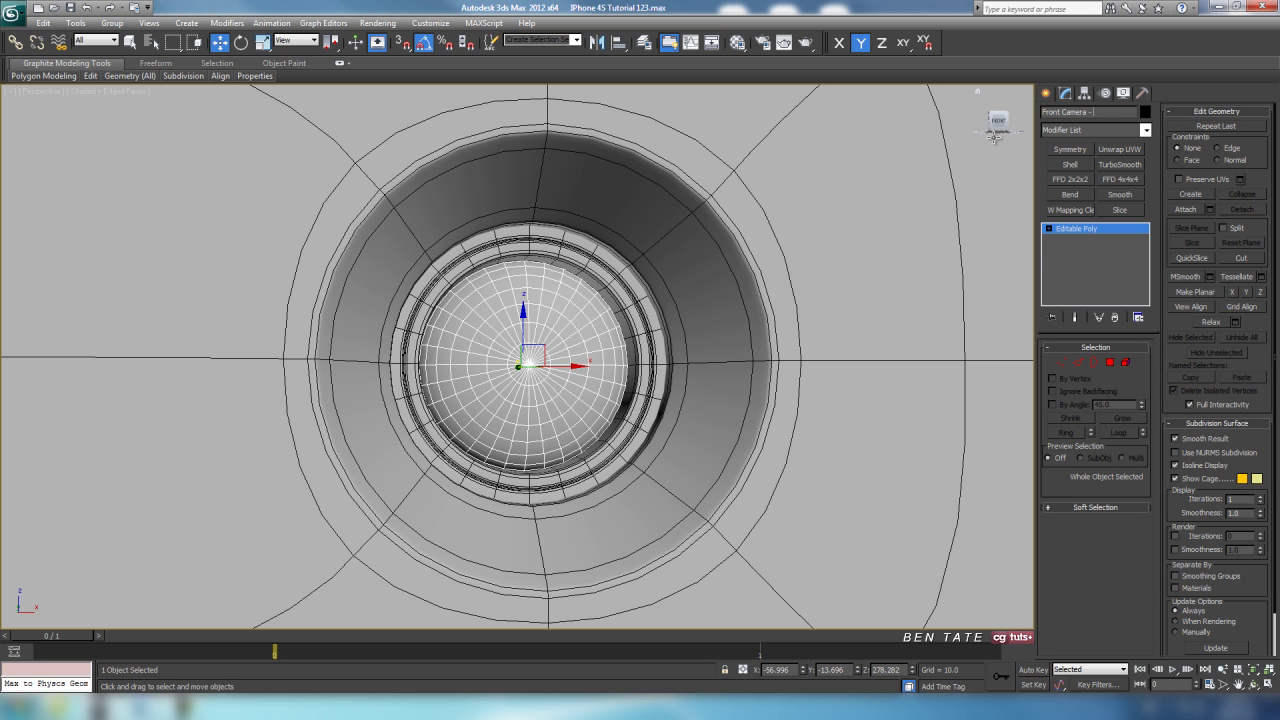
type("Lens")
scroll(640, 410, "down", 6)
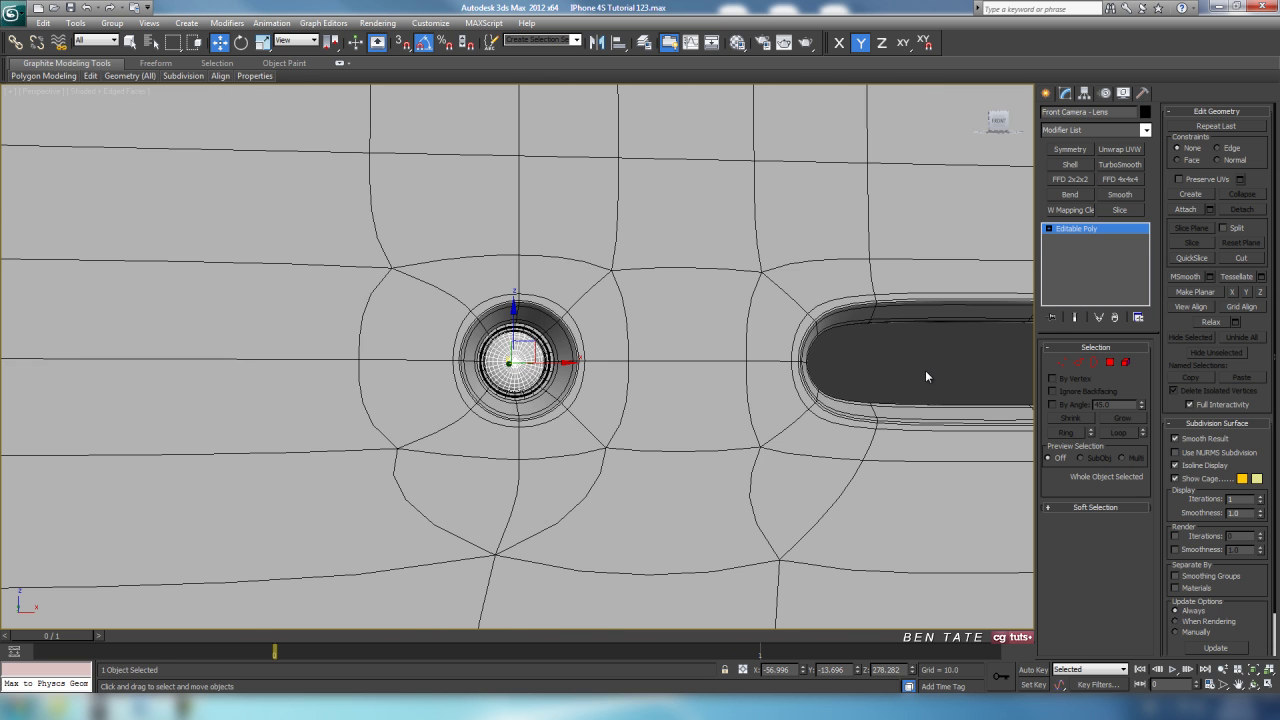
Step: Clear the selection and unhide all objects to bring back the full phone model and reference planes
left_click(926, 372)
middle_click_drag(757, 419, 688, 400)
scroll(686, 408, "down", 6)
middle_click_drag(660, 456, 649, 347)
scroll(672, 420, "down", 2)
middle_click_drag(684, 438, 690, 394)
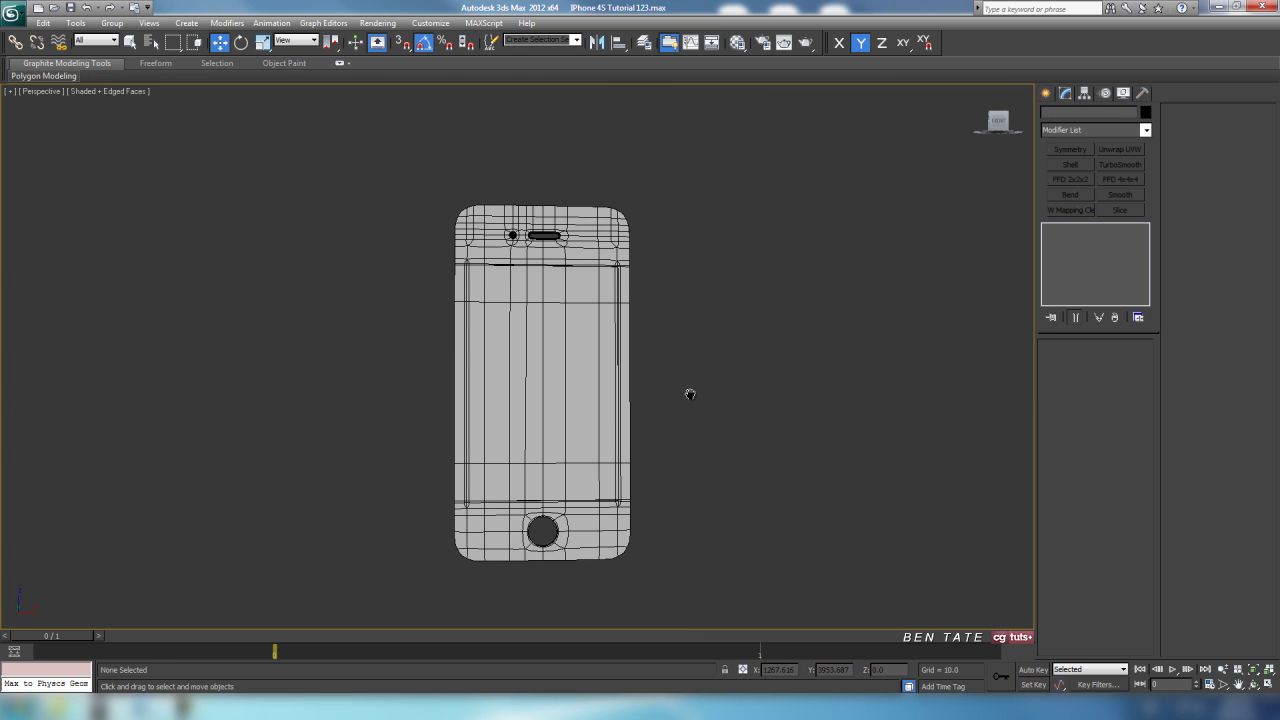
right_click(690, 396)
left_click(760, 344)
Step: Select the Front Glass object and switch its display to see-through
middle_click_drag(780, 363, 657, 365, "alt")
left_click(583, 335)
key("alt+x")
scroll(736, 376, "up", 5)
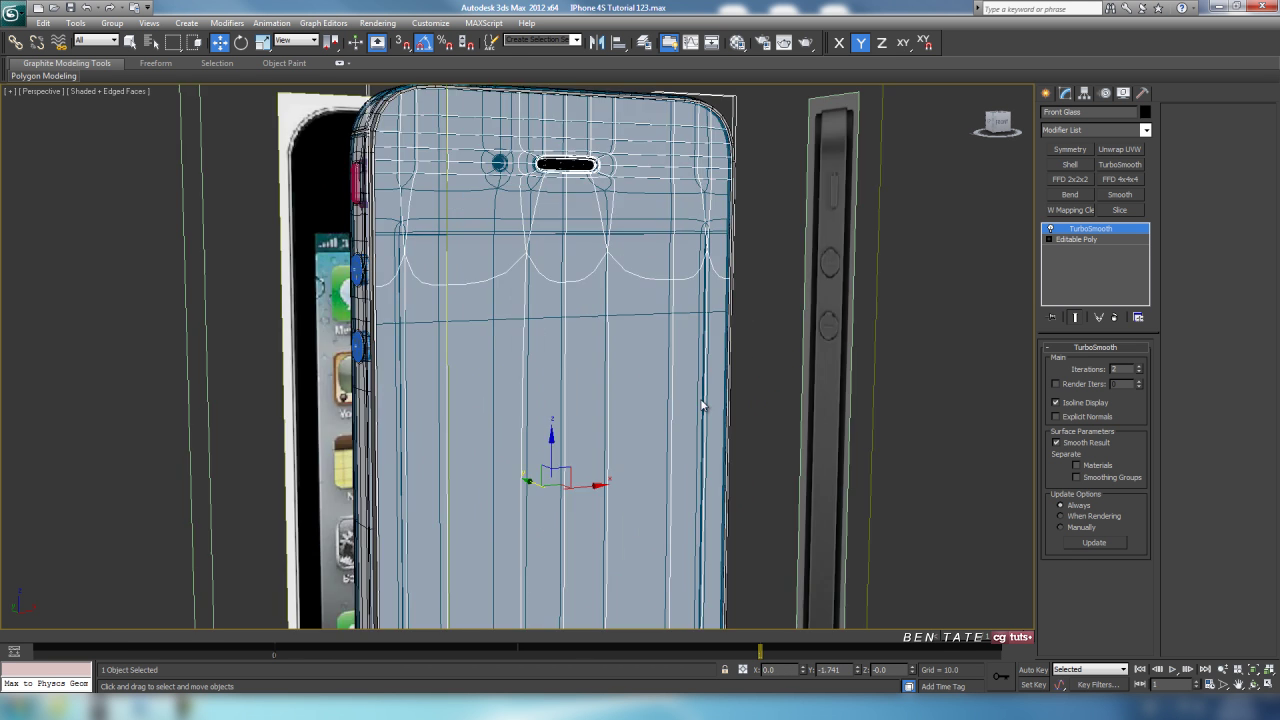
Step: Examine the camera, speaker slot, screen outline and home button through the front glass with edged faces hidden
key("F4")
middle_click_drag(742, 362, 717, 569)
scroll(533, 237, "up", 3)
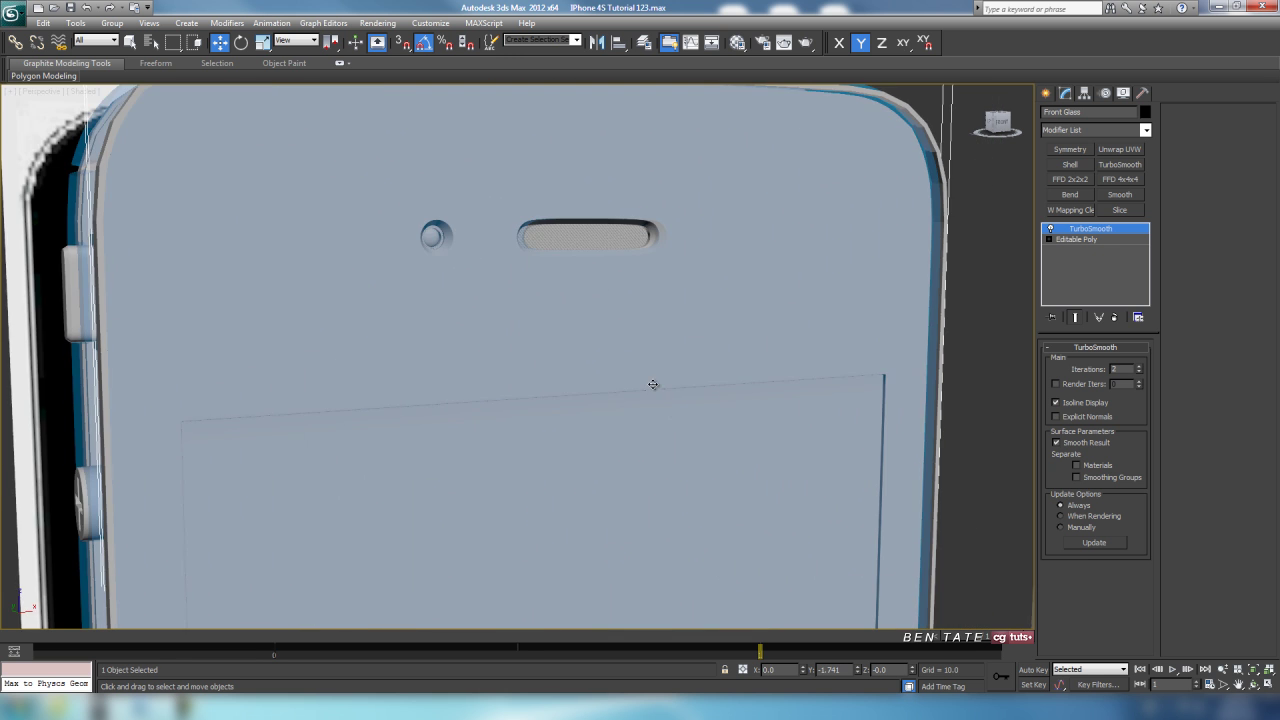
middle_click_drag(654, 384, 588, 258, "alt")
scroll(611, 429, "down", 3)
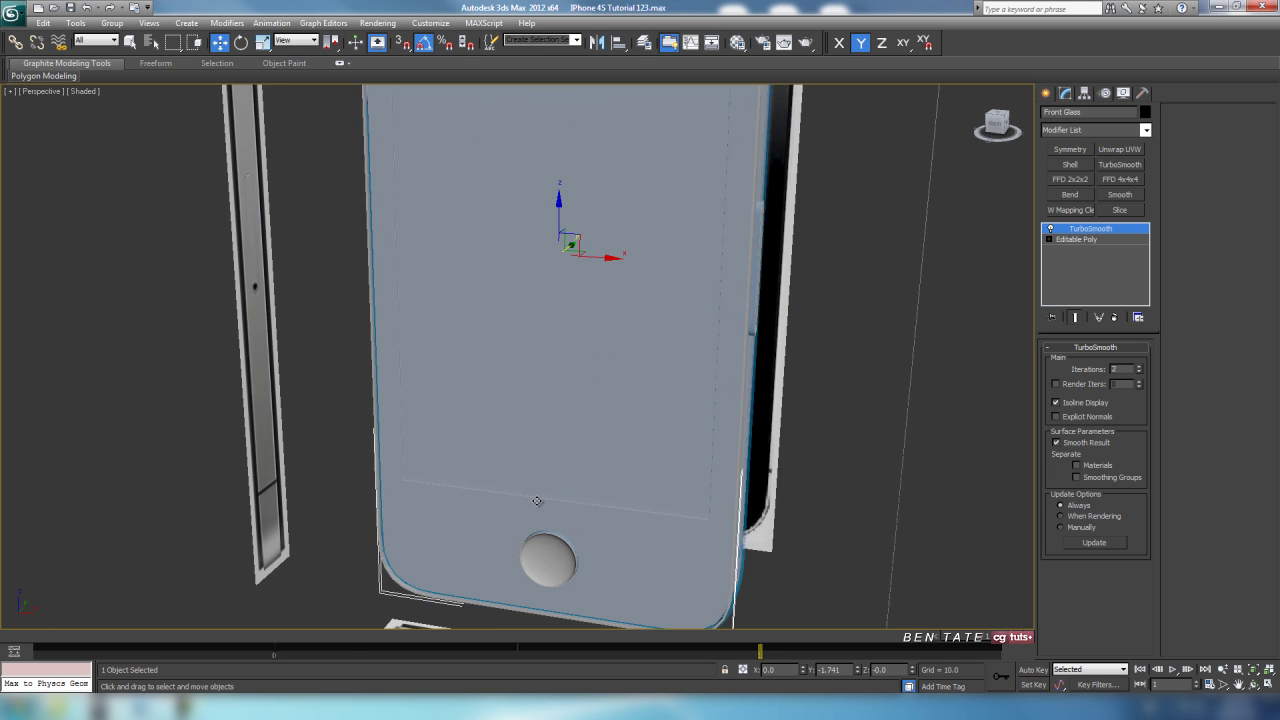
scroll(560, 449, "up", 5)
middle_click_drag(537, 503, 516, 240)
scroll(516, 240, "down", 6)
middle_click_drag(530, 335, 550, 512)
scroll(534, 408, "down", 2)
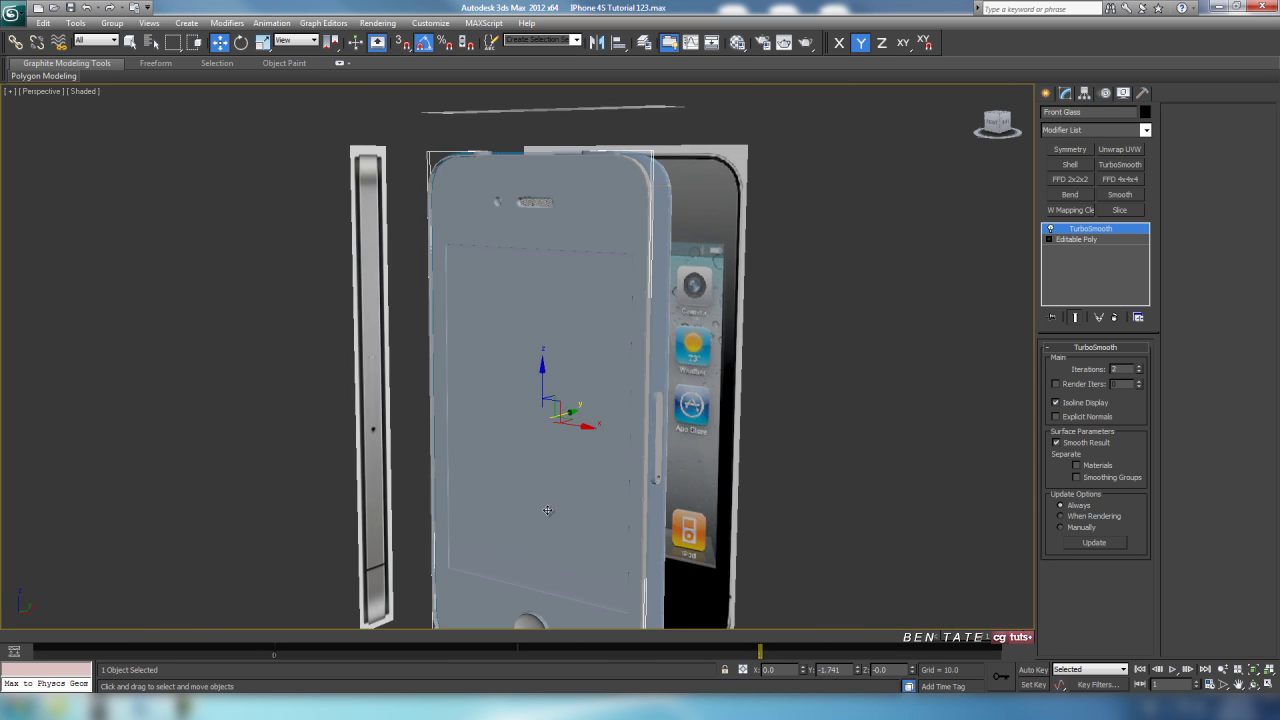